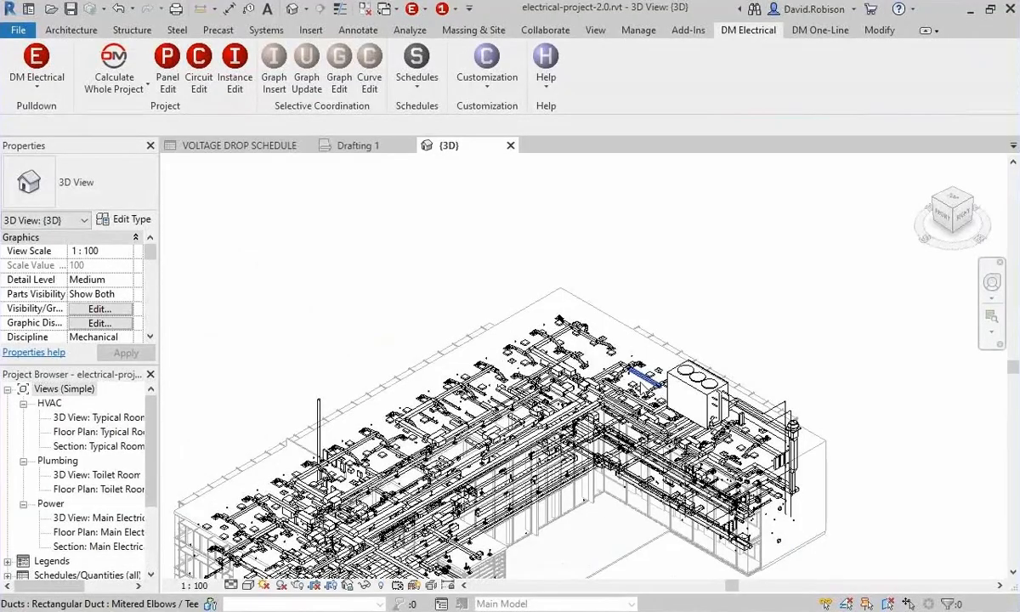
Switch to the Drafting 1 drafting view.
click(357, 145)
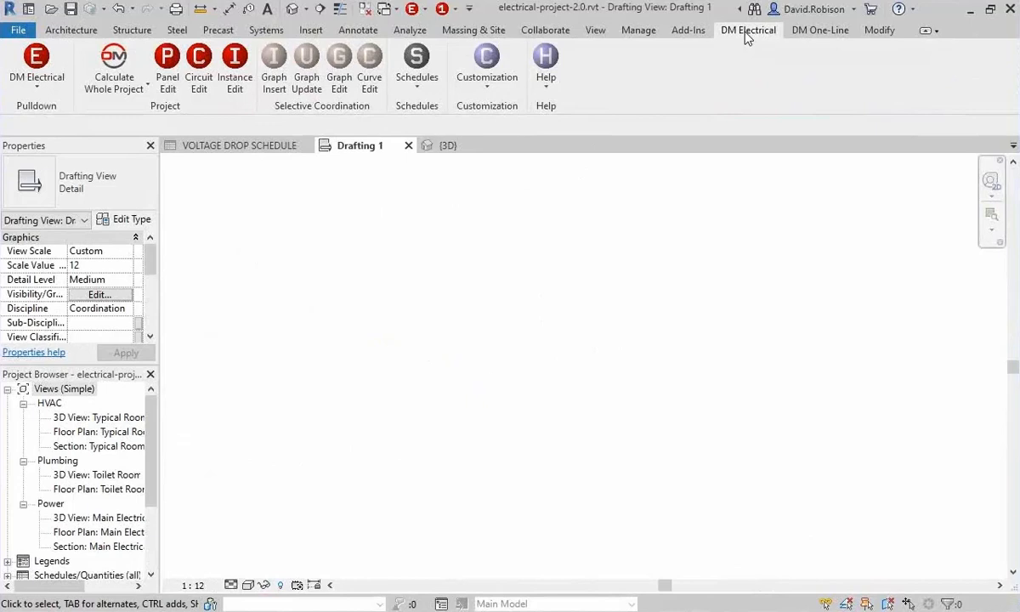
Examine the commands offered by the DM One-Line and DM Electrical pulldowns, including their Quick Access versions.
click(821, 32)
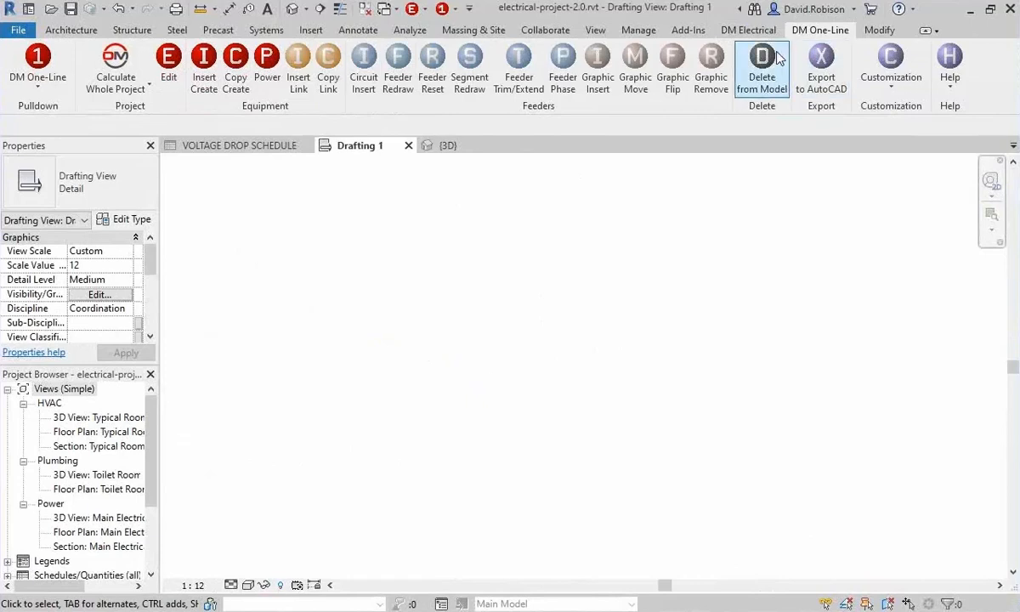
click(44, 81)
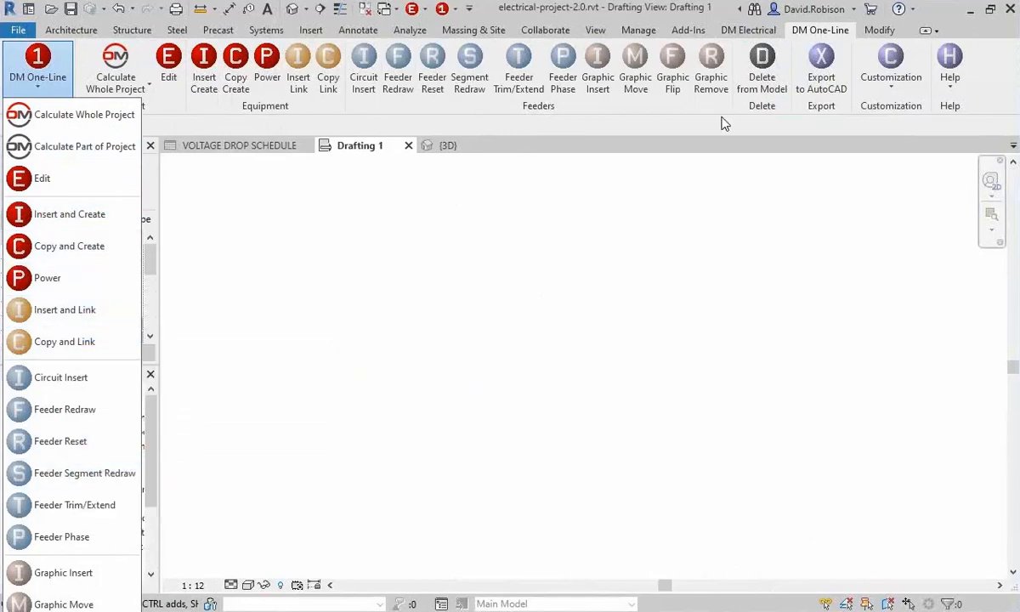
click(748, 32)
click(44, 65)
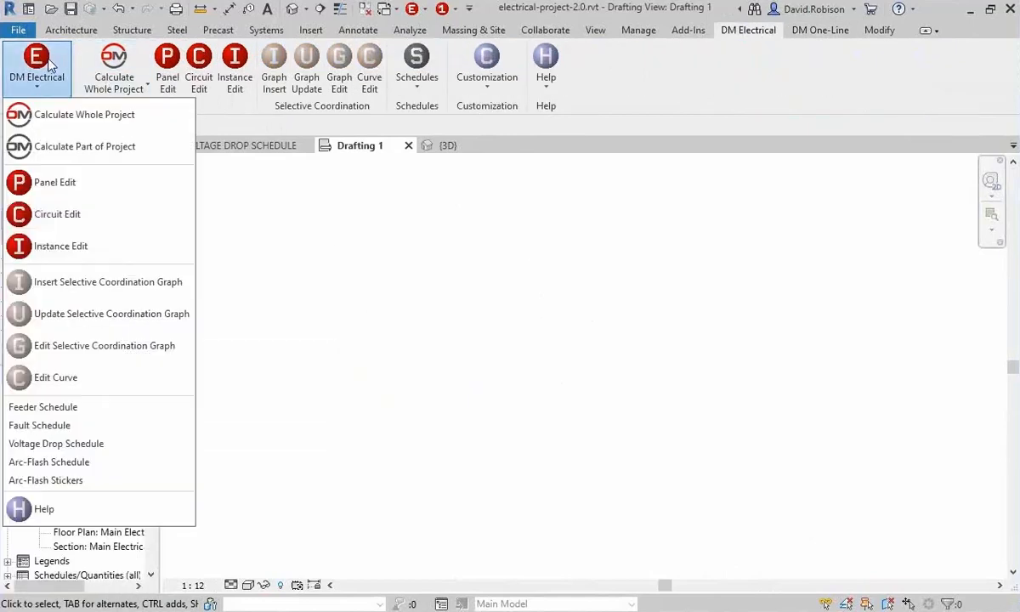
right_click(48, 64)
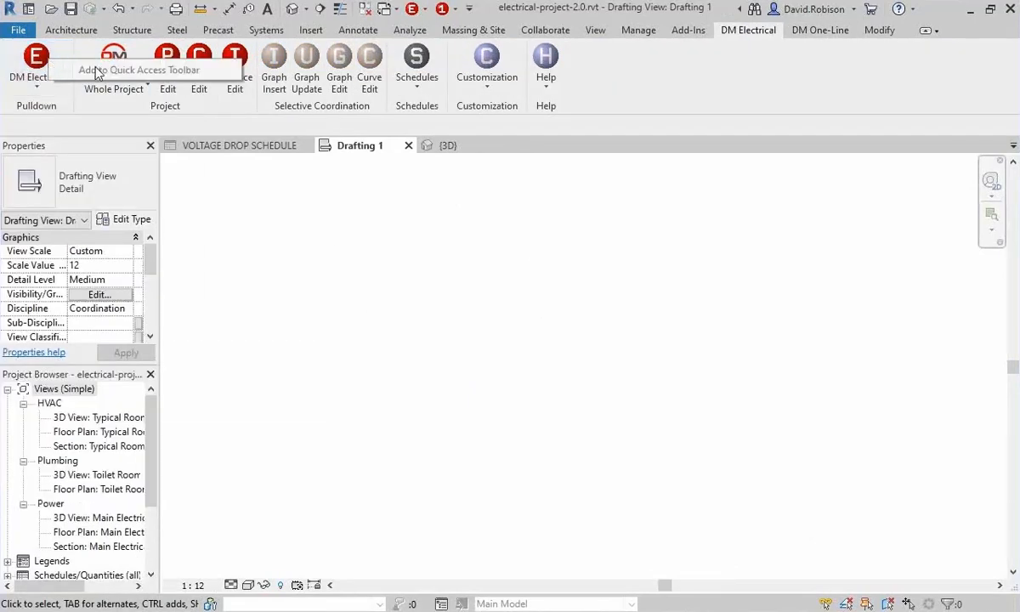
click(627, 90)
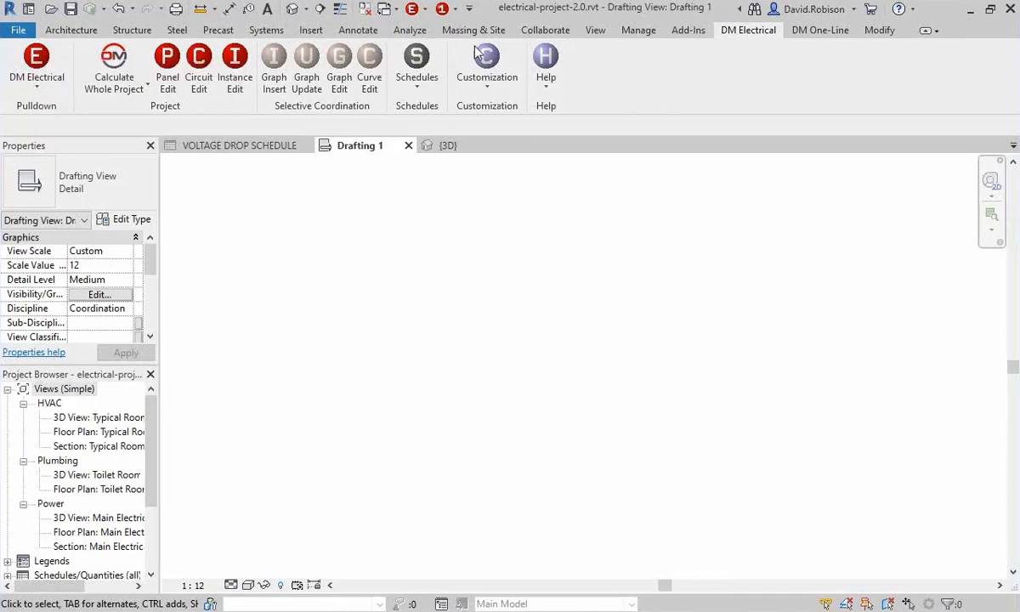
click(414, 9)
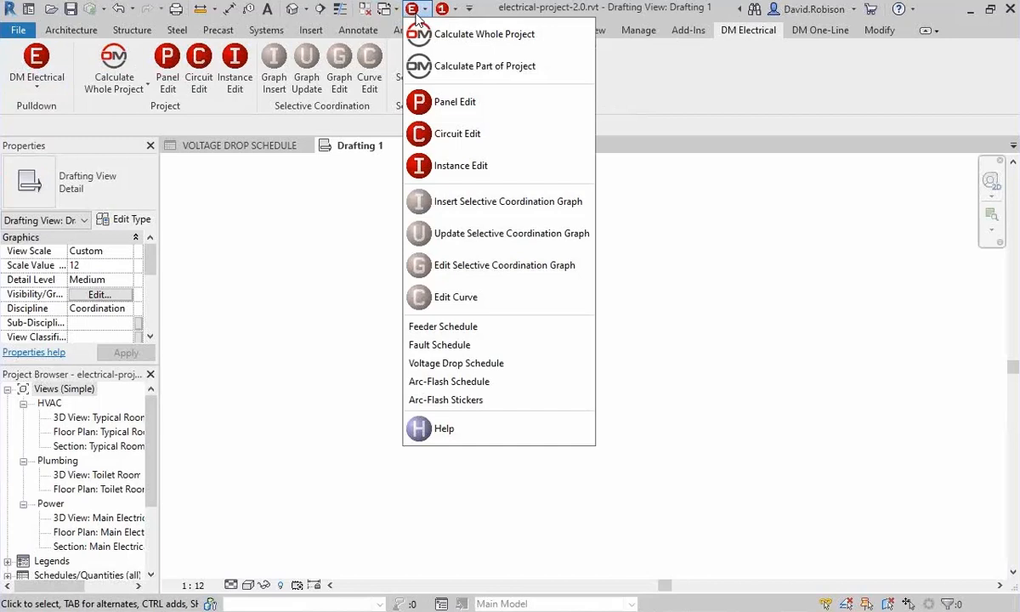
click(416, 15)
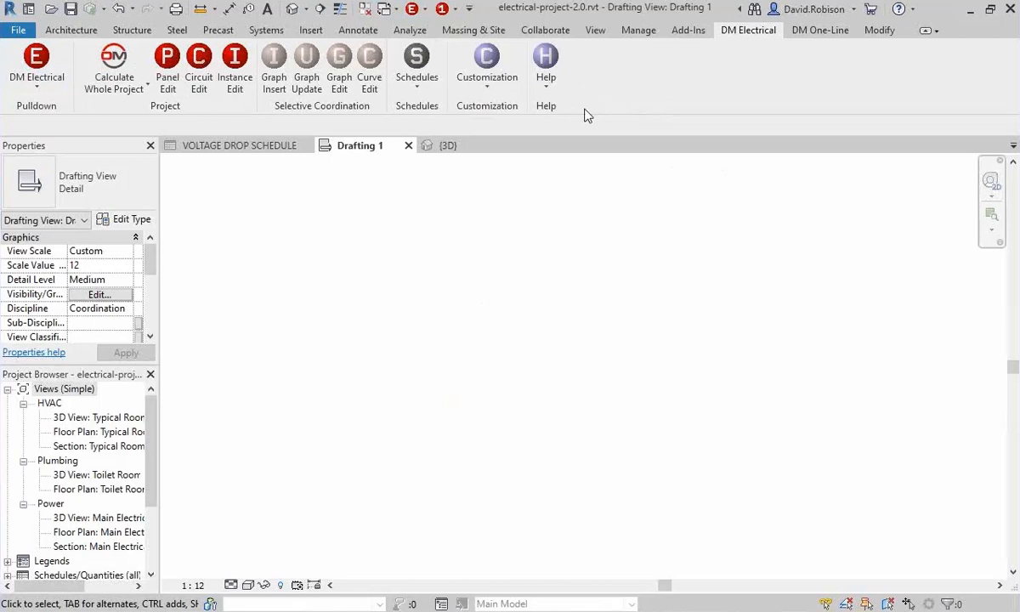
click(425, 9)
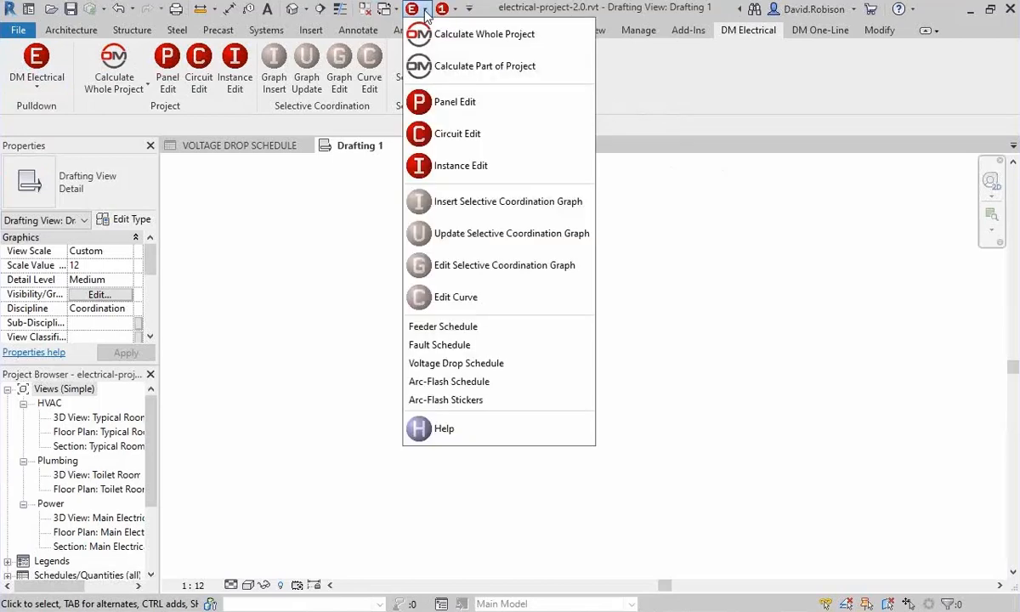
click(449, 9)
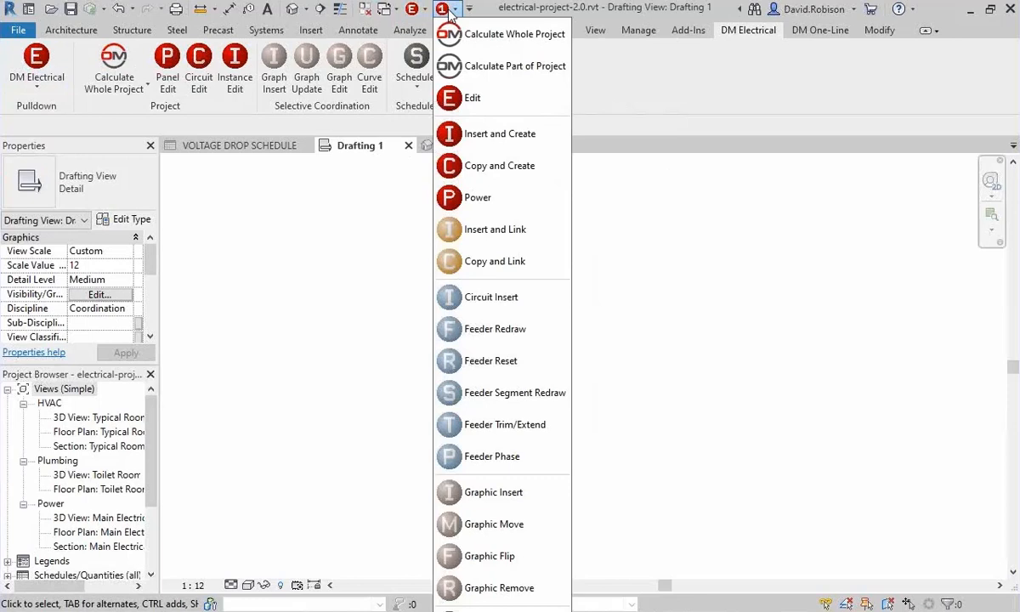
click(450, 10)
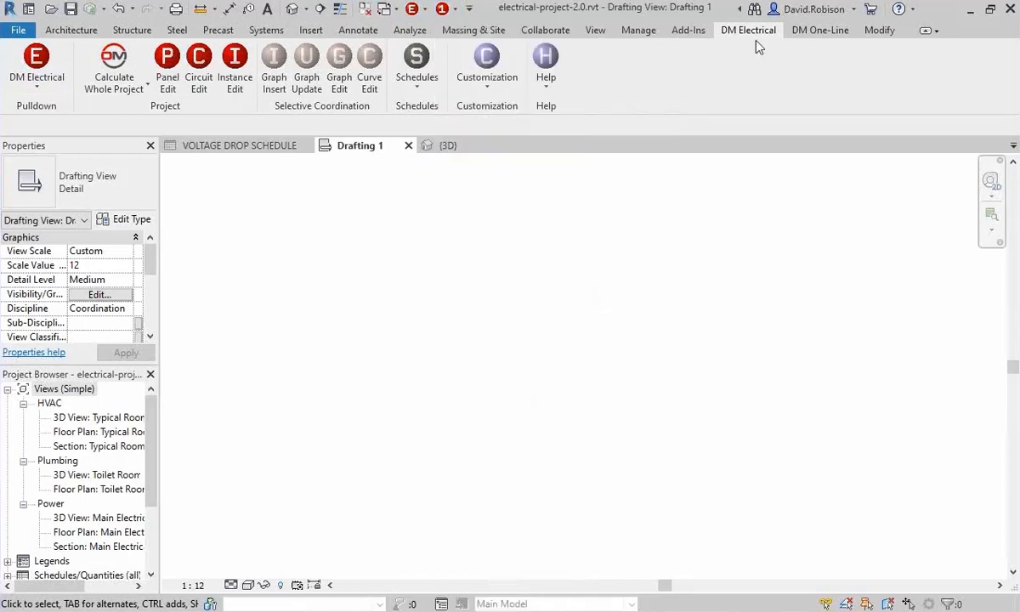
Start creating a new one-line device of equipment type Transformer with the callout UTIL.
click(829, 32)
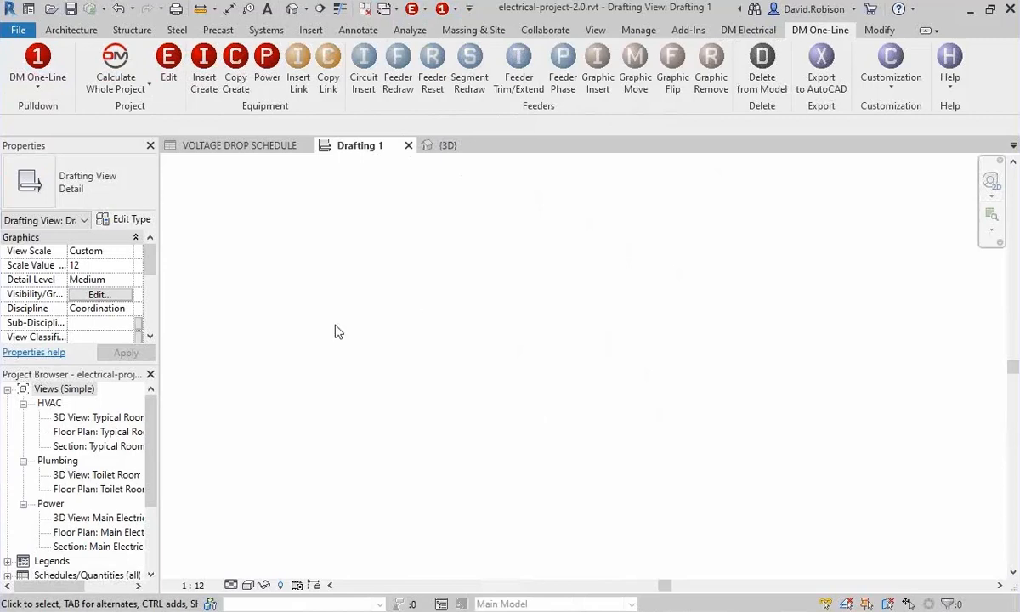
click(204, 68)
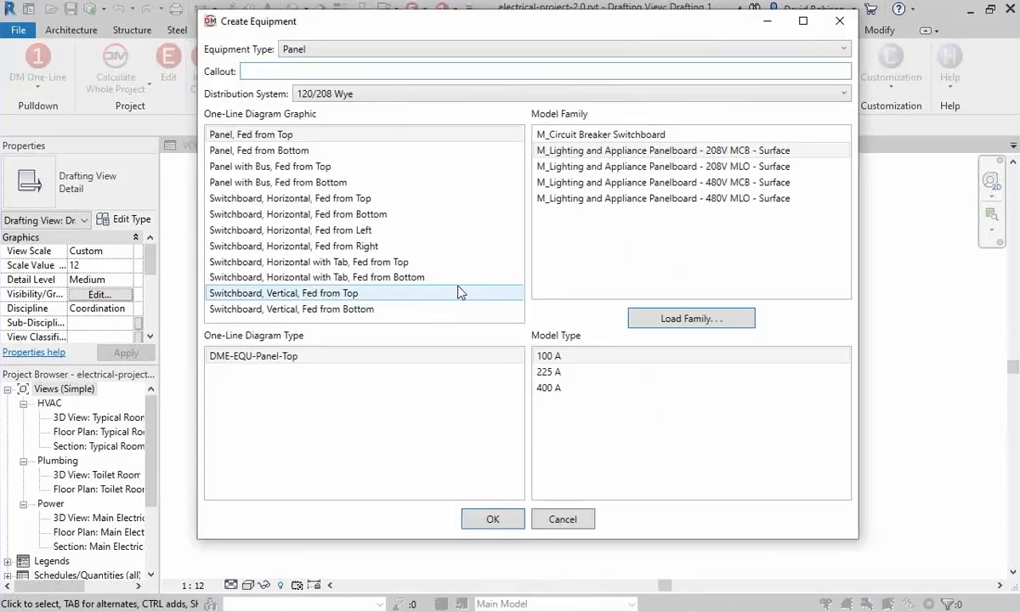
click(327, 46)
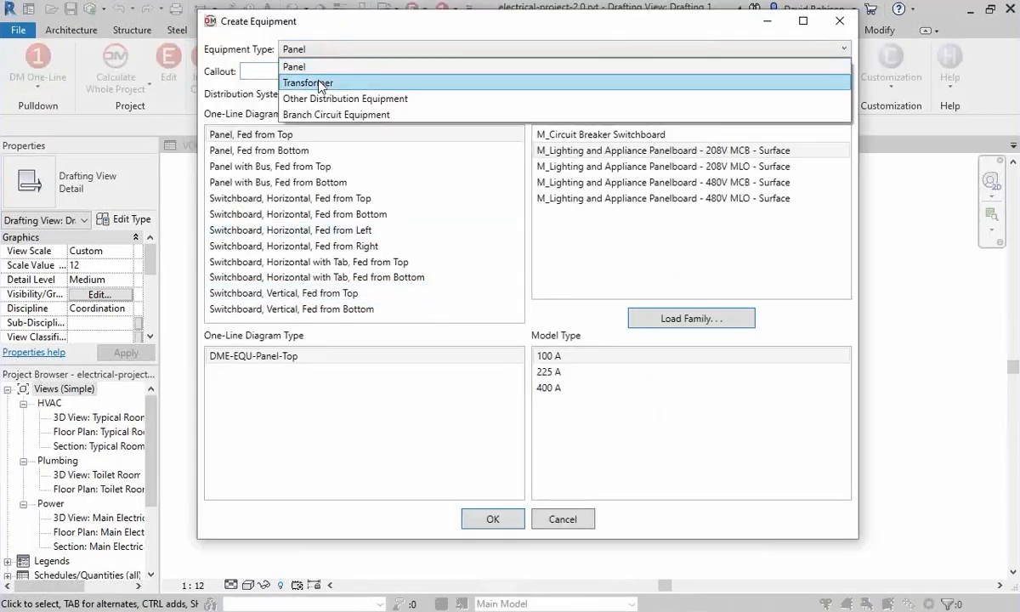
click(319, 82)
click(259, 71)
text(UTIL)
Set both the primary and secondary distribution systems of the UTIL transformer to 480/277 Wye.
click(393, 95)
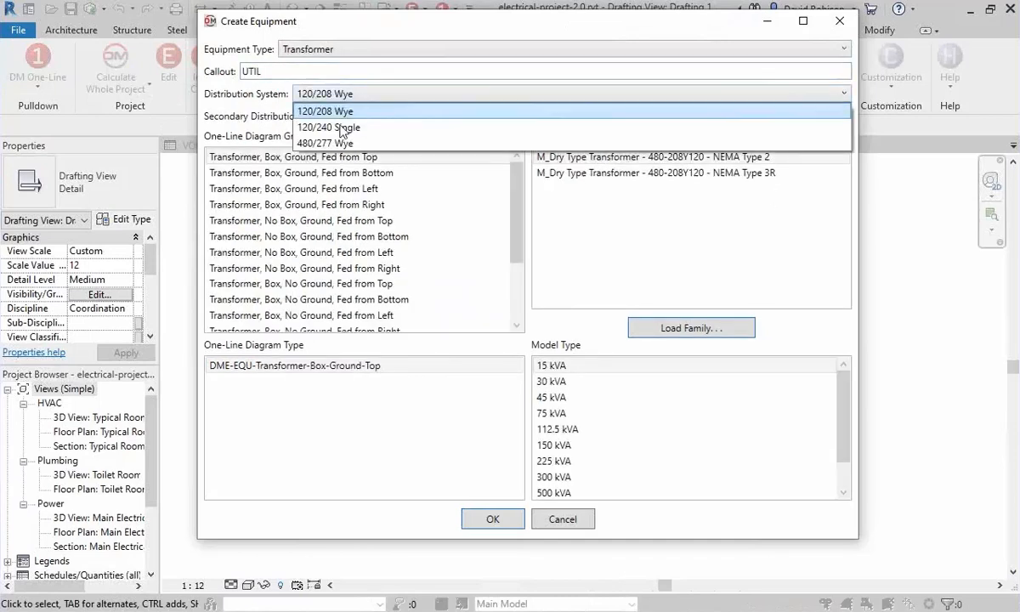
click(325, 142)
click(354, 116)
click(392, 163)
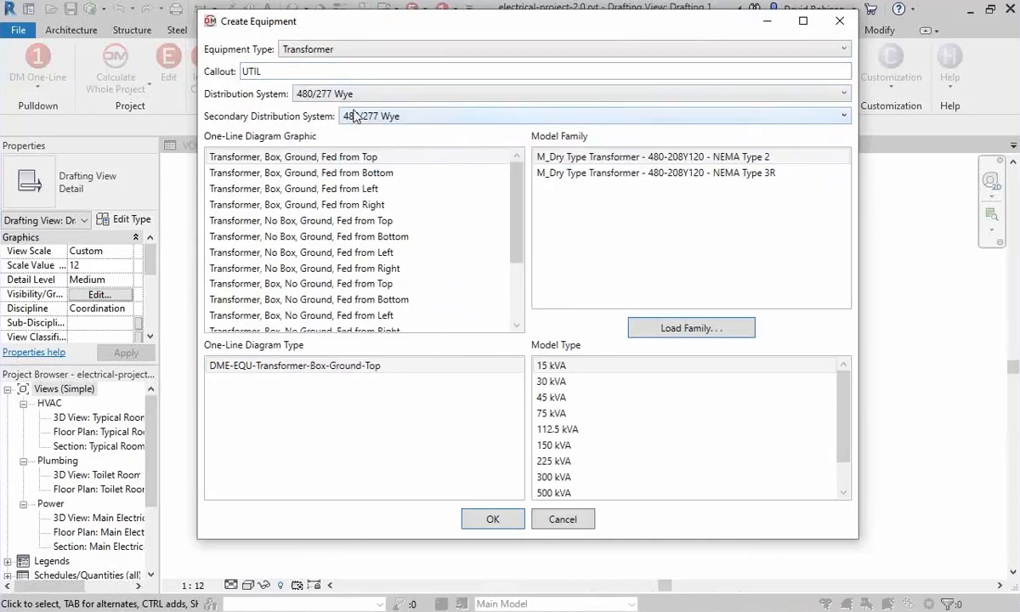
Choose the Utility Transformer graphic and place UTIL in the upper-left area of the drafting view without connecting it to upstream equipment.
drag(517, 171, 512, 268)
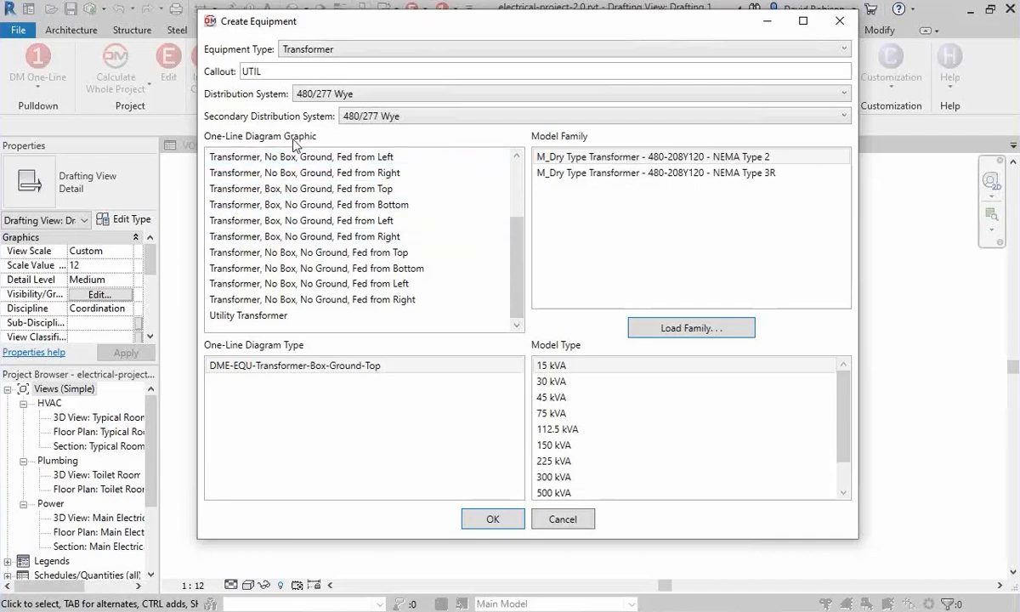
click(268, 317)
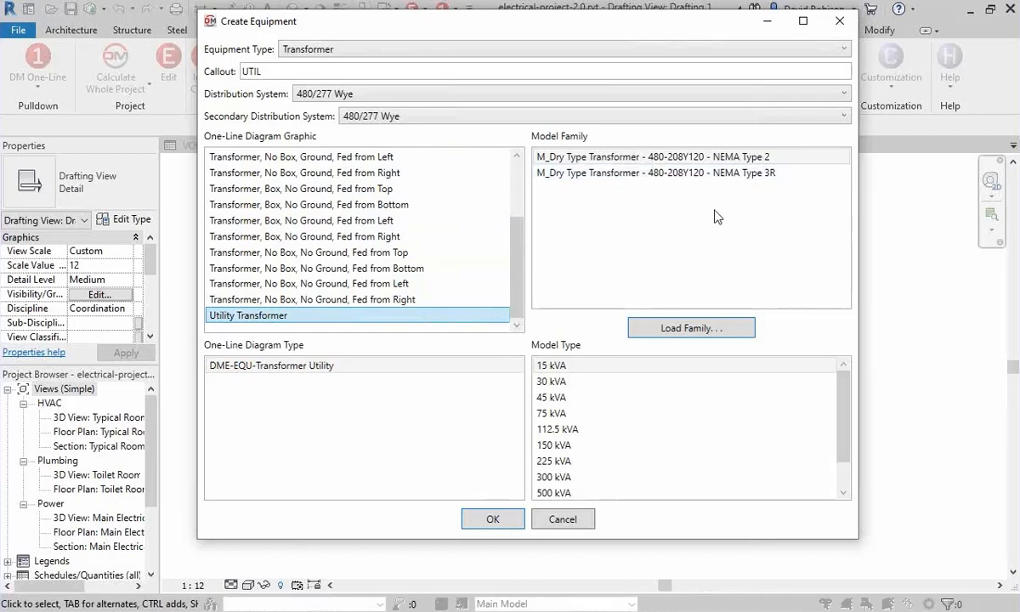
click(493, 519)
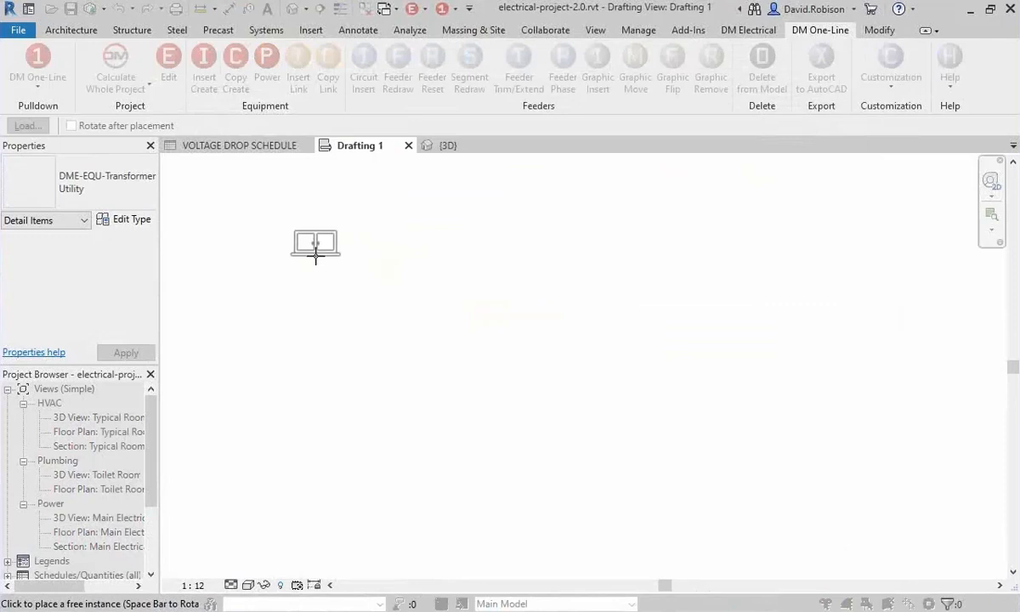
click(315, 253)
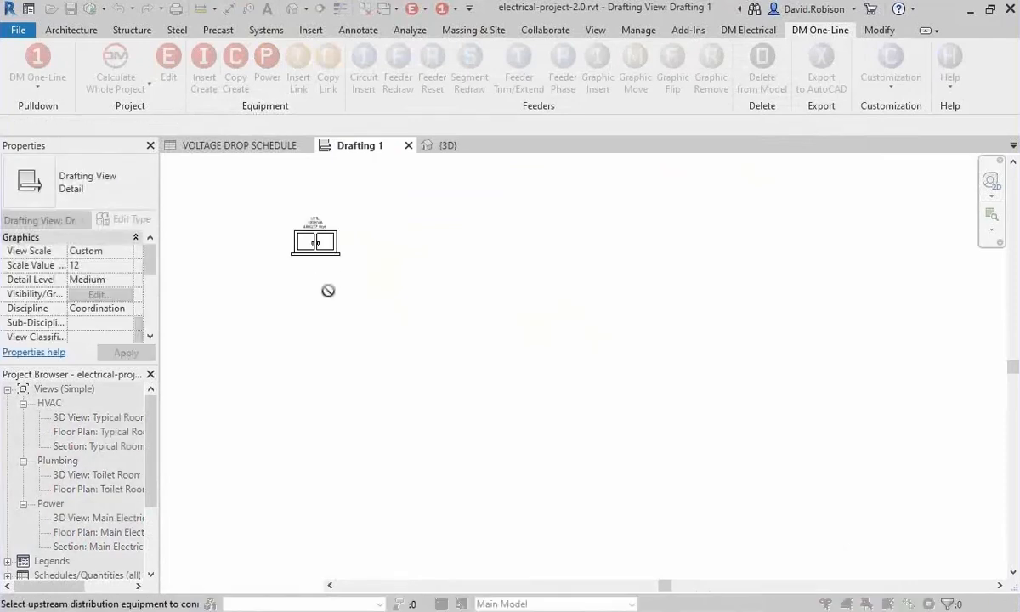
key(Escape)
Configure a new panel with callout SWBD, the Switchboard, Horizontal, Fed from Top graphic and the M_Lighting and Appliance Panelboard - 480V MCB - Surface family.
scroll(296, 258, up, 4)
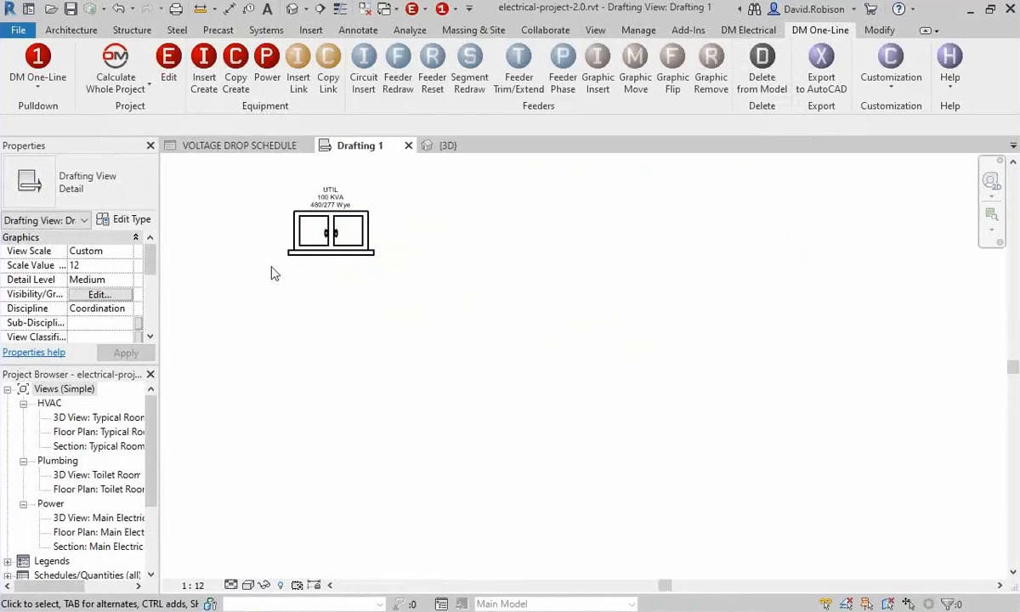
middle_drag(271, 273, 301, 301)
scroll(301, 302, up, 2)
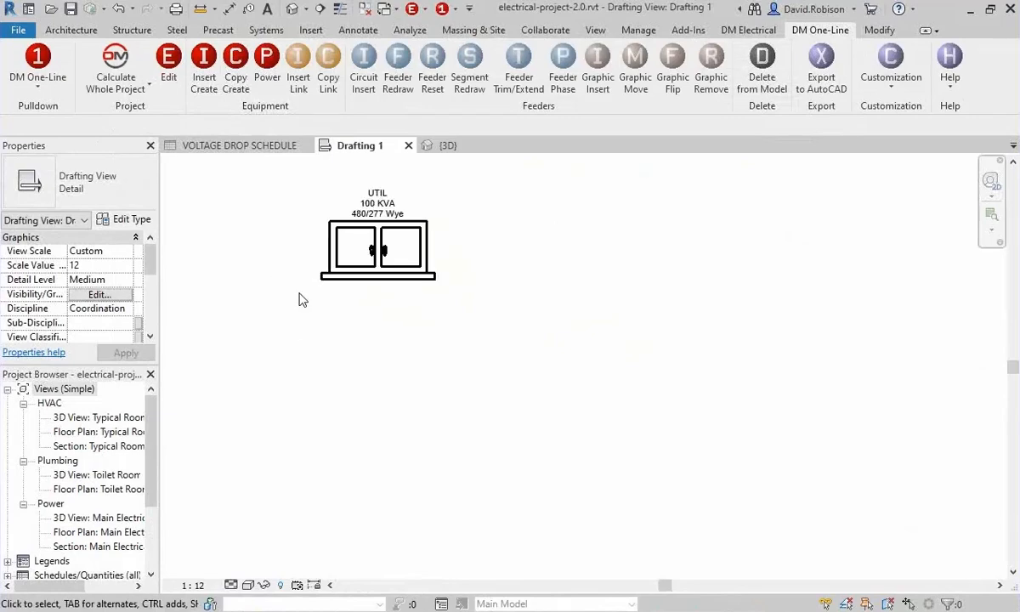
click(204, 70)
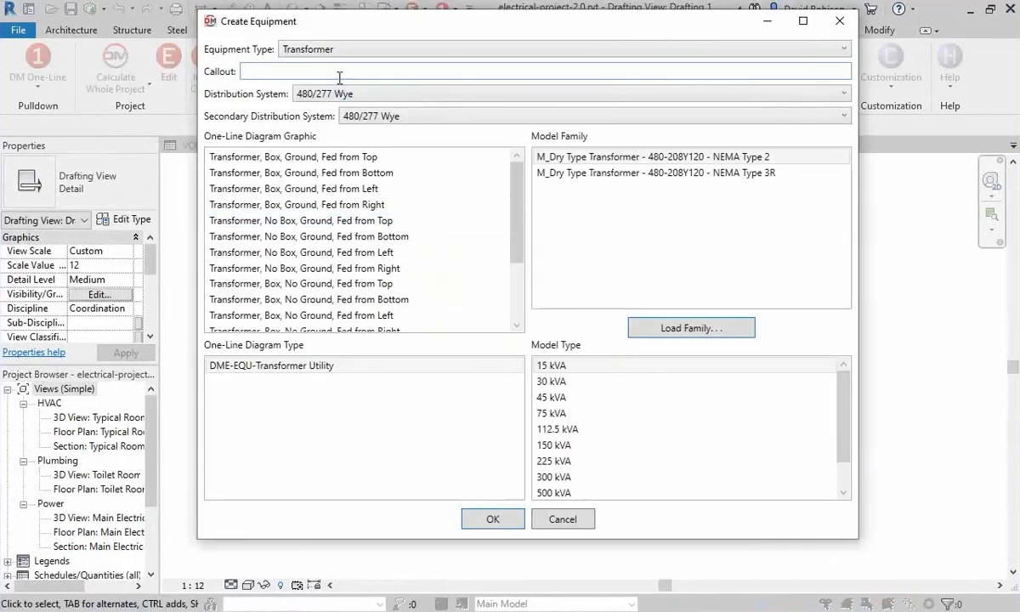
click(332, 51)
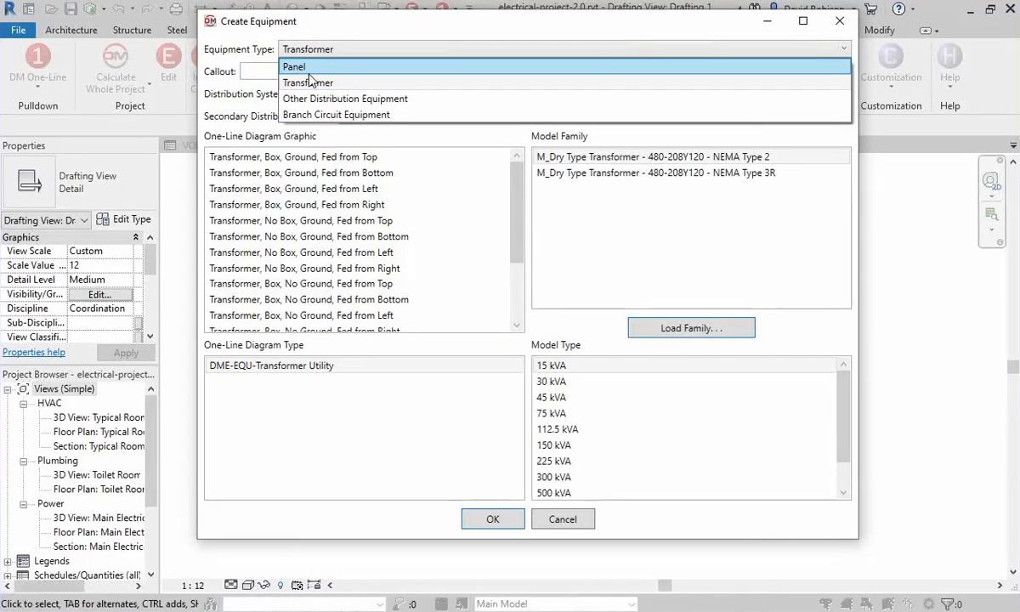
click(307, 66)
click(373, 72)
text(SWBD)
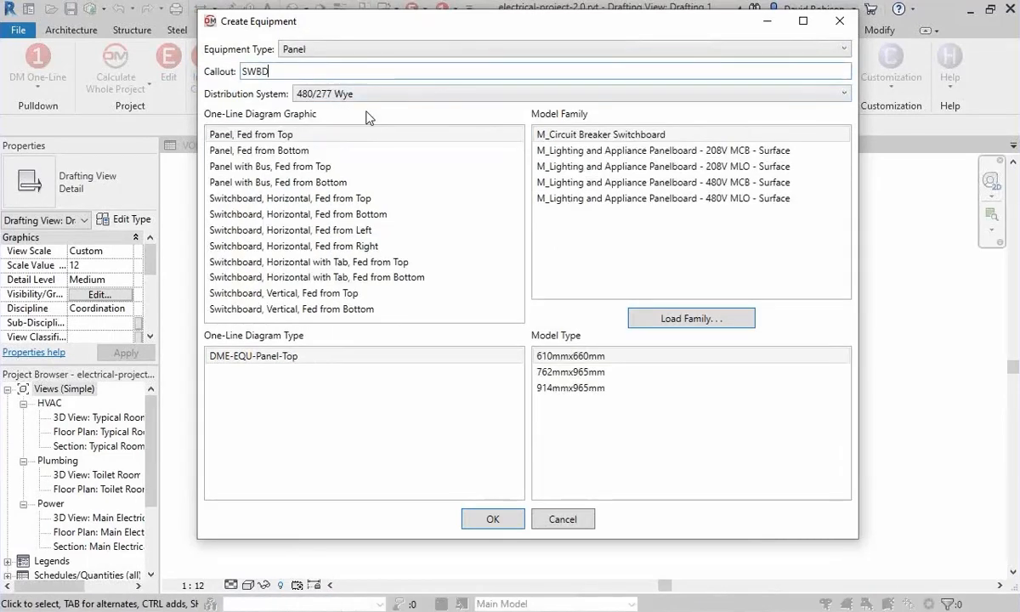
click(327, 198)
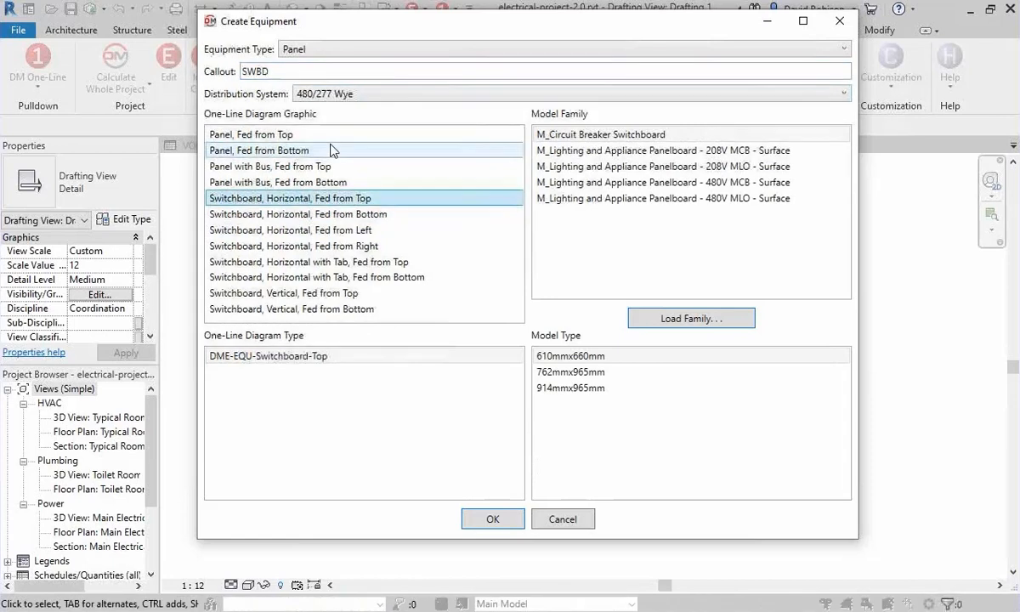
click(650, 182)
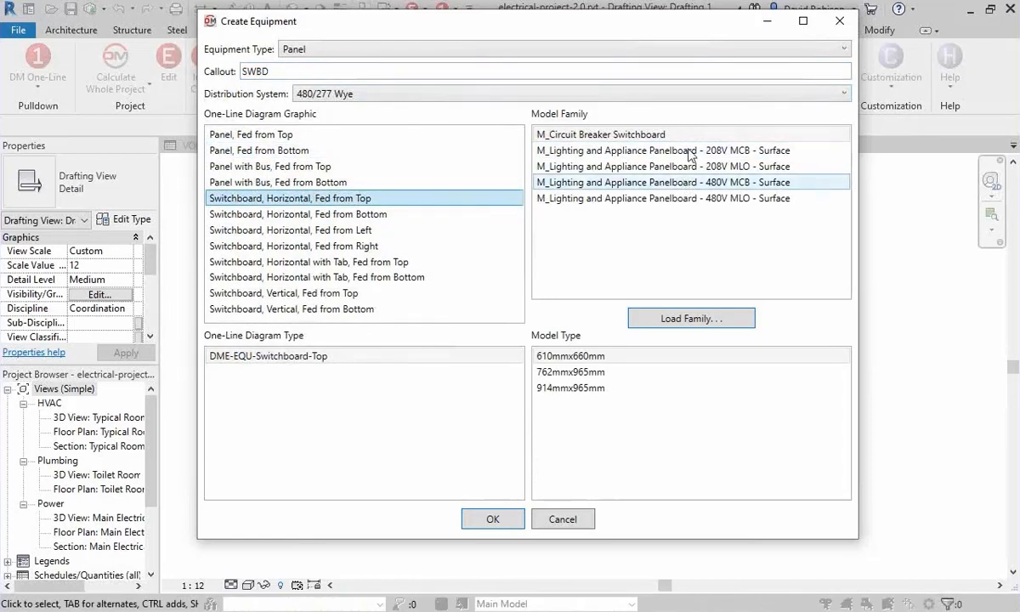
Place the SWBD switchboard below the utility transformer and connect it to UTIL as its upstream equipment.
click(505, 519)
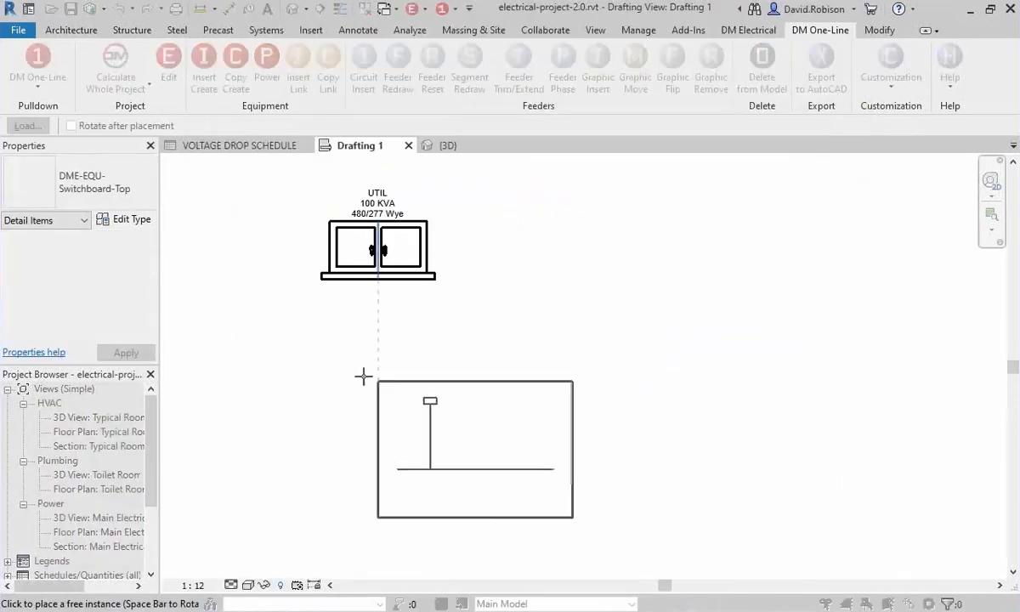
click(314, 340)
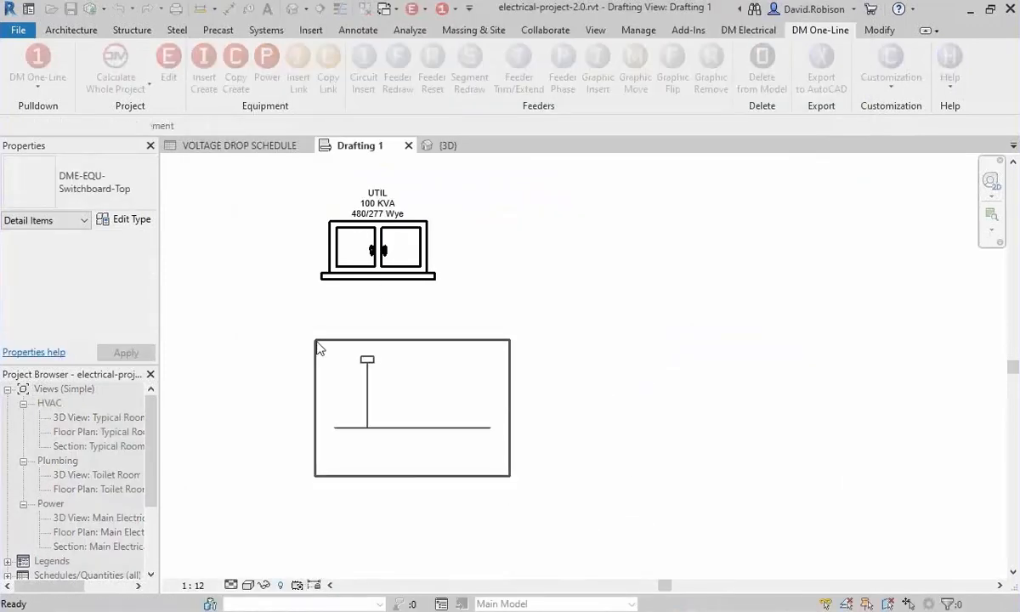
click(411, 287)
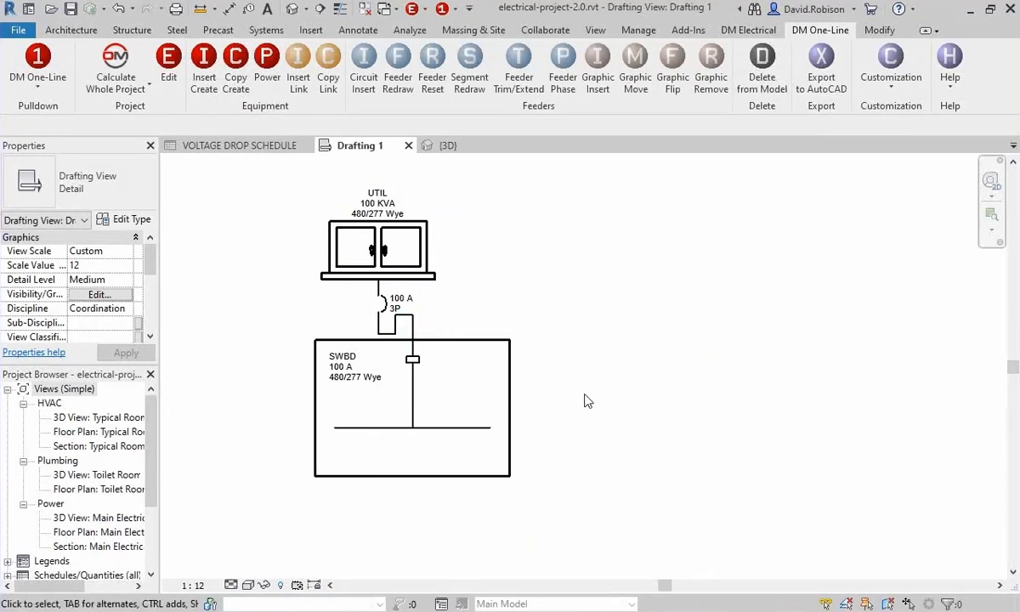
Widen the SWBD switchboard by stretching its right edge well past the transformer's right side.
middle_drag(513, 387, 485, 332)
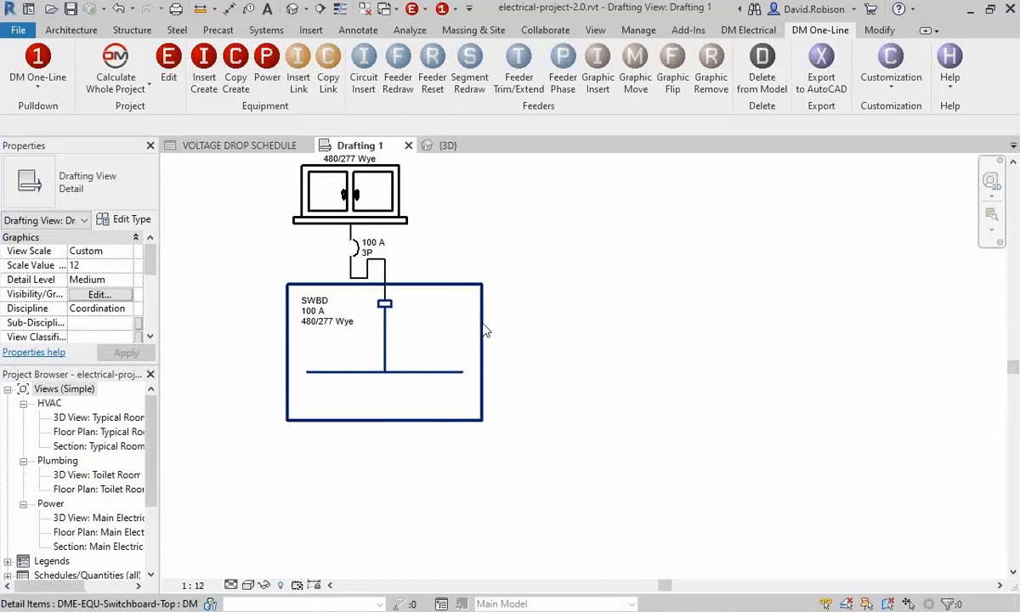
click(484, 332)
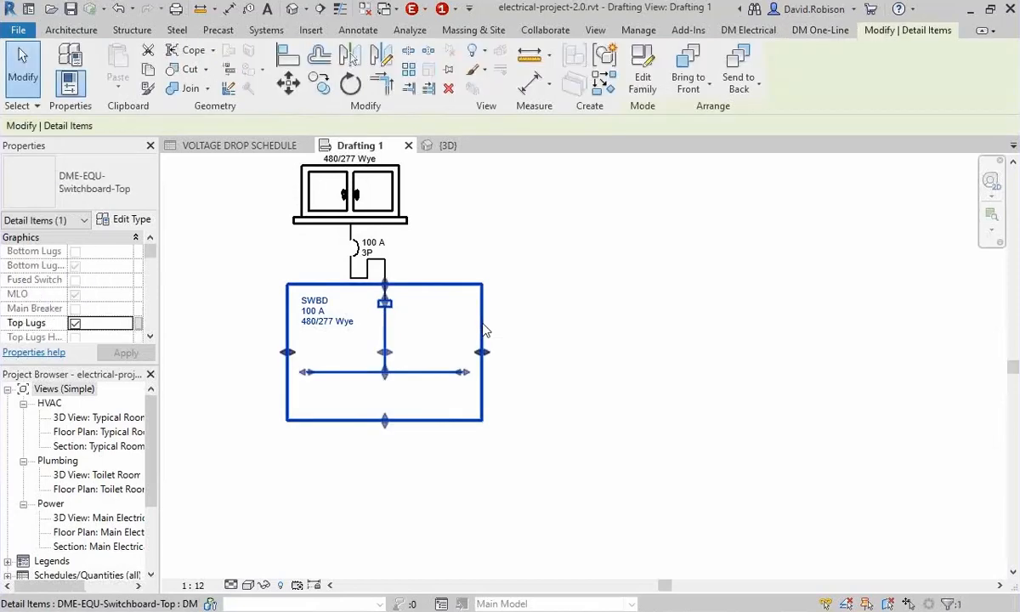
drag(489, 357, 622, 360)
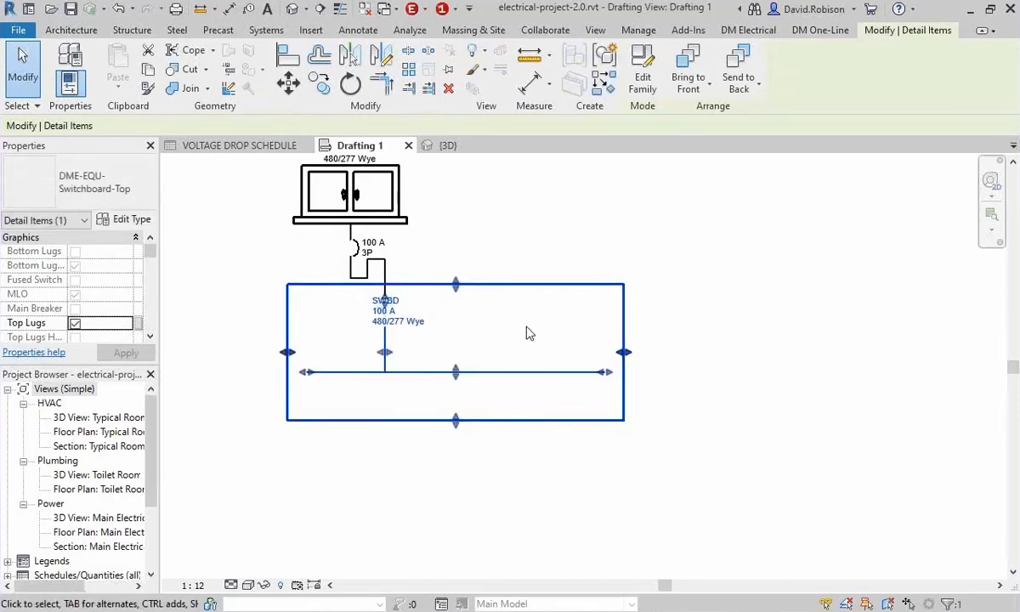
Move the SWBD tag to the left of the incoming lug, inside the switchboard outline.
click(495, 313)
click(389, 316)
drag(396, 332, 333, 331)
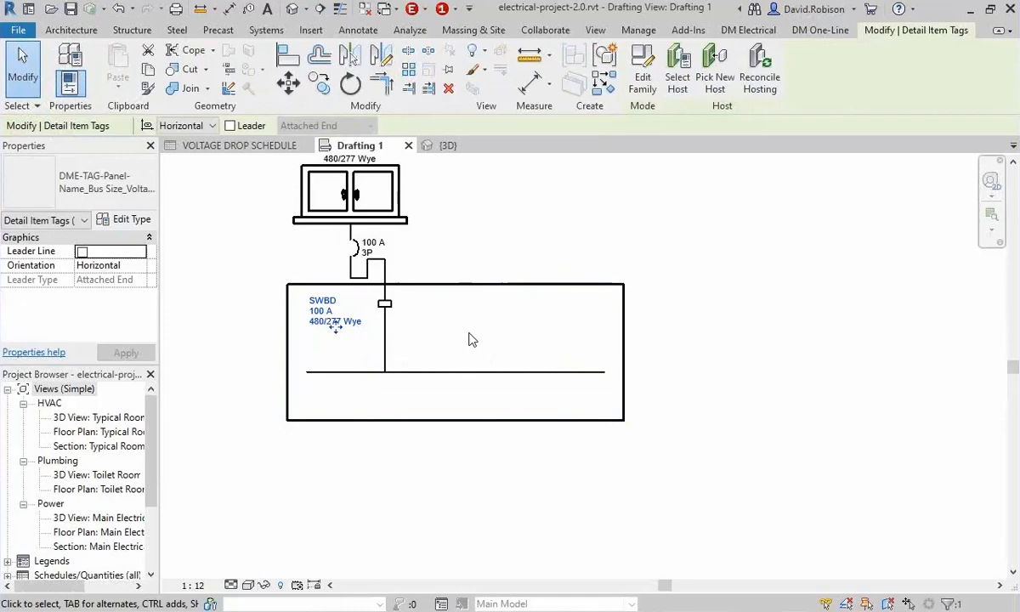
Insert a panel with callout P and the Panel, Fed from Top graphic below the SWBD switchboard, fed from SWBD.
click(820, 30)
click(191, 61)
click(385, 370)
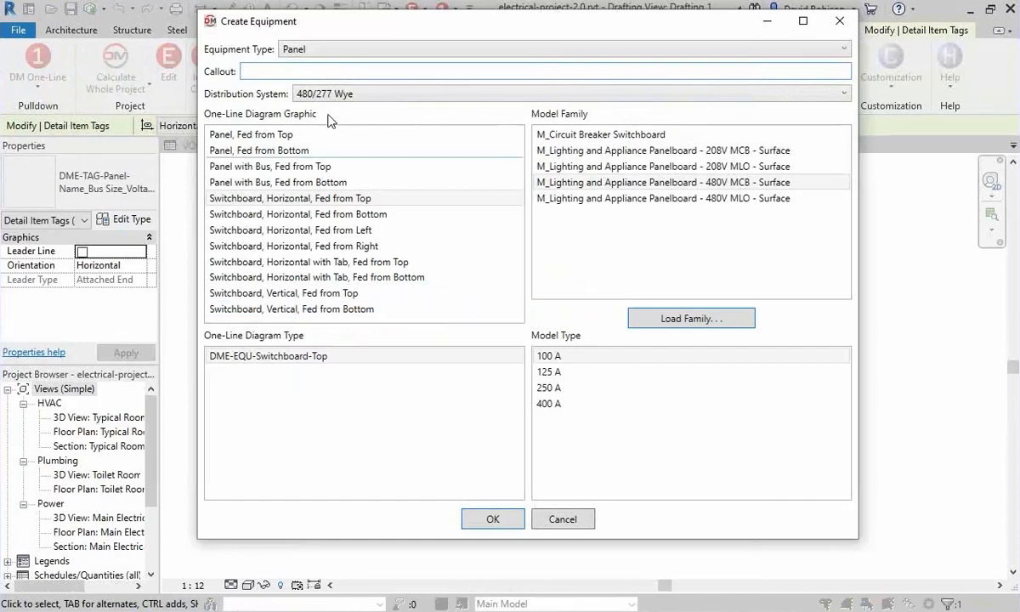
text(P)
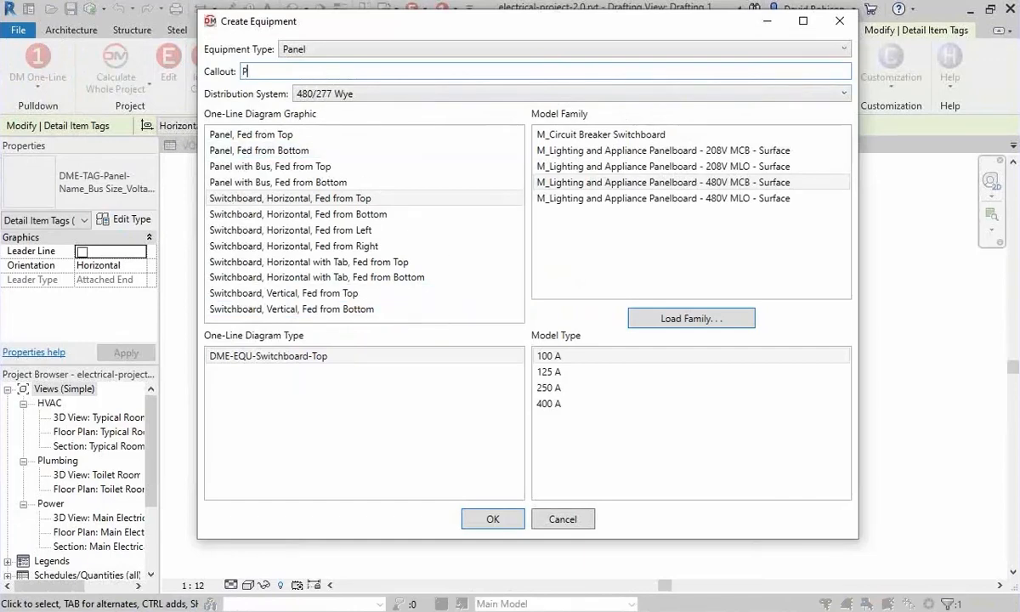
click(289, 135)
click(493, 519)
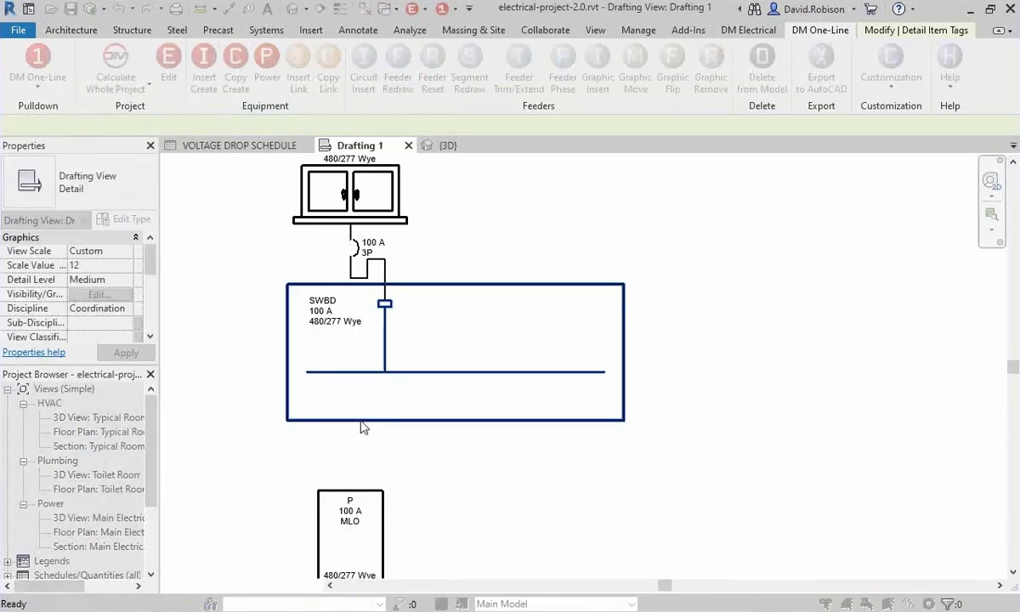
middle_drag(485, 486, 464, 407)
Insert a transformer with callout T1 and a 120/208 Wye secondary below SWBD, beside panel P, fed from the switchboard.
click(204, 70)
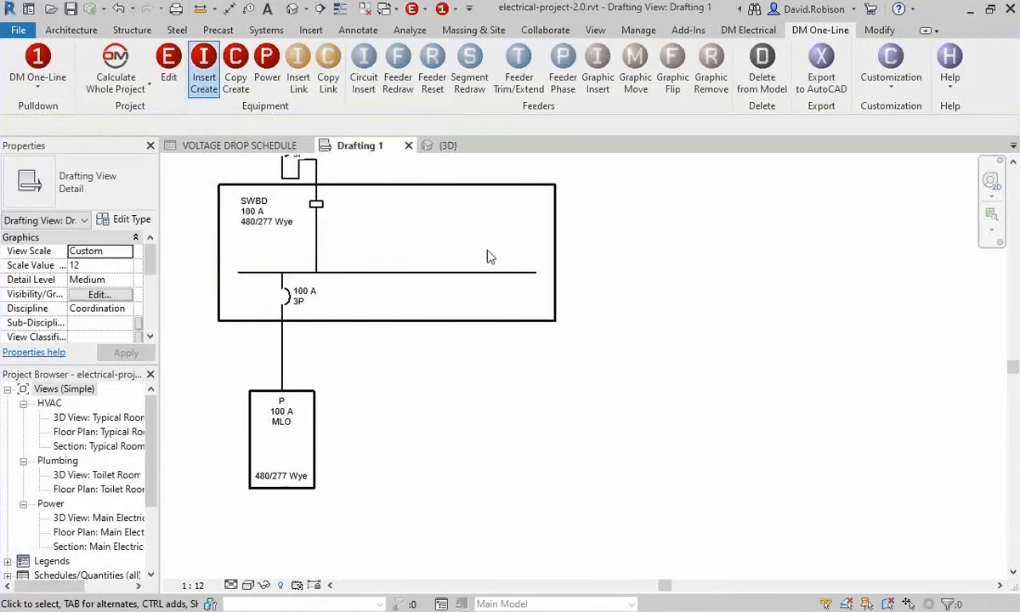
click(310, 48)
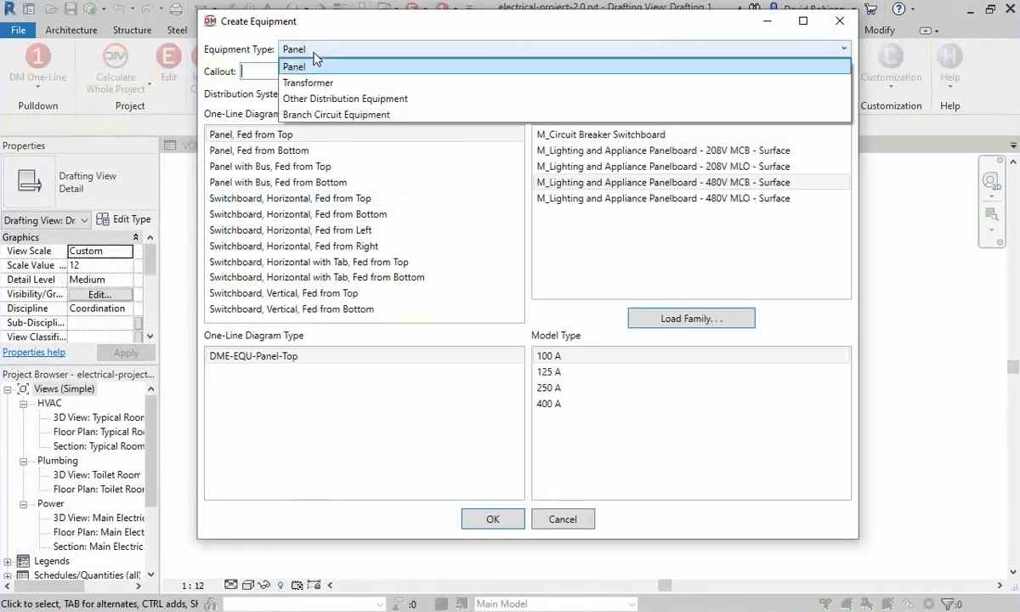
click(316, 81)
click(393, 117)
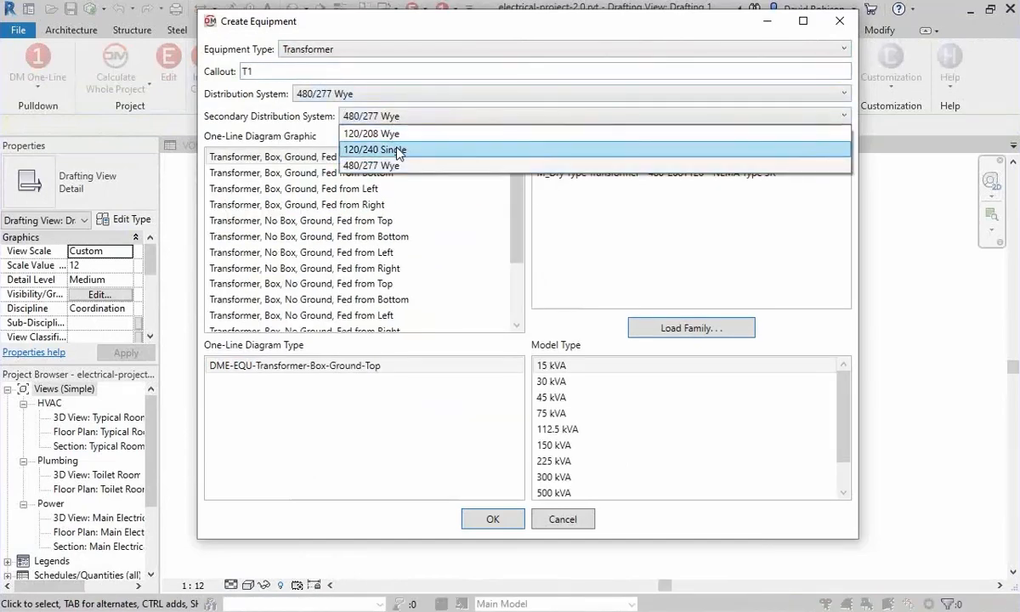
click(373, 134)
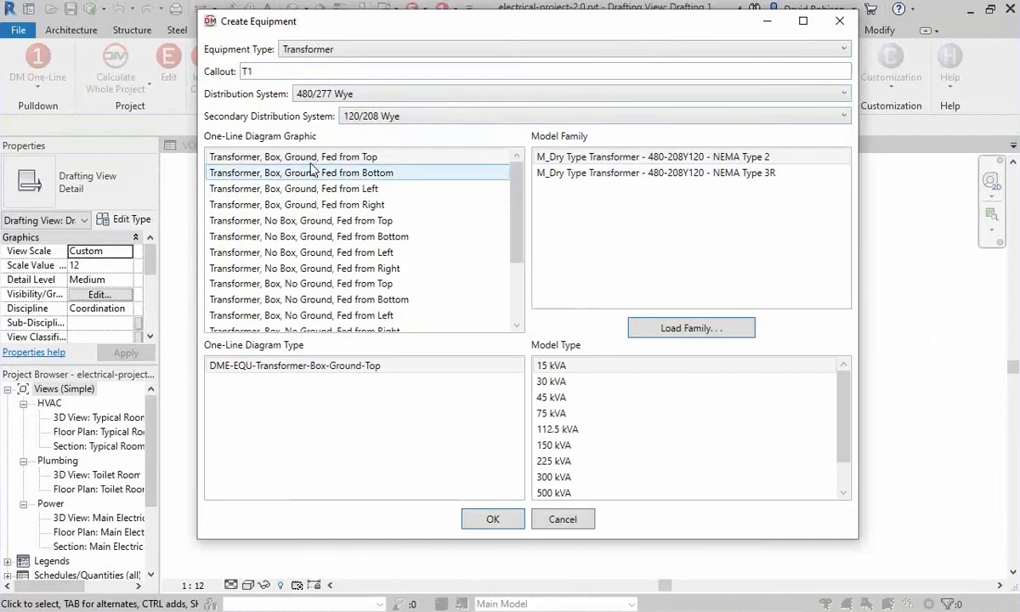
click(493, 518)
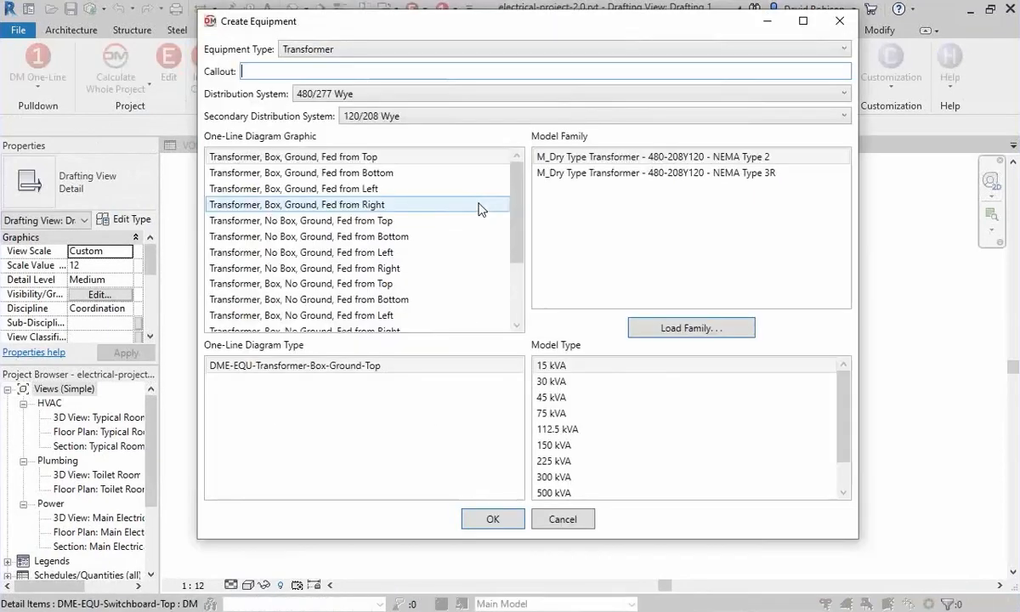
Insert panel L on the 120/208 Wye system with the M_Lighting and Appliance Panelboard - 208V MLO - Surface family below T1, fed from T1.
text(L)
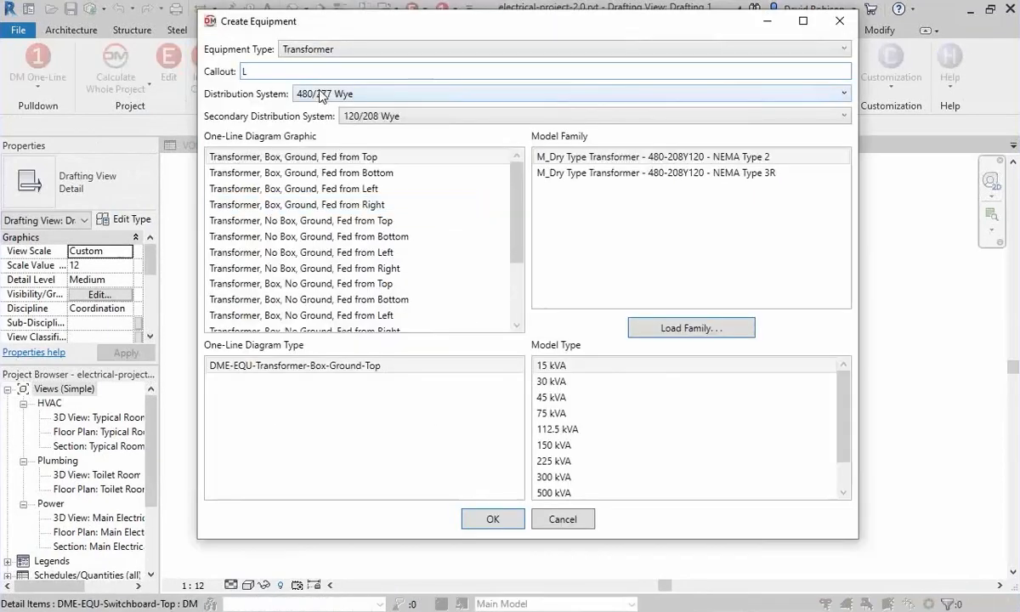
click(326, 93)
click(329, 49)
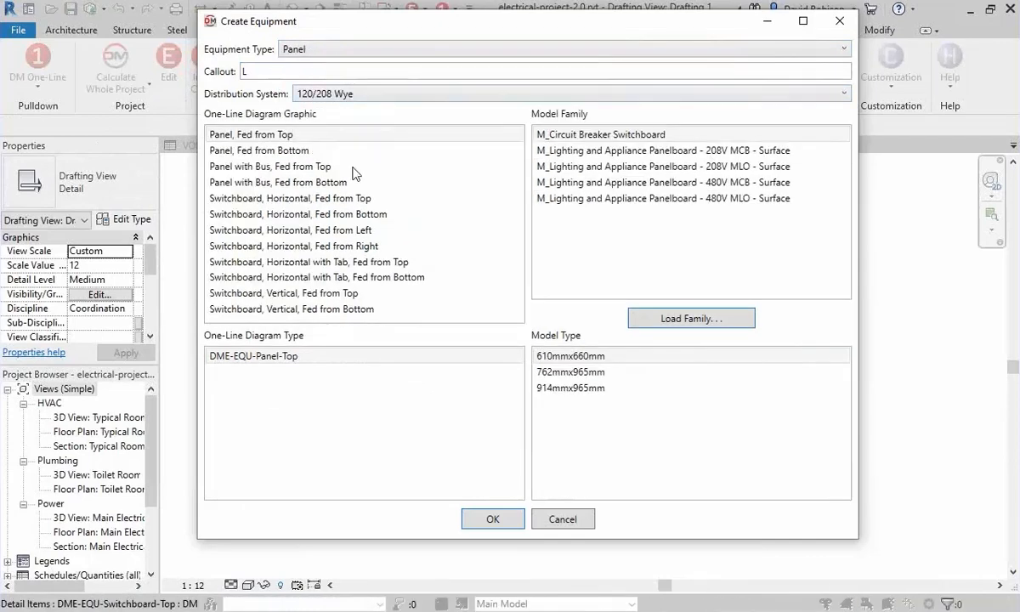
click(629, 166)
click(493, 510)
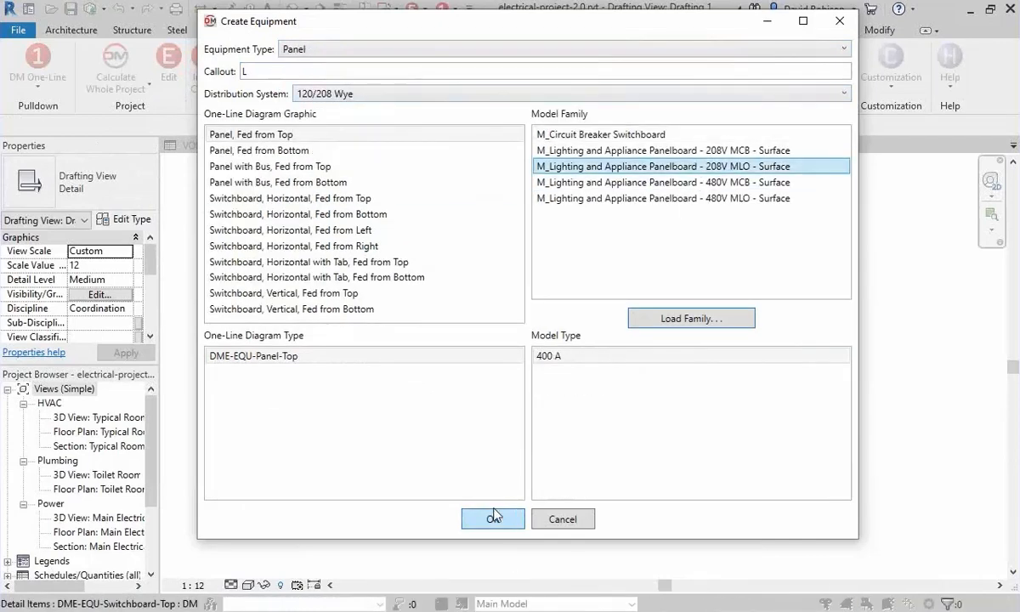
click(391, 466)
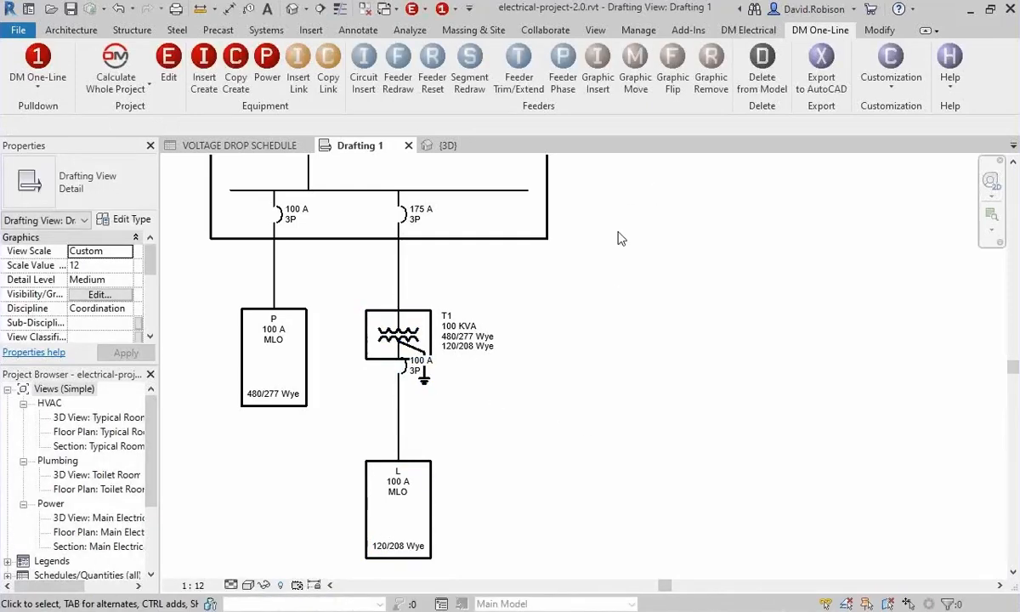
Remove the circuit breaker graphic from the feeder between transformer T1 and panel L.
click(710, 80)
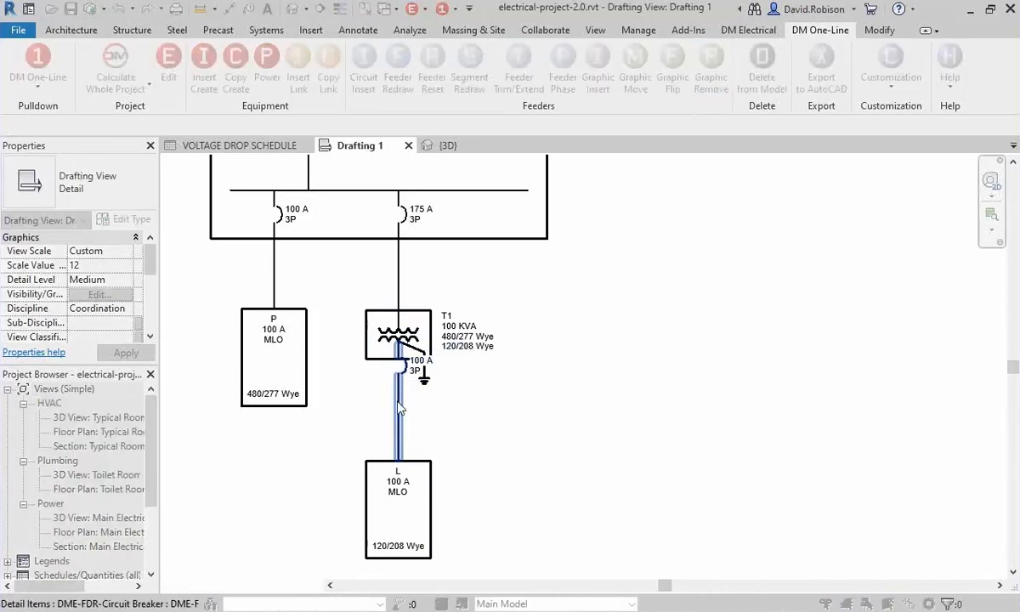
click(403, 399)
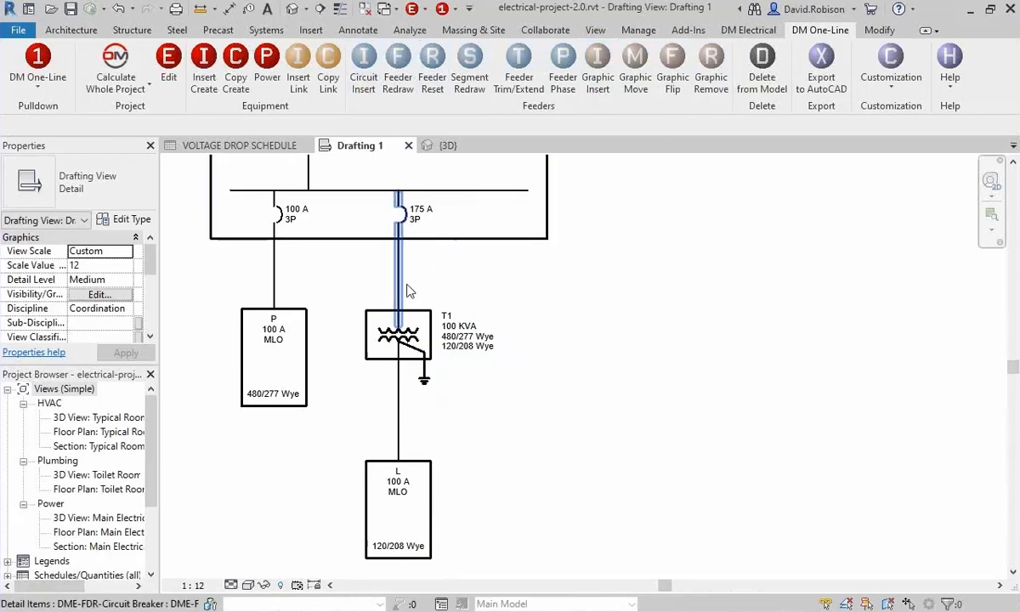
Move the UTIL transformer straight up, away from the SWBD switchboard, to make room for its feeder.
middle_drag(451, 321, 533, 510)
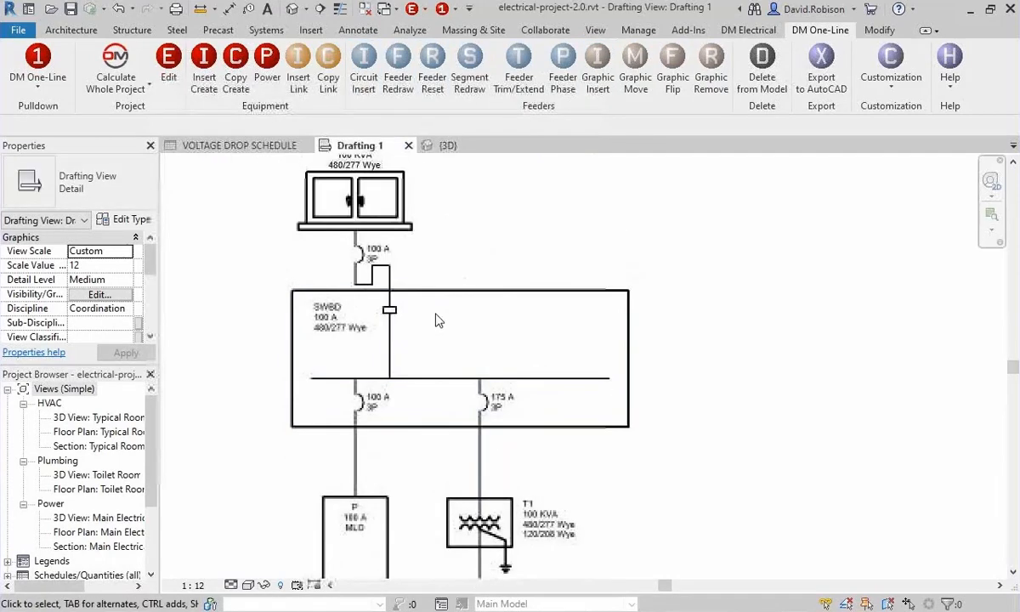
middle_drag(385, 274, 394, 312)
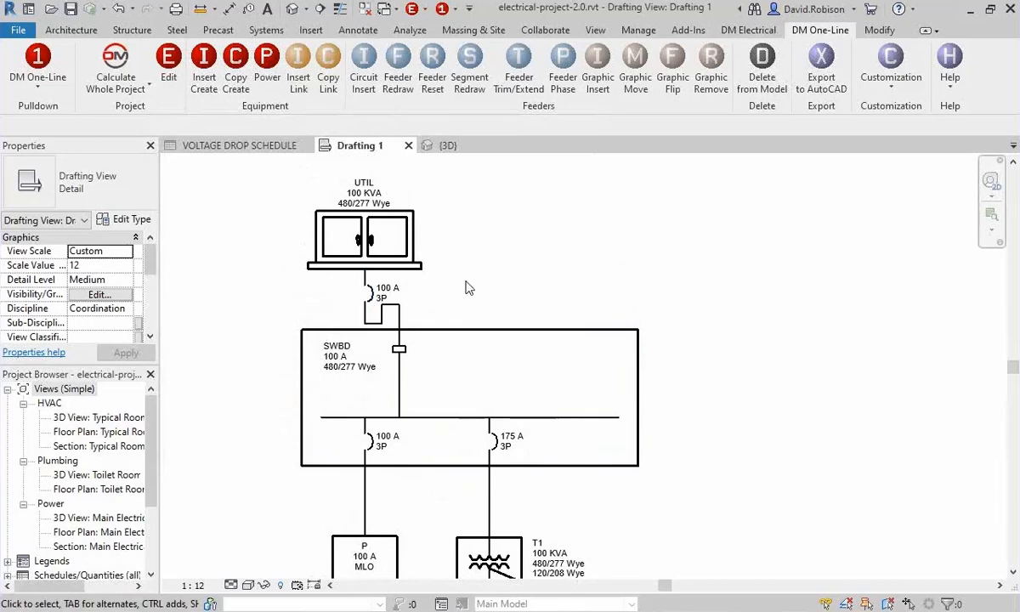
middle_drag(453, 286, 459, 304)
click(368, 264)
drag(368, 263, 368, 222)
click(550, 258)
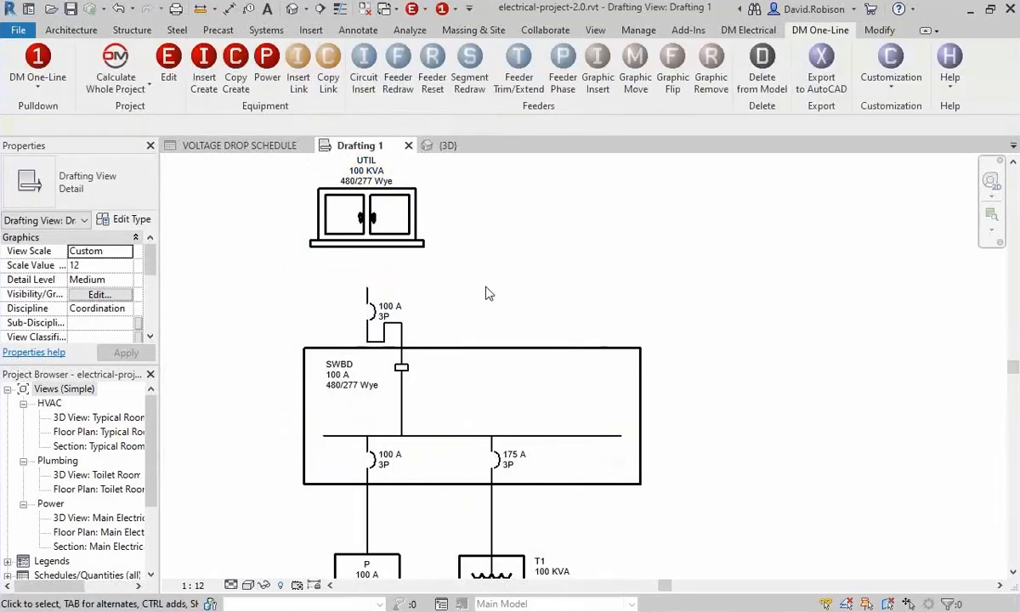
Reroute the feeder between UTIL and SWBD along its default path to the moved transformer.
click(401, 78)
click(387, 324)
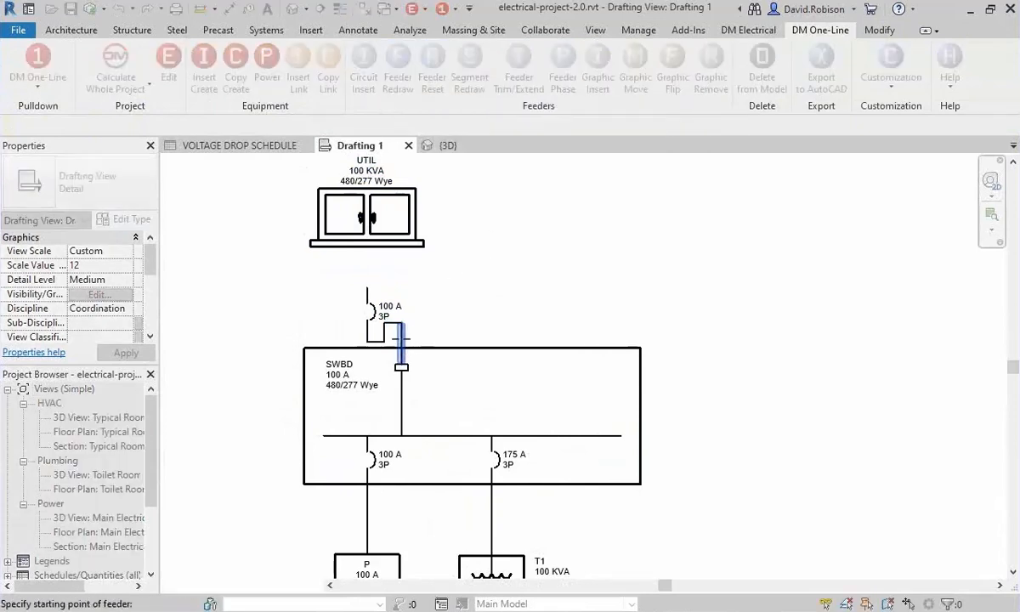
key(Escape)
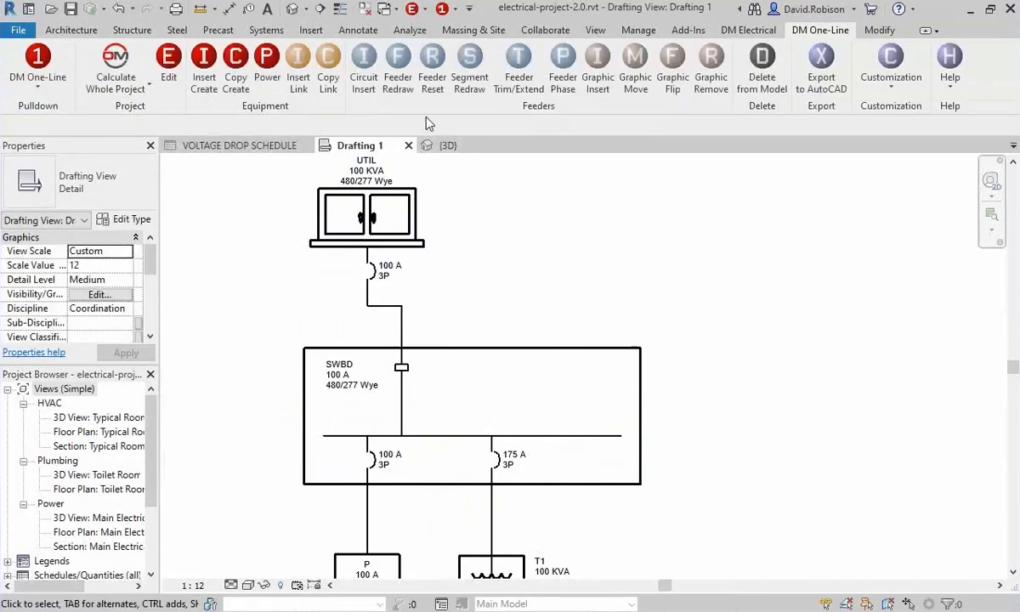
Redraw the UTIL feeder from the left part of the transformer base down and across to the SWBD lug, with the breaker on the upper vertical segment.
click(398, 56)
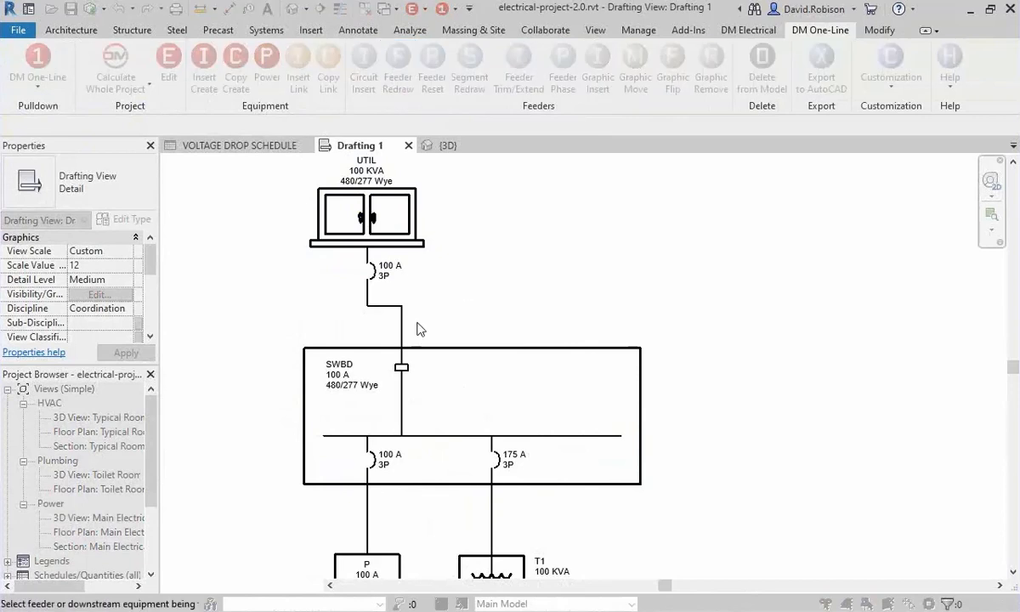
click(366, 282)
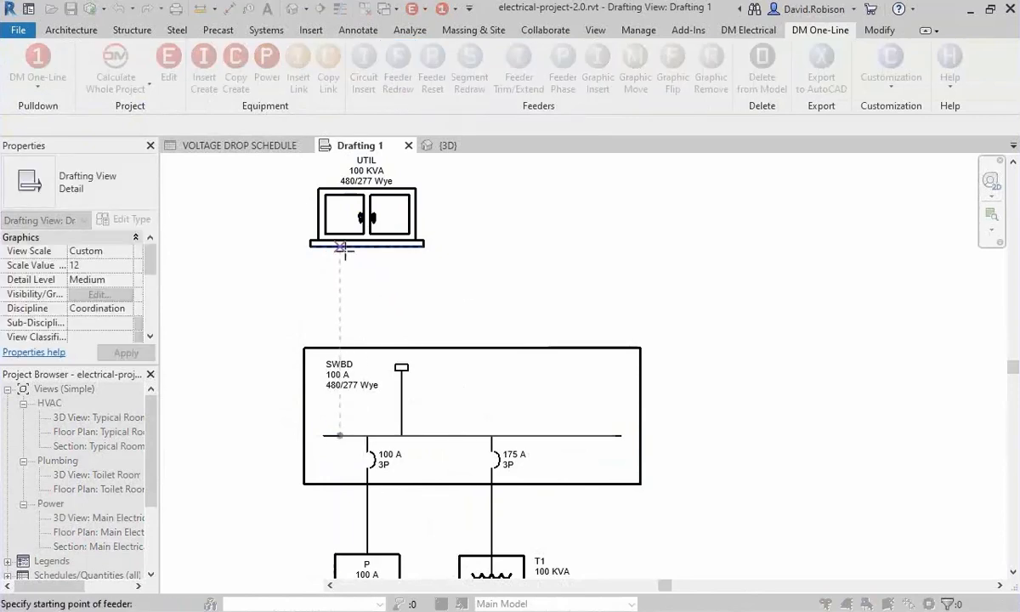
click(324, 246)
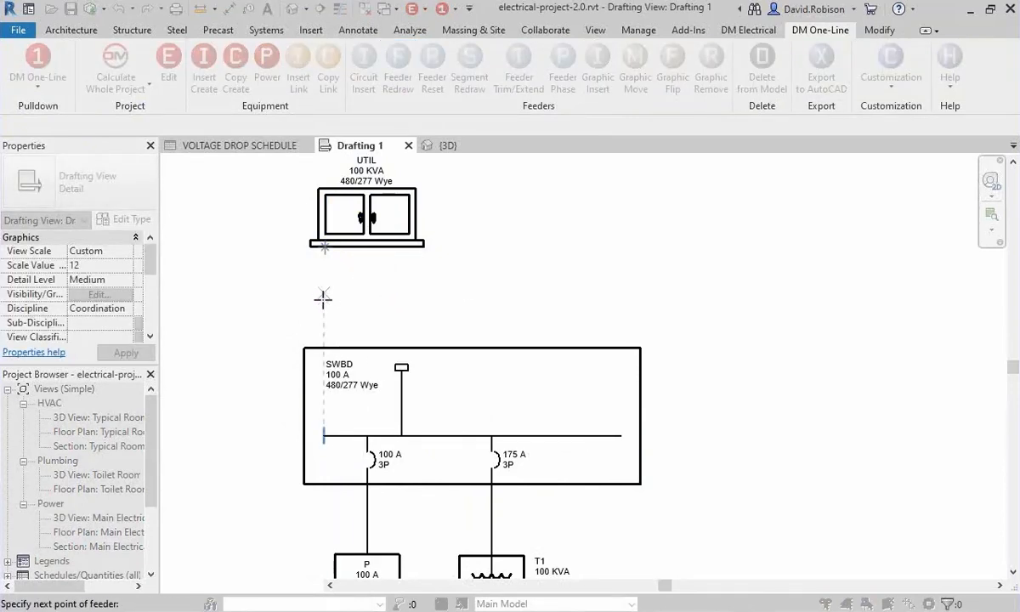
click(324, 300)
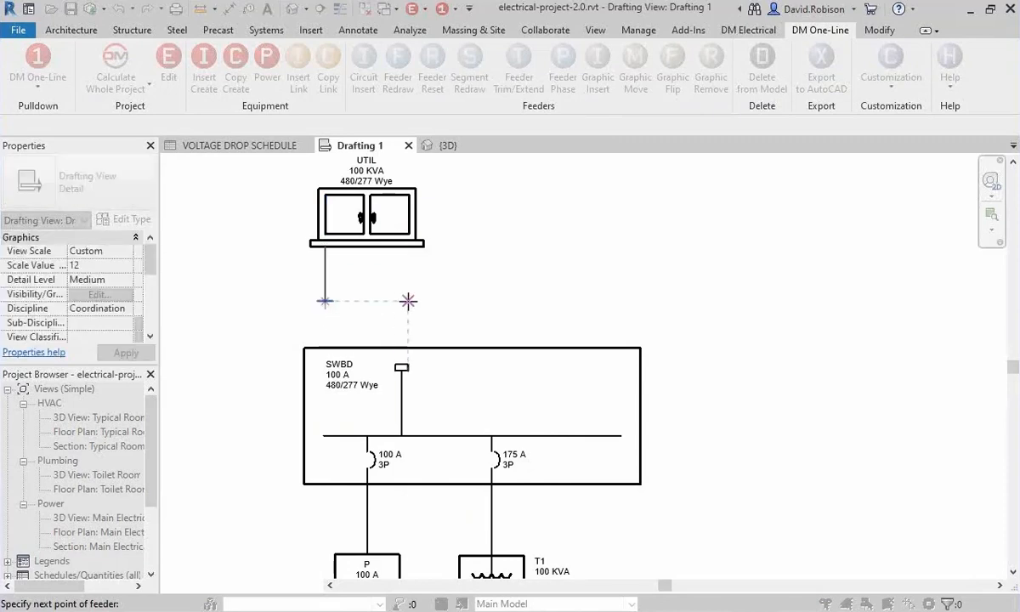
click(402, 299)
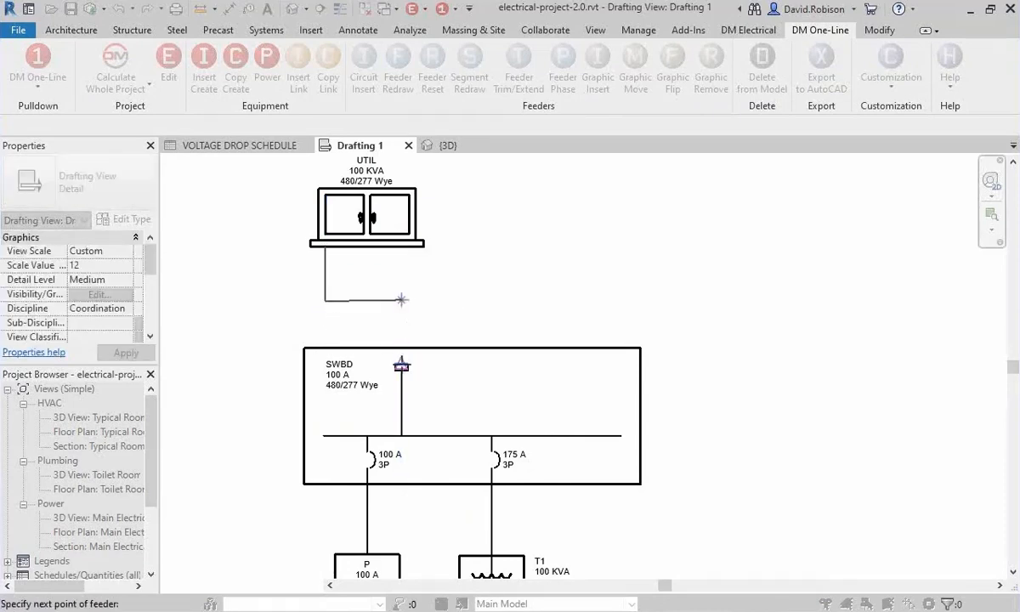
click(401, 363)
click(327, 273)
Move the 100 A 3P breaker tag next to the breaker on the redrawn UTIL feeder.
click(388, 281)
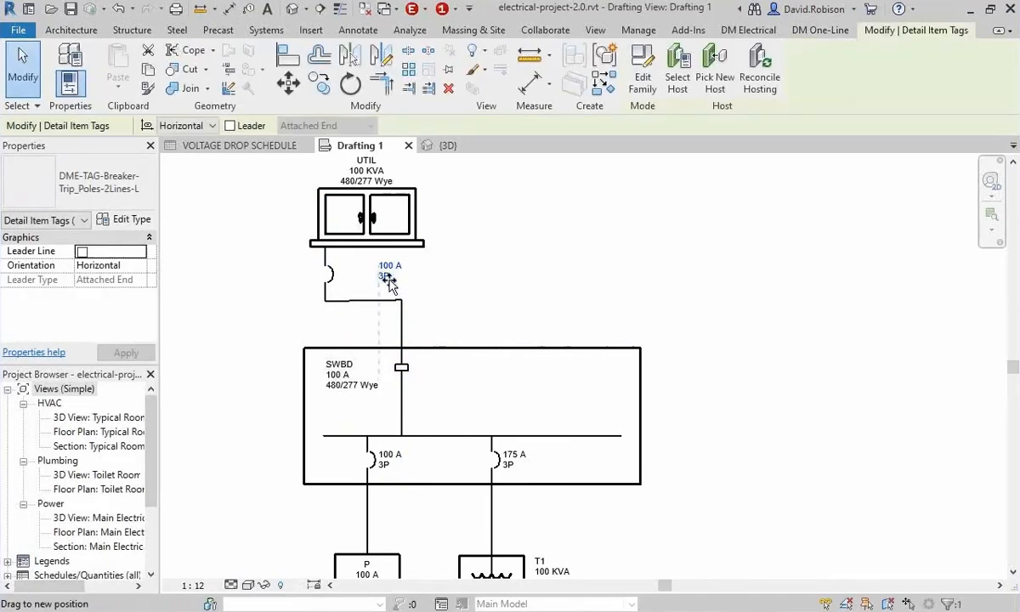
drag(388, 280, 351, 280)
click(451, 285)
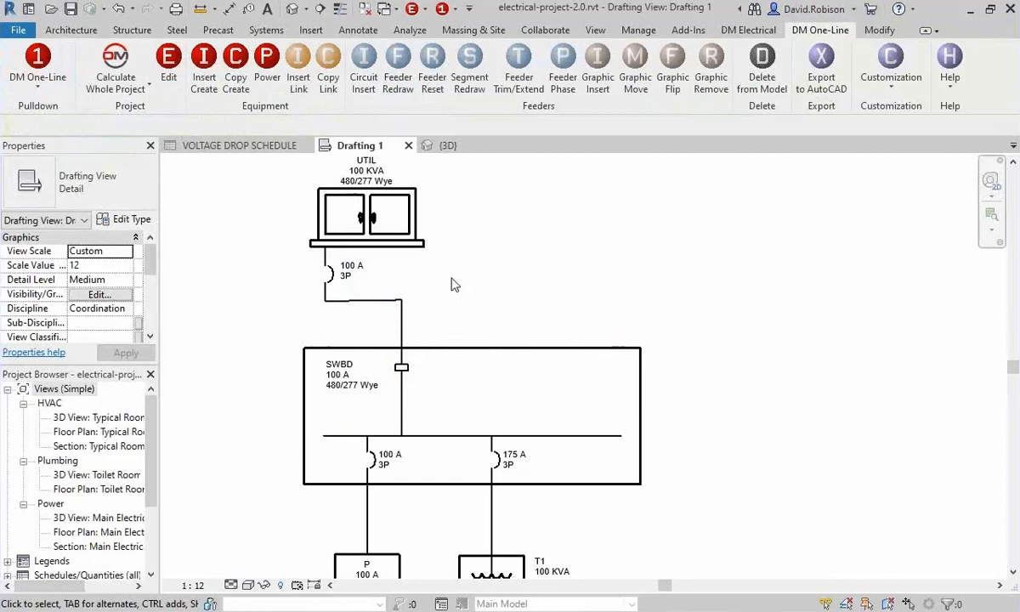
Open the 3D view to examine the equipment modelled beside the building and compare it with the one-line diagram in Drafting 1.
scroll(451, 284, down, 2)
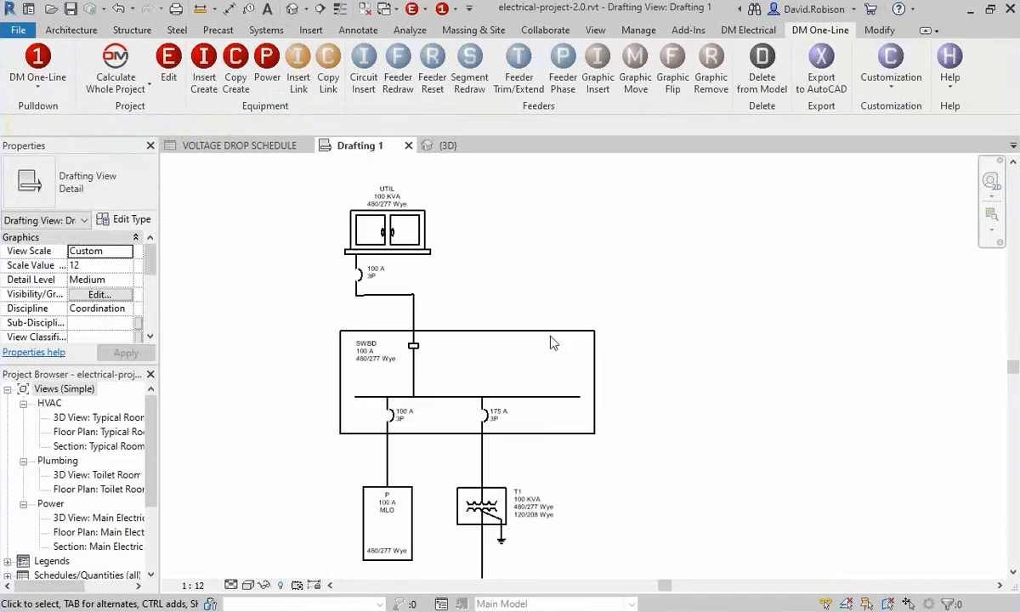
middle_drag(552, 342, 529, 273)
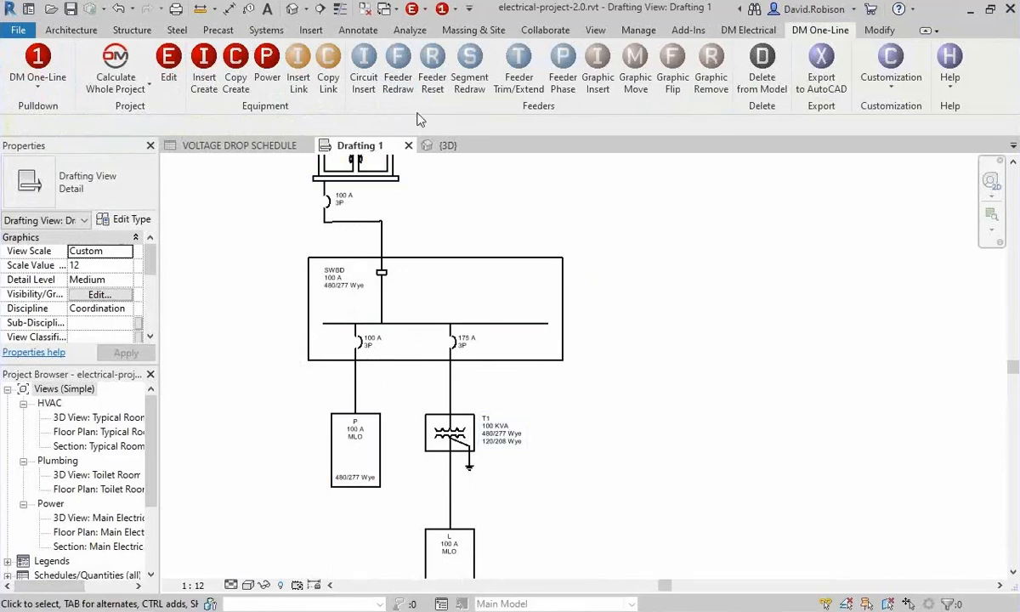
click(293, 10)
scroll(462, 273, up, 4)
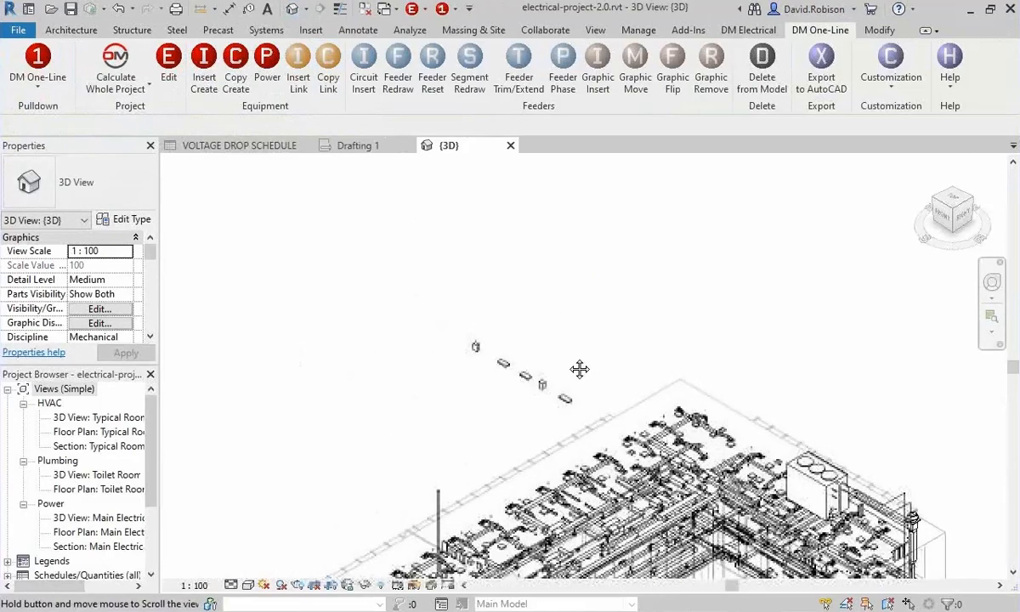
middle_drag(640, 391, 622, 303)
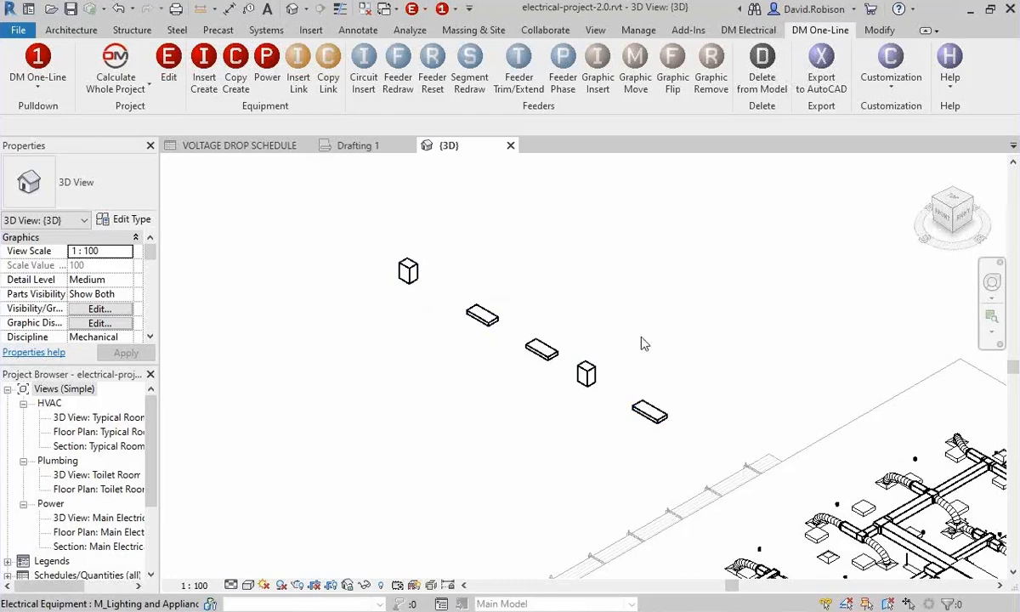
click(353, 146)
scroll(500, 400, down, 1)
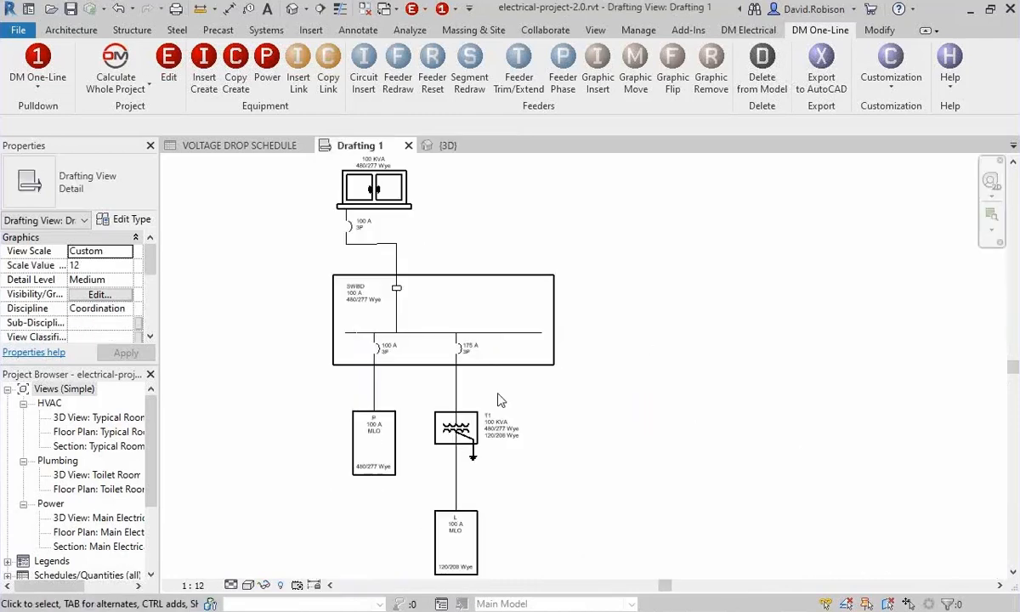
Rehost the 3D SWBD panelboard from beside the building onto a new face inside the building on Level 3.
click(441, 145)
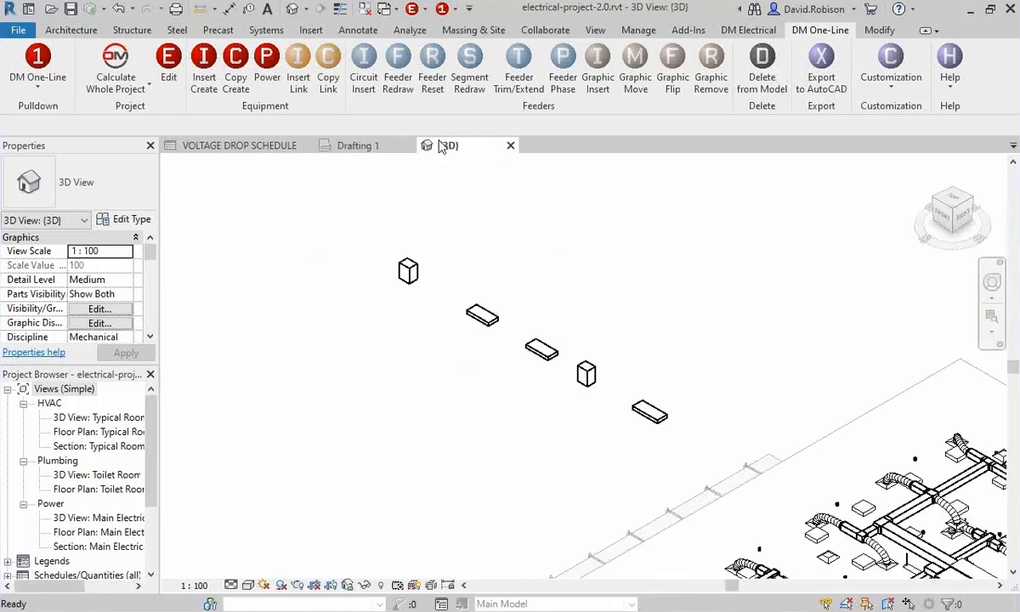
click(478, 313)
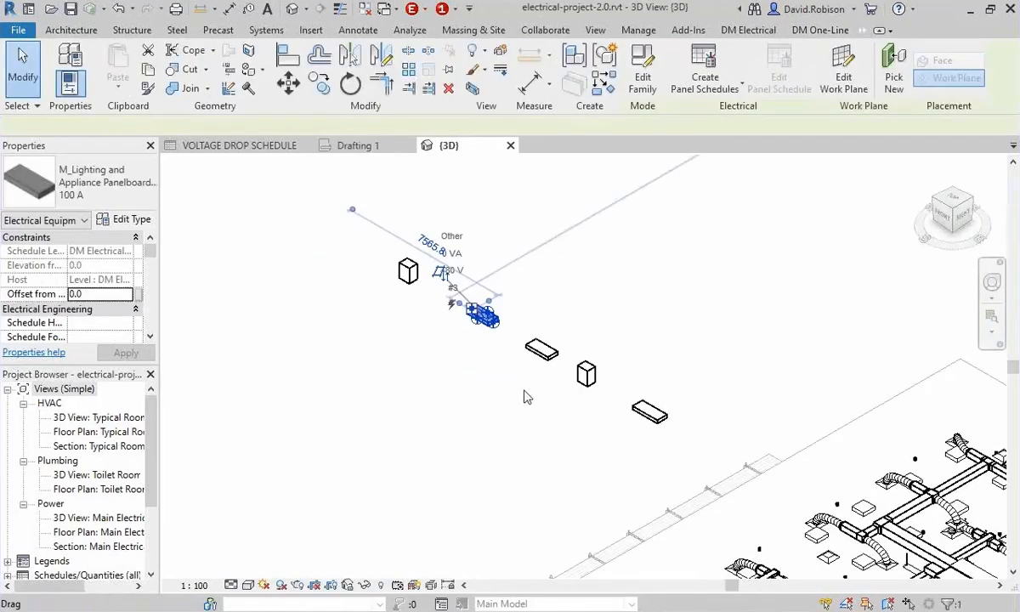
middle_drag(474, 459, 463, 407)
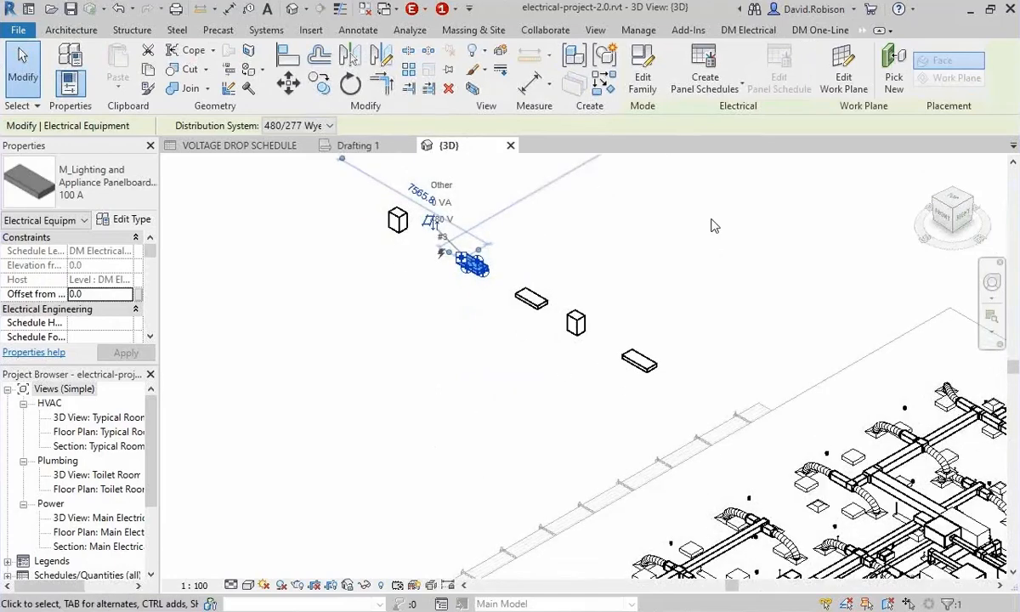
click(893, 68)
middle_drag(689, 510, 718, 400)
scroll(714, 400, down, 2)
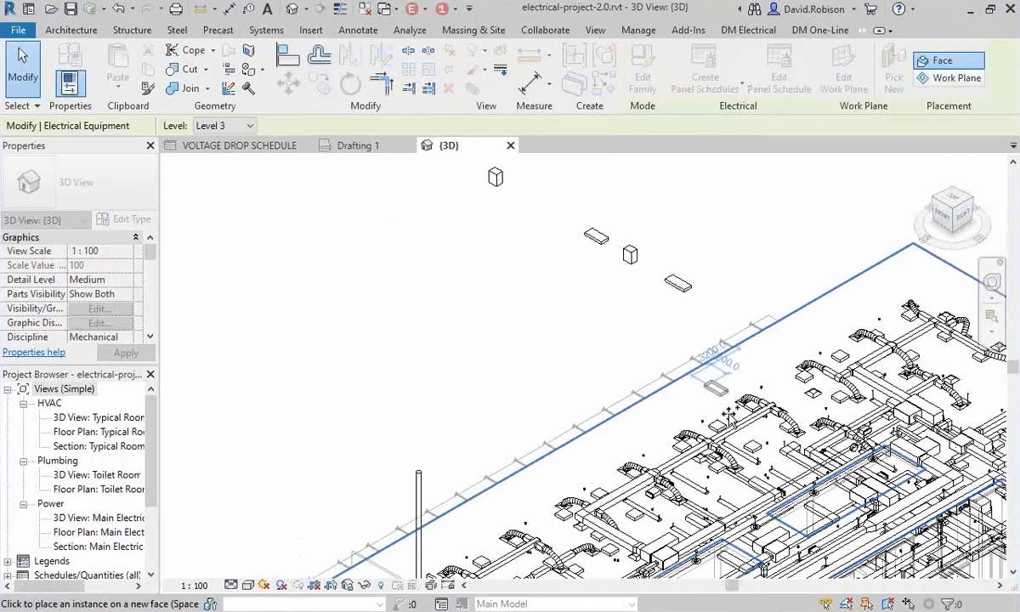
scroll(735, 458, up, 5)
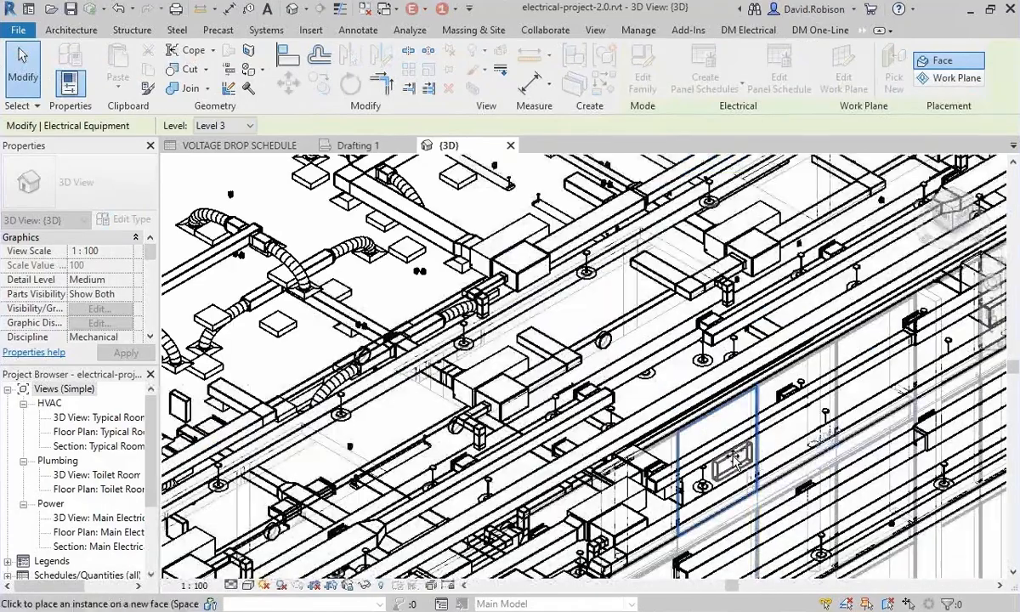
click(735, 459)
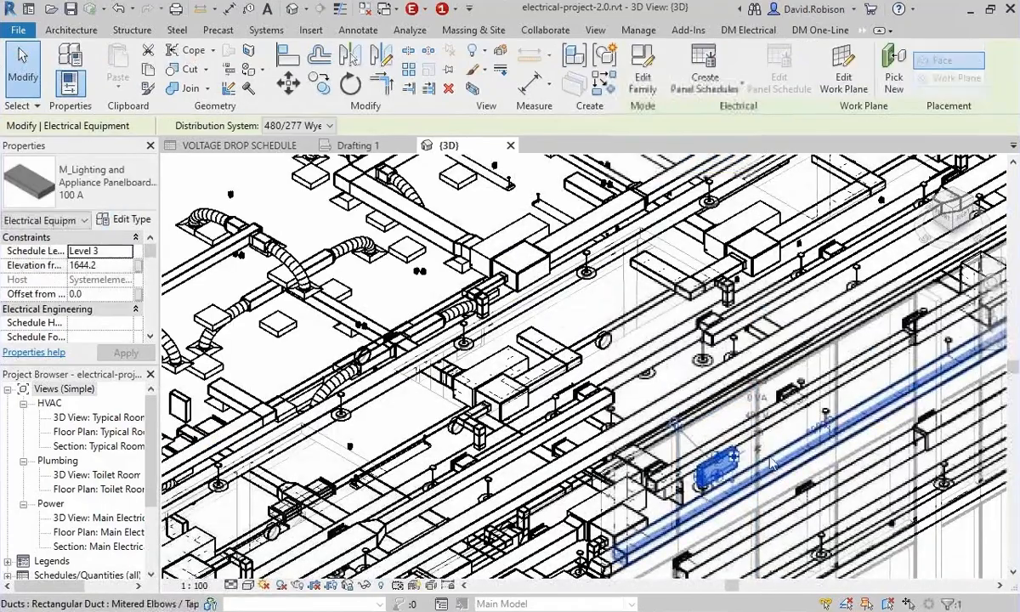
key(Escape)
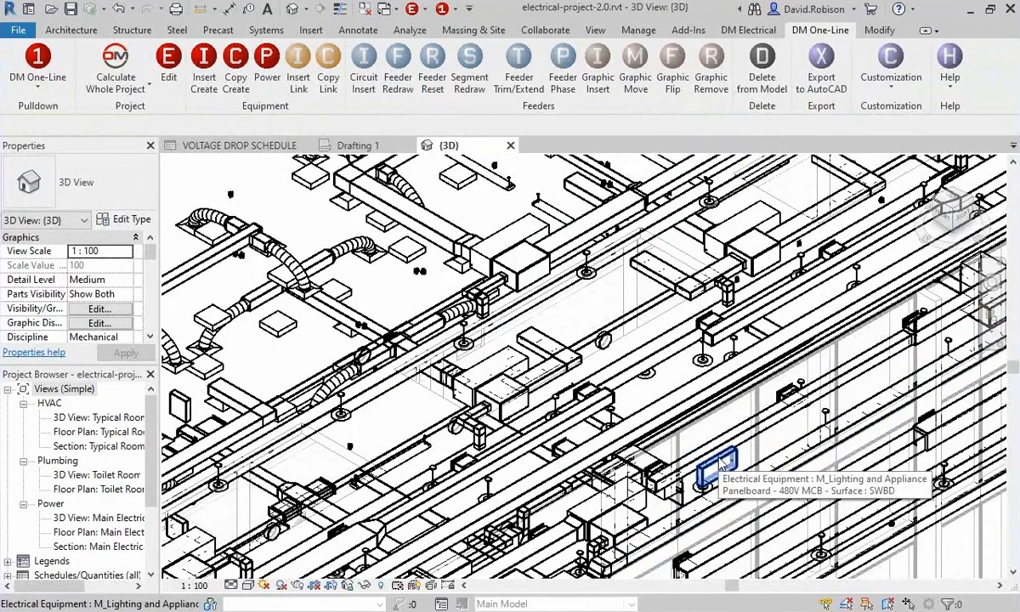
scroll(720, 463, down, 5)
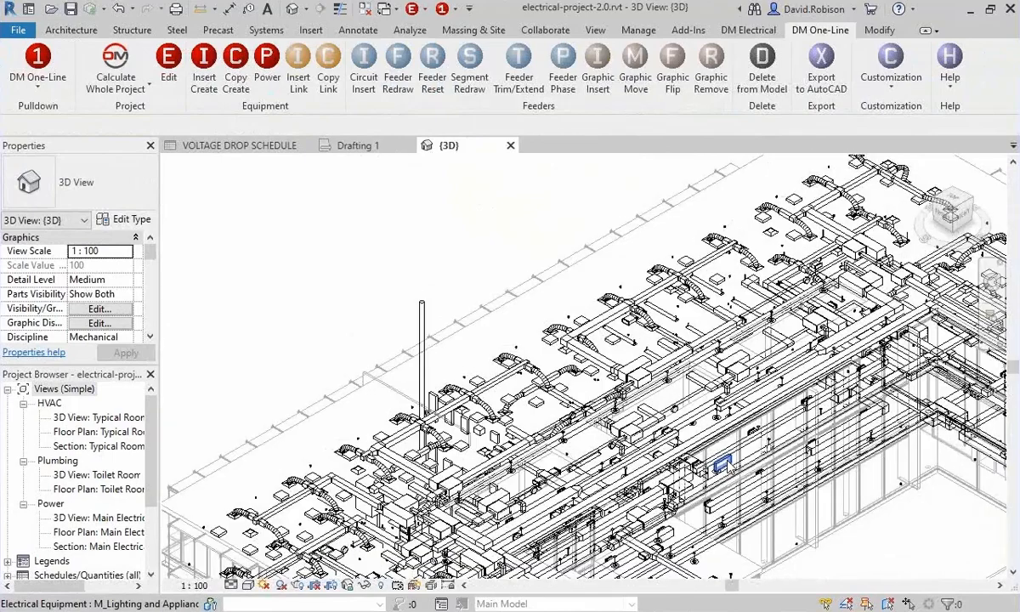
scroll(729, 465, down, 2)
middle_drag(728, 466, 749, 577)
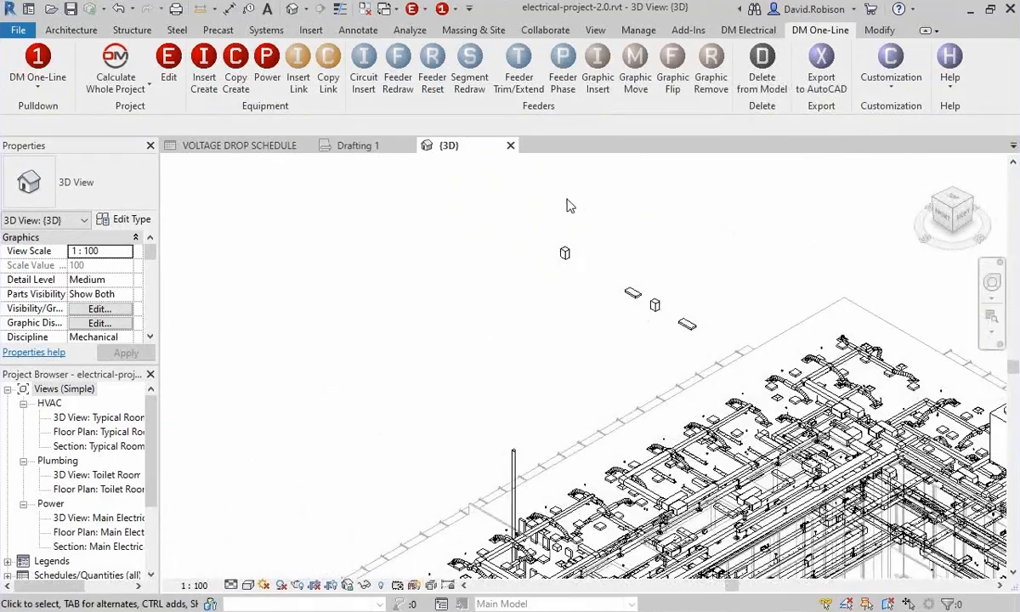
Set the SWBD switchboard's bus size to 800 from the Drafting 1 one-line diagram.
click(355, 146)
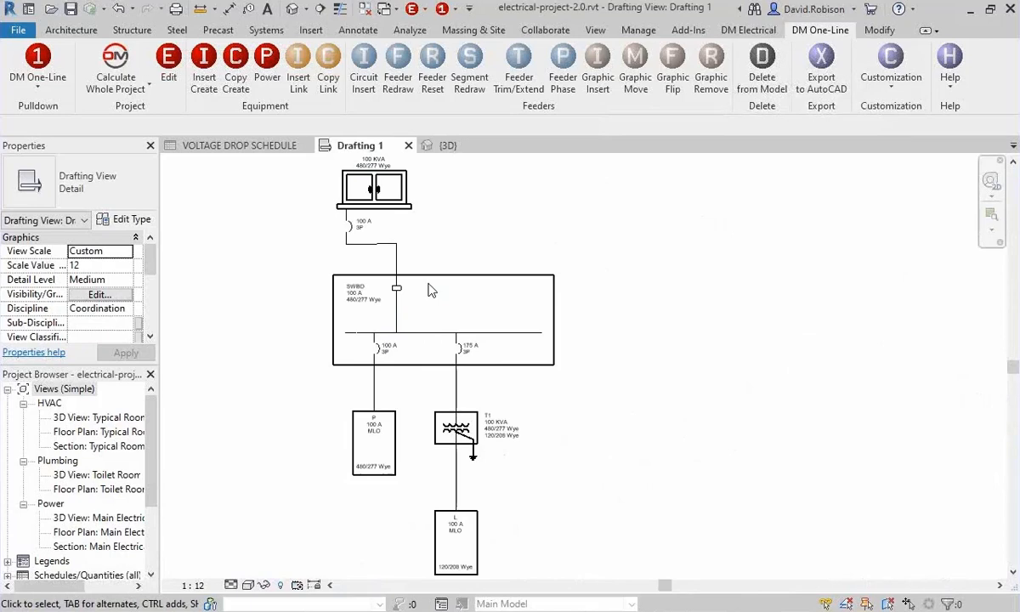
scroll(314, 290, up, 4)
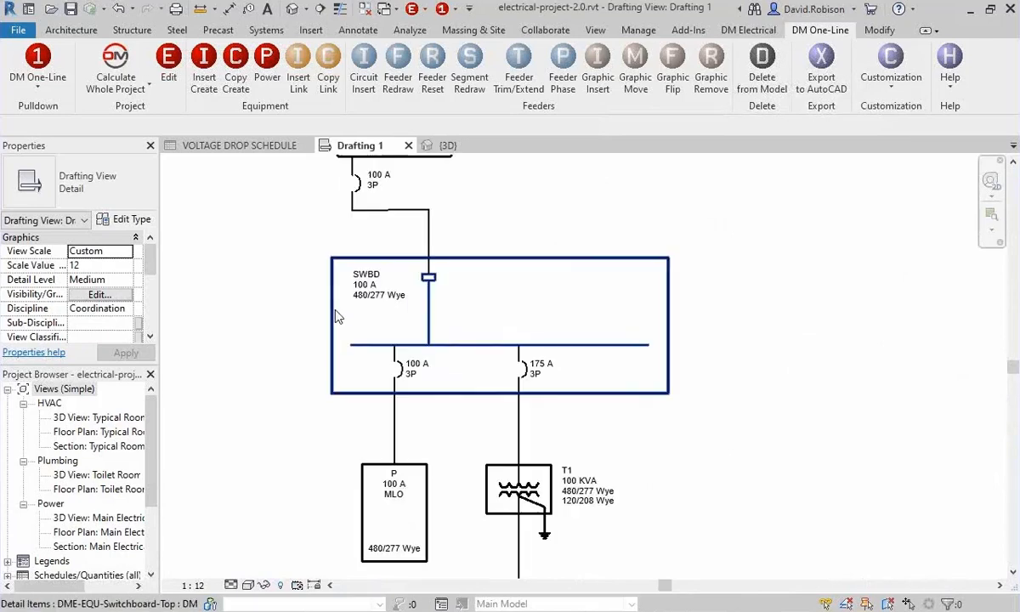
middle_drag(313, 289, 303, 335)
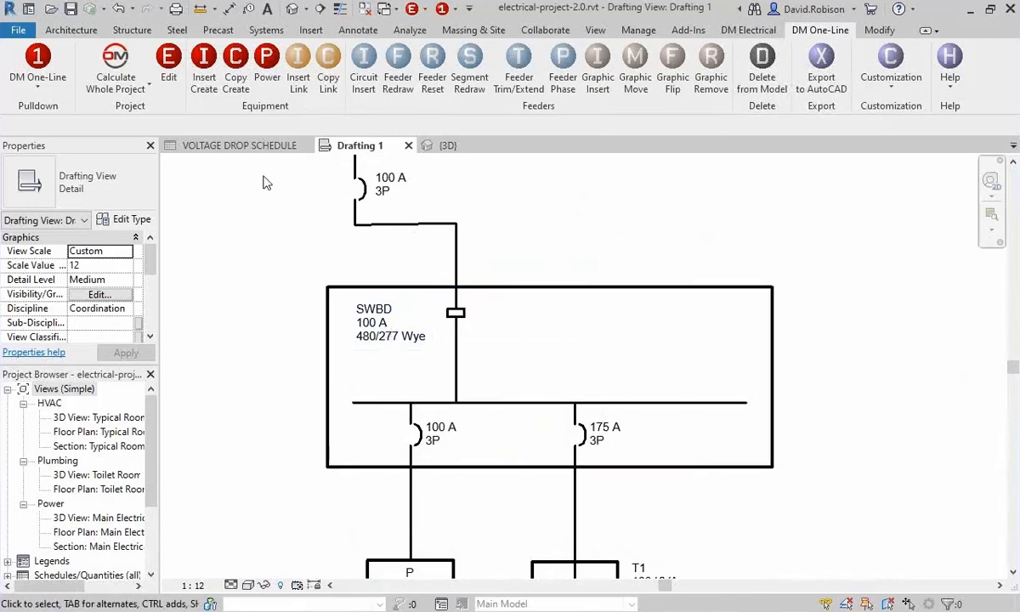
click(168, 67)
click(538, 288)
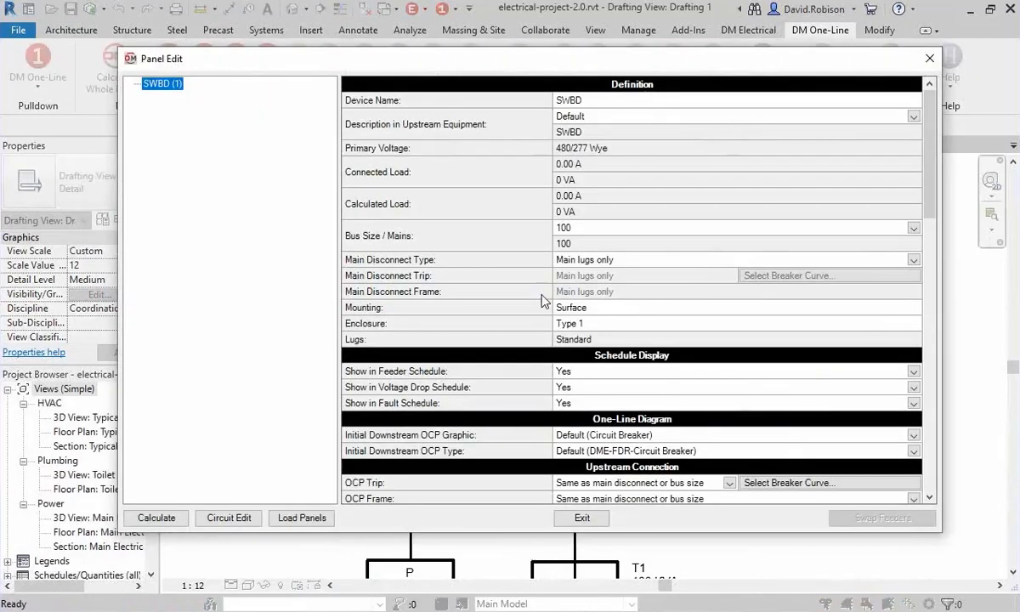
click(602, 229)
click(599, 229)
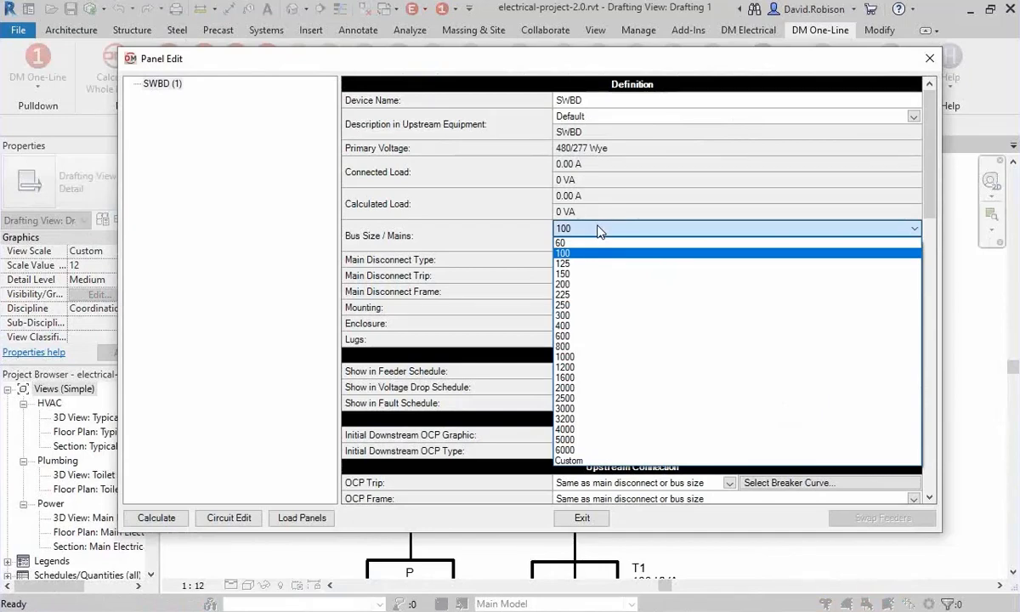
click(565, 347)
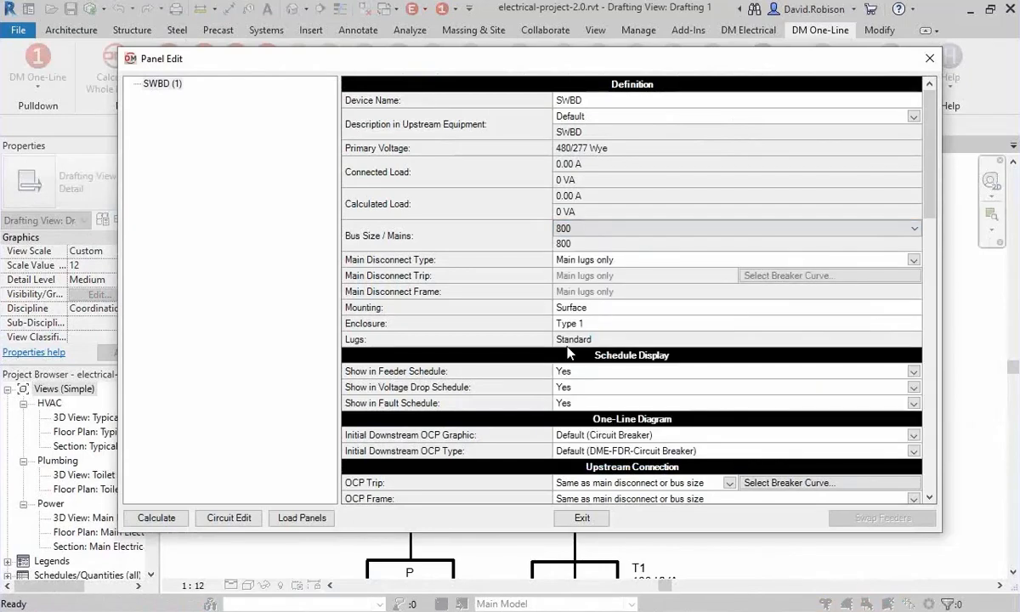
click(581, 518)
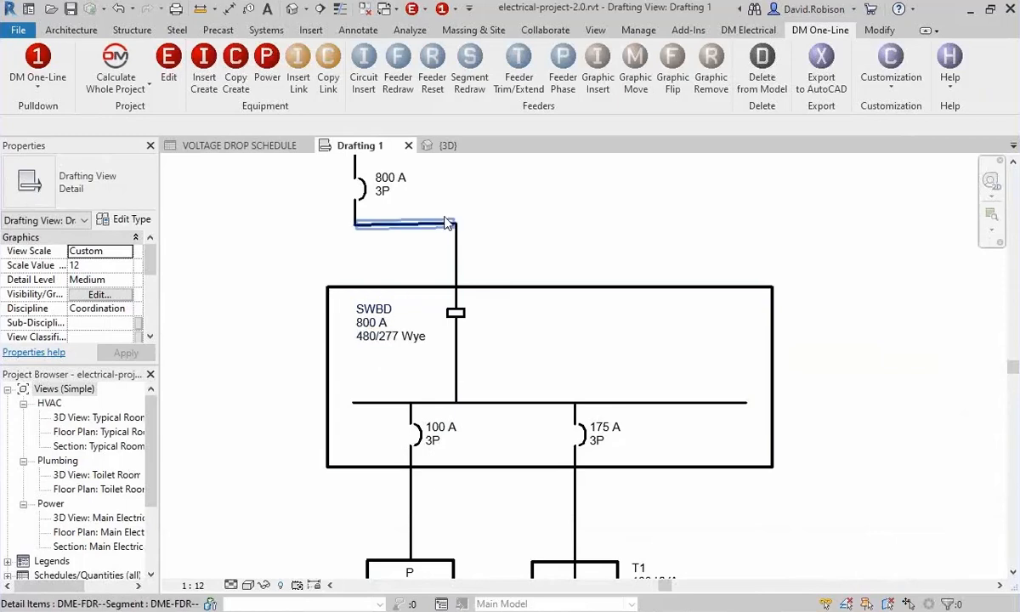
Set transformer T1's size to 75 kVA through its equipment properties in the one-line diagram.
middle_drag(399, 183, 448, 130)
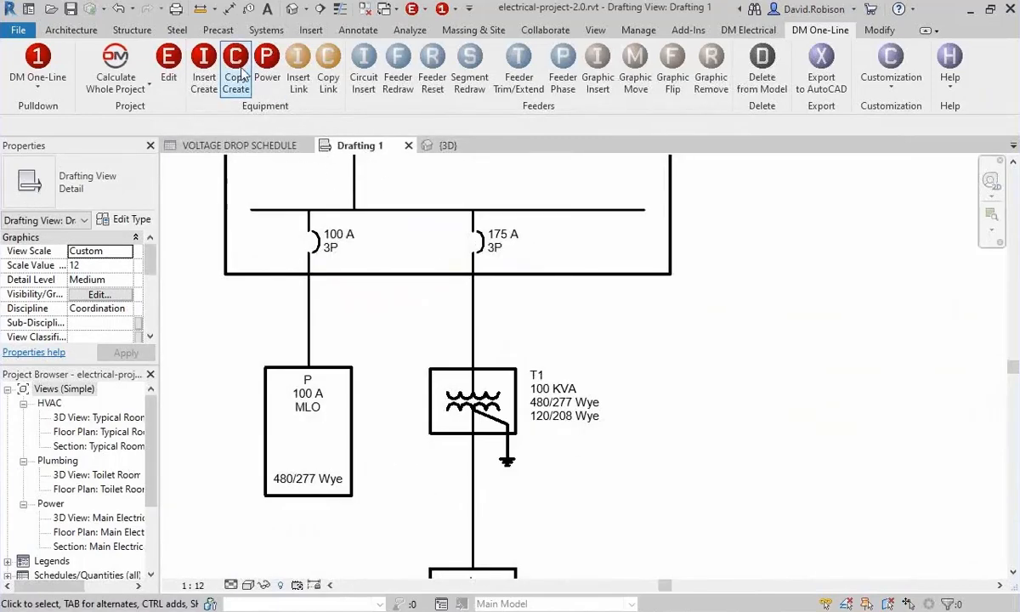
click(168, 64)
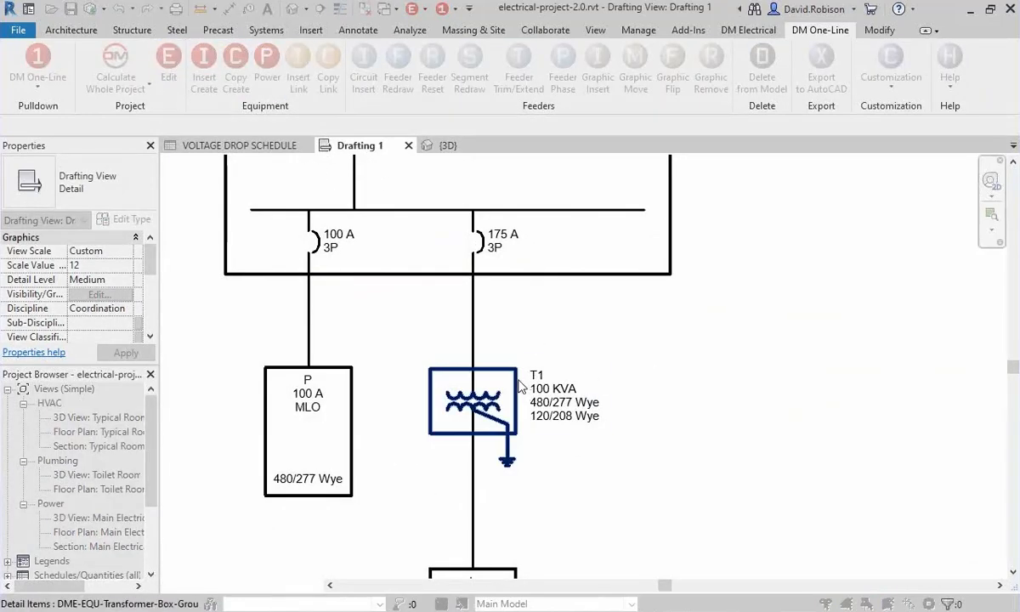
click(494, 363)
click(587, 311)
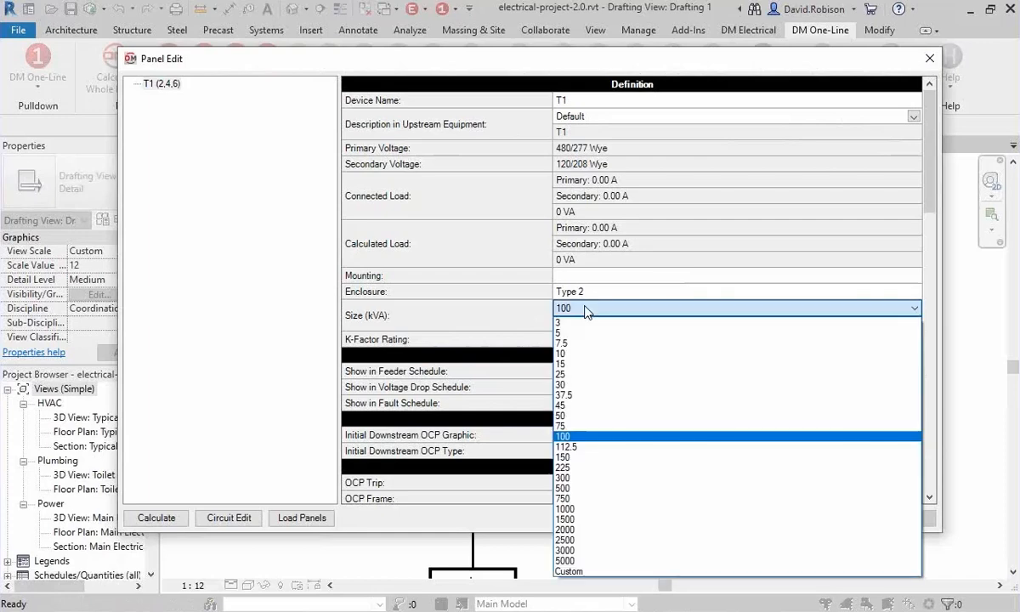
click(577, 431)
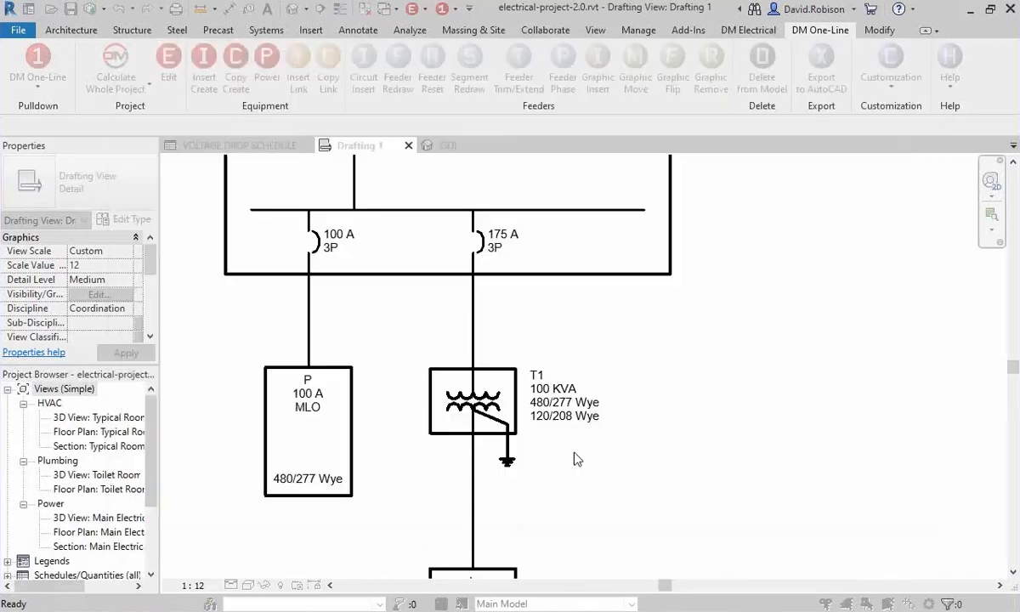
click(581, 517)
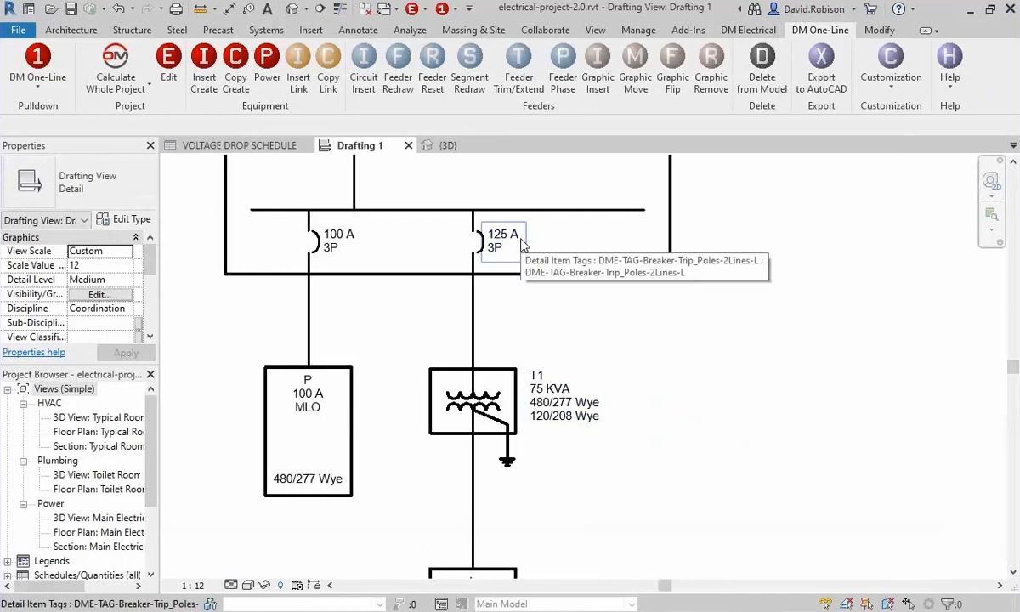
Review the resized T1 branch, and open the Main Electrical Distribution section to examine the equipment modelled on each level.
middle_drag(703, 355, 758, 335)
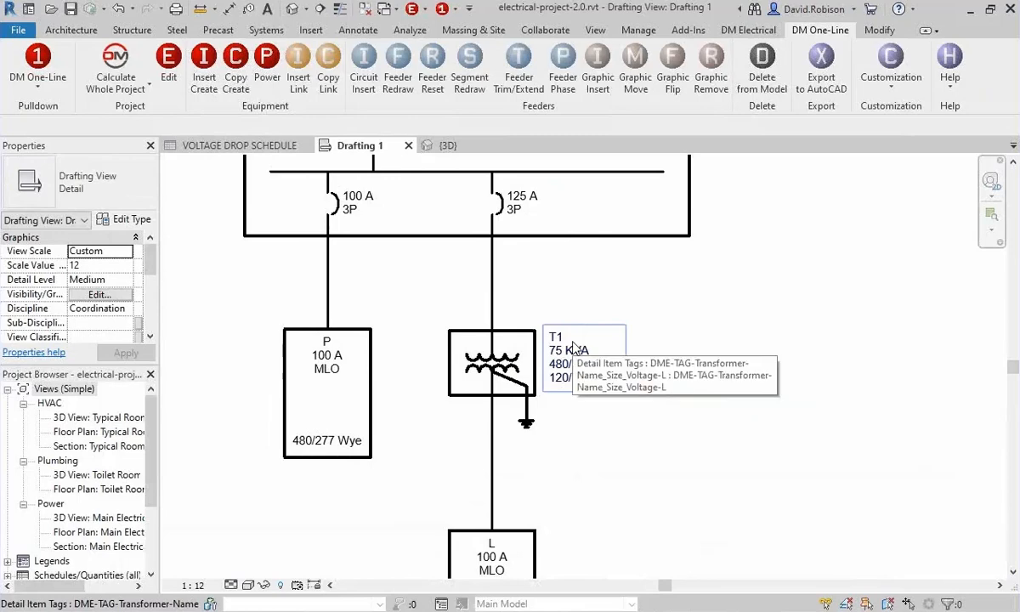
middle_drag(573, 296, 583, 332)
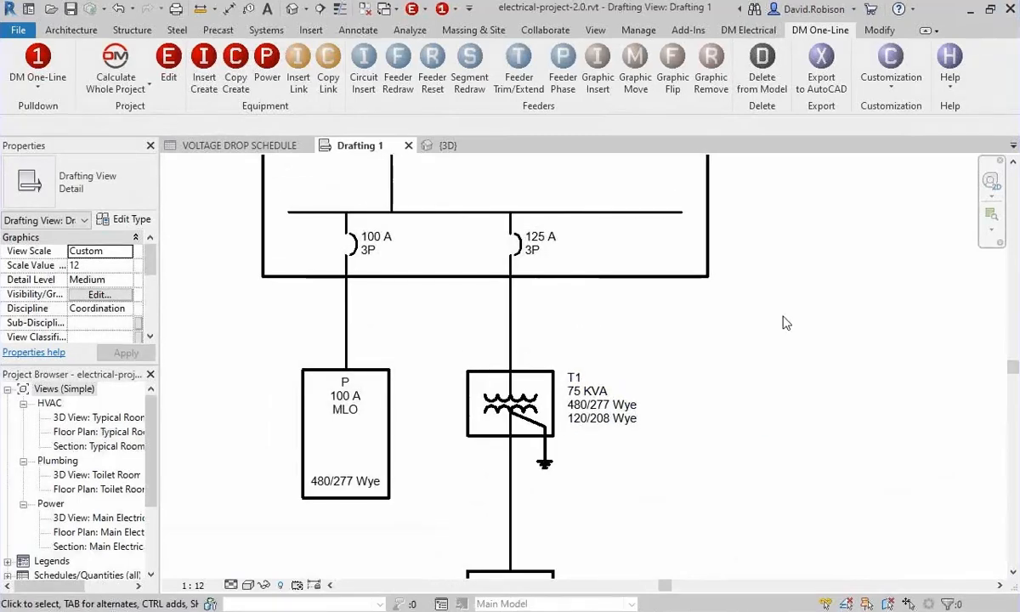
scroll(763, 360, down, 1)
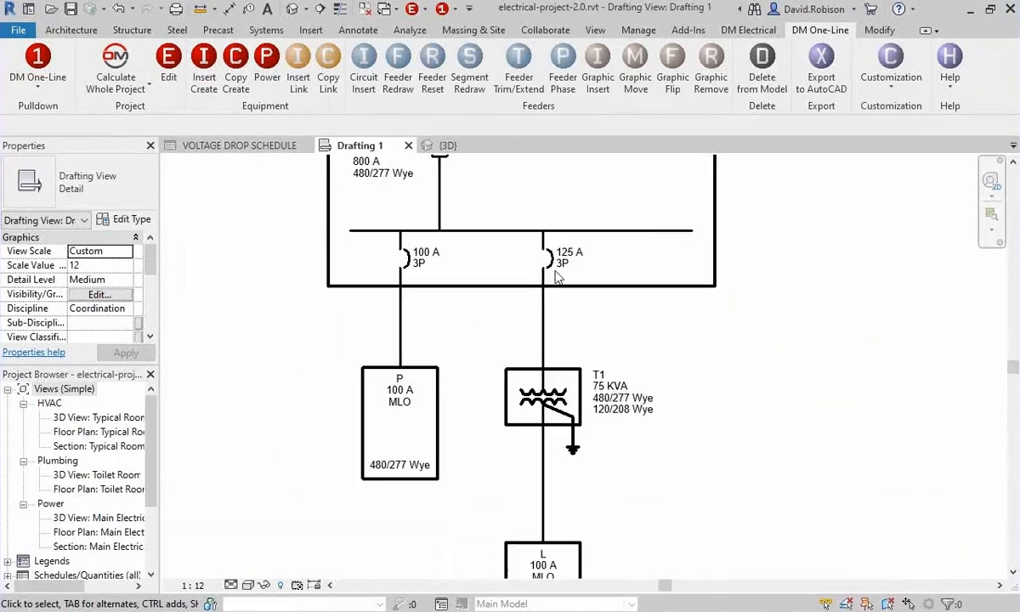
middle_drag(792, 353, 643, 361)
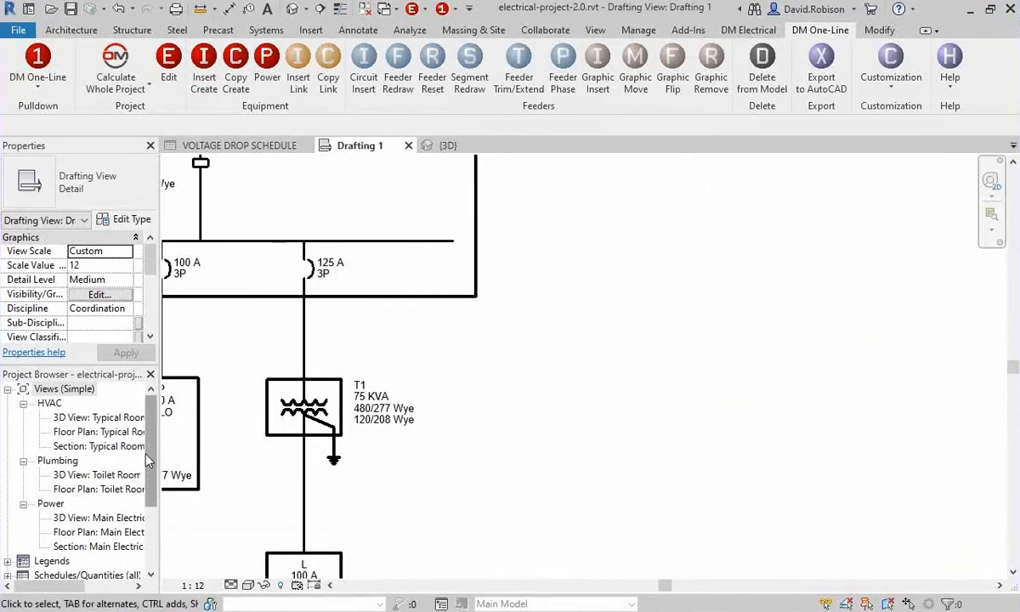
click(106, 547)
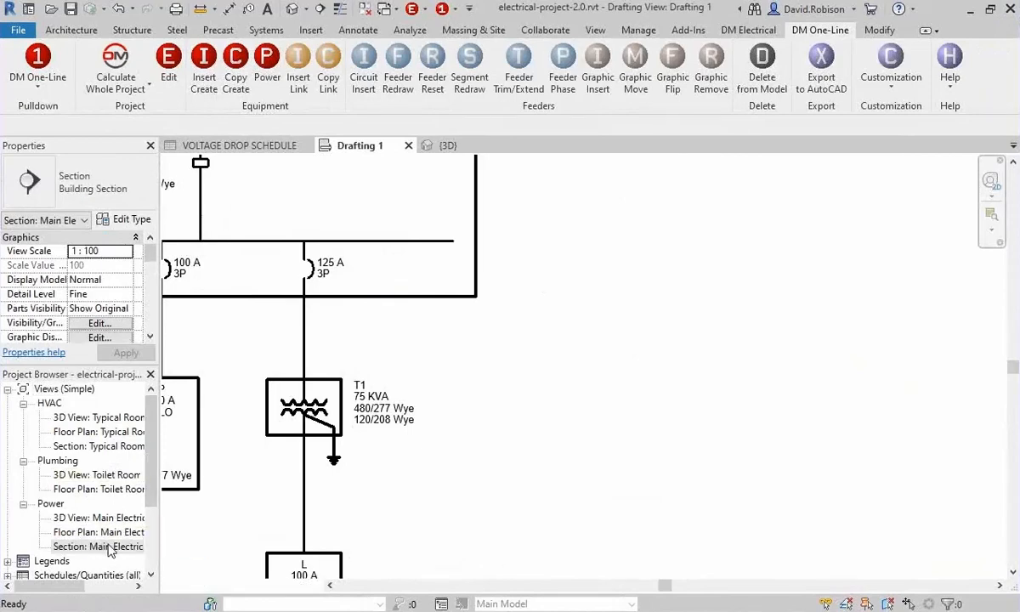
double_click(107, 548)
middle_drag(440, 380, 402, 378)
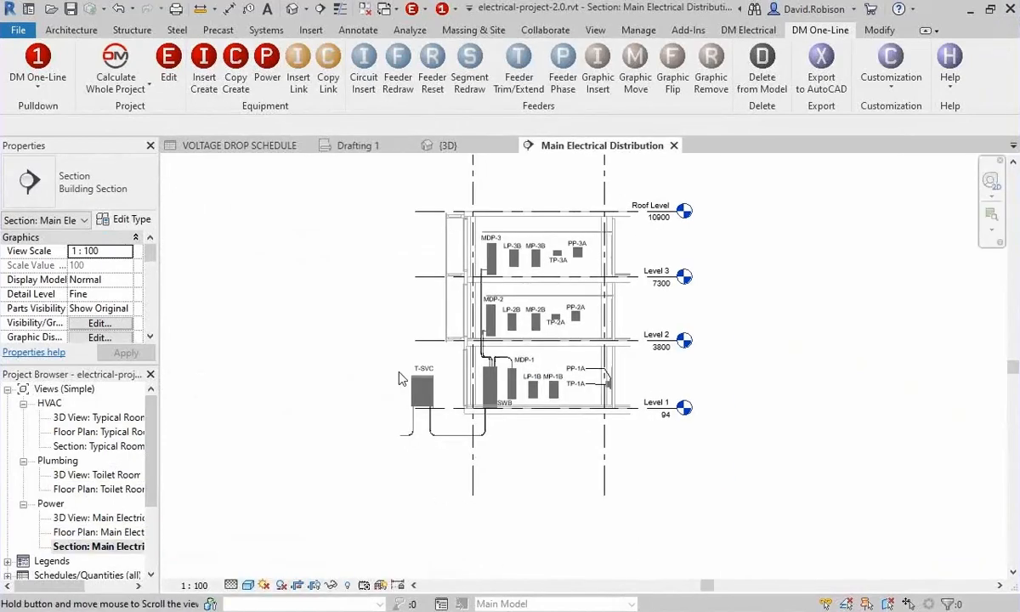
scroll(401, 378, up, 3)
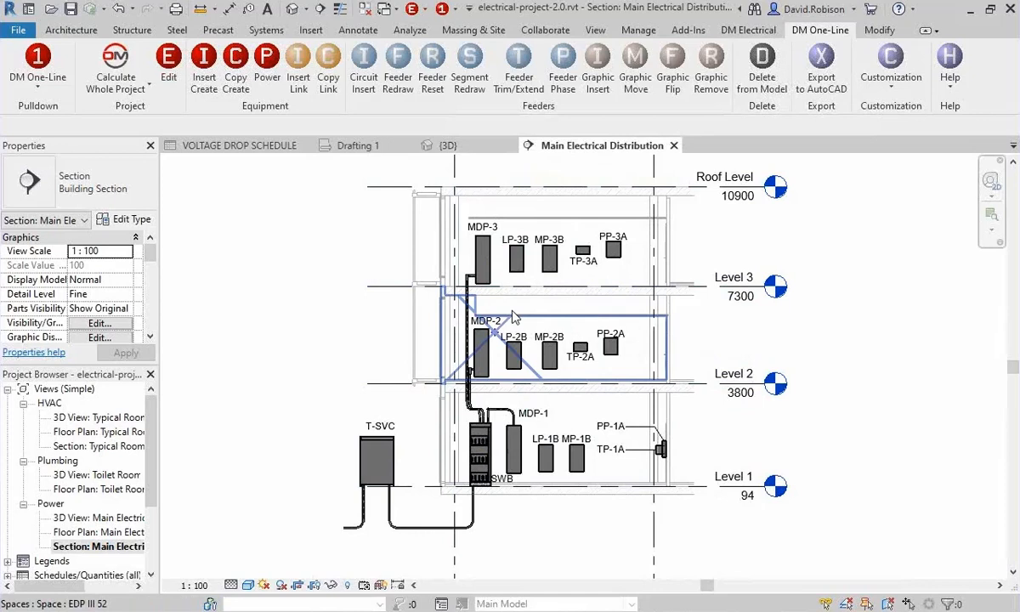
Return to Drafting 1 and remove the breaker graphic from the feeder between UTIL and SWBD.
click(357, 146)
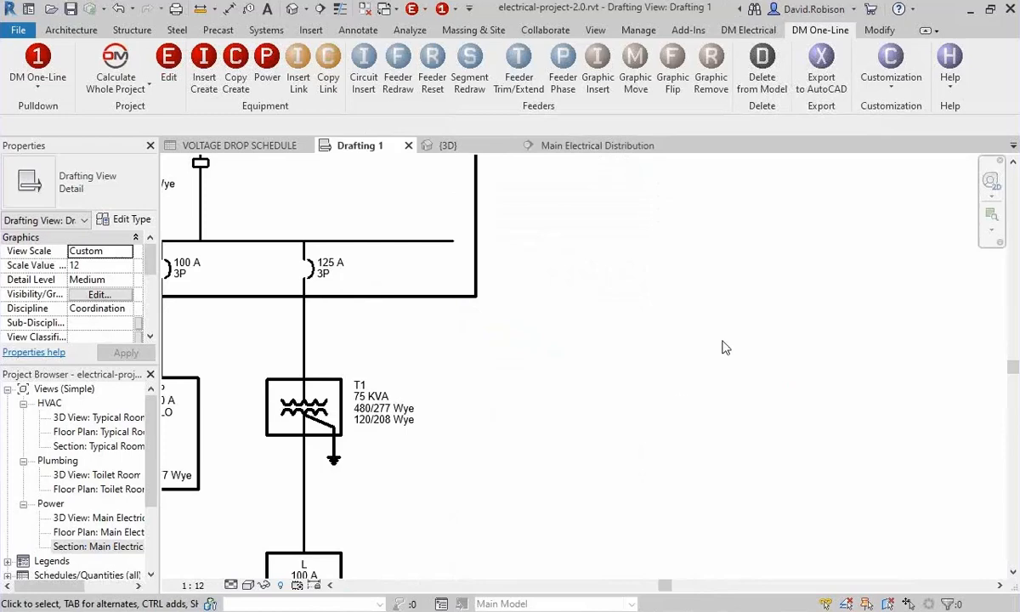
scroll(527, 287, down, 2)
middle_drag(528, 287, 766, 521)
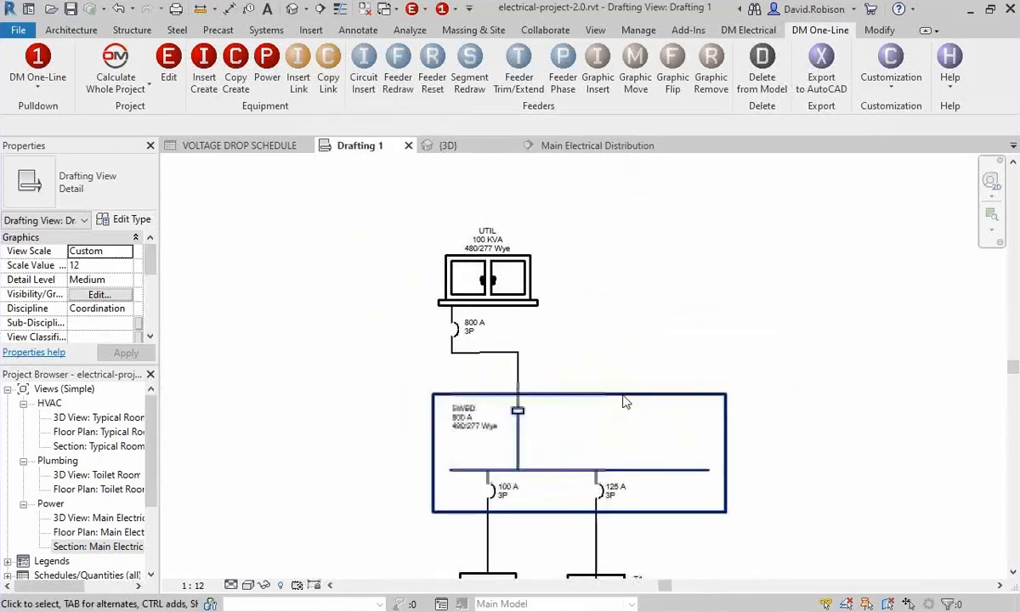
middle_drag(624, 402, 627, 334)
scroll(490, 284, up, 1)
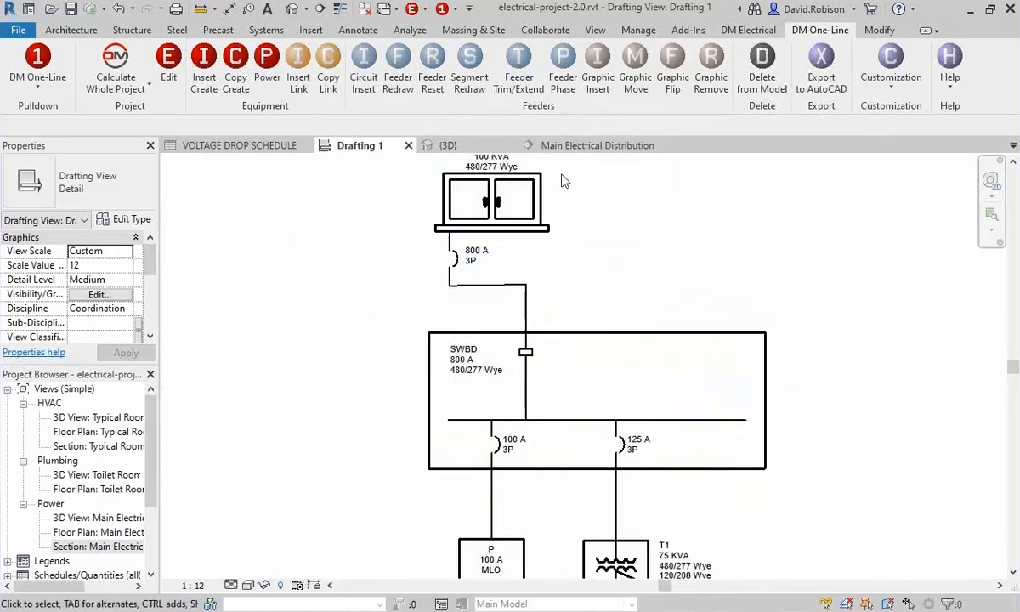
click(710, 68)
click(456, 269)
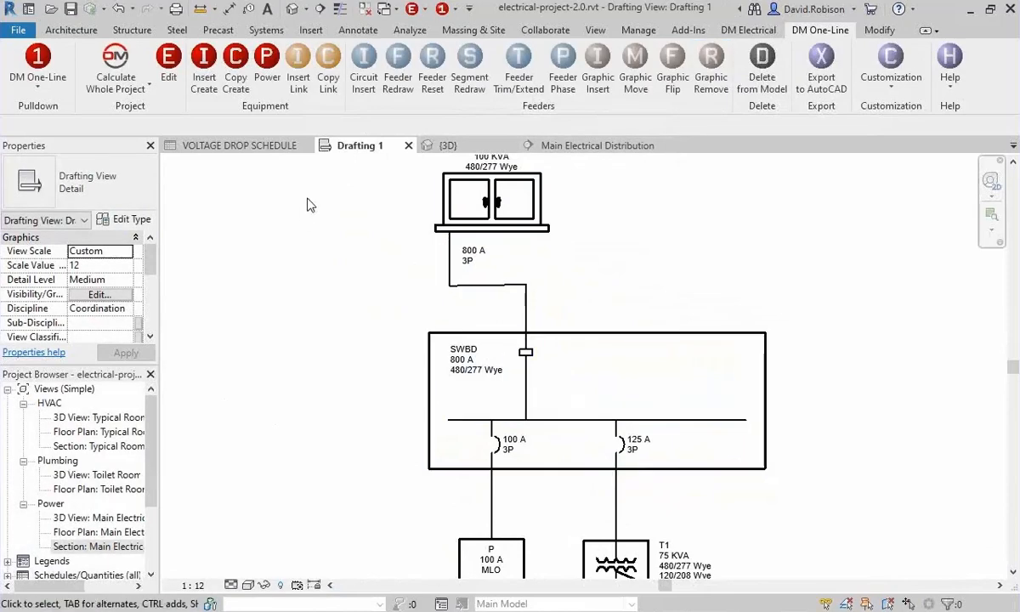
Set the SWBD switchboard's main disconnect type to Breaker and inspect its updated one-line graphic.
click(169, 78)
click(469, 374)
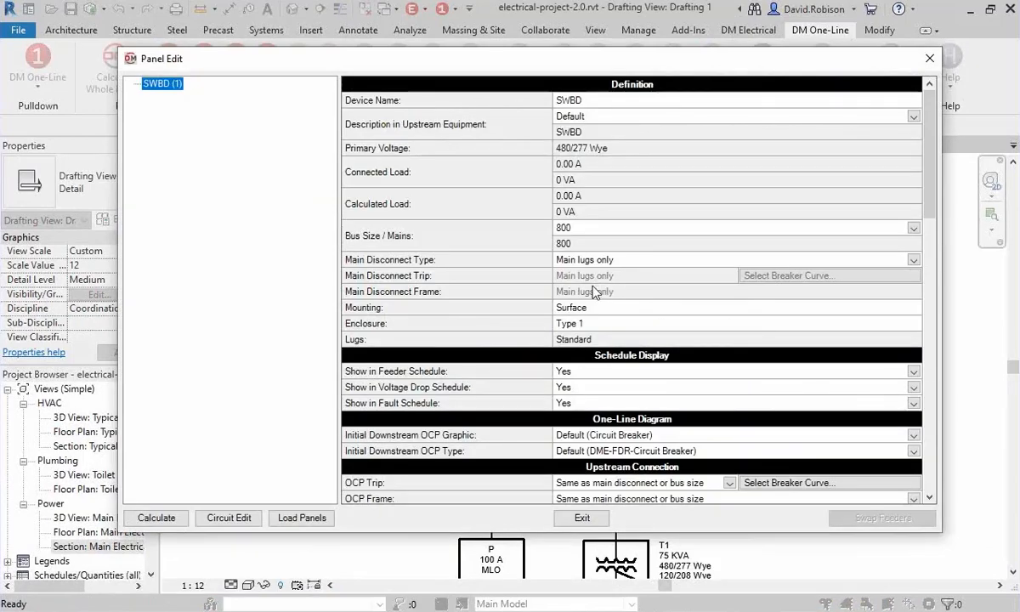
click(595, 262)
click(595, 262)
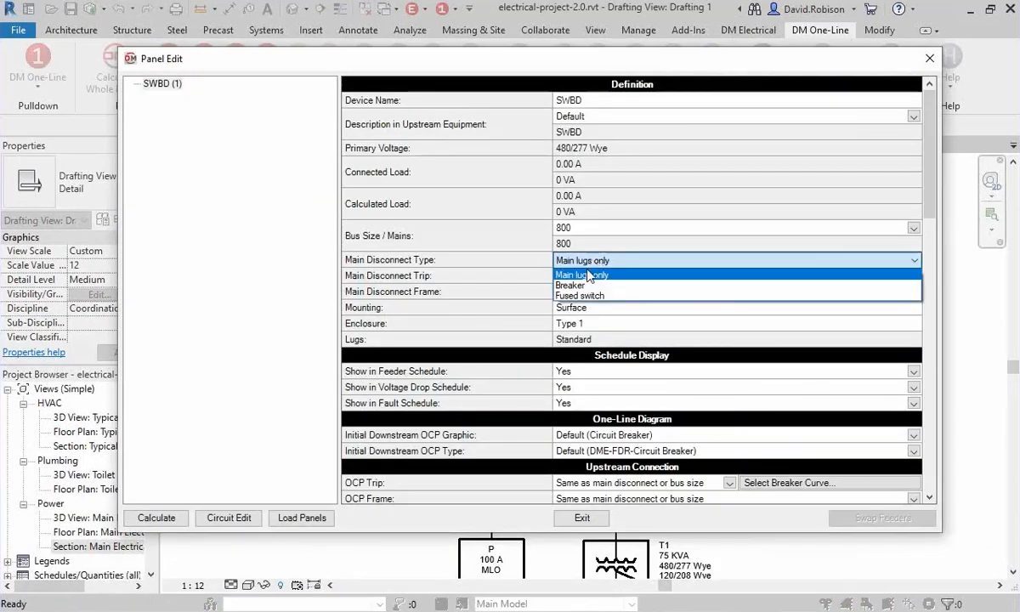
click(585, 284)
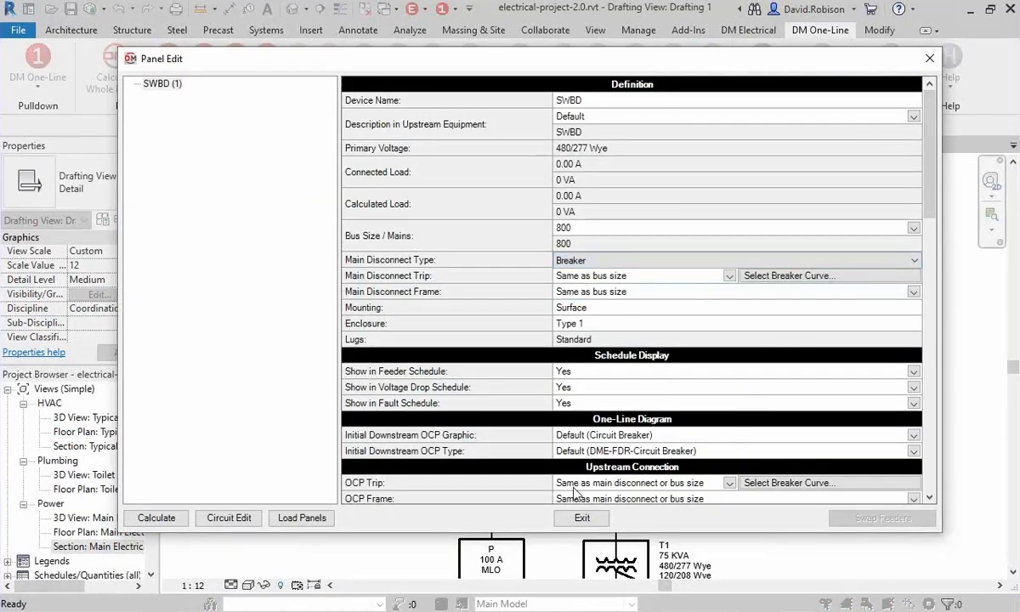
click(576, 518)
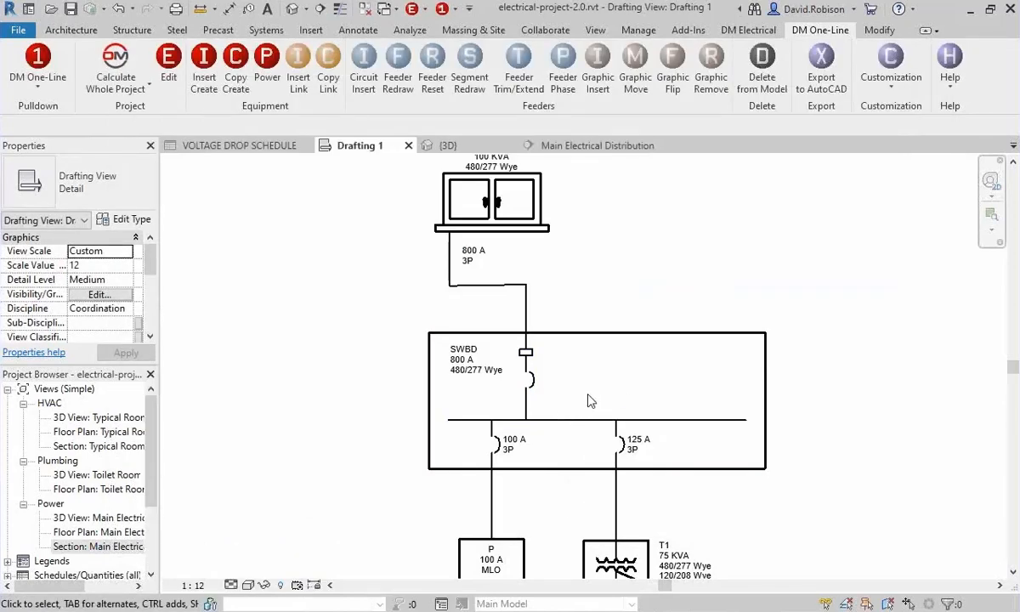
scroll(561, 386, up, 3)
click(527, 376)
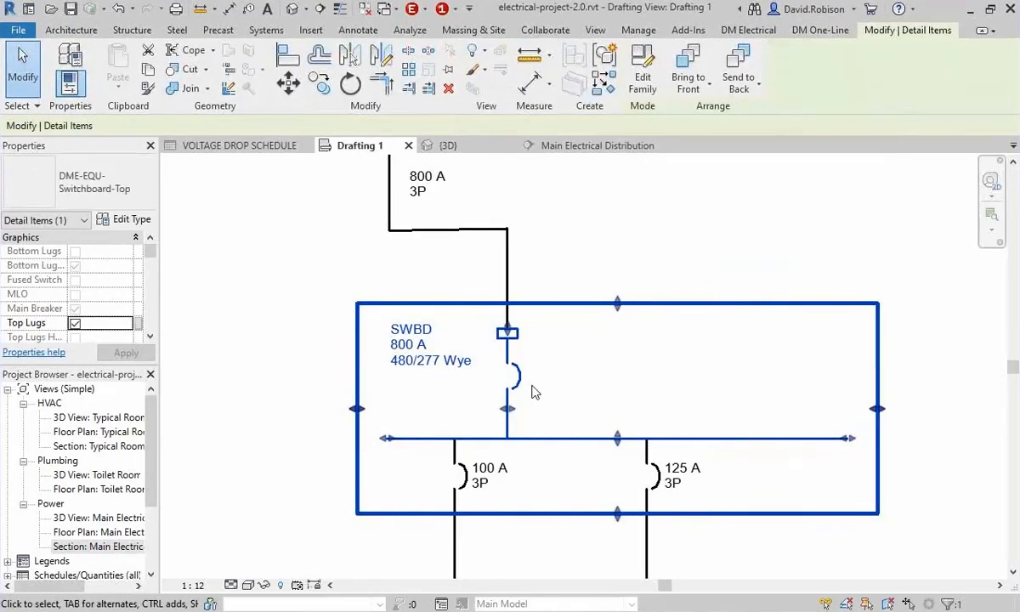
click(612, 393)
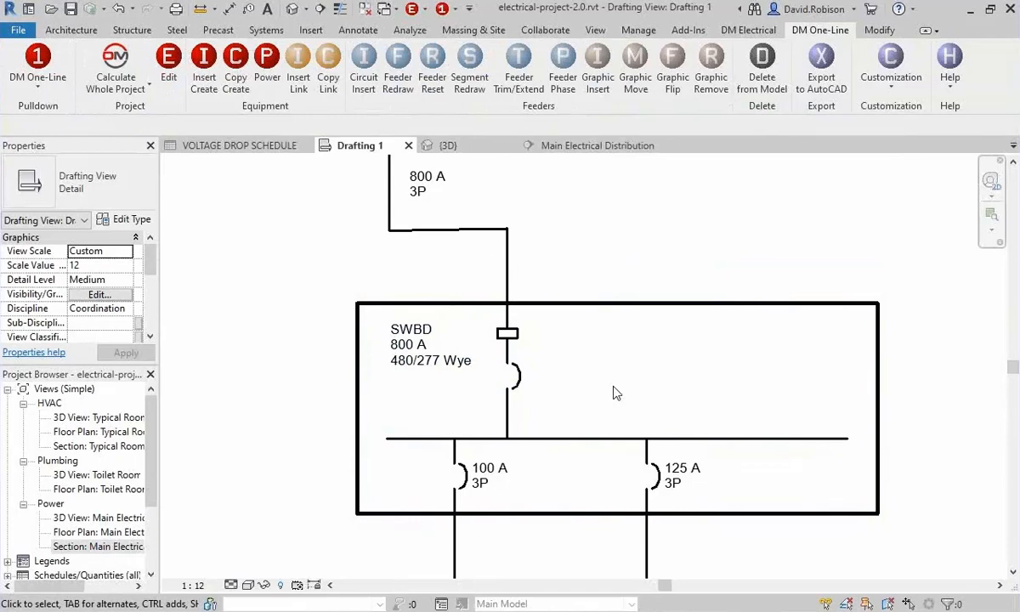
Redraw the SWBD-to-T1 feeder from a bus point closer to panel P's feeder, with one horizontal jog above T1, and place its breaker inside SWBD.
middle_drag(587, 387, 547, 400)
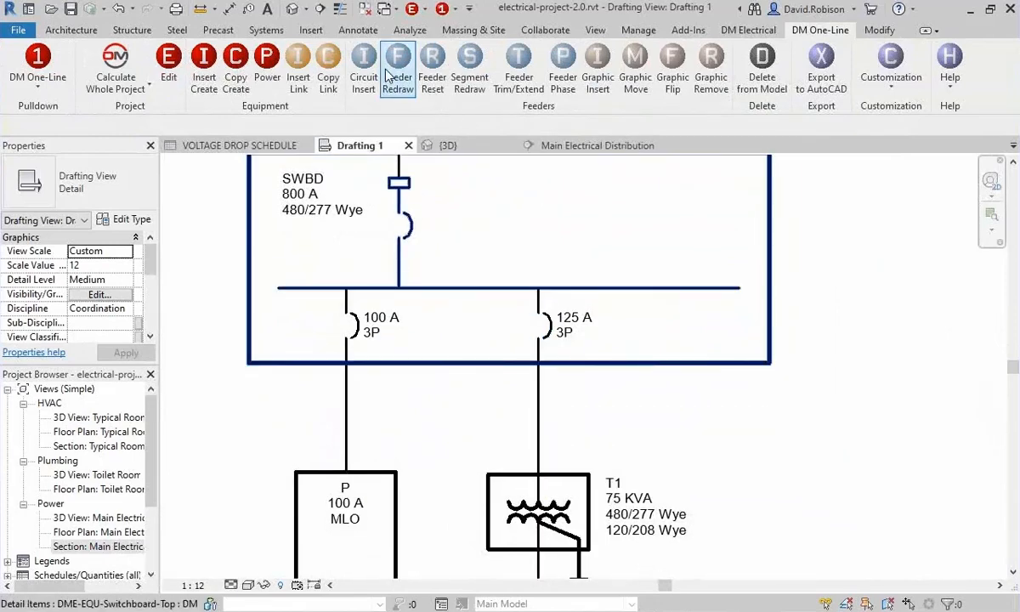
click(392, 79)
click(537, 382)
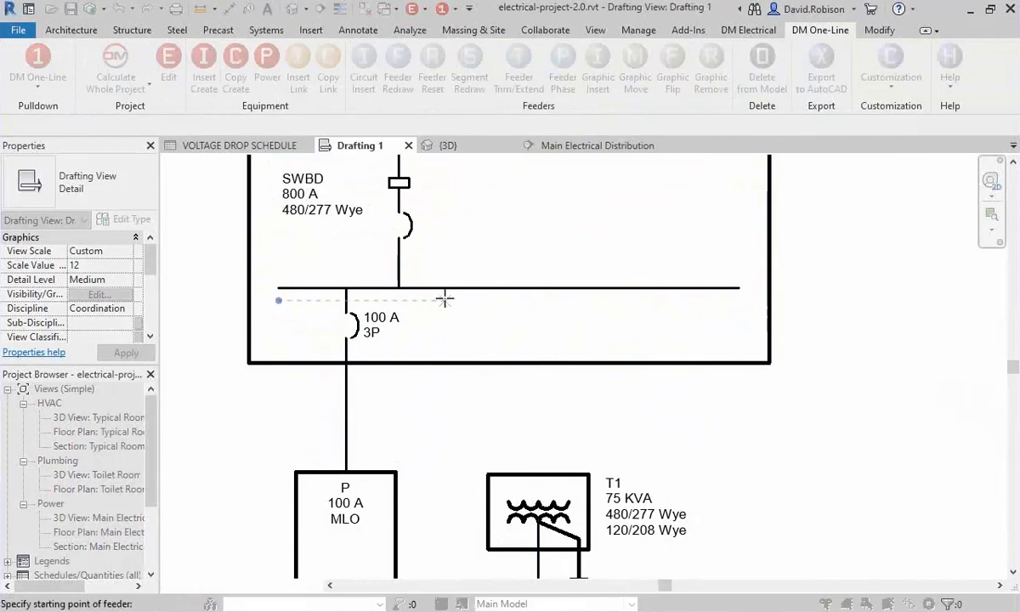
click(433, 288)
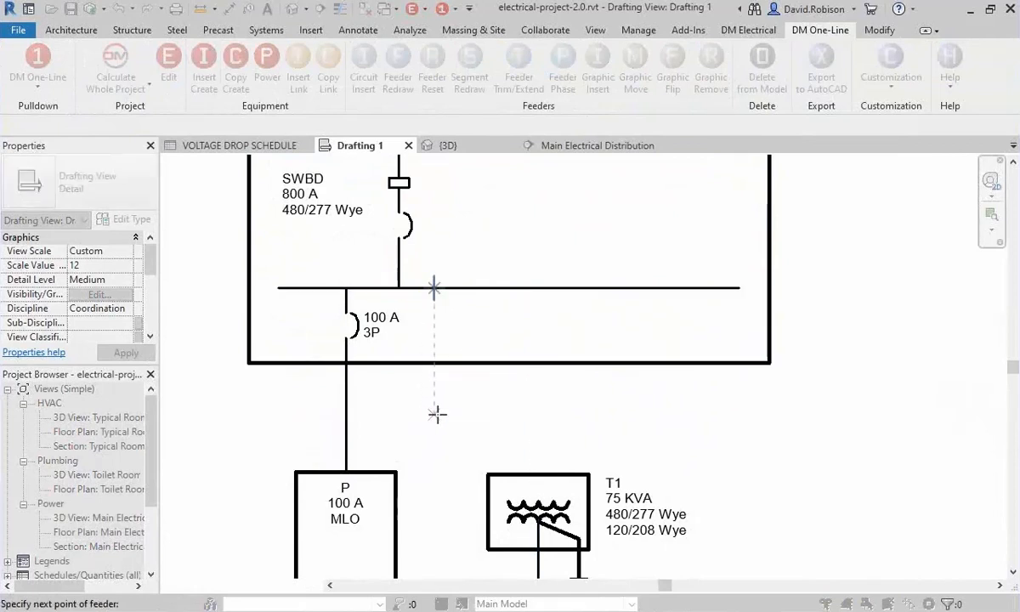
click(436, 414)
click(538, 414)
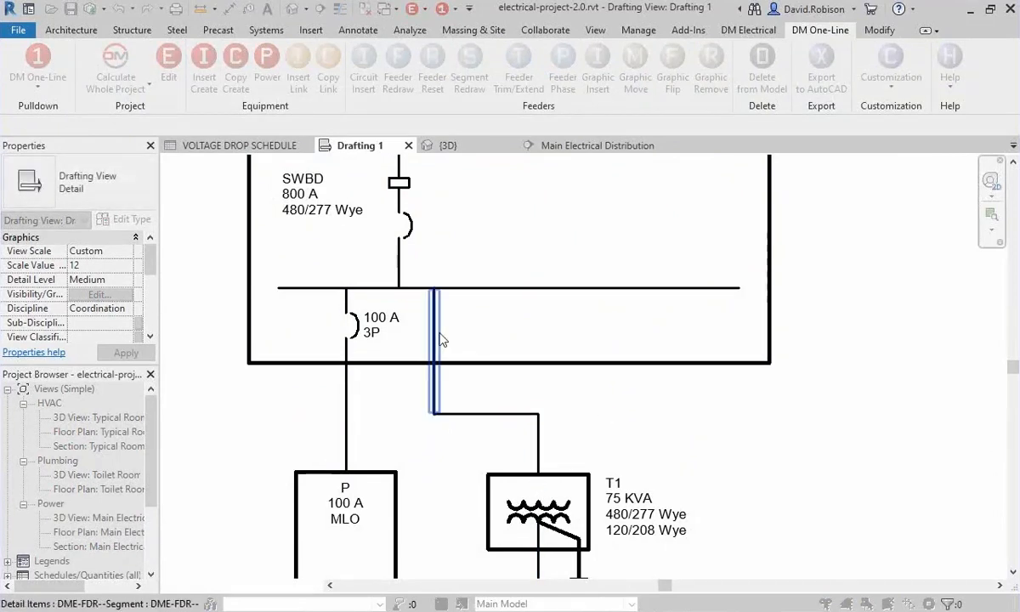
click(440, 337)
drag(435, 349, 437, 324)
click(515, 336)
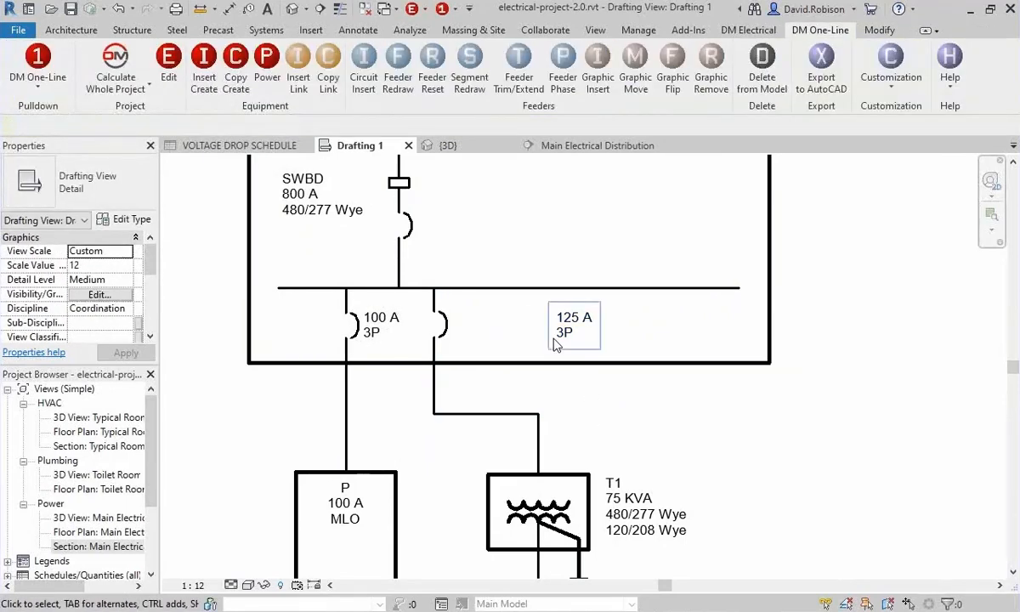
Move the 125 A 3P label beside the breaker on the redrawn T1 feeder.
click(554, 343)
drag(571, 344, 469, 348)
click(629, 441)
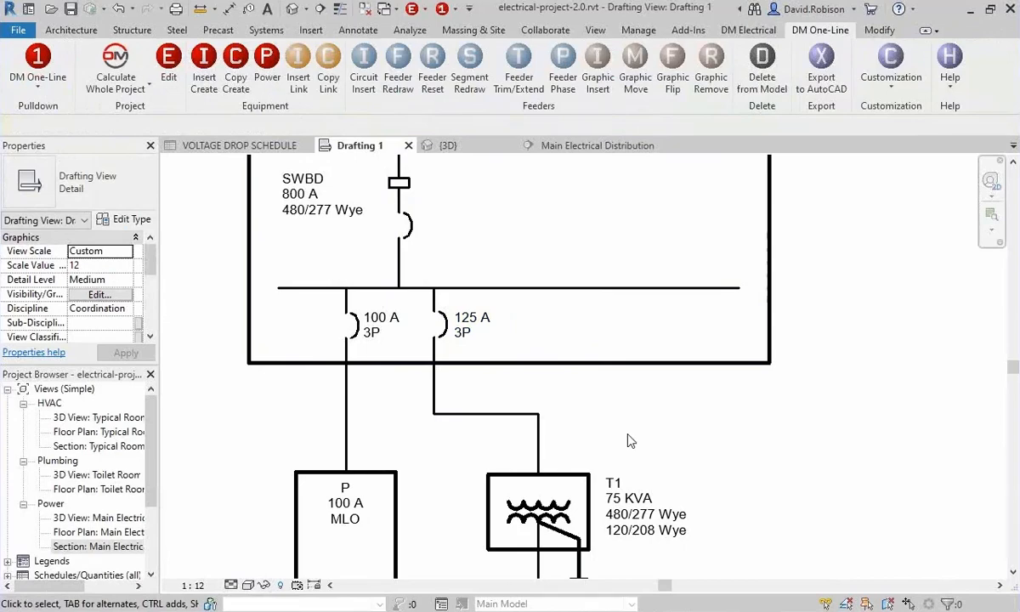
Insert the modelled T-SVC from the Main Electrical Distribution section as a linked Utility Transformer in empty space beside the existing one-line diagram.
scroll(628, 435, down, 2)
middle_drag(768, 344, 576, 374)
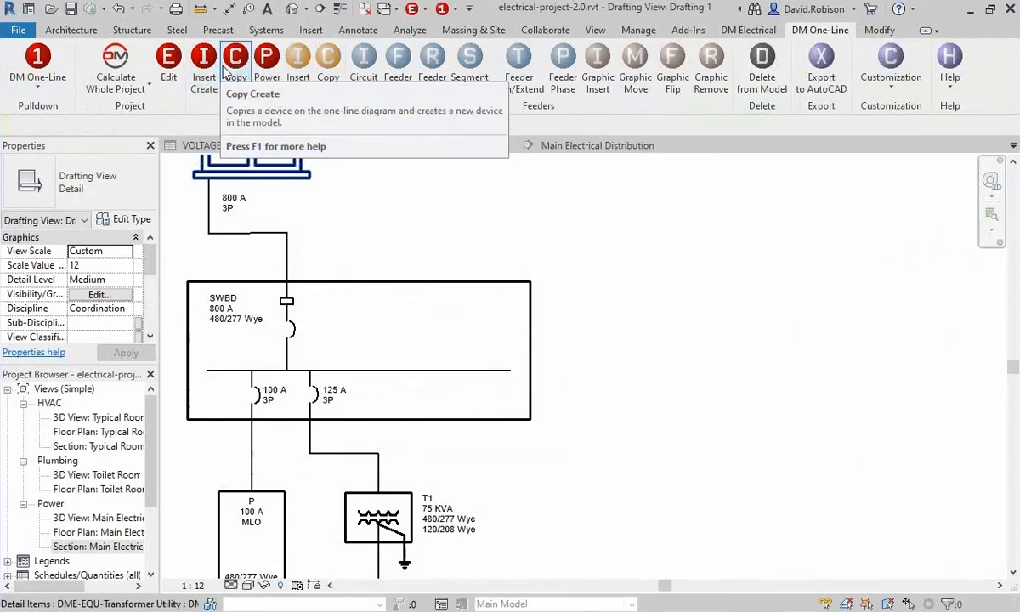
click(303, 75)
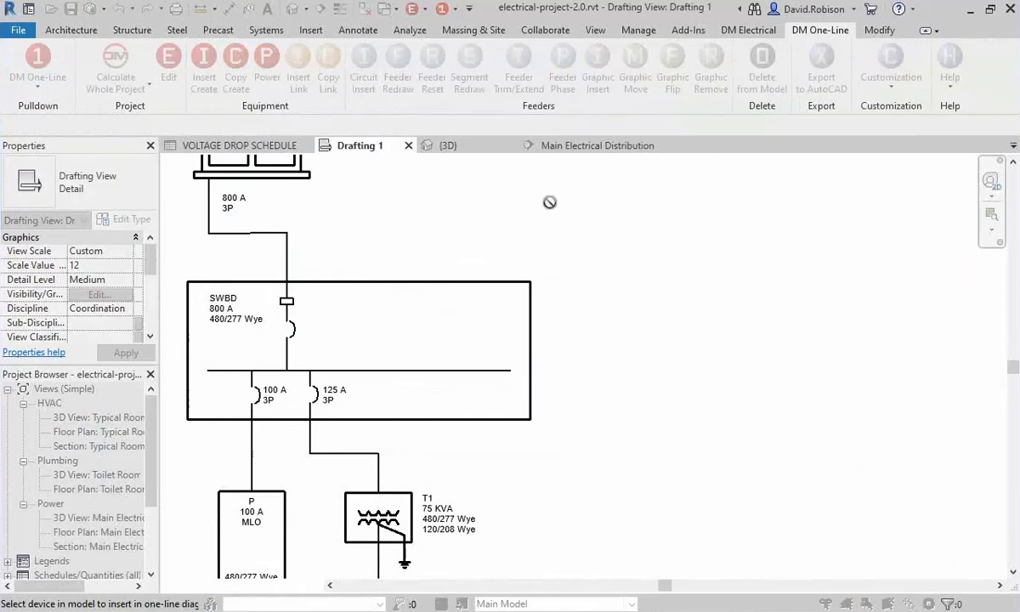
click(595, 145)
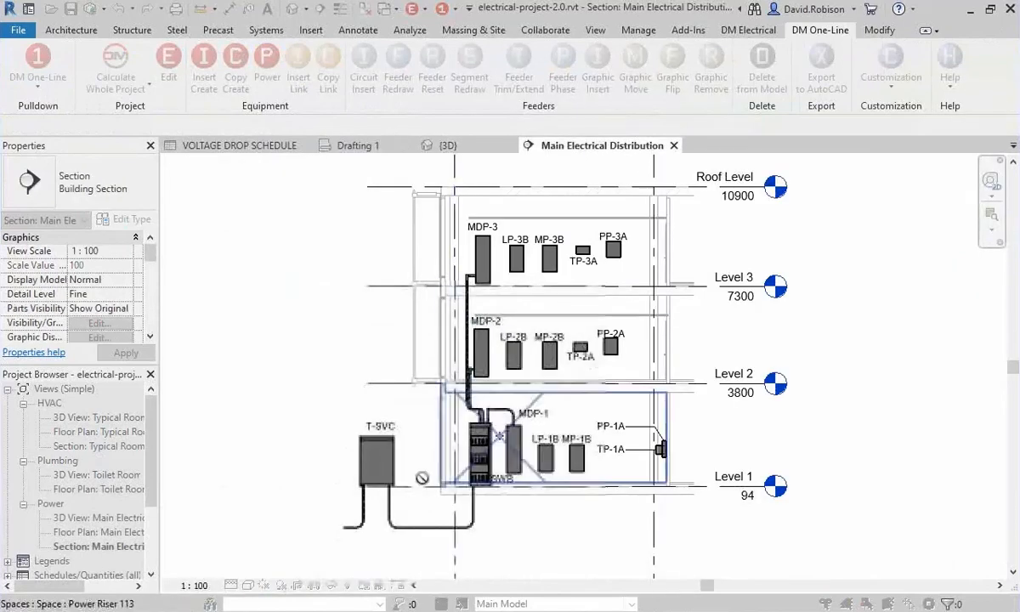
click(390, 459)
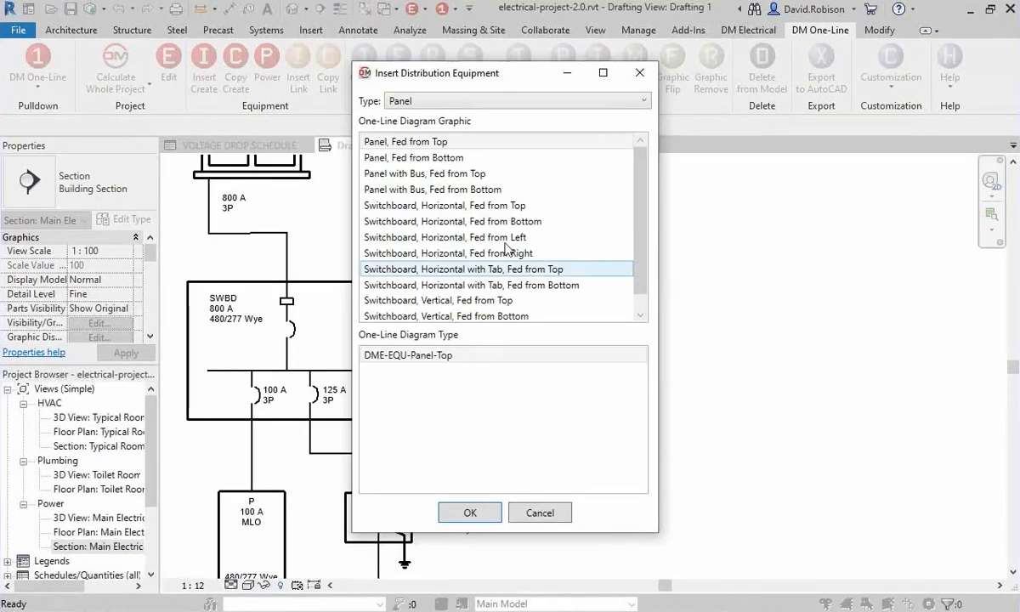
click(415, 102)
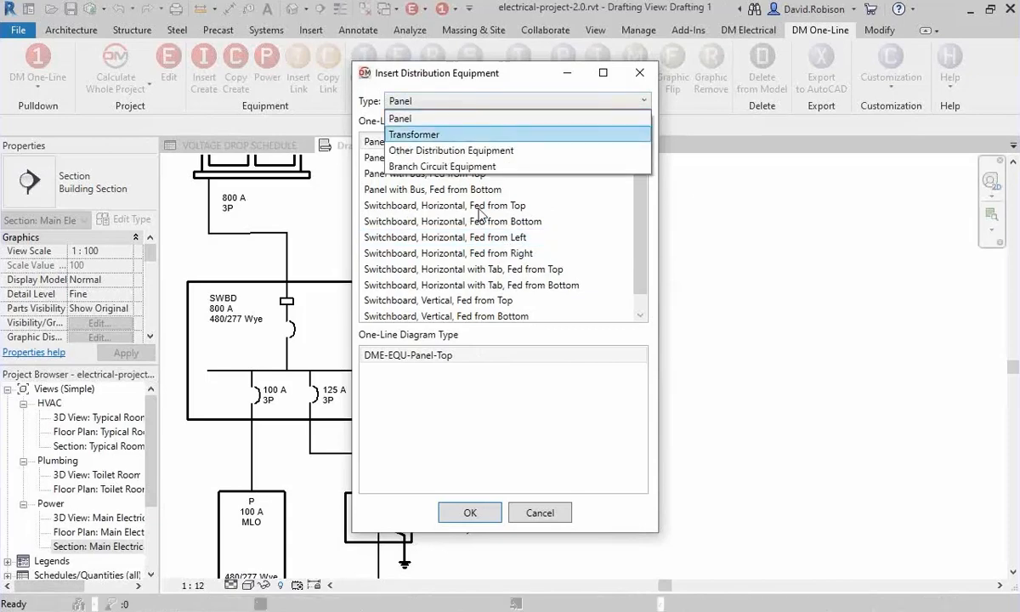
click(401, 131)
scroll(497, 253, down, 2)
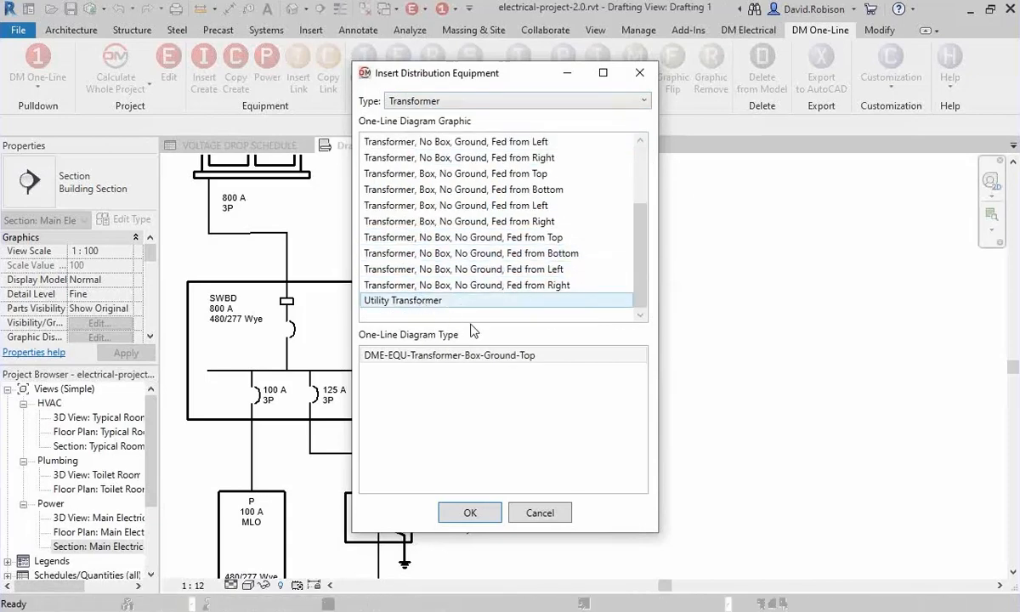
click(447, 301)
click(470, 512)
click(581, 236)
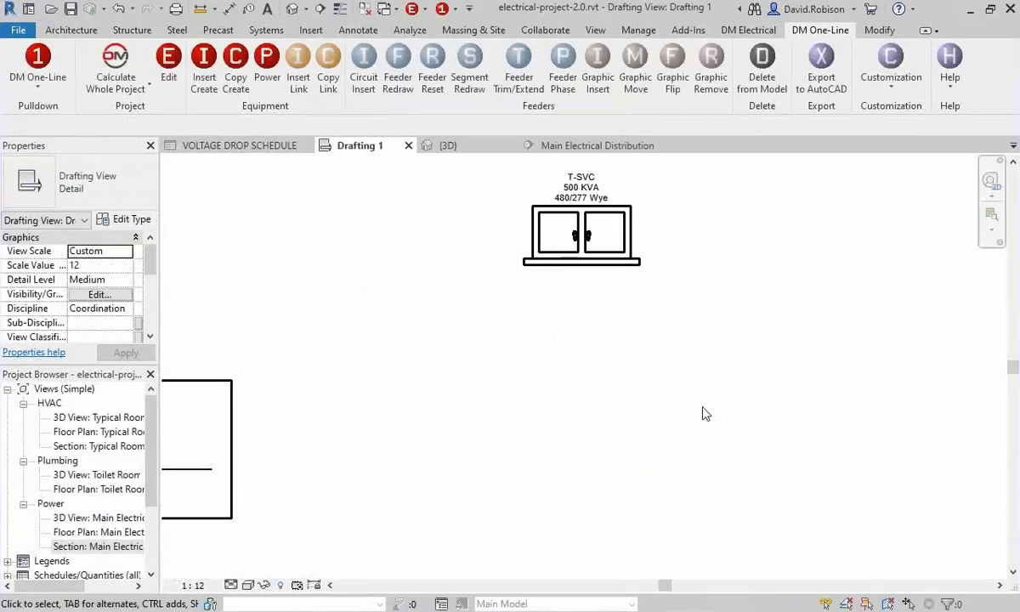
Insert linked switchboard SWB with the Switchboard, Vertical, Fed from Top graphic, aligned directly below T-SVC.
click(298, 77)
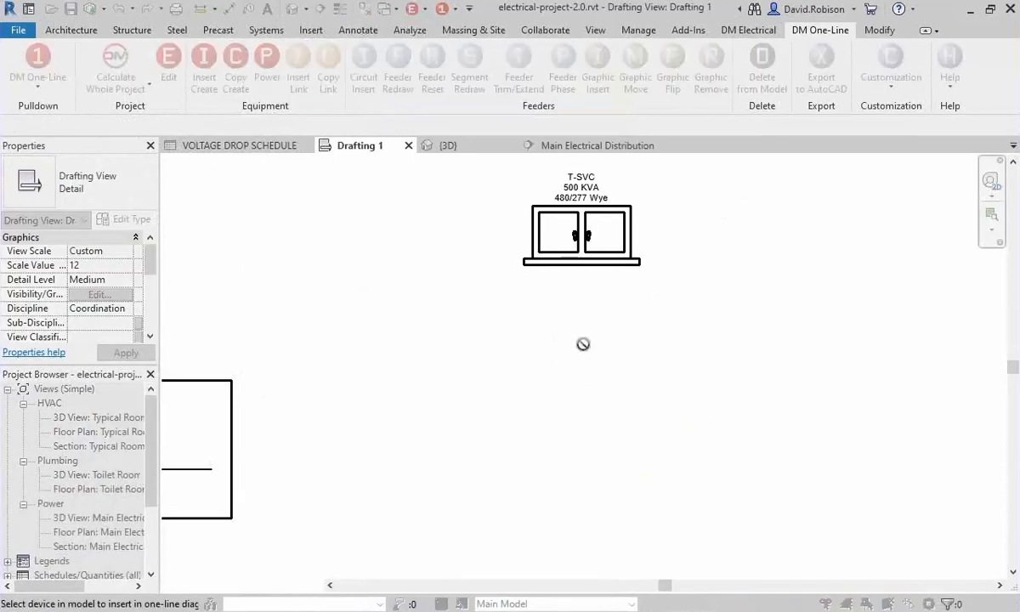
key(Escape)
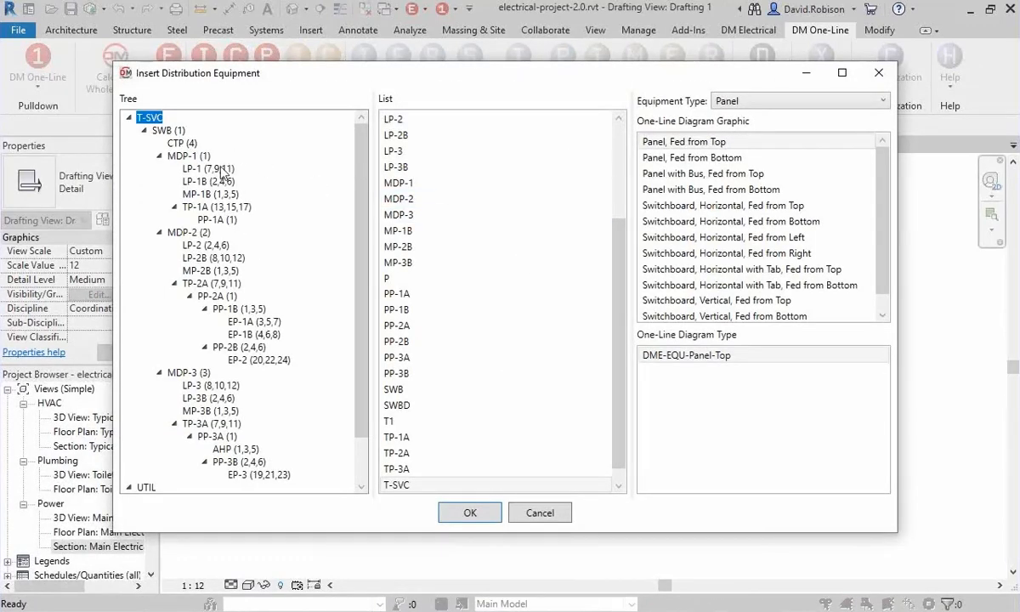
click(167, 130)
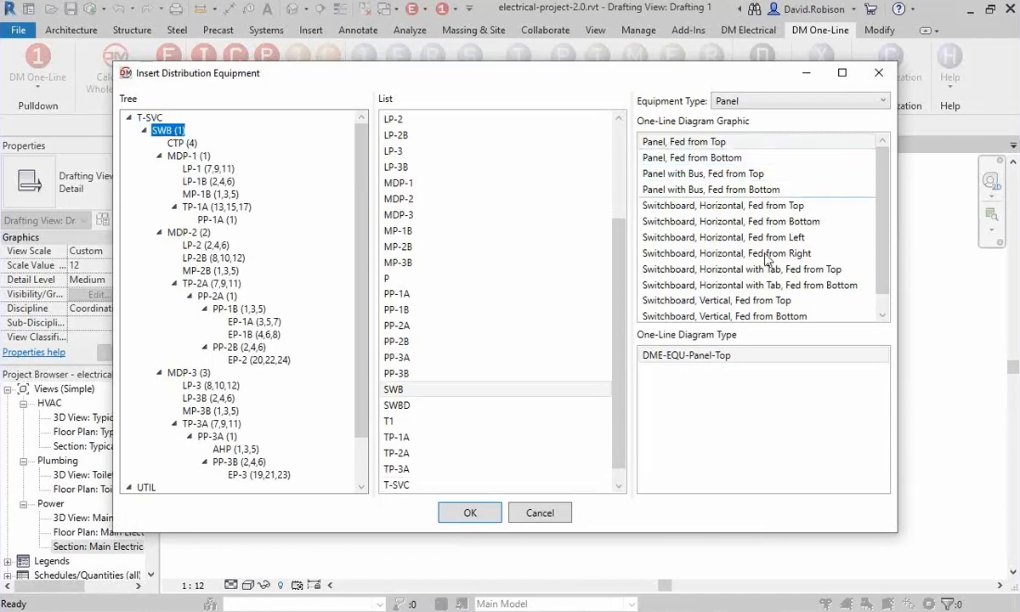
scroll(797, 284, down, 1)
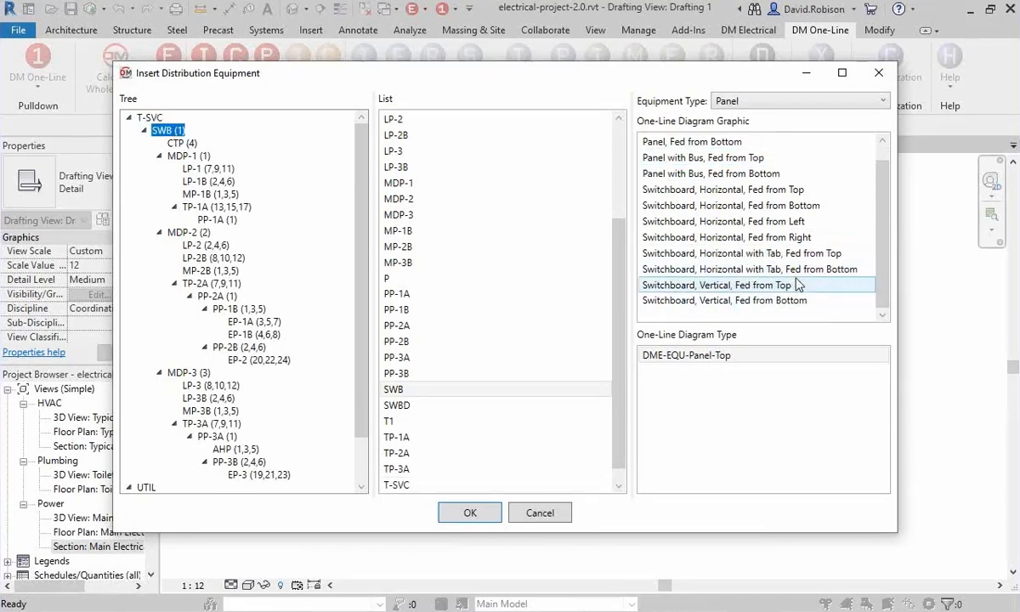
click(797, 285)
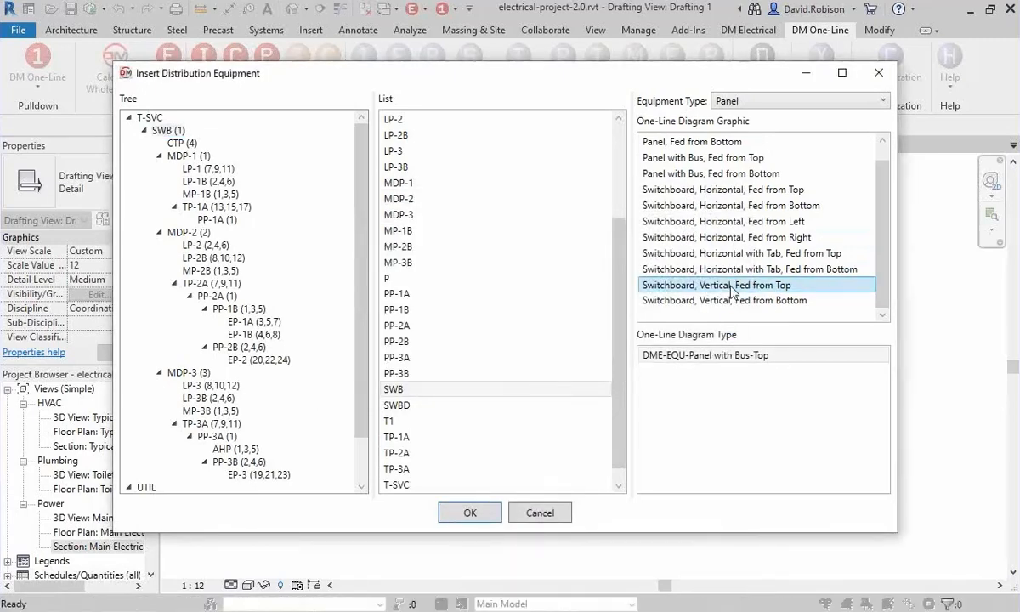
click(470, 512)
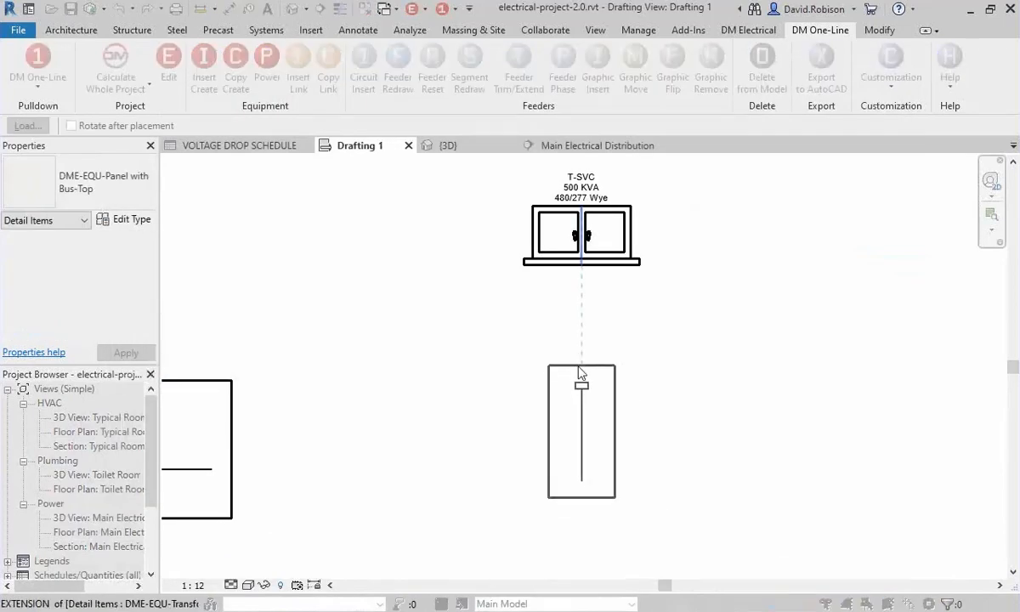
click(578, 373)
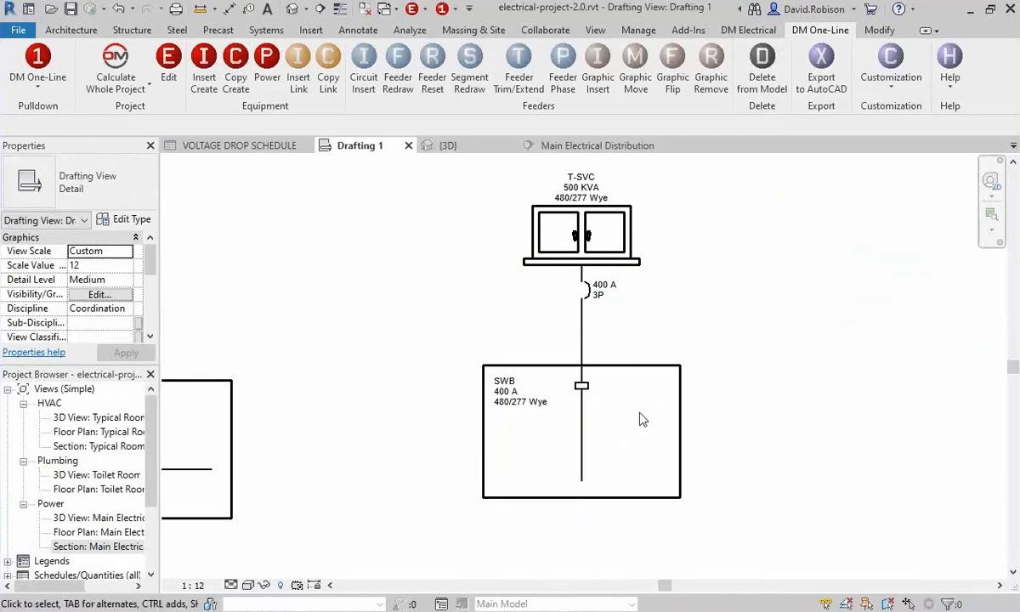
Insert MDP-1 from the equipment tree with the Switchboard, Horizontal with Tab, Fed from Top graphic, below and to the right of SWB.
middle_drag(628, 473, 478, 334)
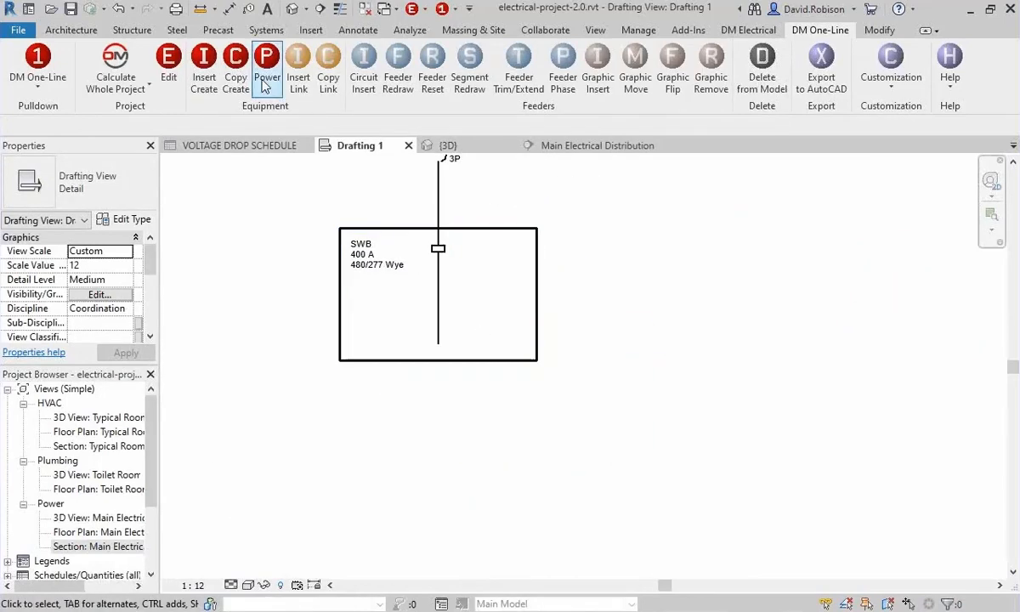
click(266, 81)
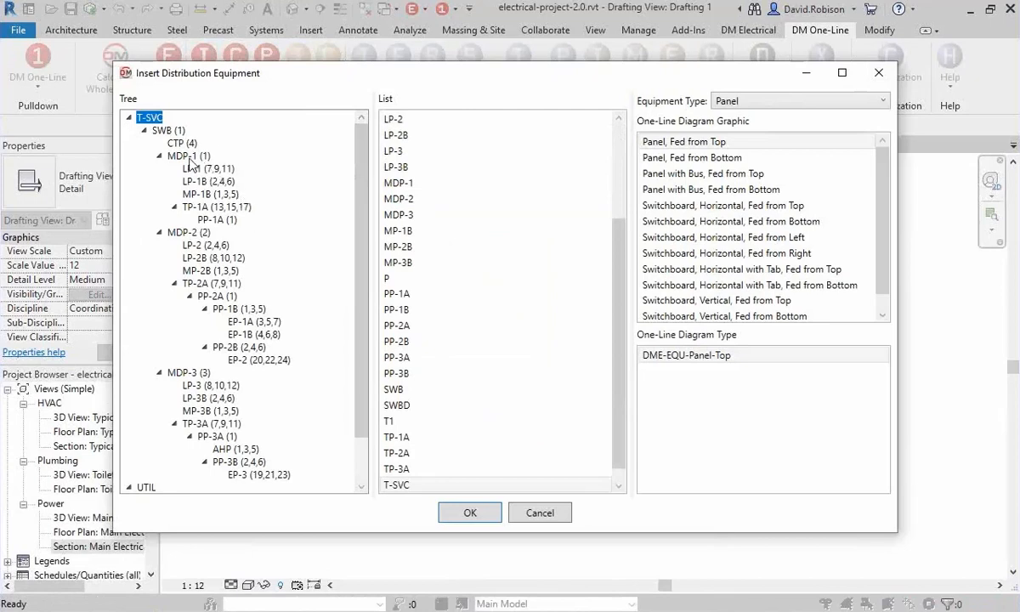
click(180, 155)
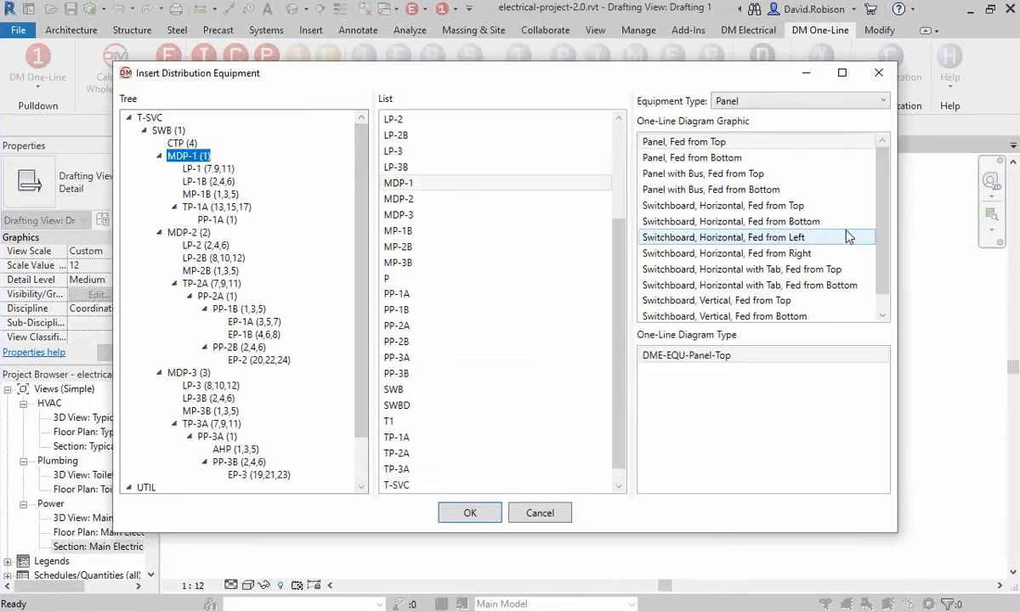
drag(884, 218, 885, 247)
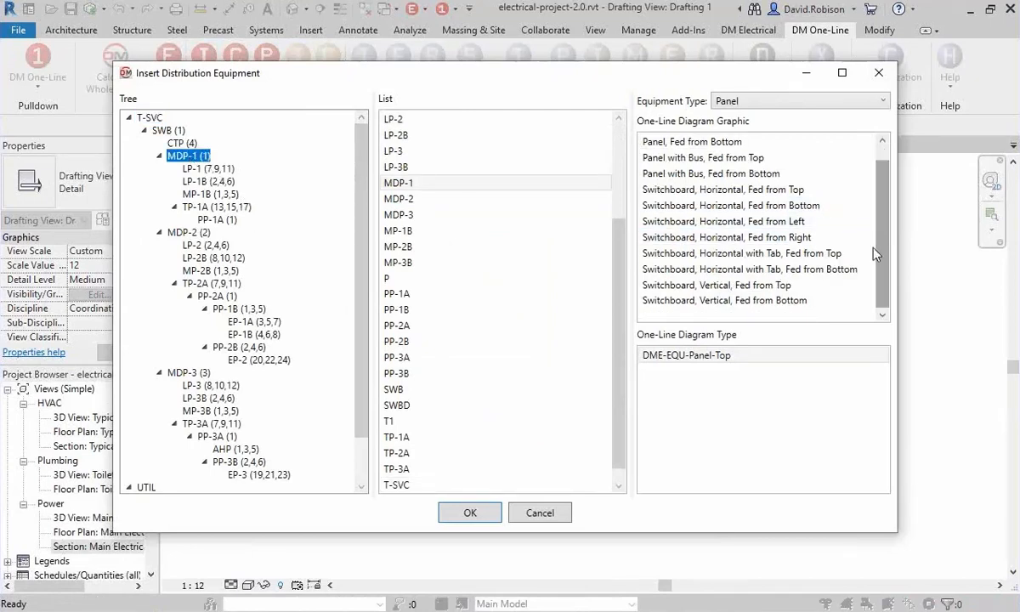
click(749, 253)
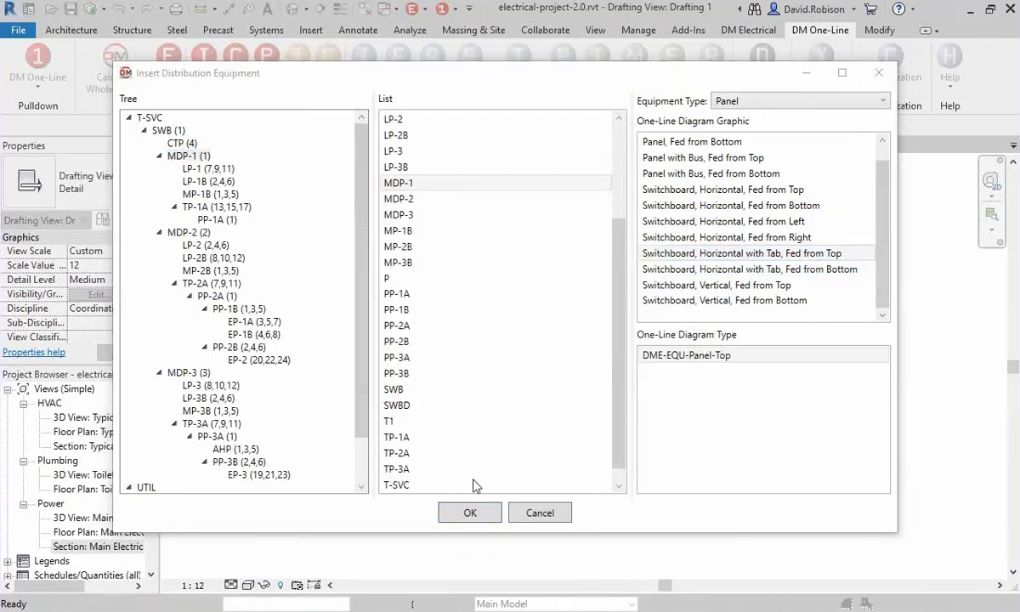
click(470, 512)
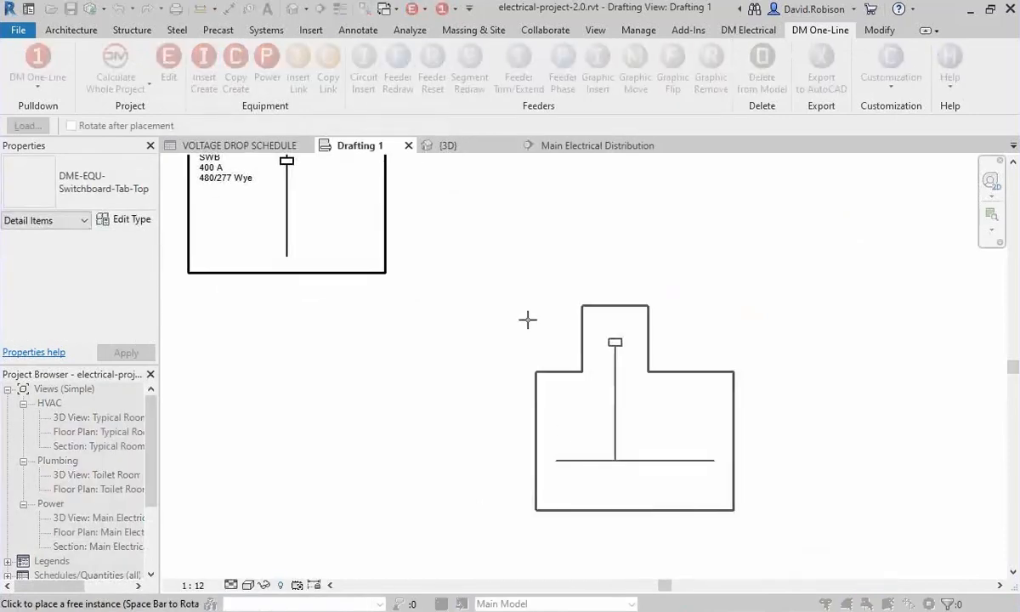
click(474, 352)
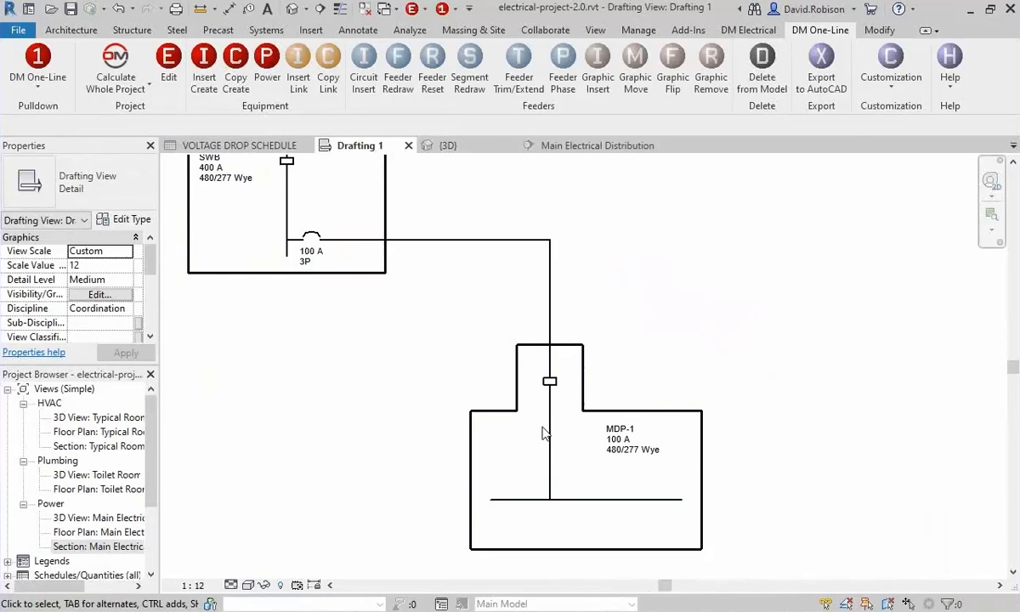
Set the bus size of MDP-1 on the one-line diagram to 150 A.
click(169, 64)
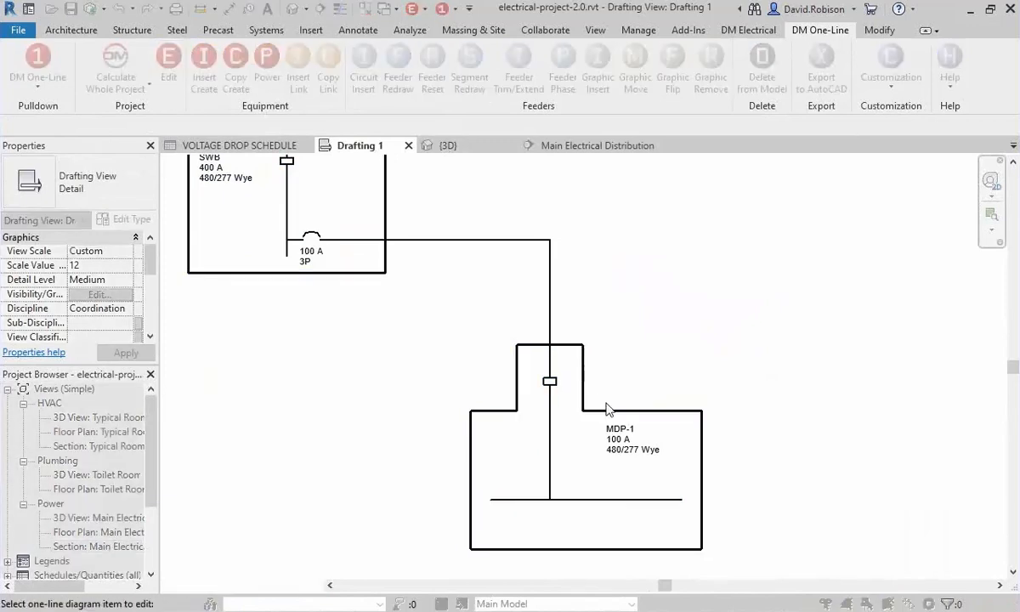
click(609, 416)
click(580, 229)
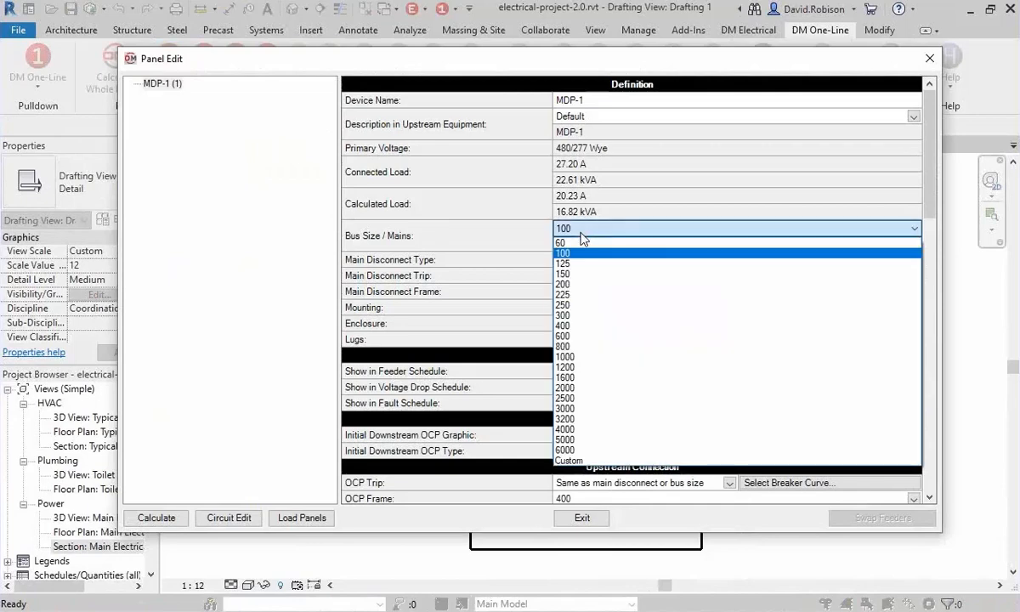
click(580, 274)
click(581, 518)
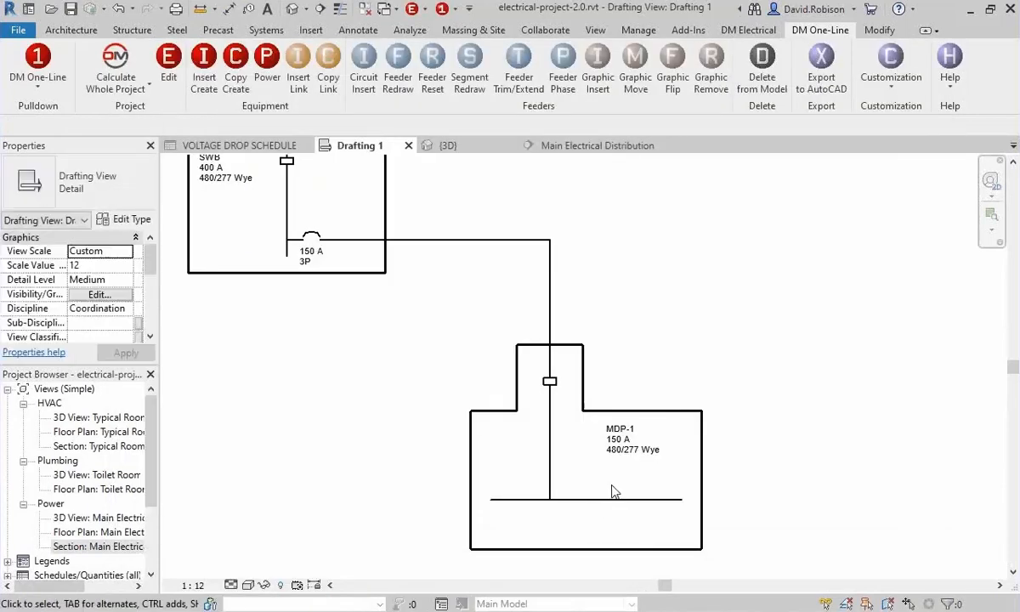
Change the main disconnect type of MDP-1 to Breaker, keeping its trip and frame the same as the bus size.
click(169, 73)
click(547, 391)
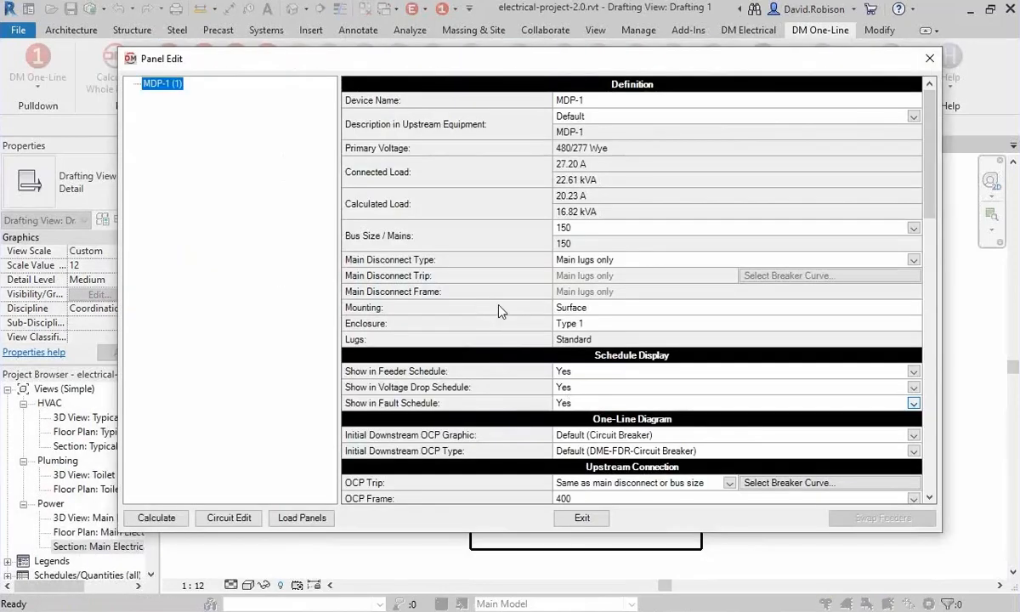
click(588, 262)
click(588, 286)
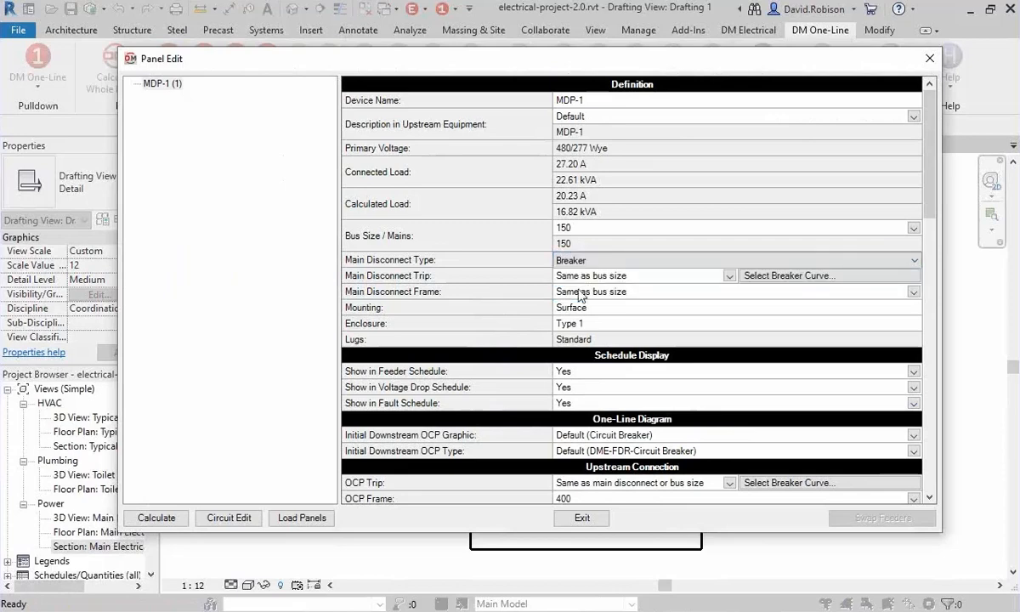
click(581, 517)
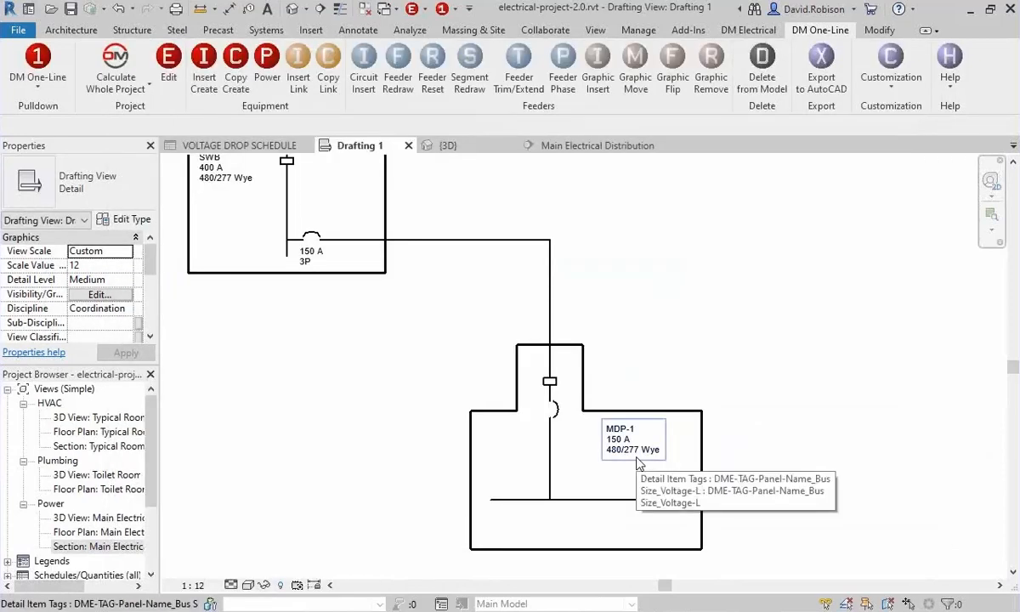
Examine the graphics, dimension and DMEN panel parameters stored in the properties of the MDP-1 switchboard graphic.
click(573, 416)
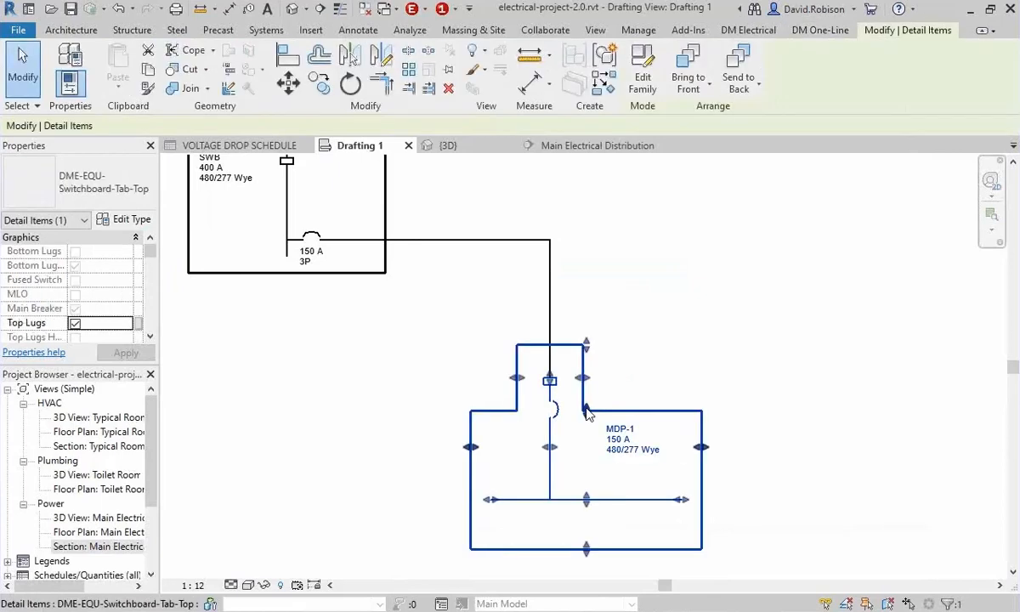
drag(157, 276, 248, 268)
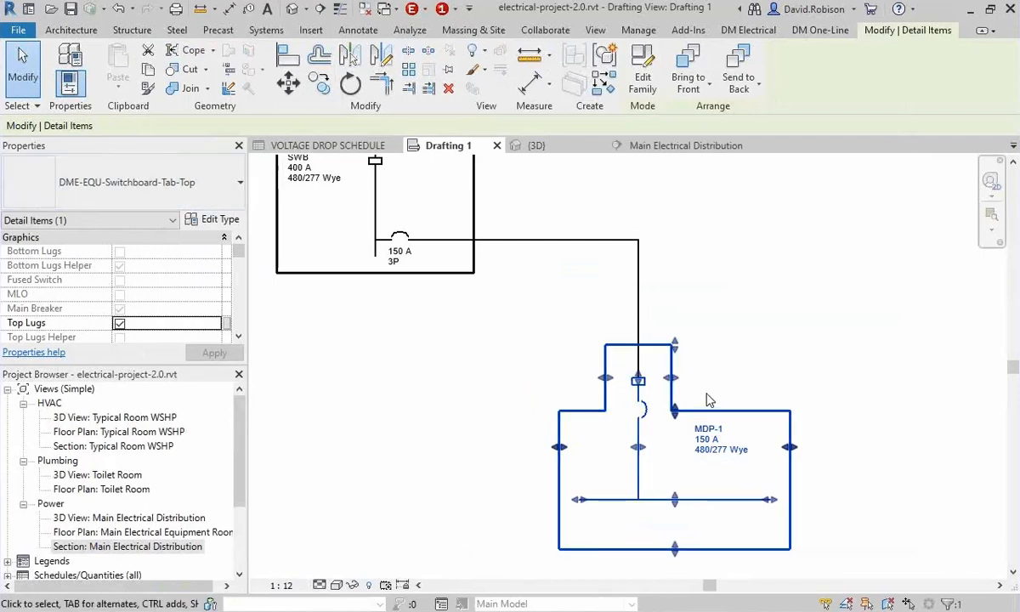
scroll(175, 290, down, 1)
scroll(174, 290, down, 5)
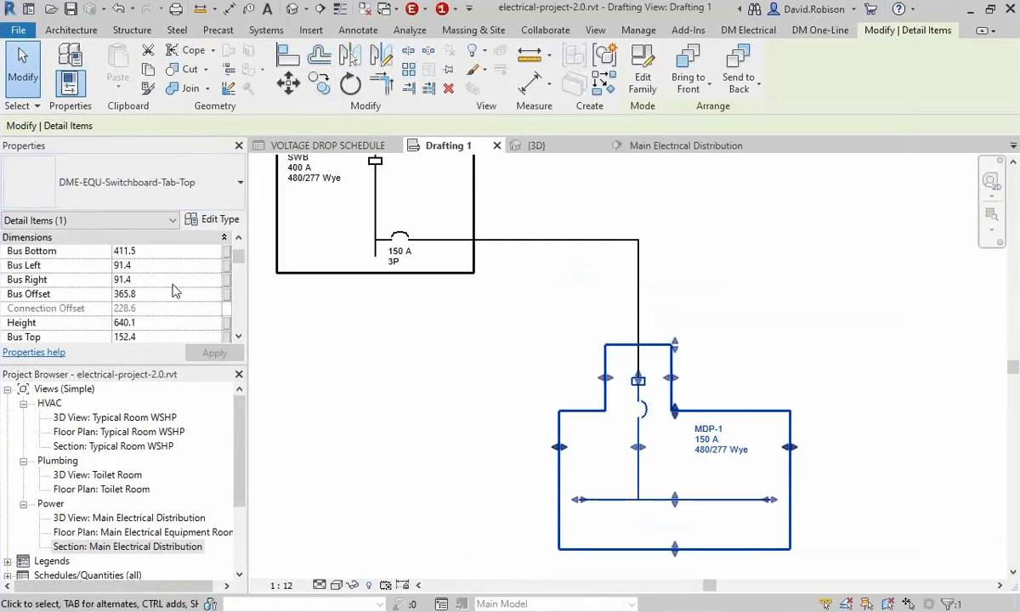
scroll(175, 291, down, 2)
scroll(175, 291, up, 6)
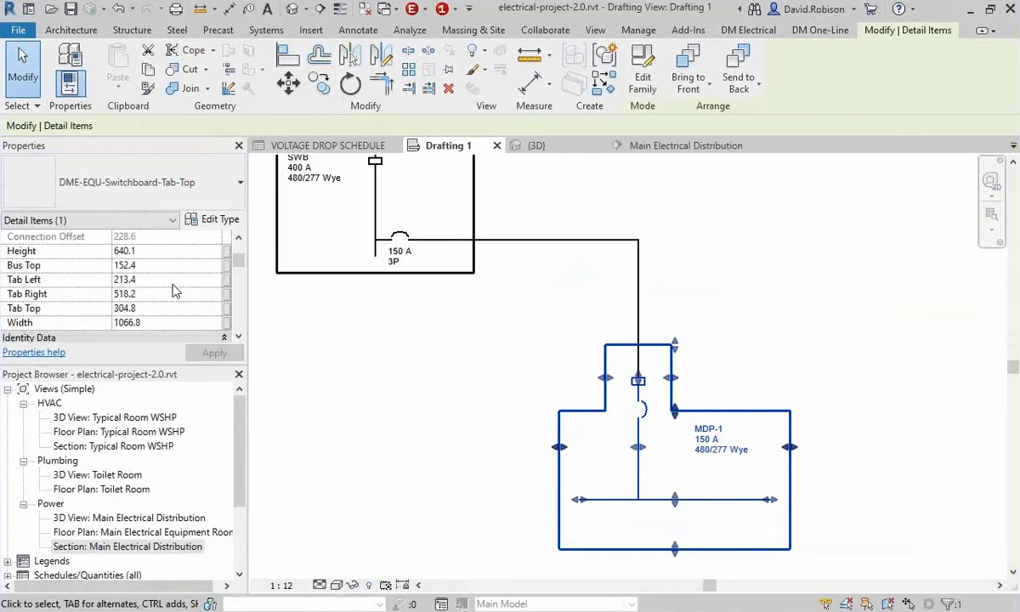
scroll(174, 291, up, 2)
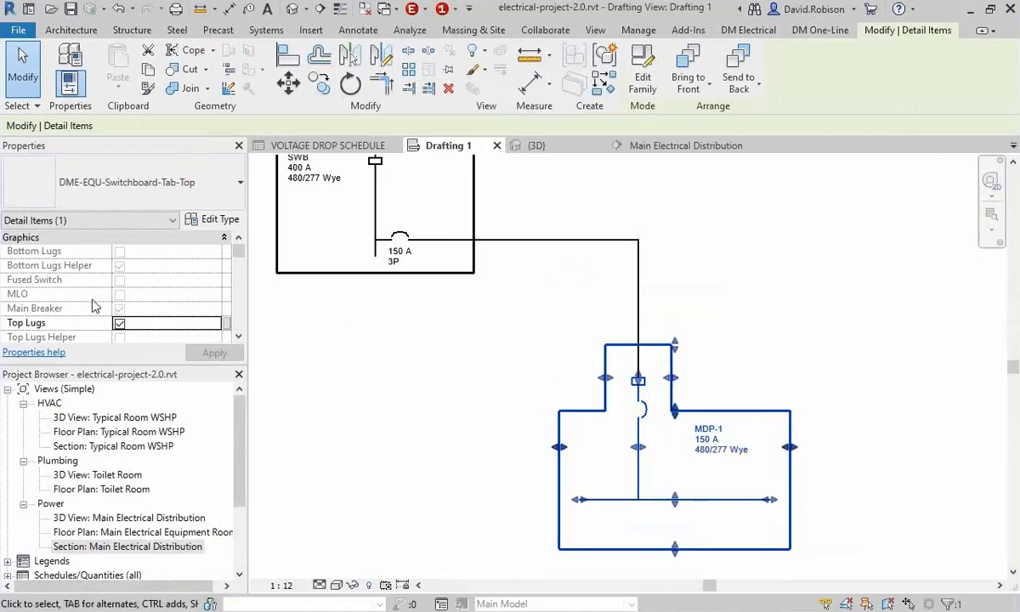
scroll(94, 306, down, 10)
scroll(98, 323, up, 3)
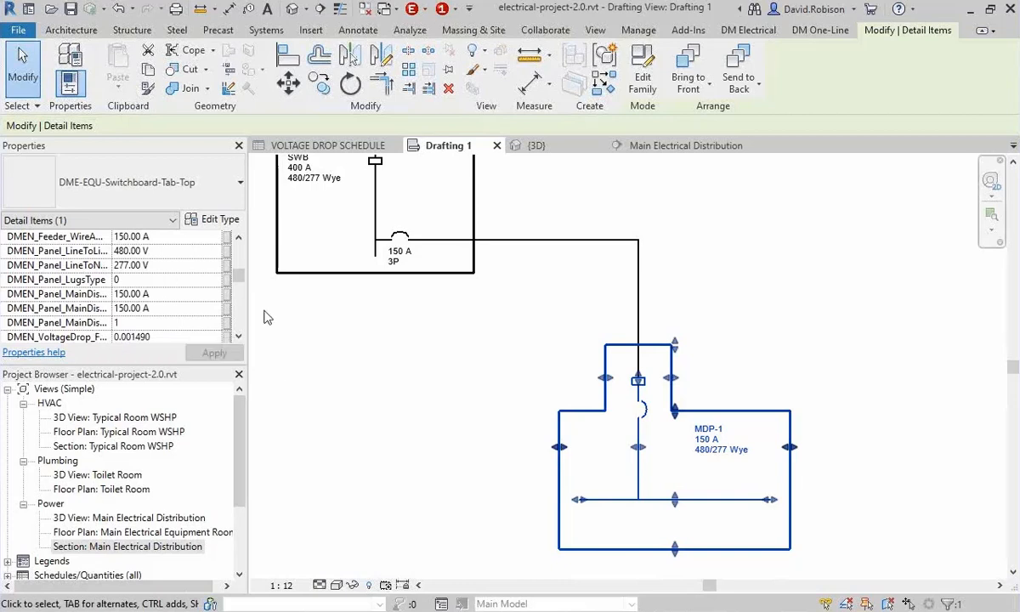
click(799, 278)
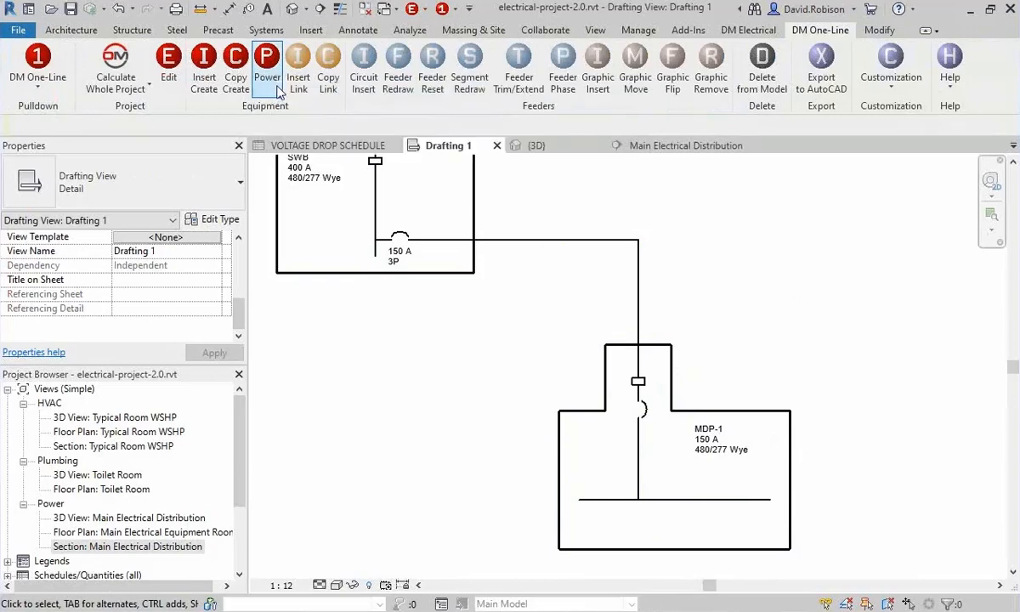
Re-power transformer T1 from switchboard SWB with the Power command.
scroll(396, 443, down, 1)
middle_drag(344, 442, 761, 427)
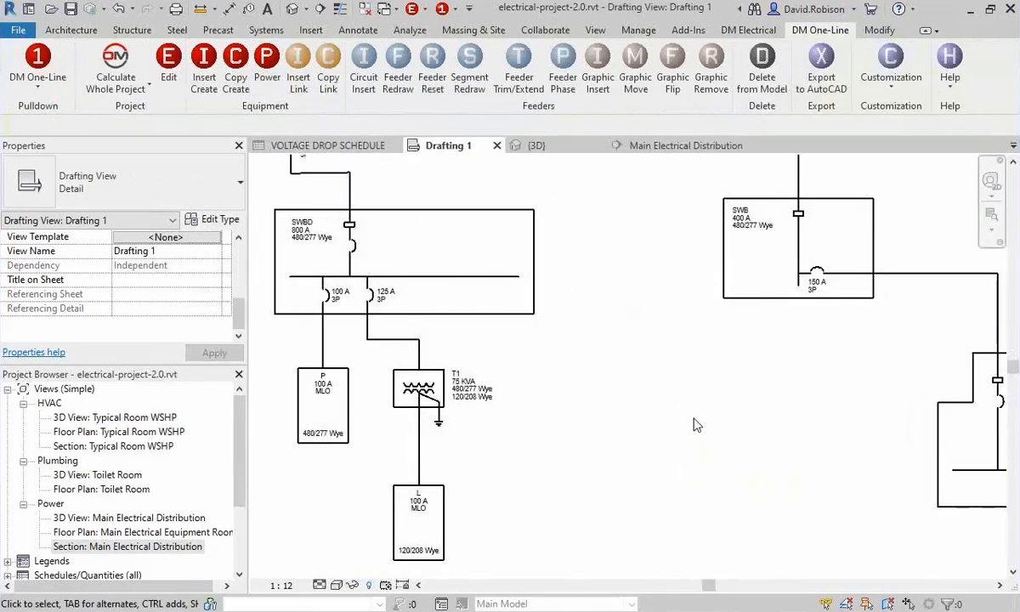
click(267, 68)
click(433, 380)
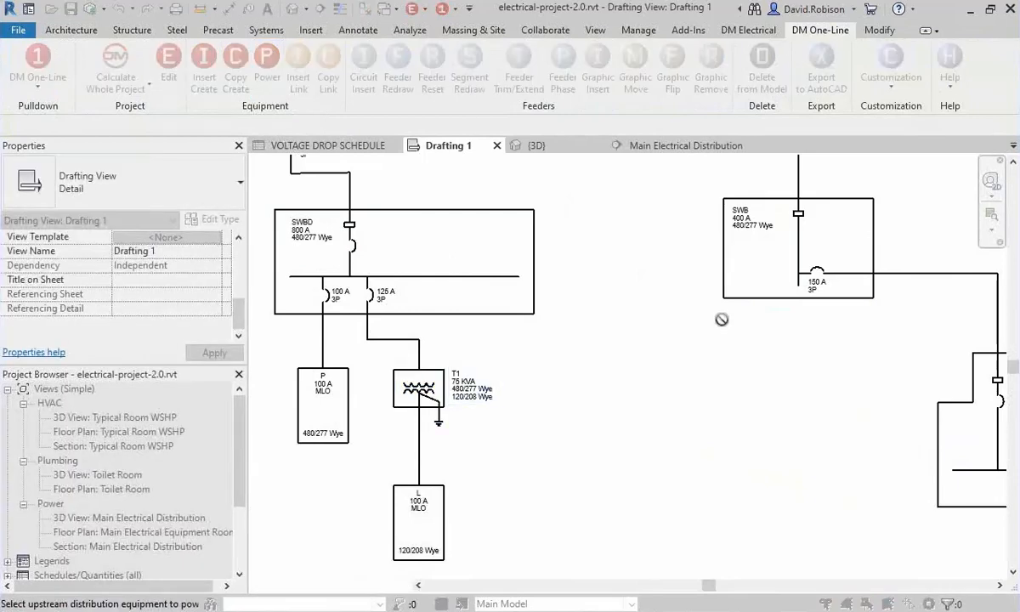
click(748, 299)
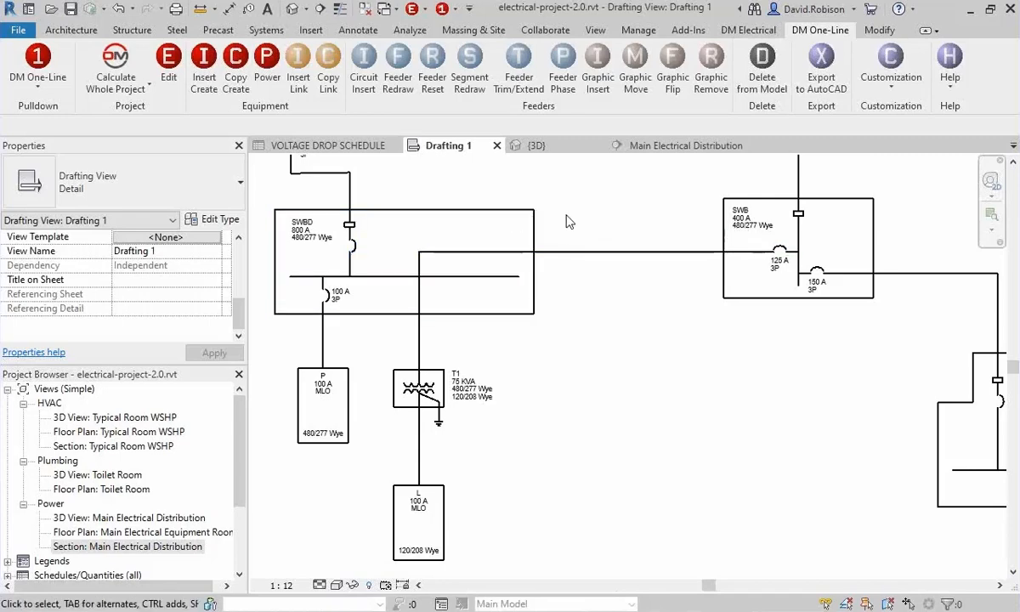
Examine the fault, feeder, panel, voltage drop and DMER parameters in the properties of the SWBD graphic.
click(501, 215)
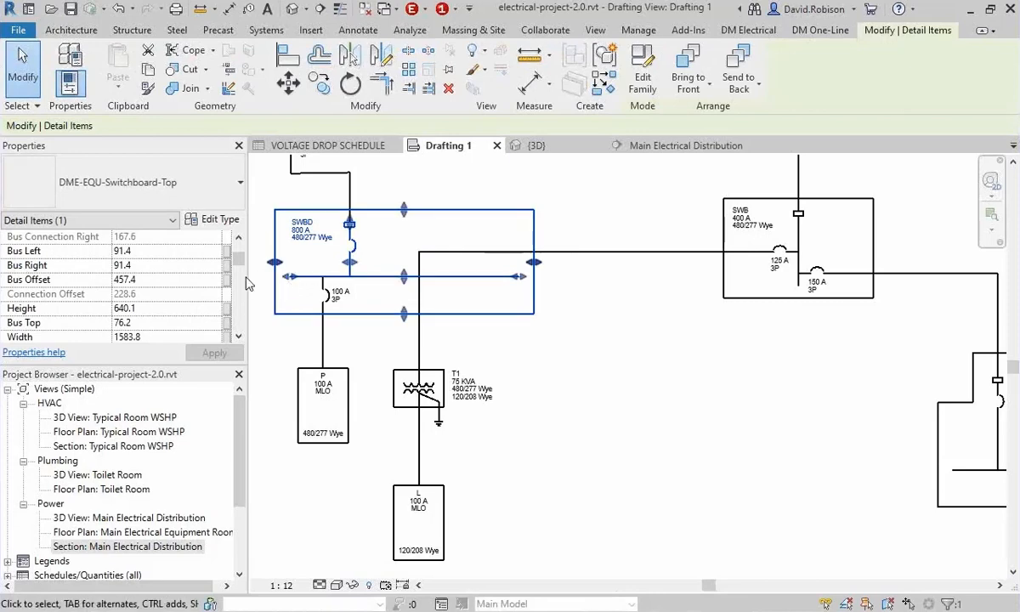
drag(248, 281, 388, 281)
scroll(159, 272, down, 2)
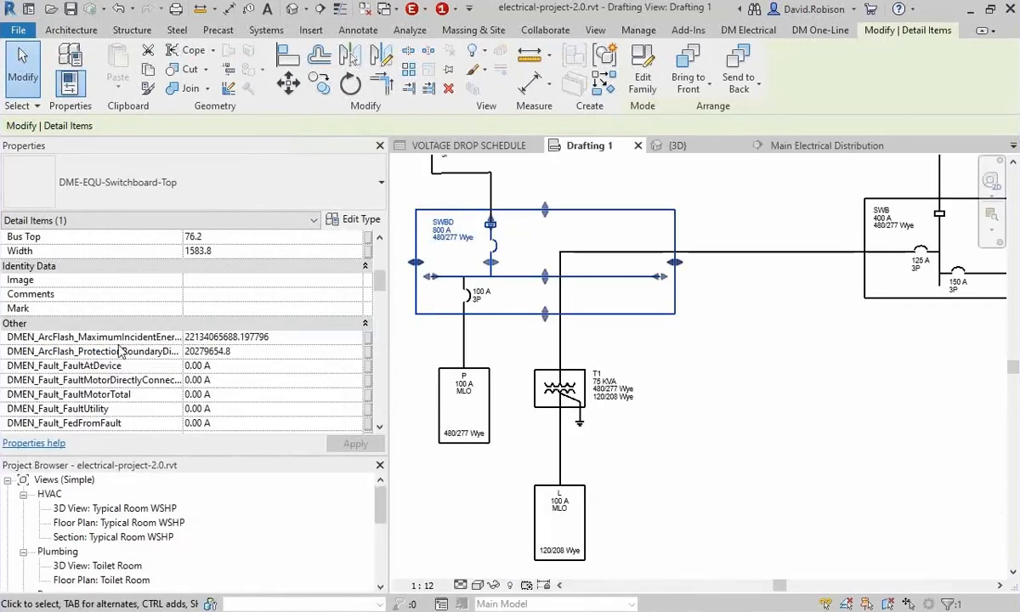
scroll(115, 328, down, 2)
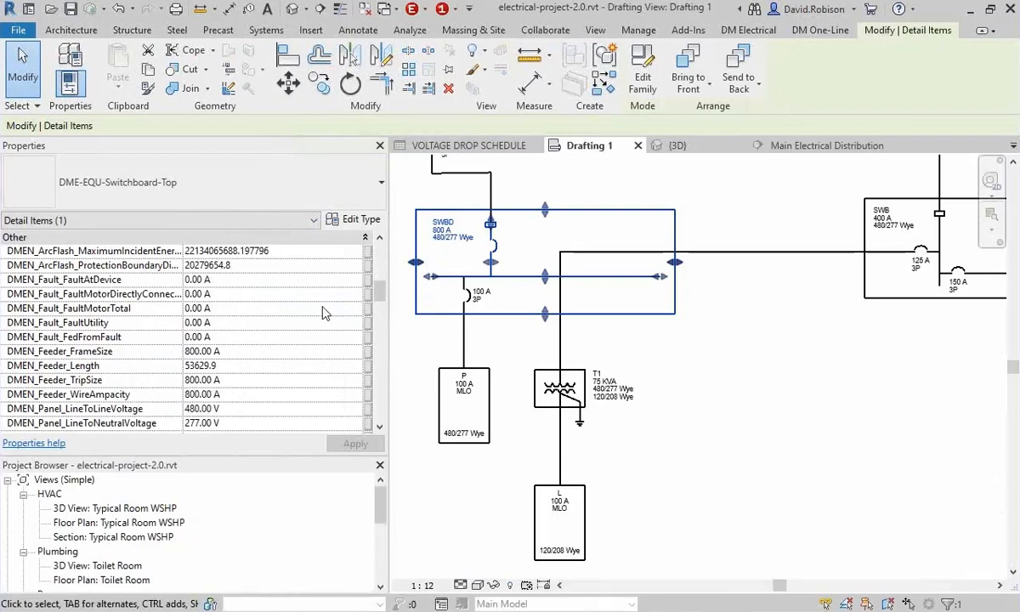
scroll(161, 322, down, 2)
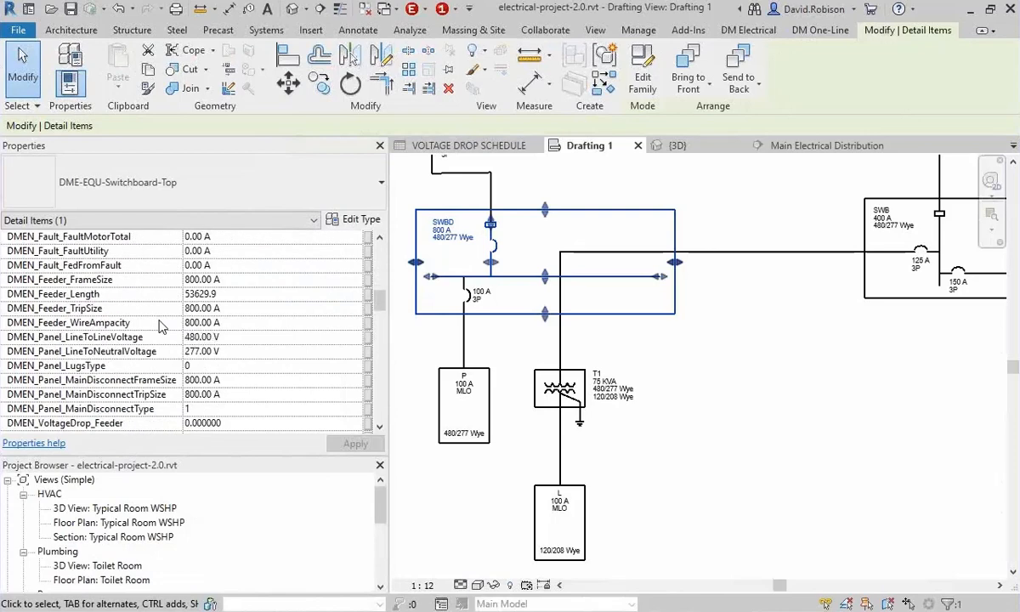
scroll(162, 325, down, 1)
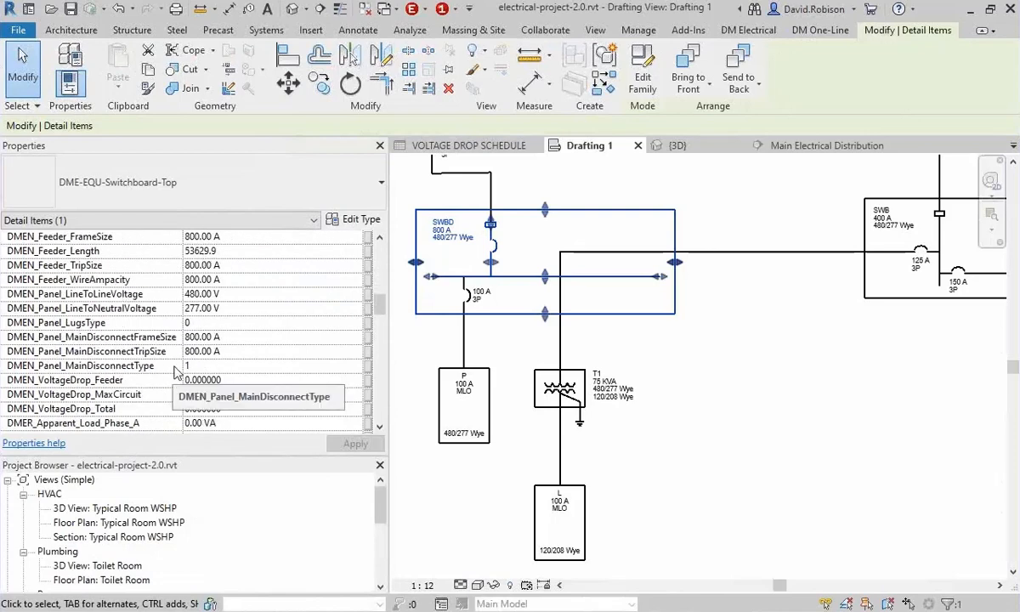
scroll(174, 371, down, 5)
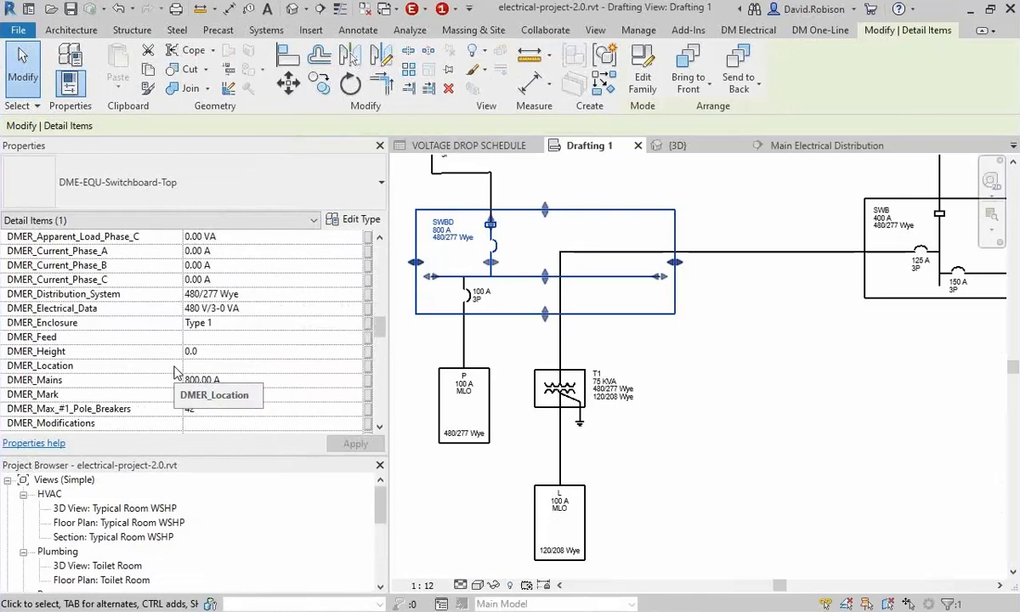
click(740, 327)
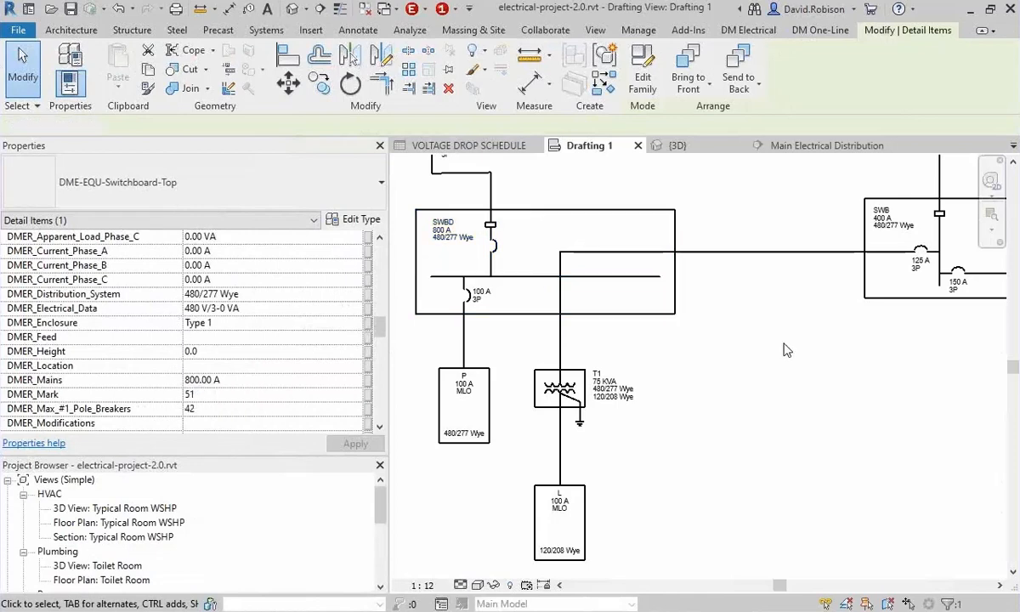
Start Load Family and browse to the Design Master Software Electrical RT folder, using its path copied from File Explorer.
click(638, 29)
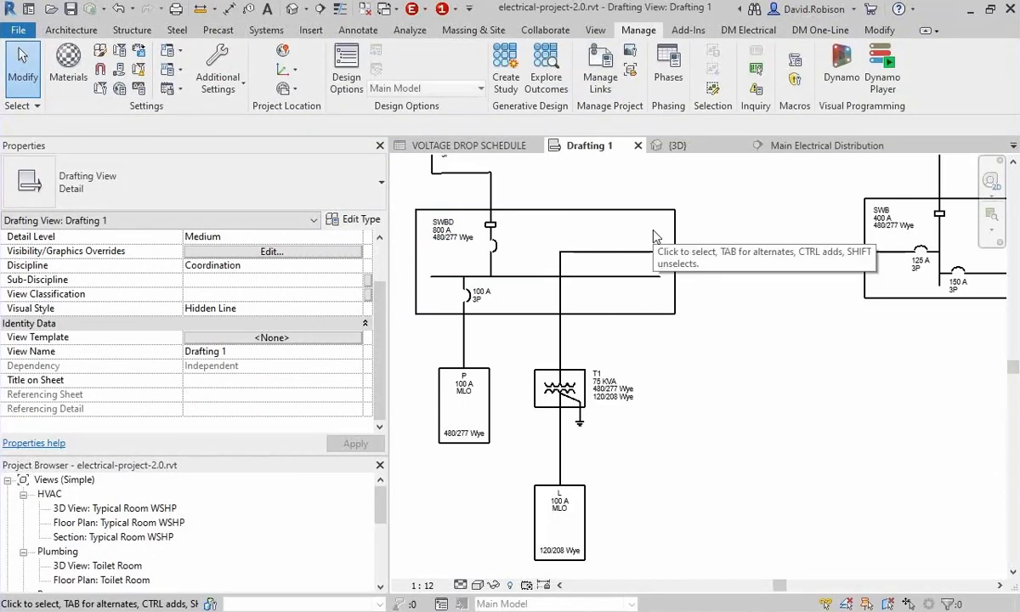
click(310, 30)
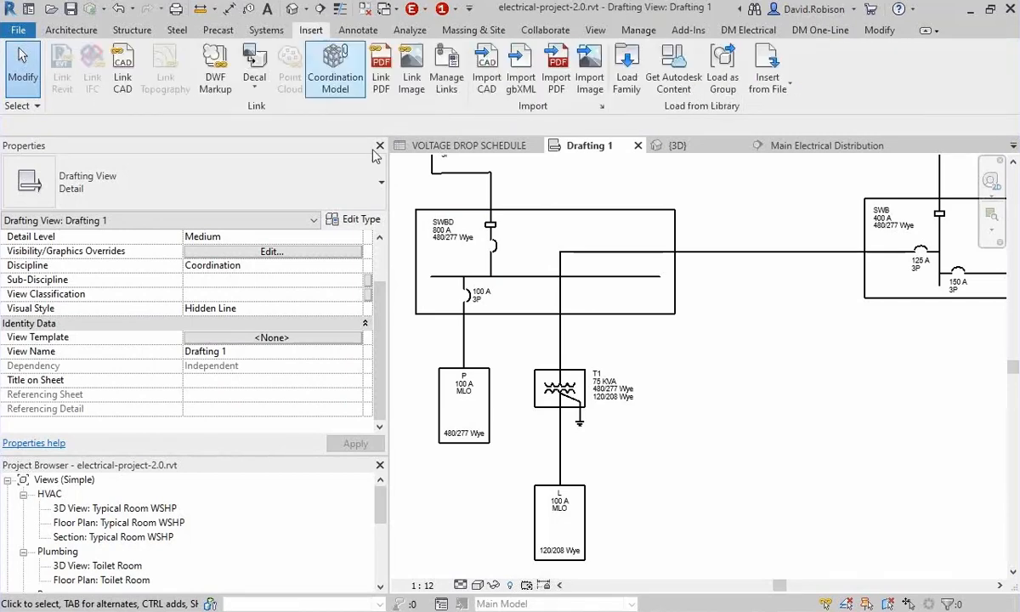
click(626, 76)
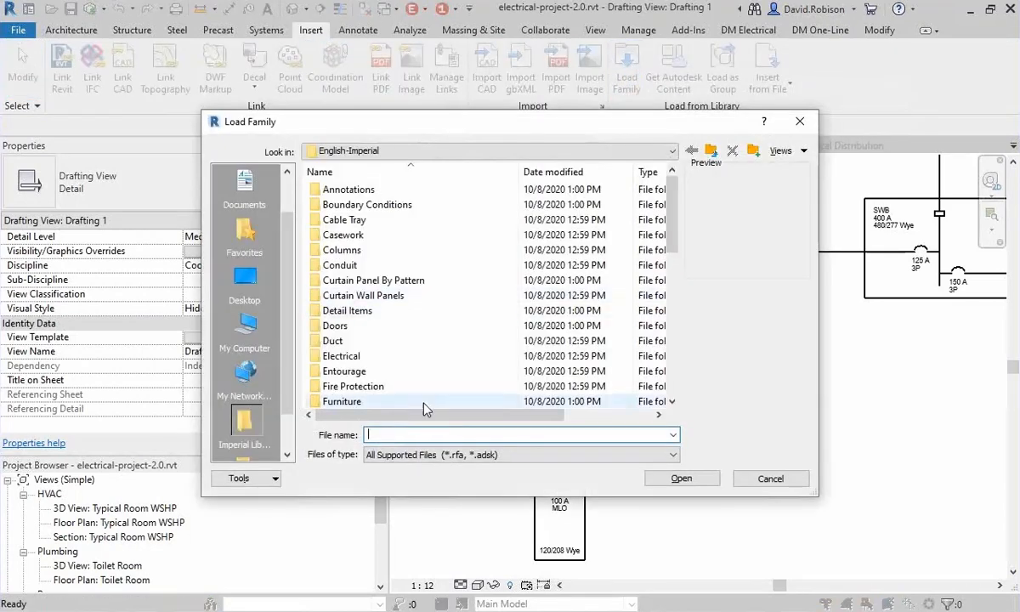
click(387, 610)
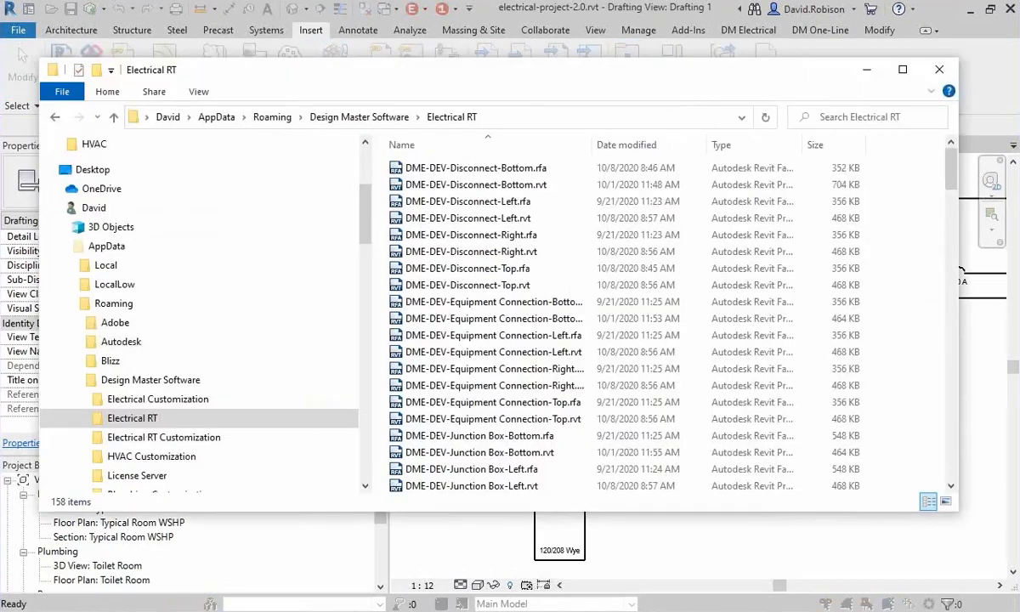
key(alt+d)
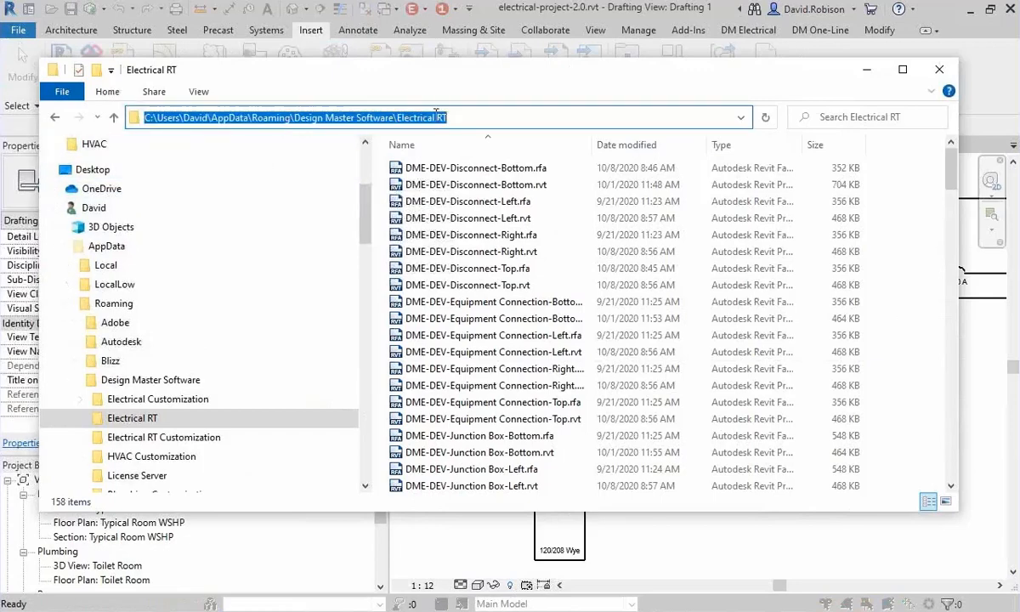
key(ctrl+c)
click(934, 74)
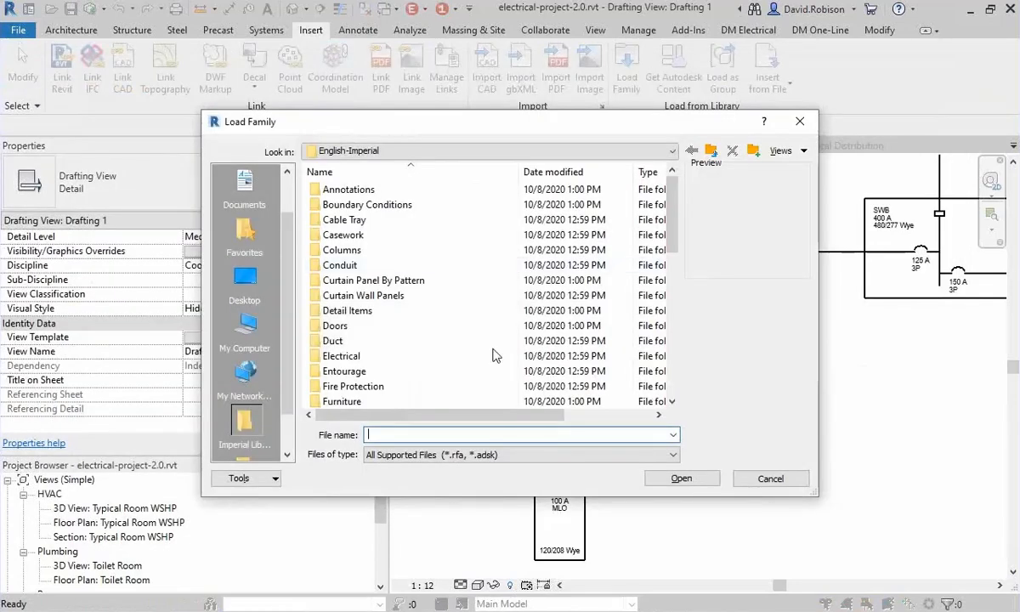
click(485, 434)
key(ctrl+v)
key(Return)
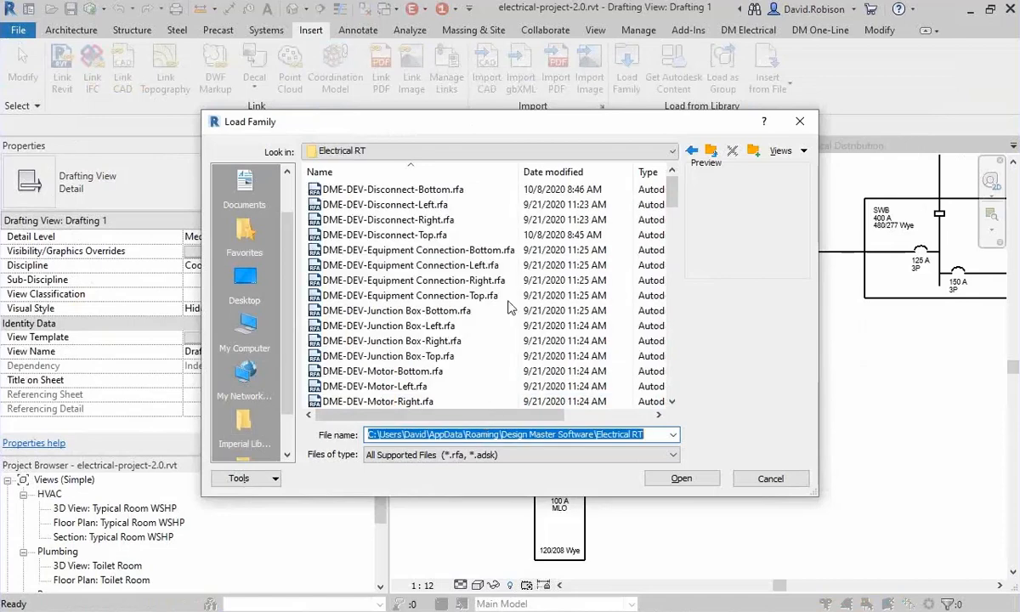
Load all tag families from DME-TAG-Breaker-Trip_Poles-1Line-C.rfa through DME-TAG-Transformer-Size-C.rfa into the project.
scroll(387, 219, down, 2)
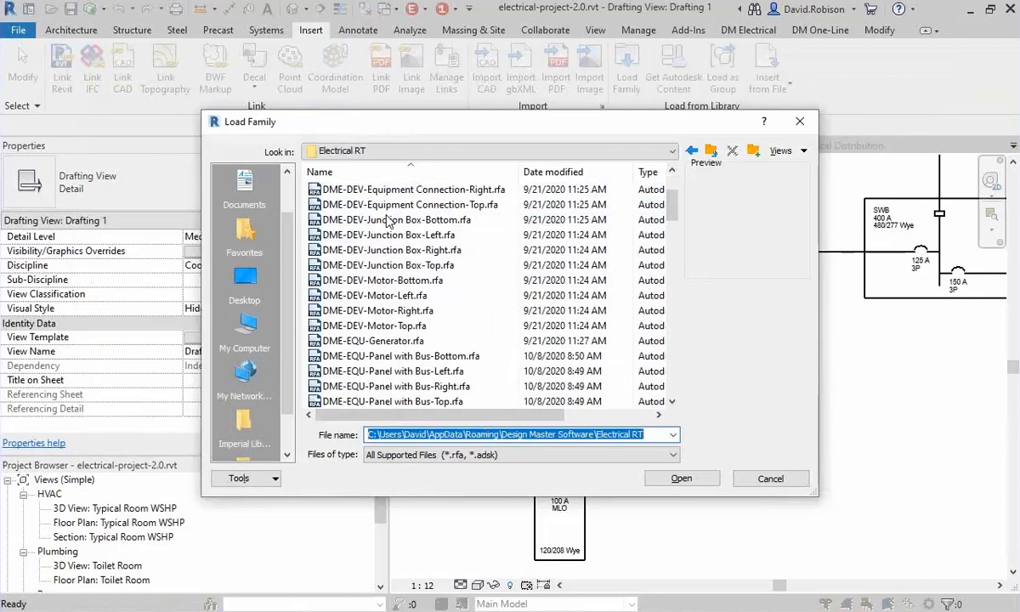
scroll(374, 340, down, 15)
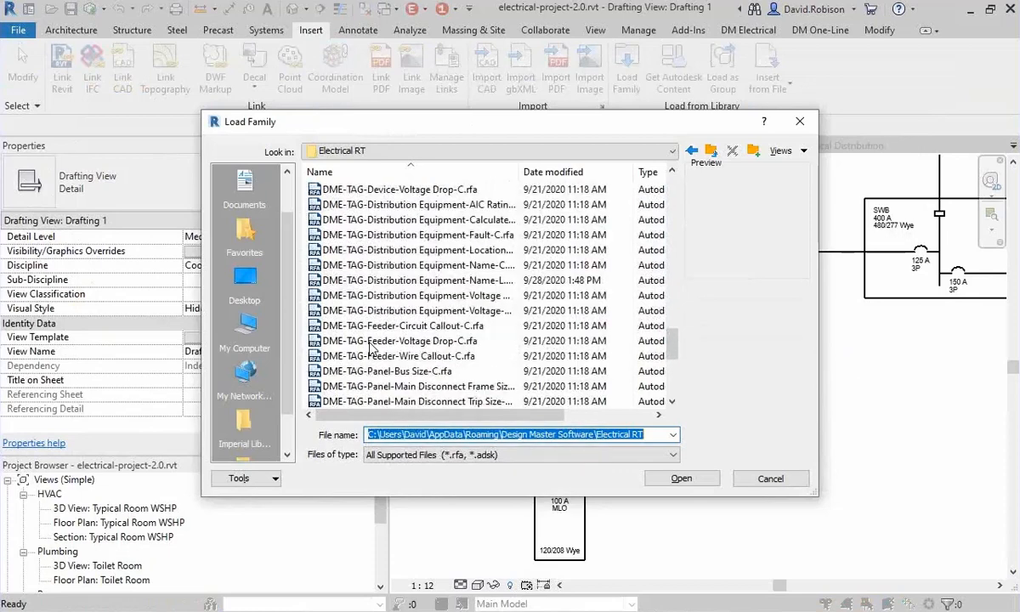
scroll(370, 345, up, 4)
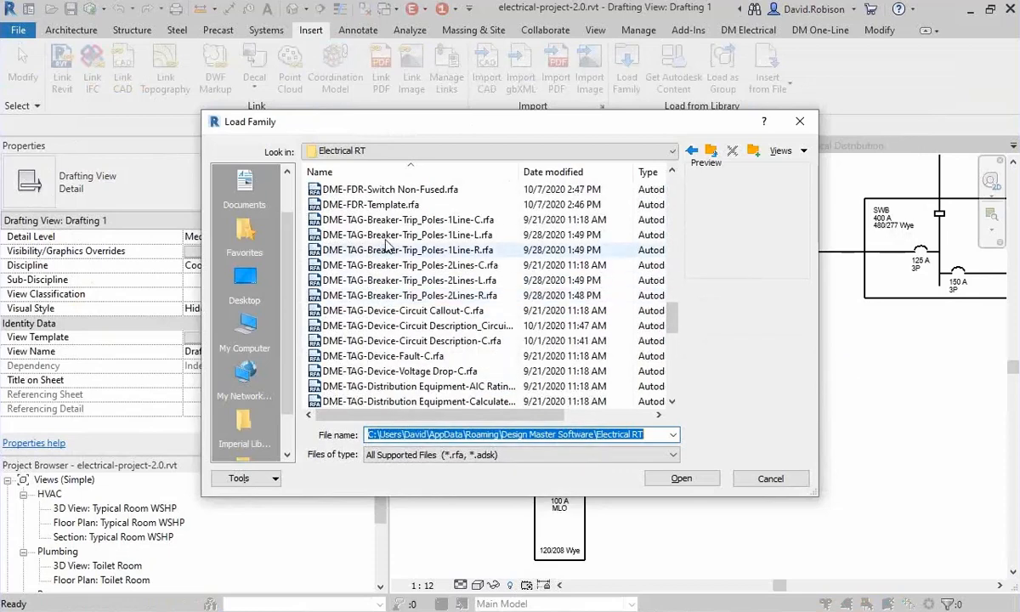
click(391, 219)
scroll(403, 339, down, 10)
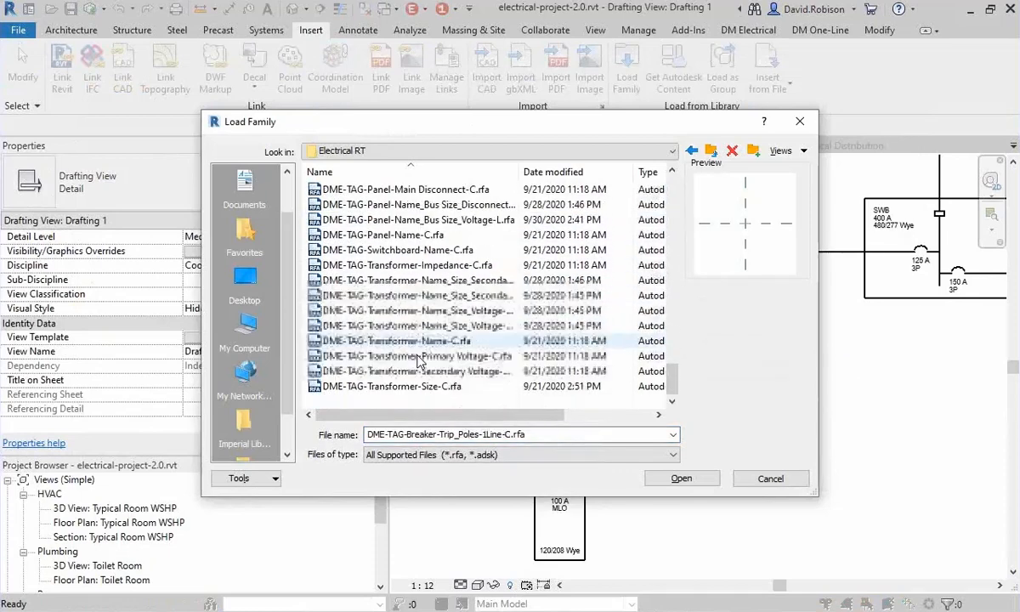
shift+click(410, 386)
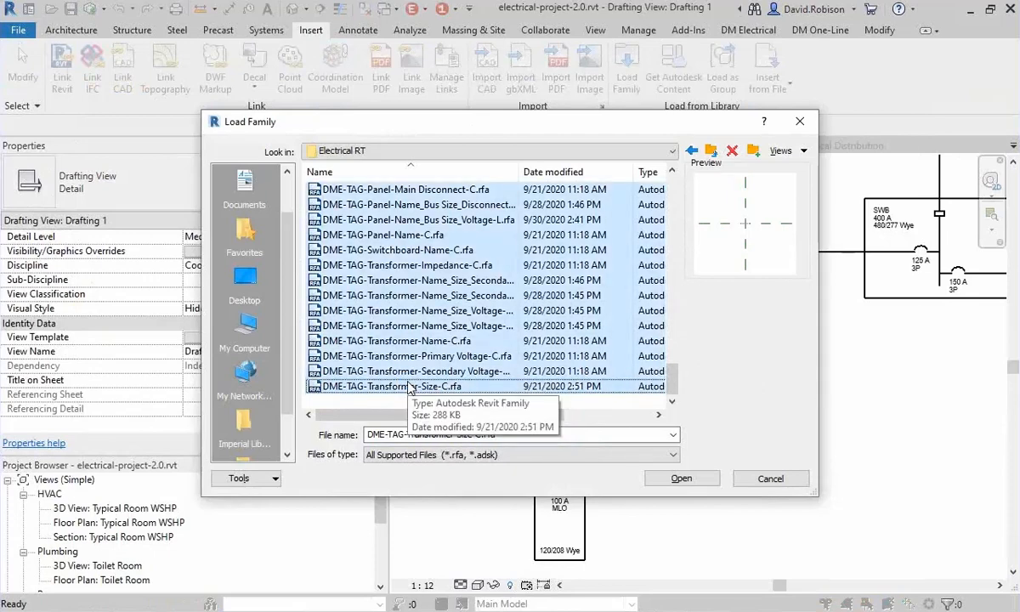
click(668, 478)
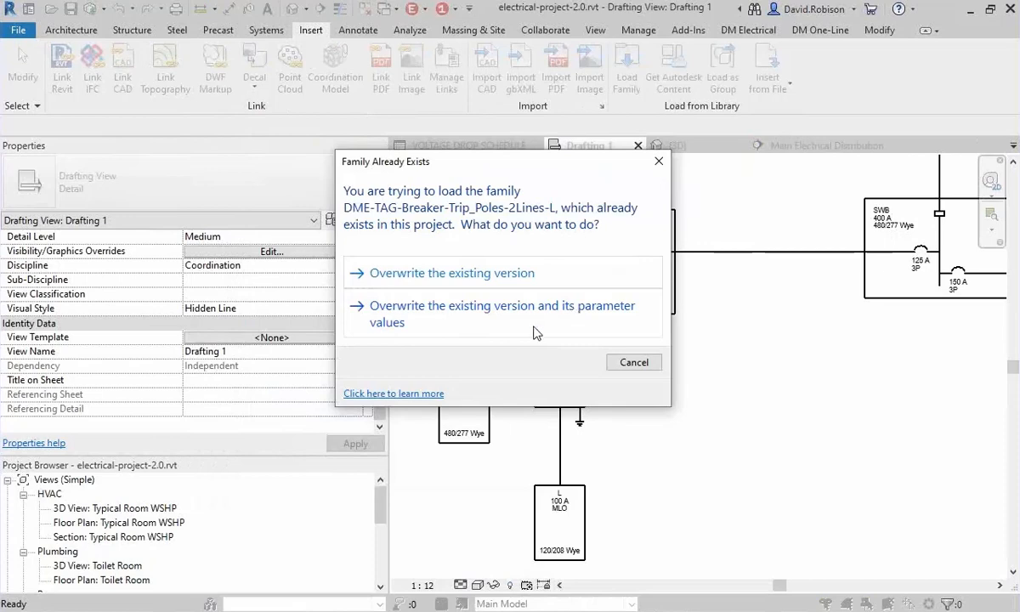
Overwrite the existing versions of the tag families that are already in the project, including Distribution Equipment-Name-L and Distribution Equipment-Voltage-C.
click(537, 327)
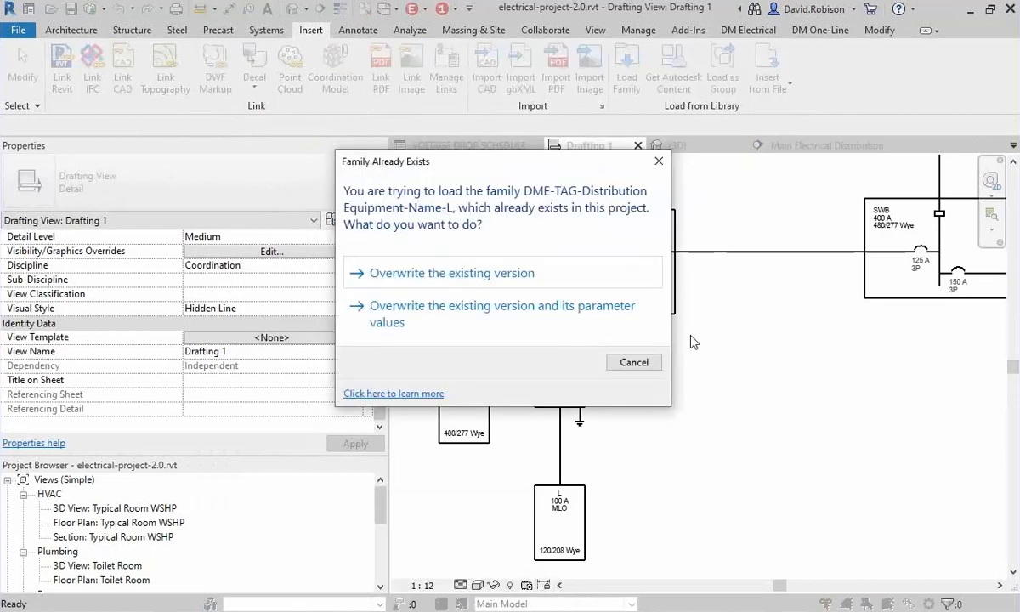
click(530, 280)
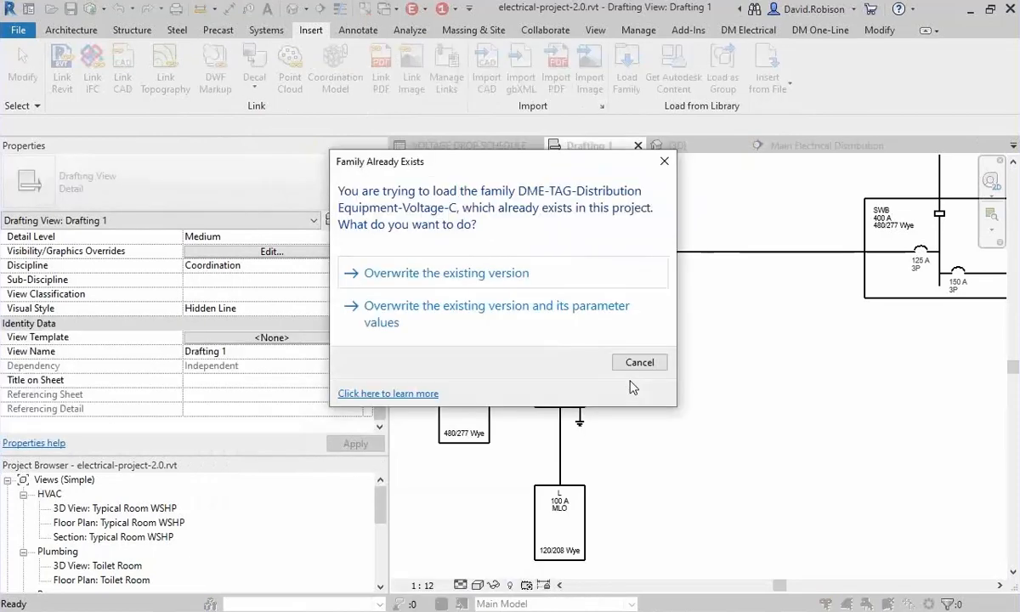
click(521, 273)
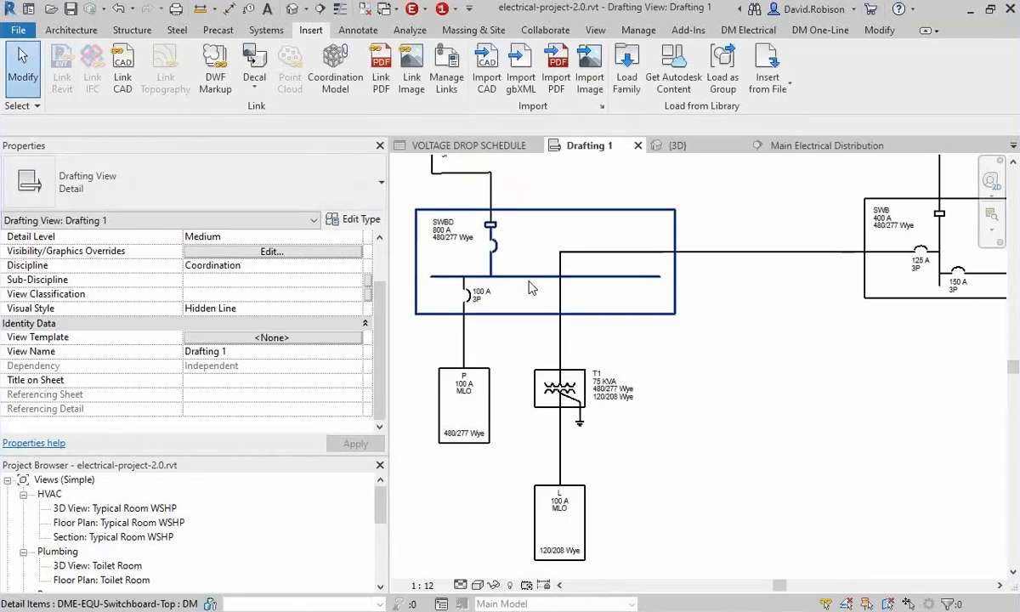
Place a tag with a leader on the upper edge of the SWBD switchboard using Tag by Category.
click(601, 210)
scroll(578, 280, up, 2)
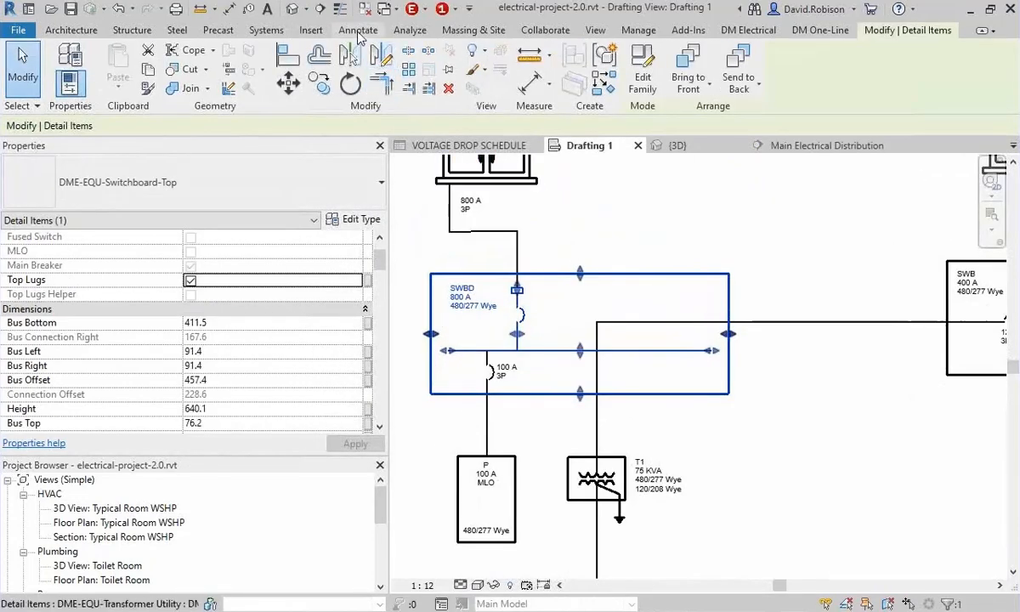
click(358, 30)
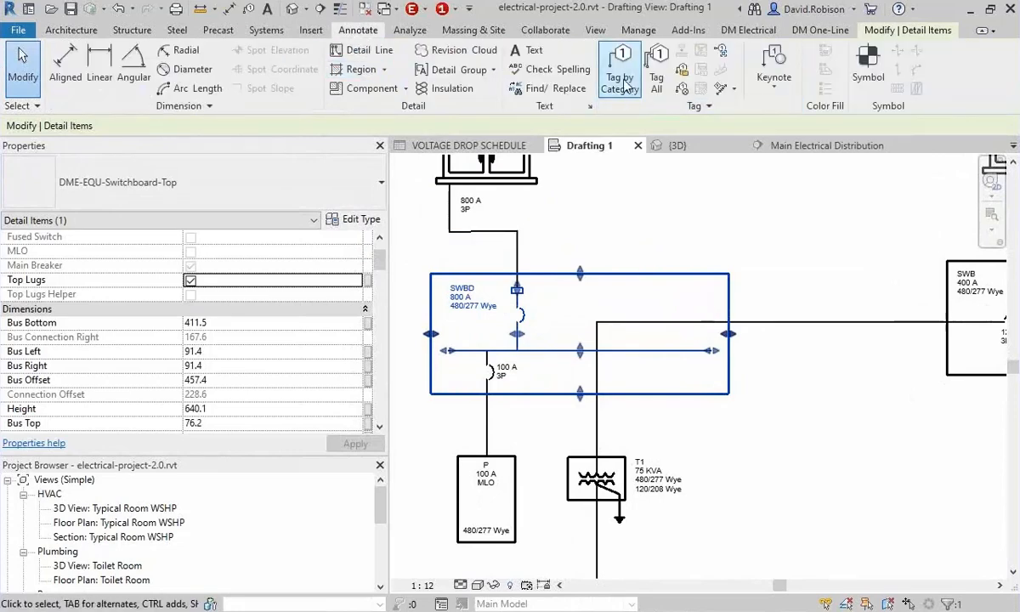
click(619, 68)
click(620, 278)
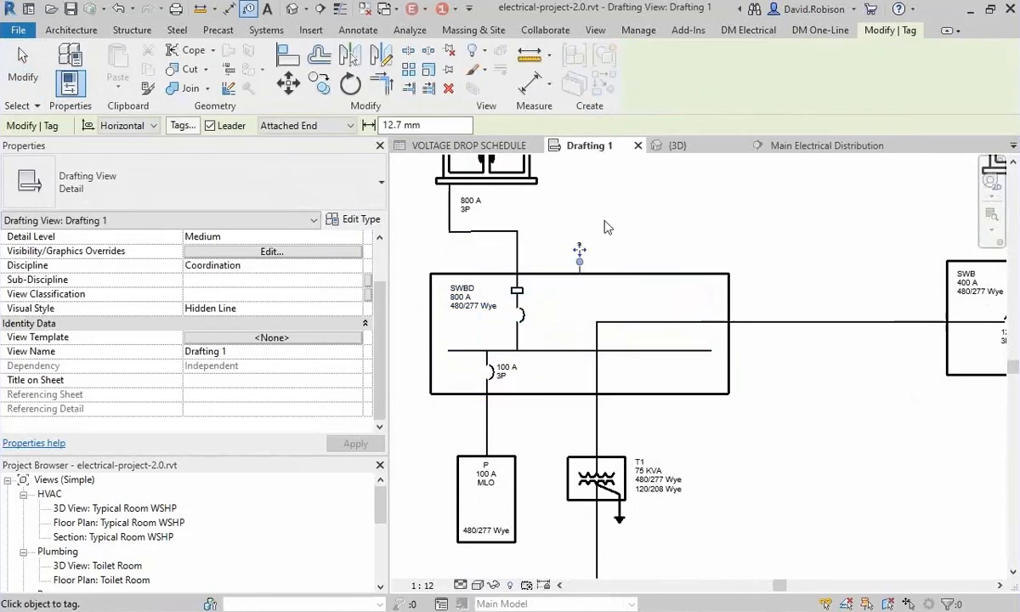
key(Escape)
Change the new SWBD tag's type to DME-TAG-Distribution Equipment-Fault-C, searching the types for "fault".
scroll(581, 255, up, 3)
click(586, 253)
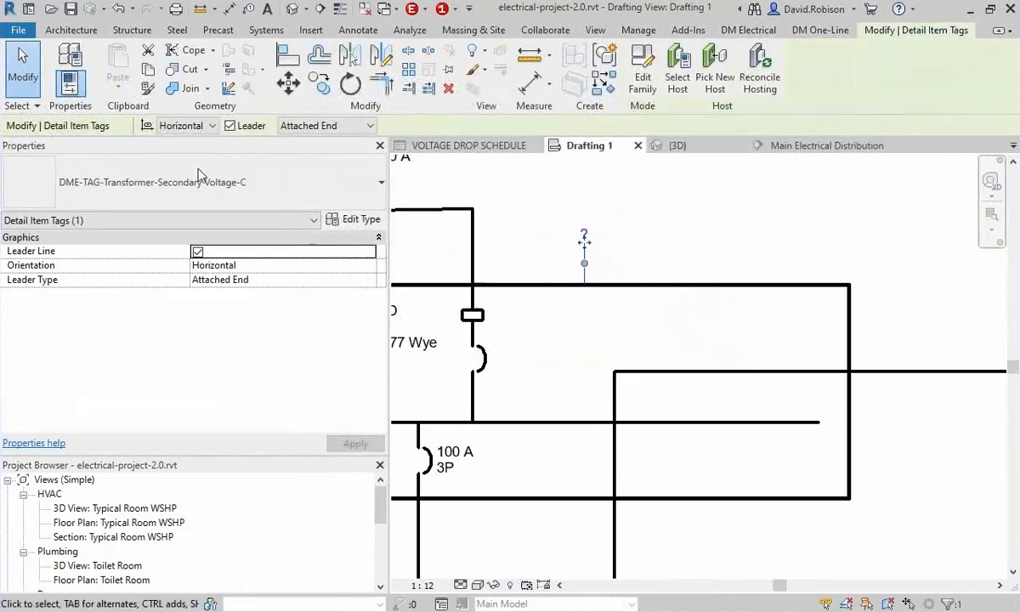
click(192, 188)
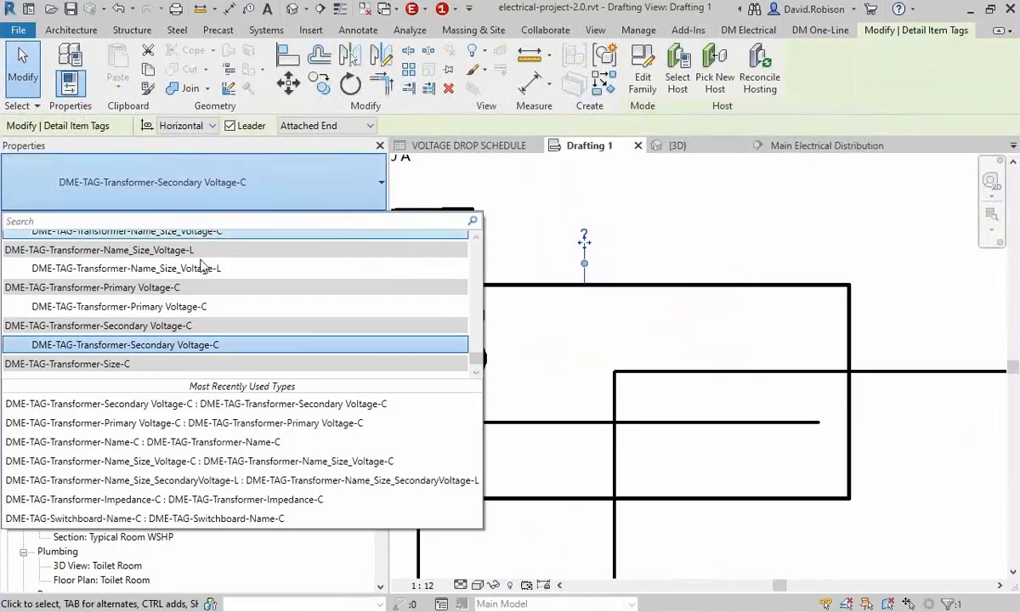
scroll(161, 341, up, 2)
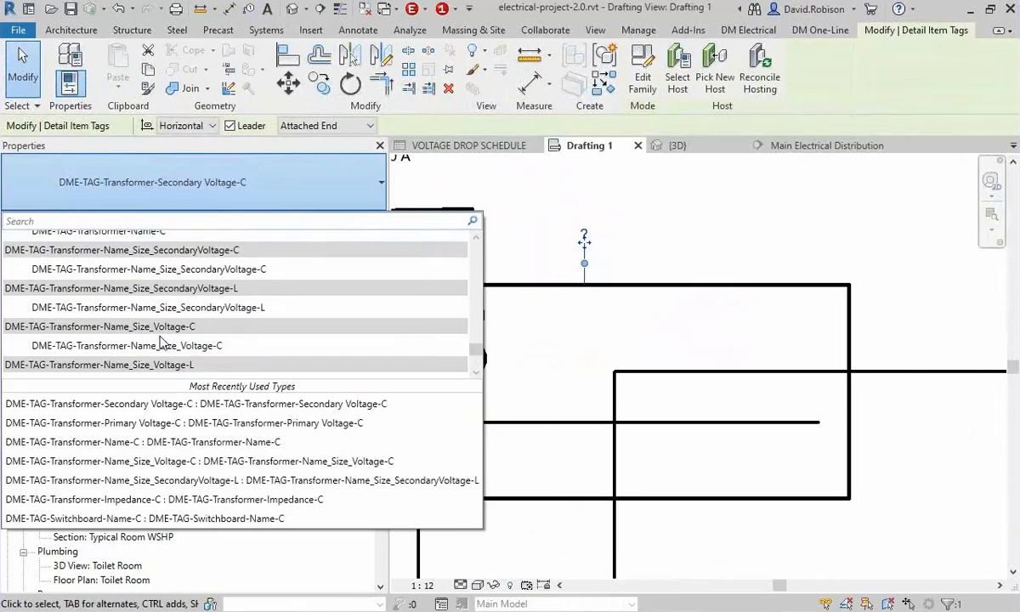
text(fault)
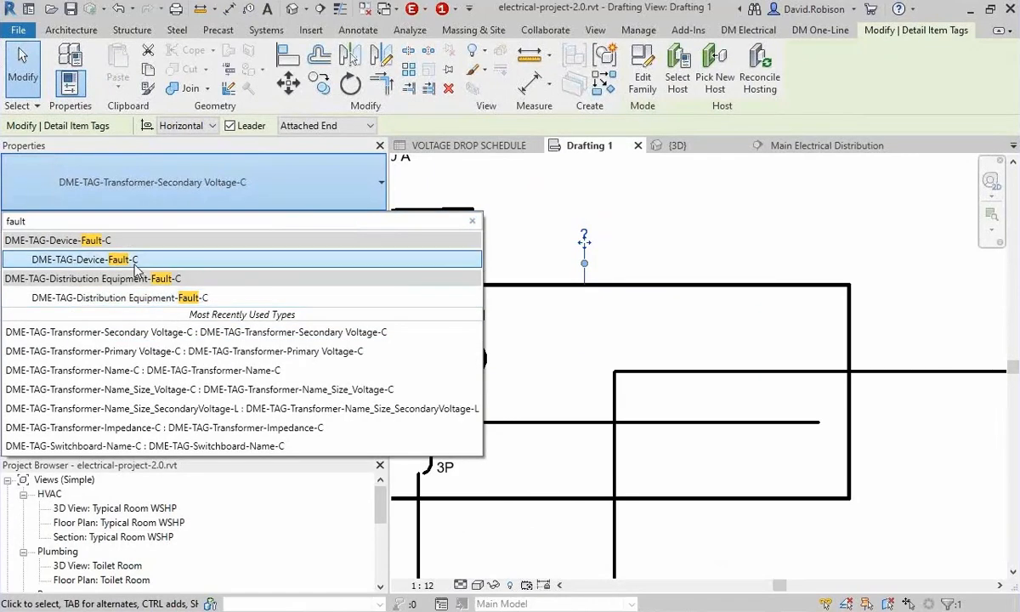
click(128, 298)
click(616, 270)
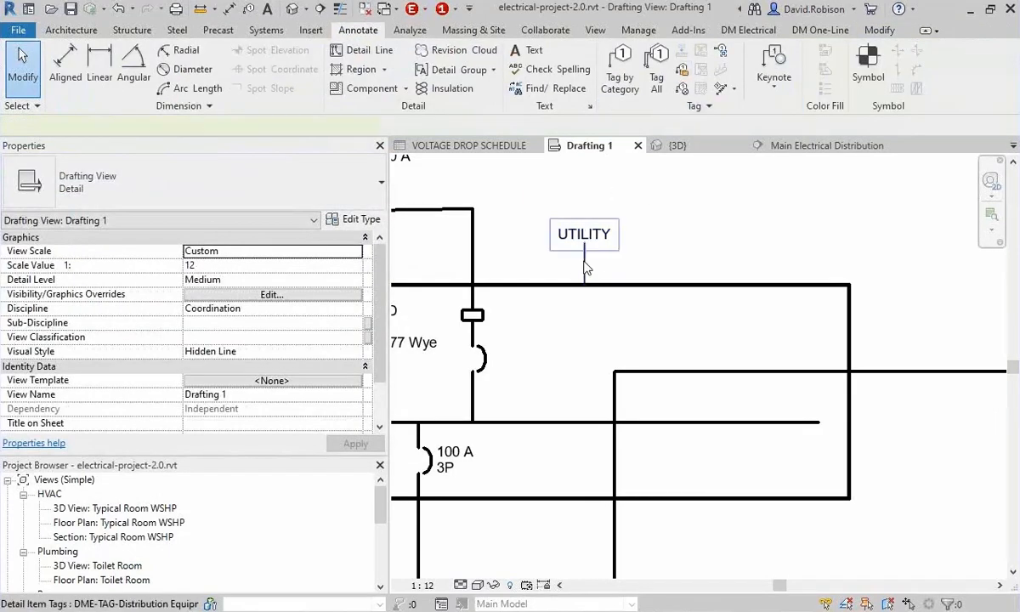
Run Calculate Whole Project to update the fault value shown by the SWBD tag.
click(584, 255)
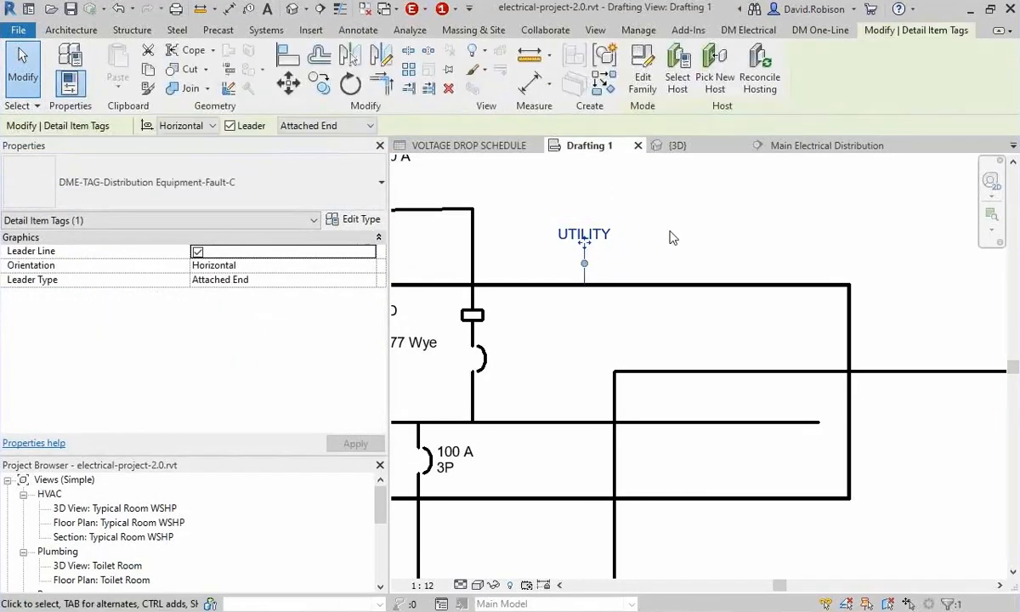
click(751, 32)
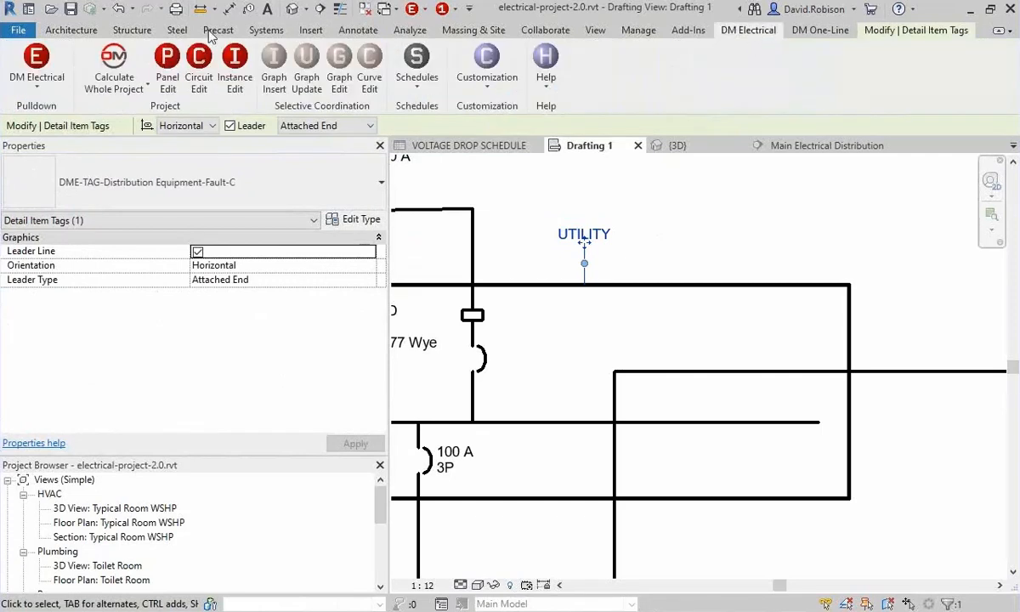
click(113, 58)
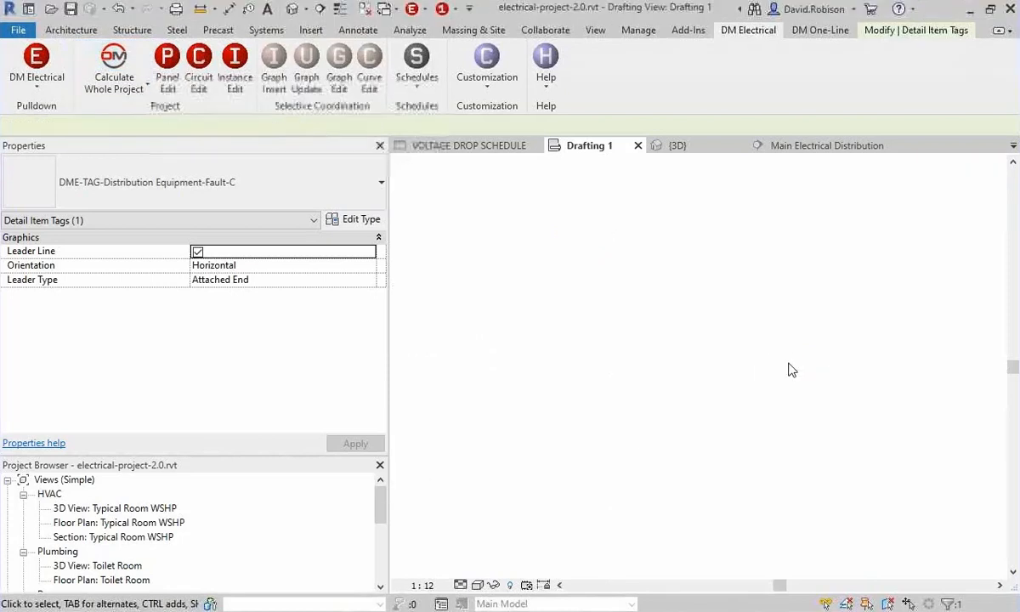
click(736, 252)
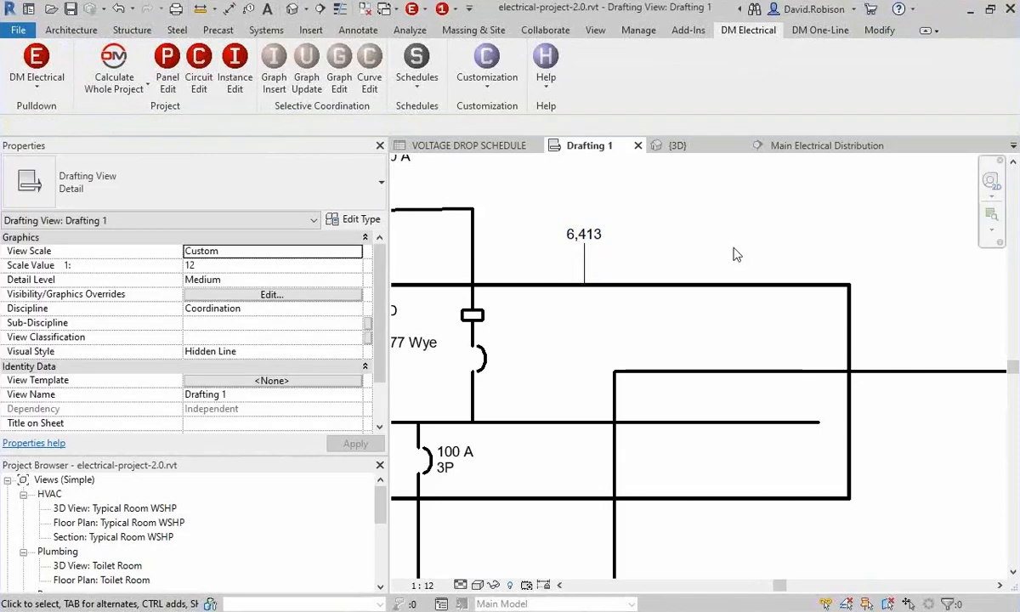
Open the family of the SWBD fault tag, DME-TAG-Distribution Equipment-Fault-C, for editing.
click(593, 238)
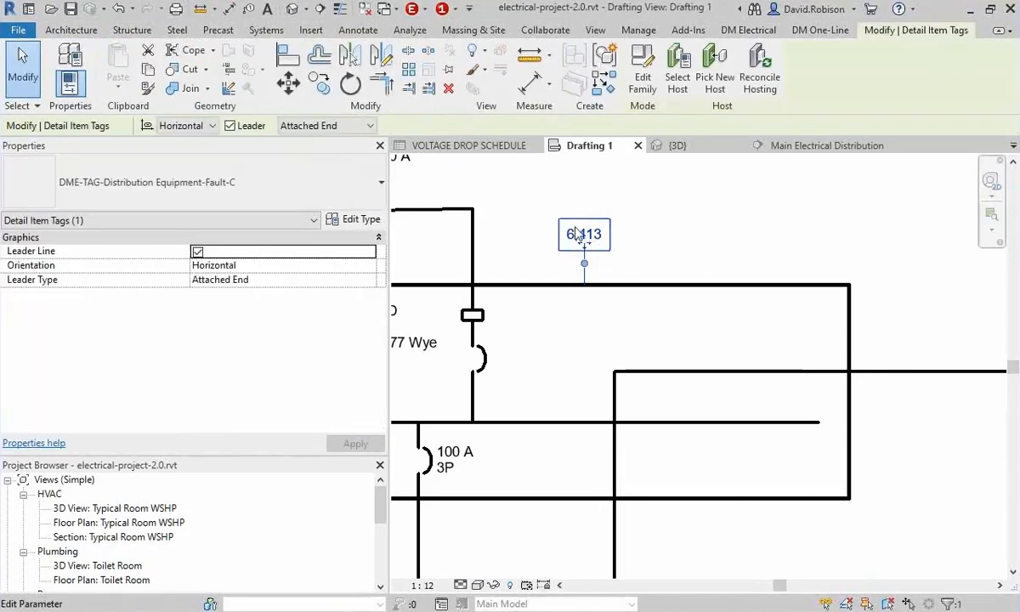
click(643, 76)
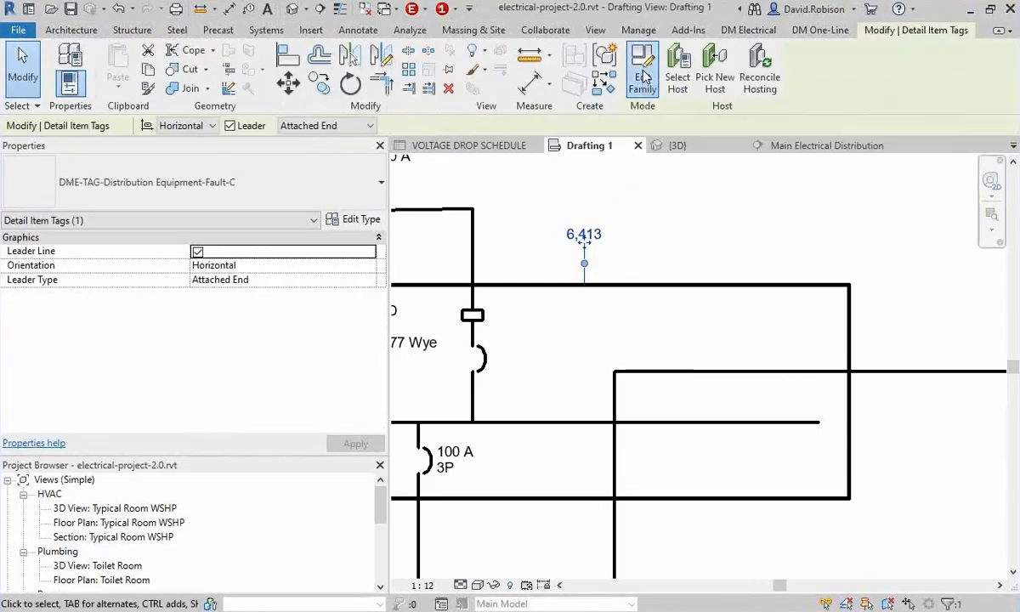
scroll(693, 364, up, 5)
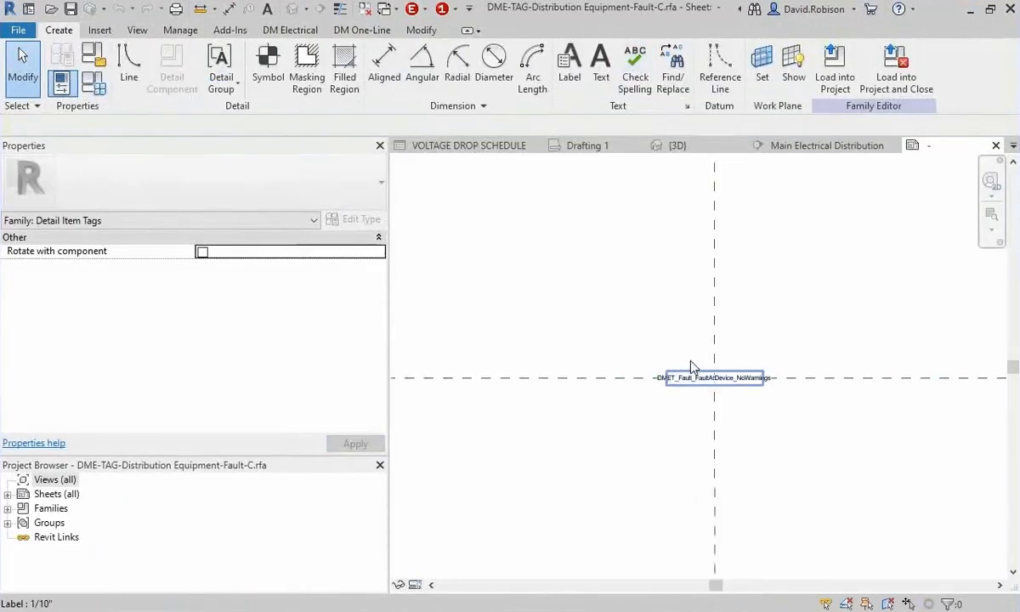
middle_drag(822, 328, 776, 294)
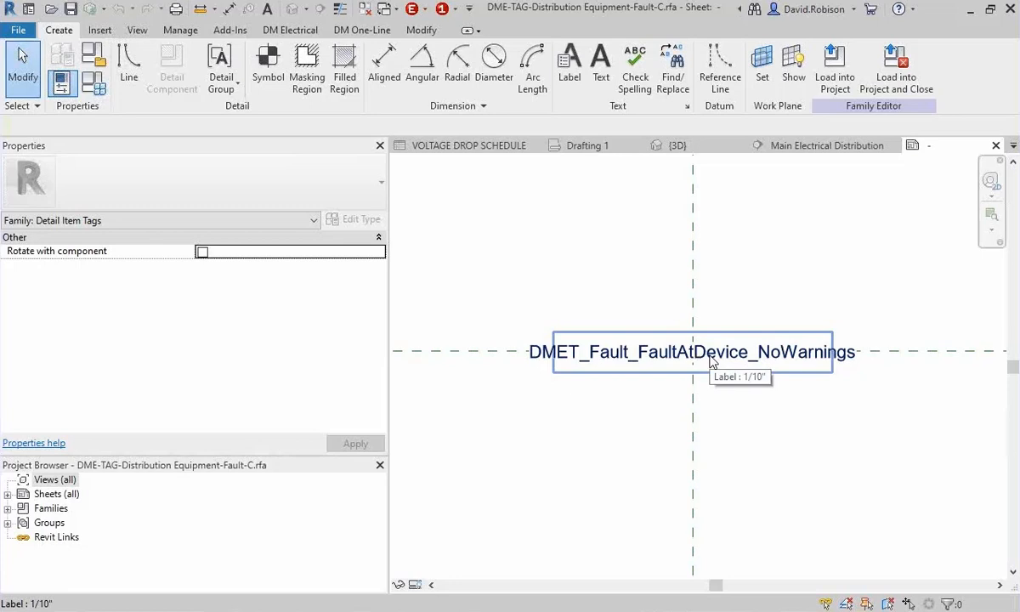
Edit the DMET_Fault_FaultAtDevice_NoWarnings label and start adding a shared parameter, agreeing to choose a shared parameter file.
click(712, 361)
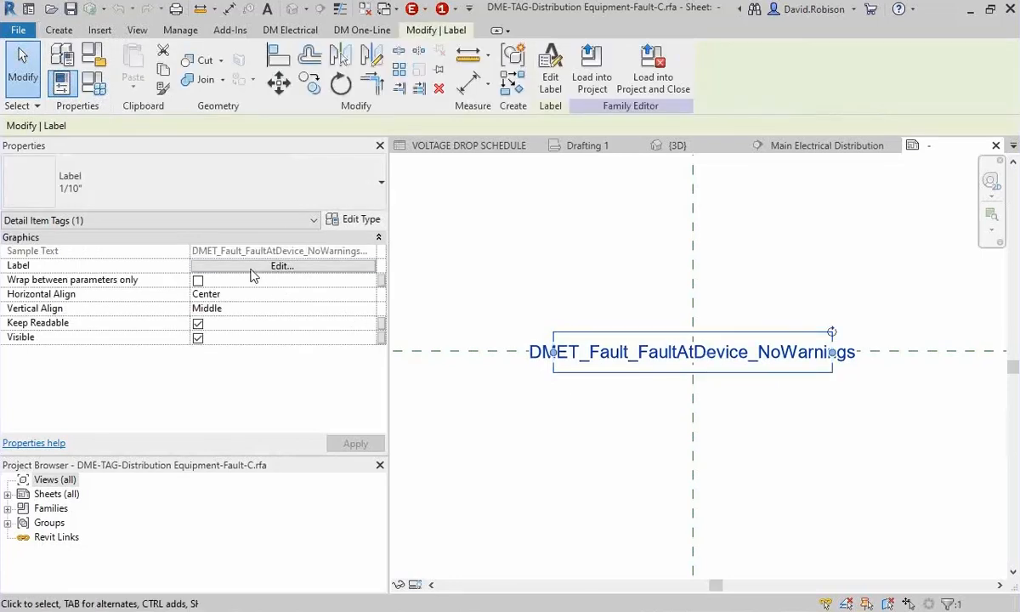
click(281, 266)
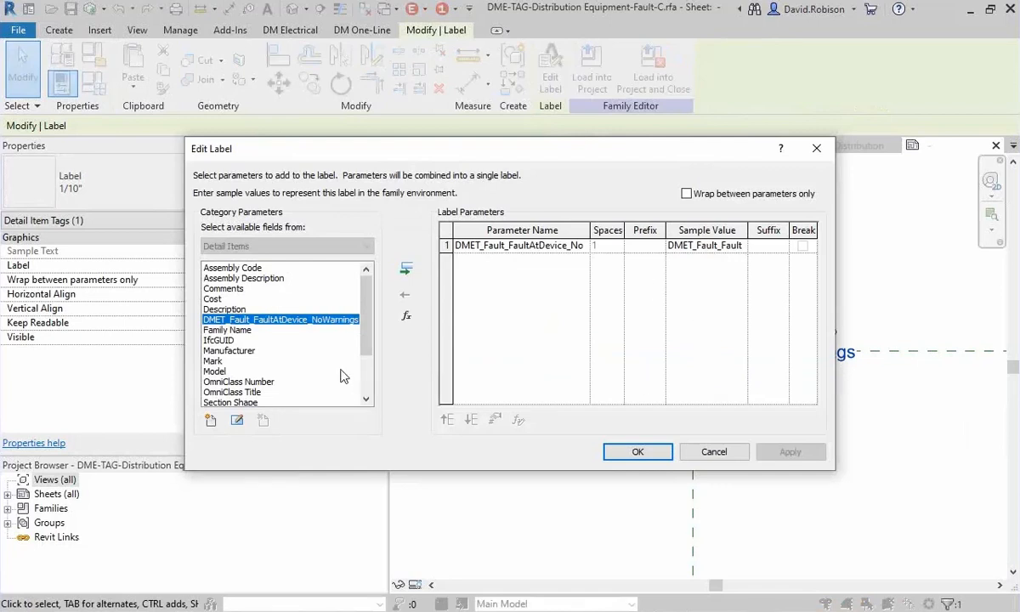
click(212, 420)
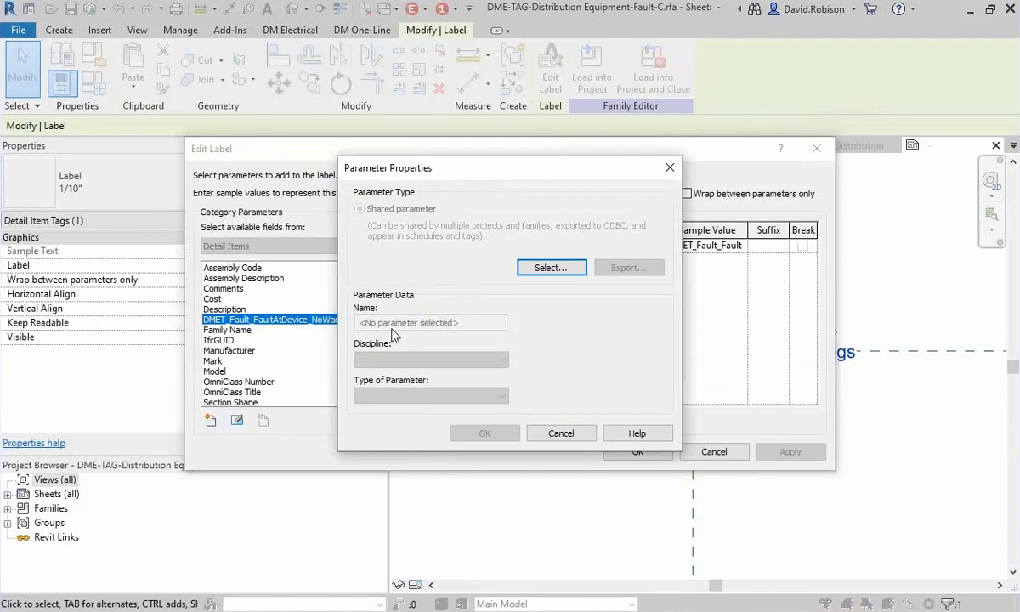
click(567, 268)
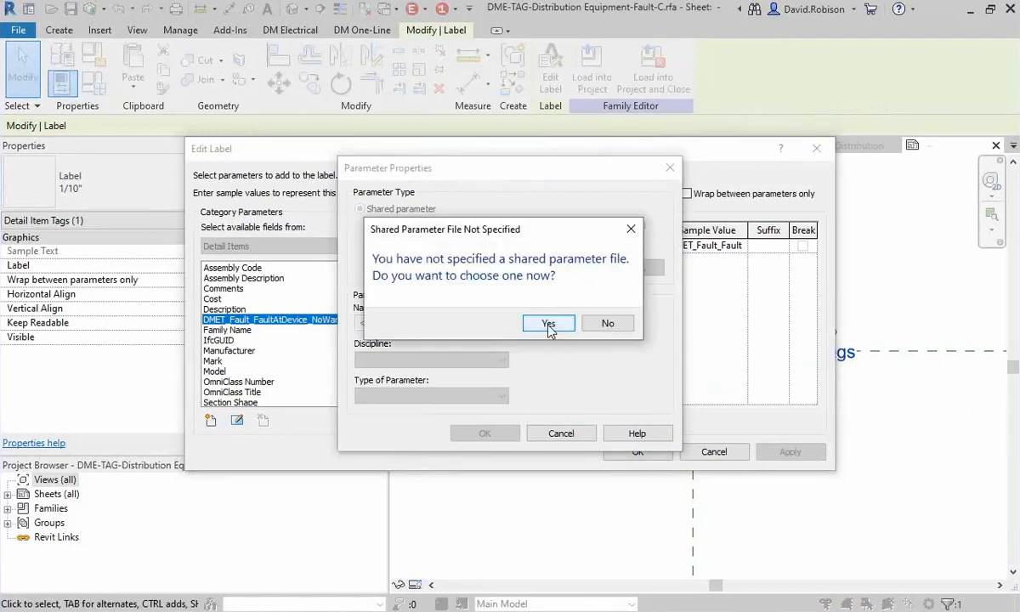
click(549, 324)
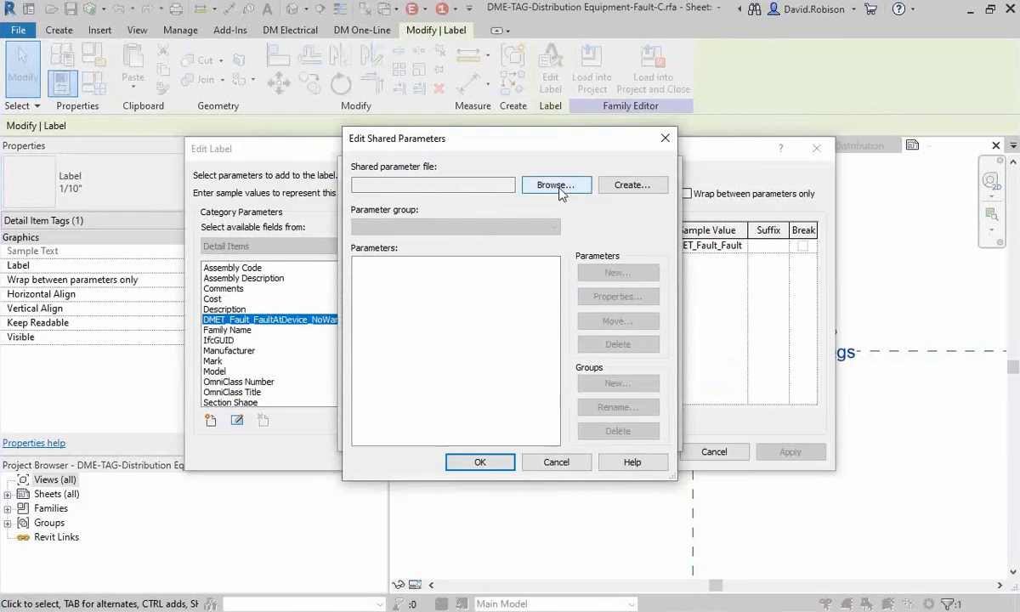
Browse for a shared parameter file in c:\Program Files\Design Master Software\Electrical RT.
click(558, 185)
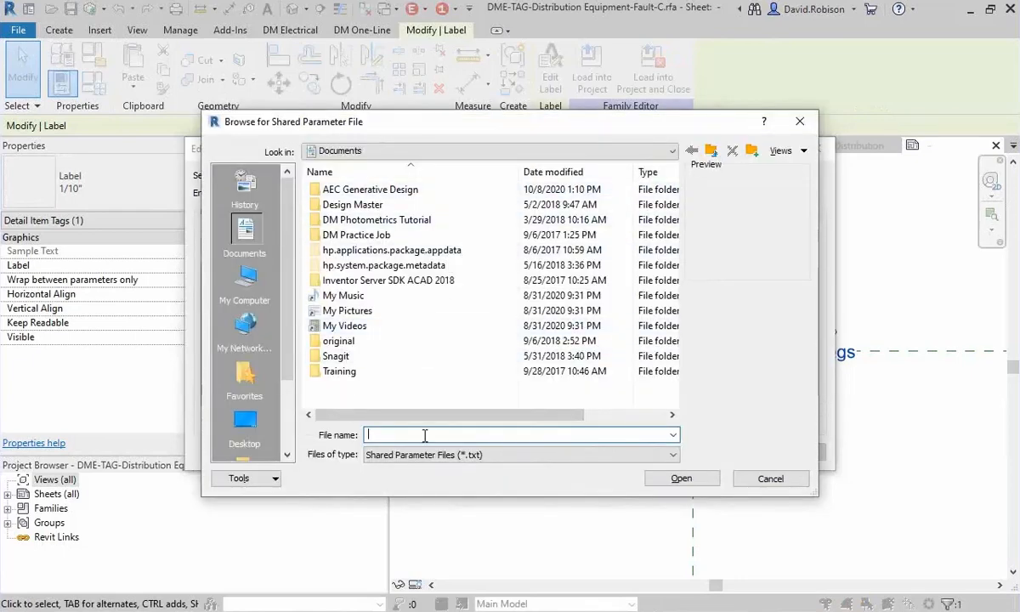
text(c:\Program Files)
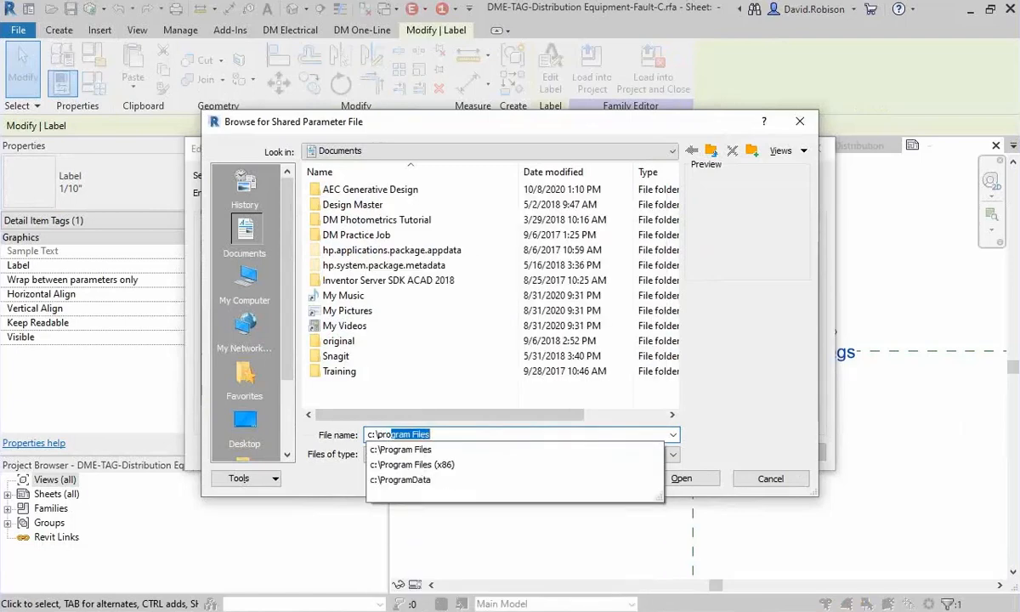
text(\D)
key(Down)
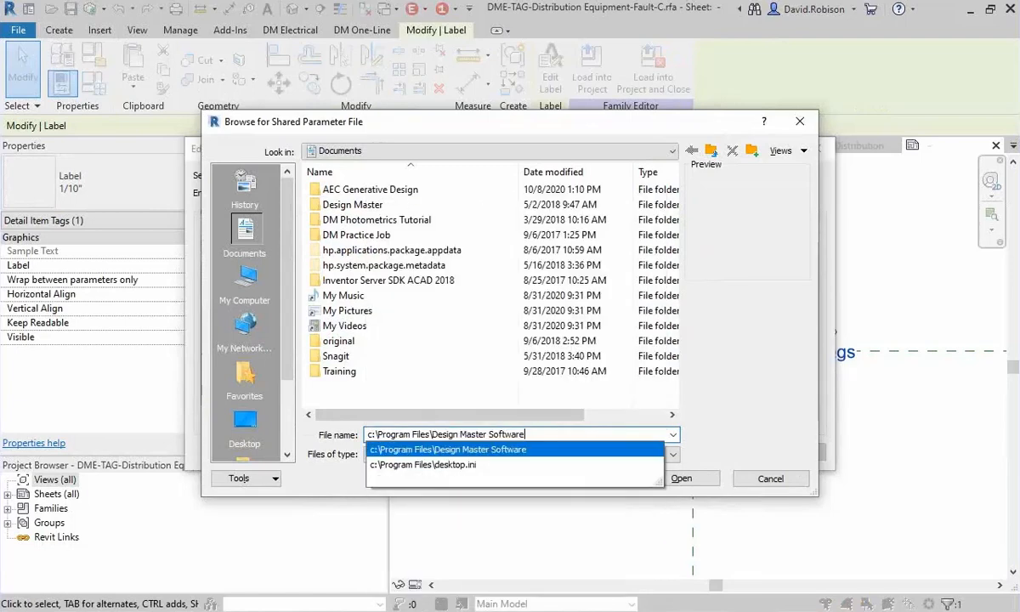
key(Return)
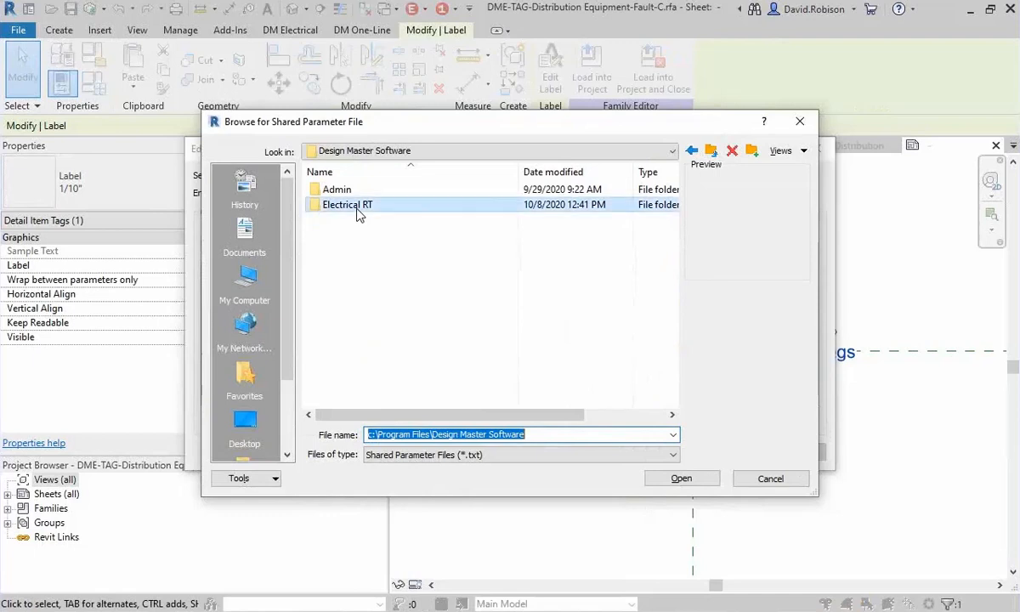
double_click(353, 204)
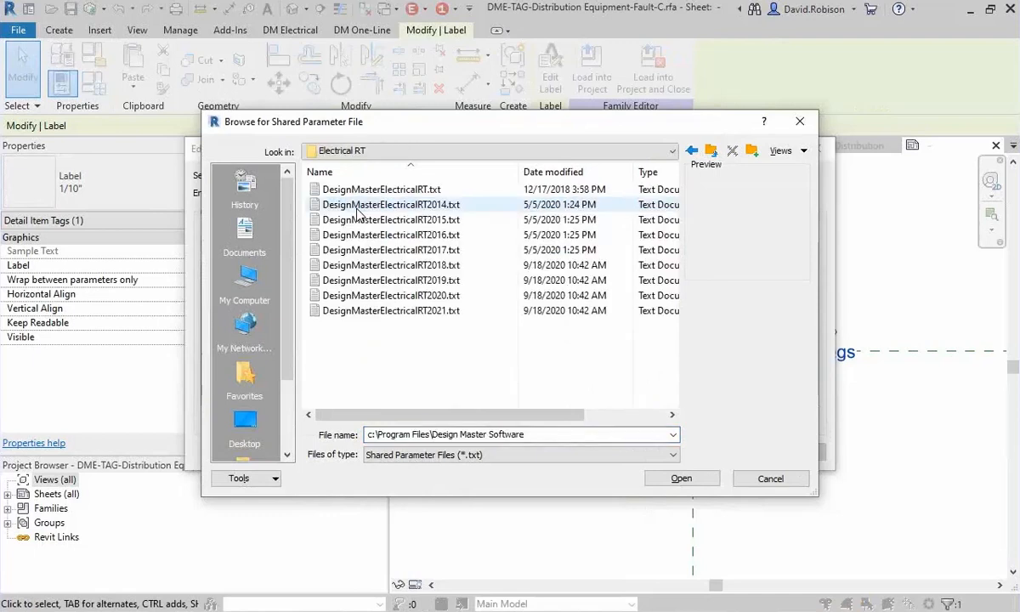
Load DesignMasterElectricalRT2021.txt as the shared parameter file.
click(434, 315)
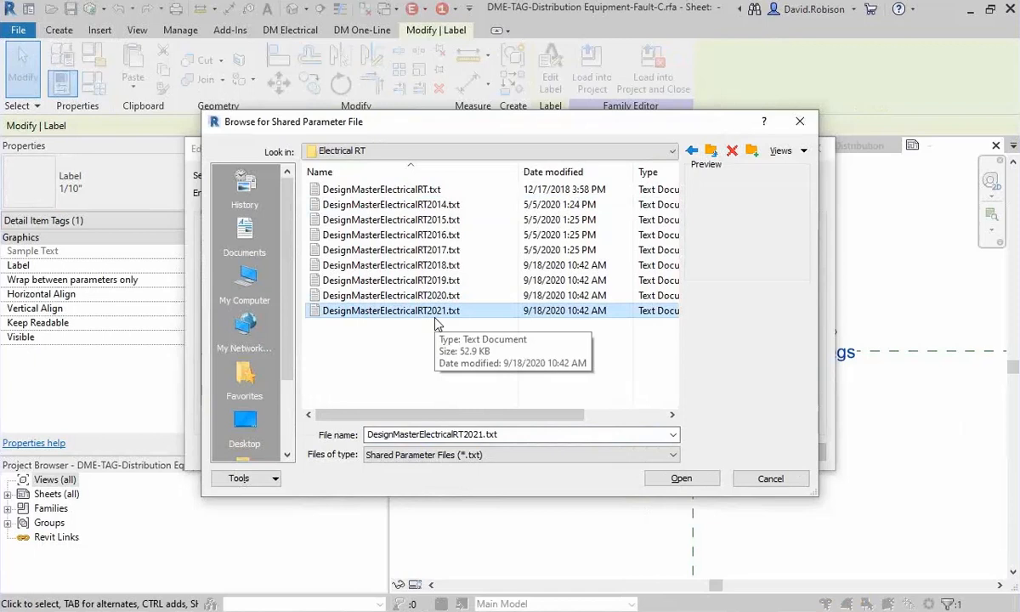
click(436, 267)
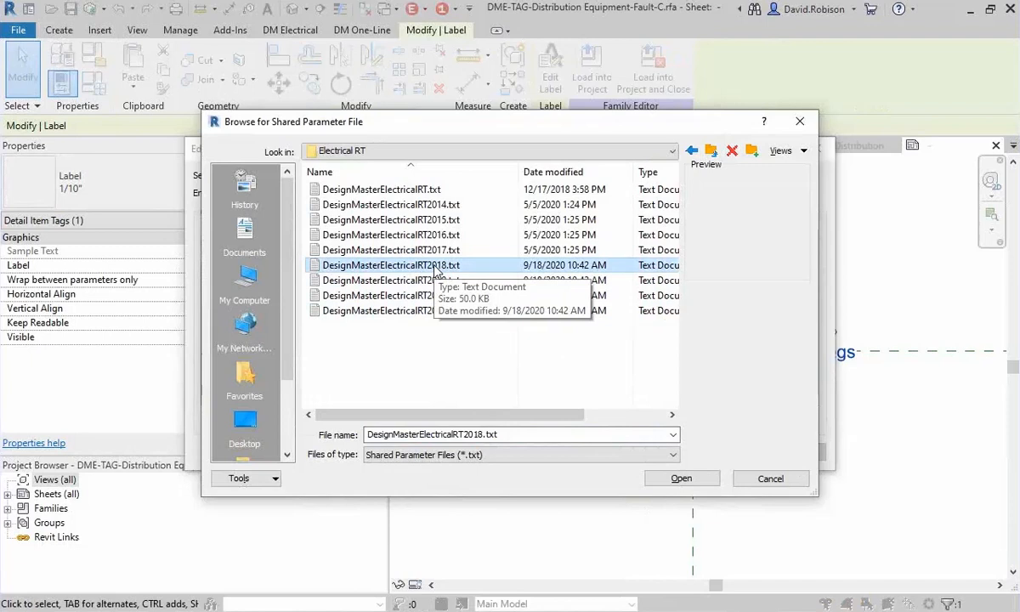
click(501, 250)
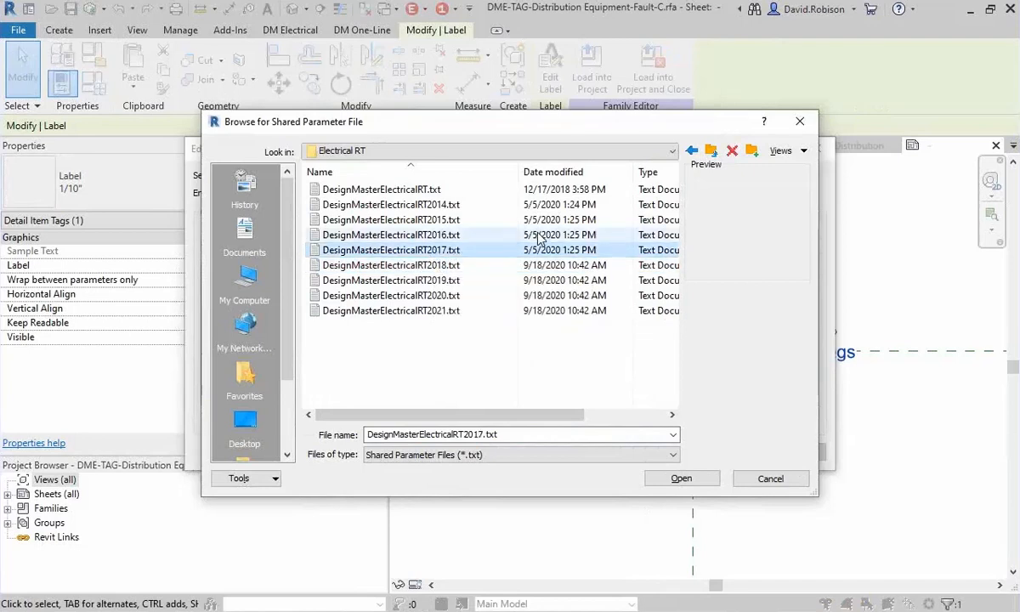
key(Up)
key(Down)
key(Up)
key(Up)
key(Up)
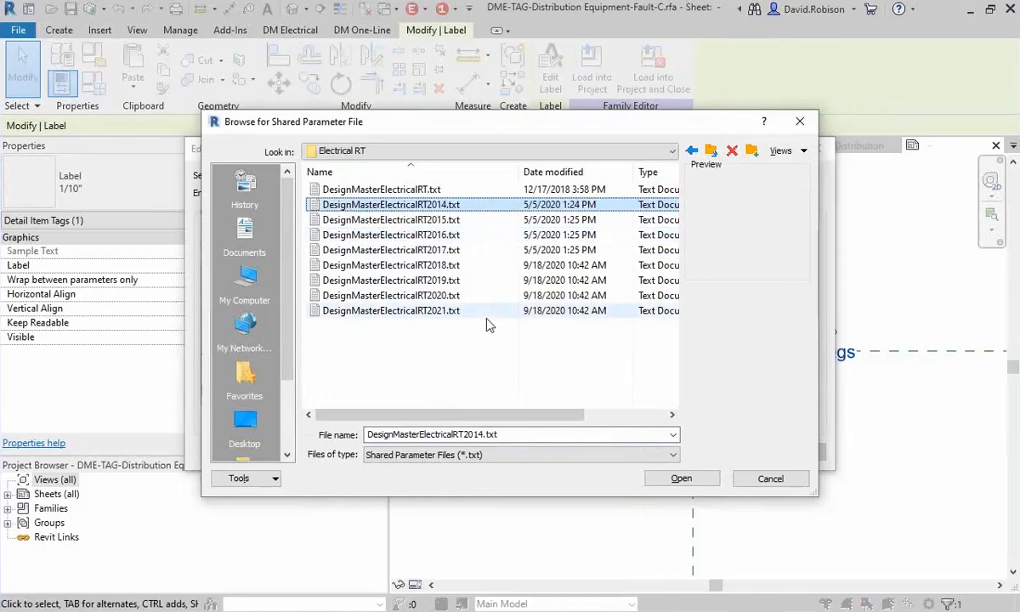
click(425, 311)
click(679, 477)
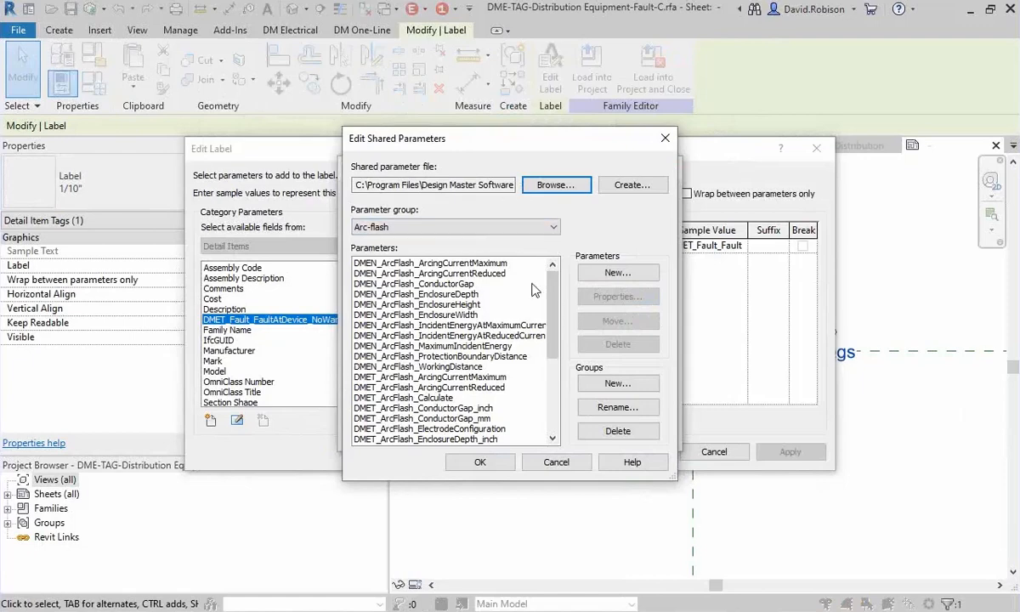
Add the shared parameter DMET_VoltageDrop_Feeder from the Voltage Drop group to the label's available parameters.
scroll(519, 280, down, 5)
click(408, 226)
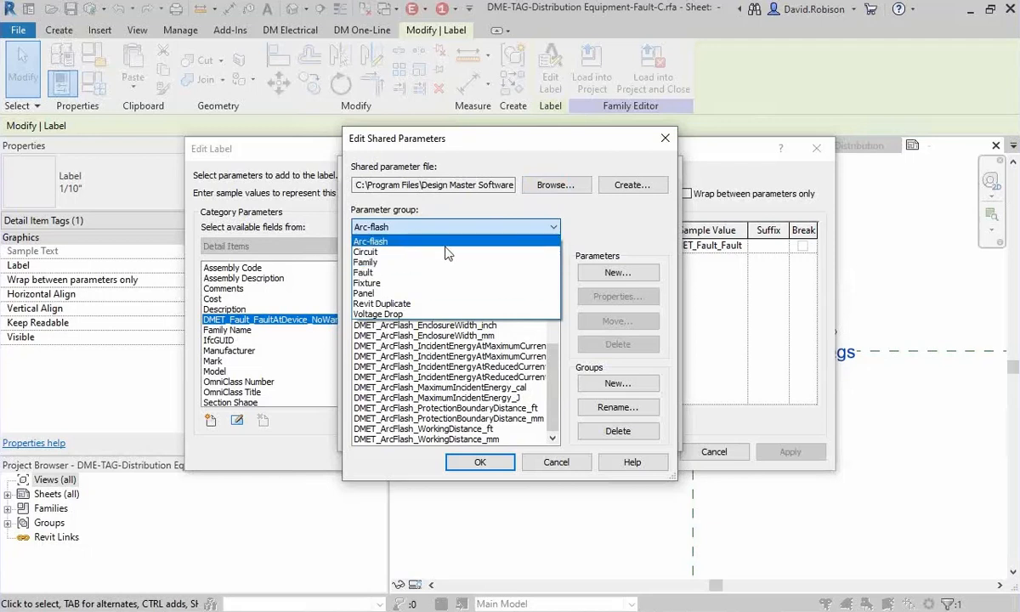
click(399, 314)
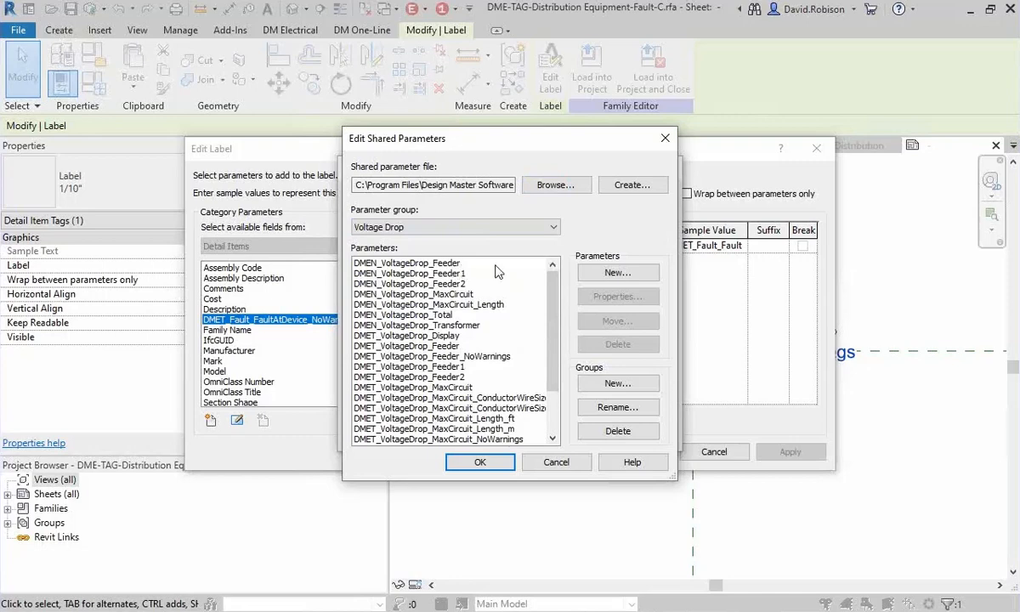
click(442, 347)
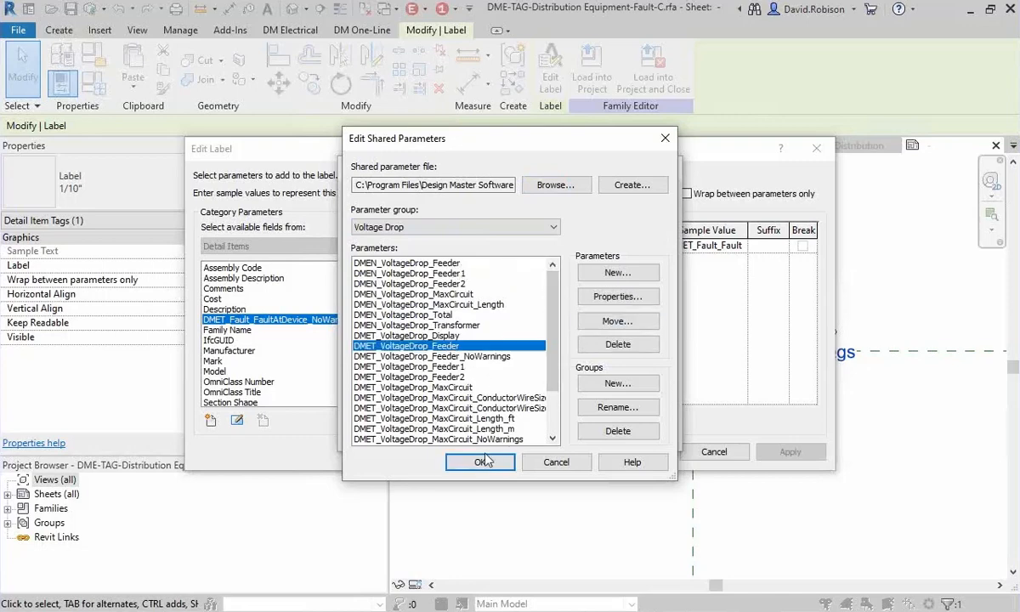
click(482, 461)
click(510, 226)
click(425, 313)
click(433, 344)
click(463, 446)
click(481, 435)
Put DMET_VoltageDrop_Feeder on a second line of the label and set the prefixes "Fault=" and "Voltage Drop=".
click(406, 268)
click(802, 246)
click(654, 245)
text(Fault=)
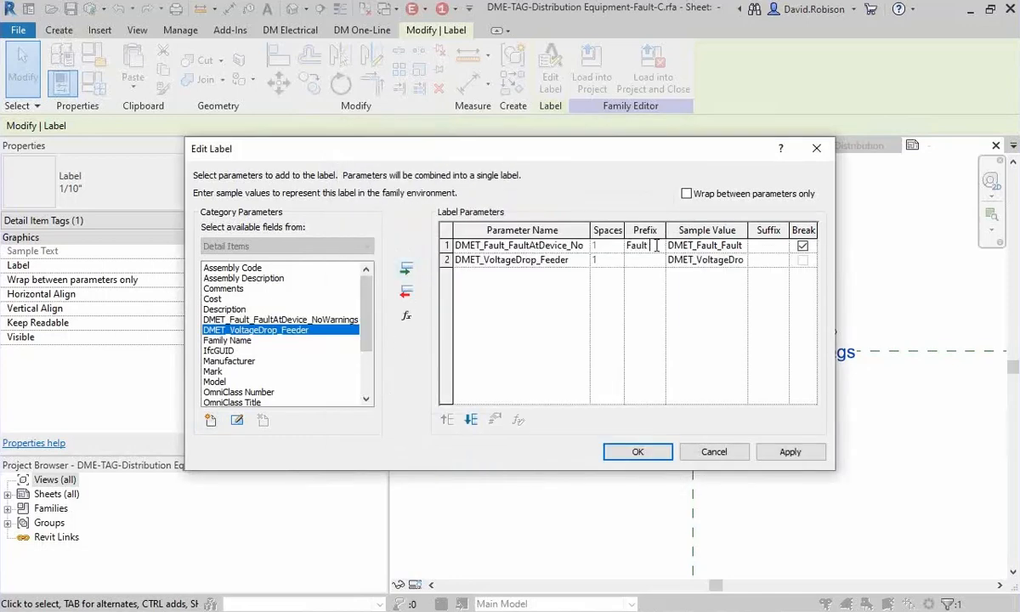
click(648, 261)
text(Voltage Drop=)
key(Tab)
click(637, 451)
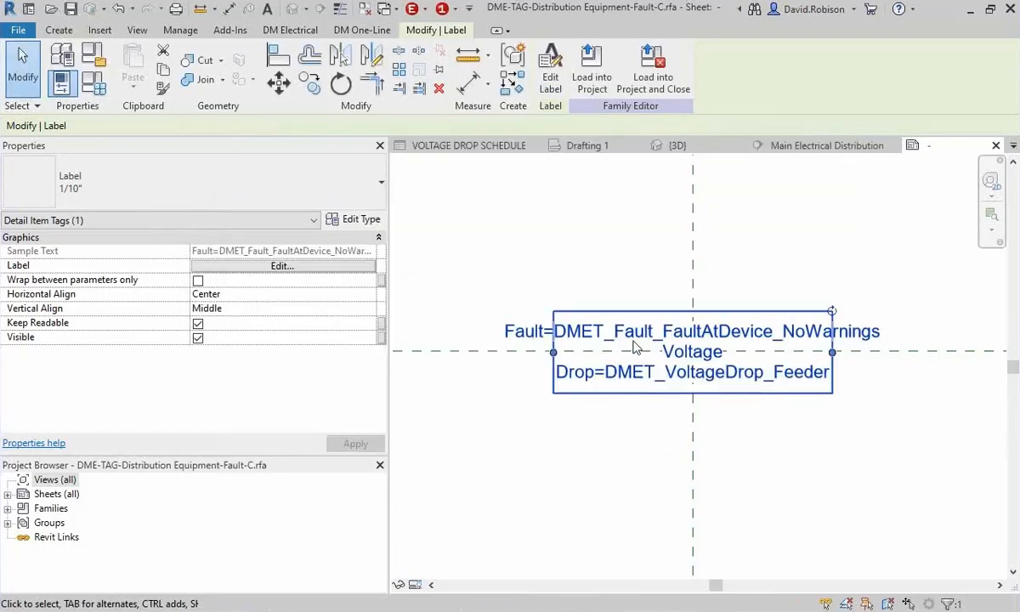
Load the edited fault tag family into the electrical project, overwriting the existing version.
click(582, 74)
click(432, 320)
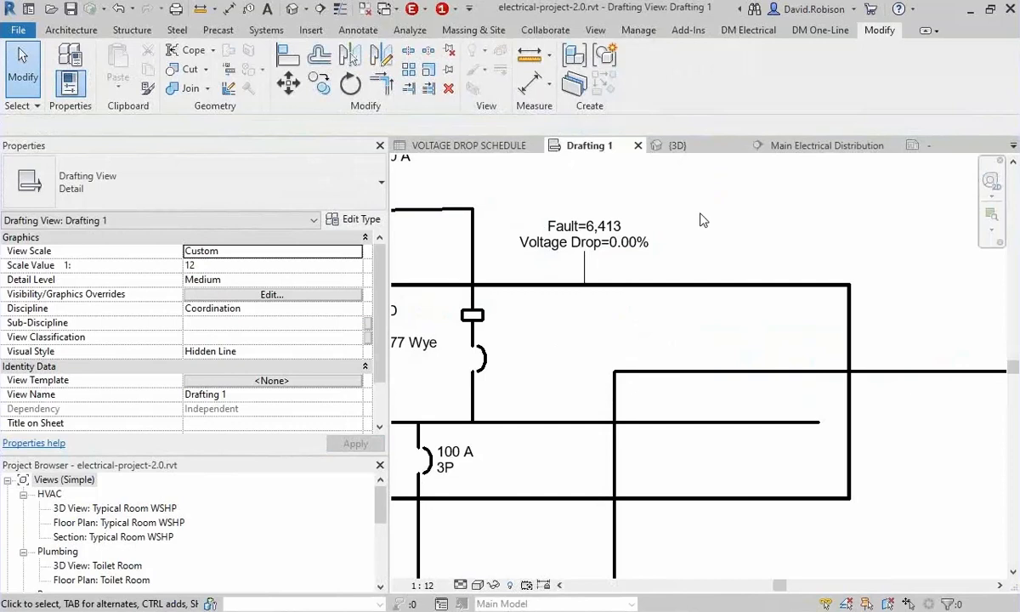
middle_drag(693, 256, 725, 245)
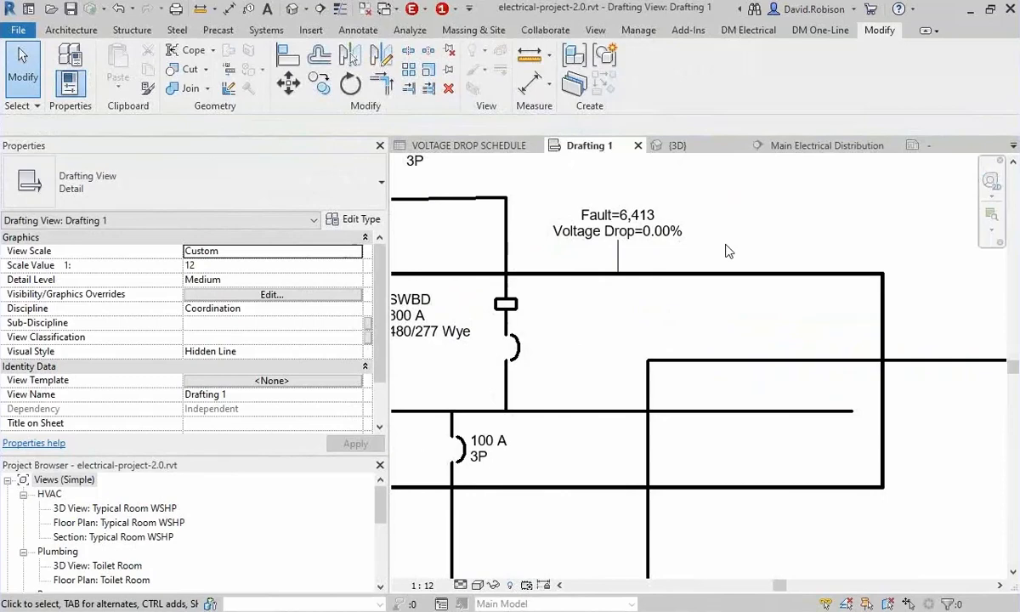
Open the SWBD switchboard's family, DME-EQU-Switchboard-Top, for editing and examine its dimensions and connection points.
click(721, 273)
middle_drag(724, 262, 790, 226)
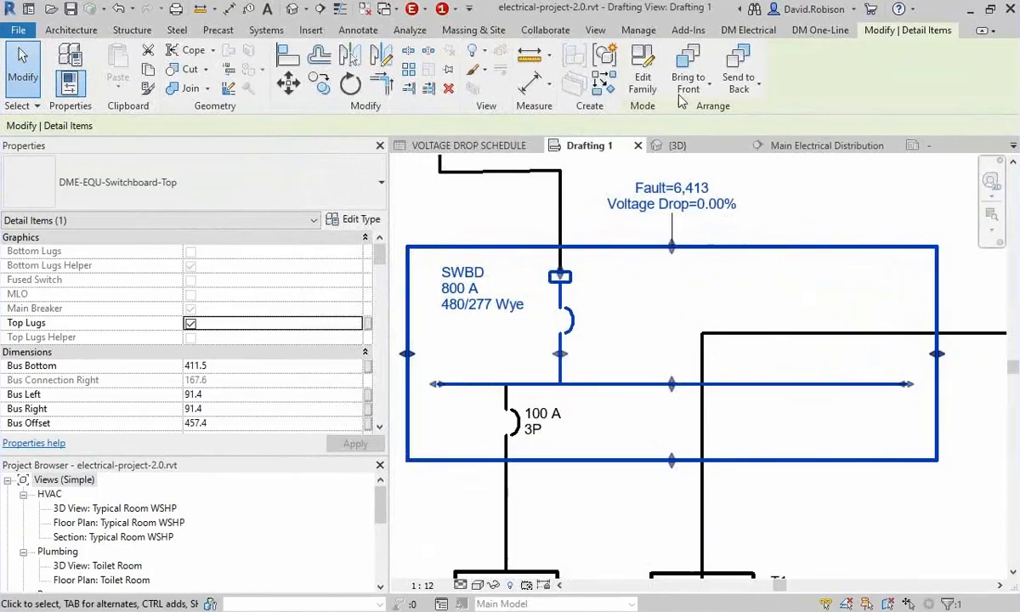
click(642, 75)
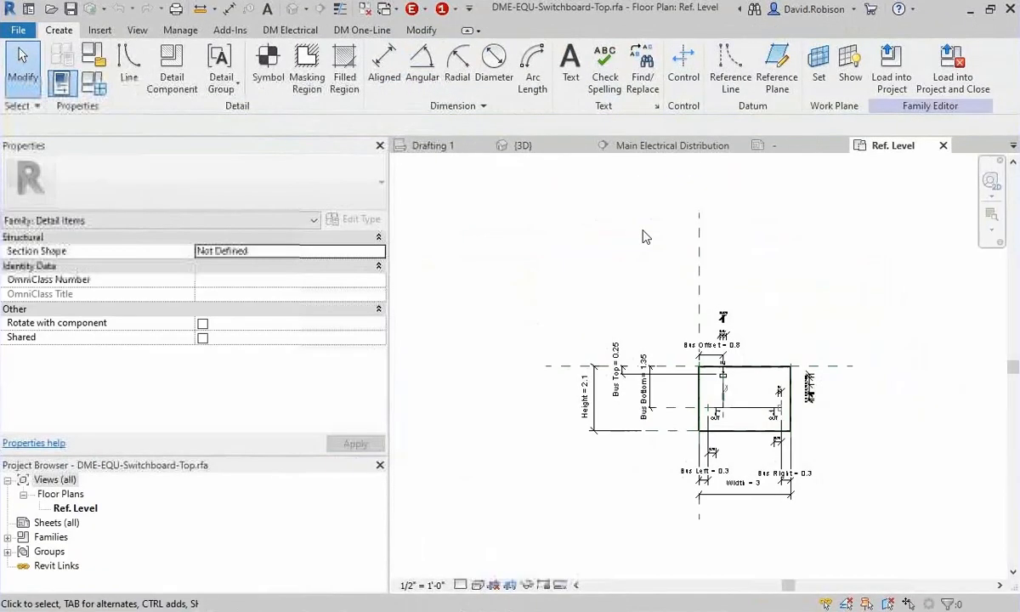
scroll(526, 262, up, 5)
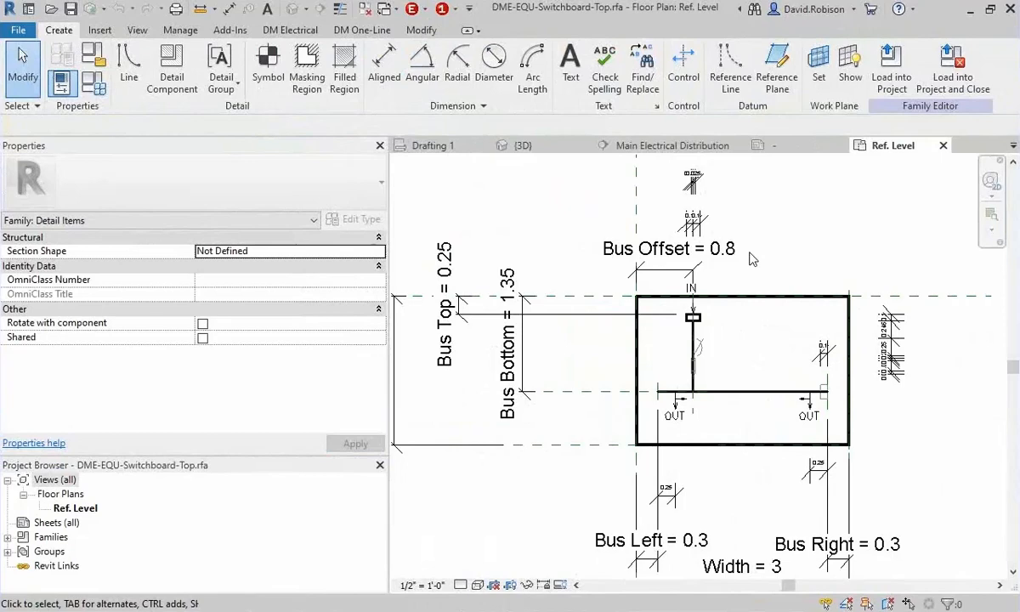
scroll(750, 259, down, 1)
Return to the Drafting 1 view of the one-line diagram.
click(675, 146)
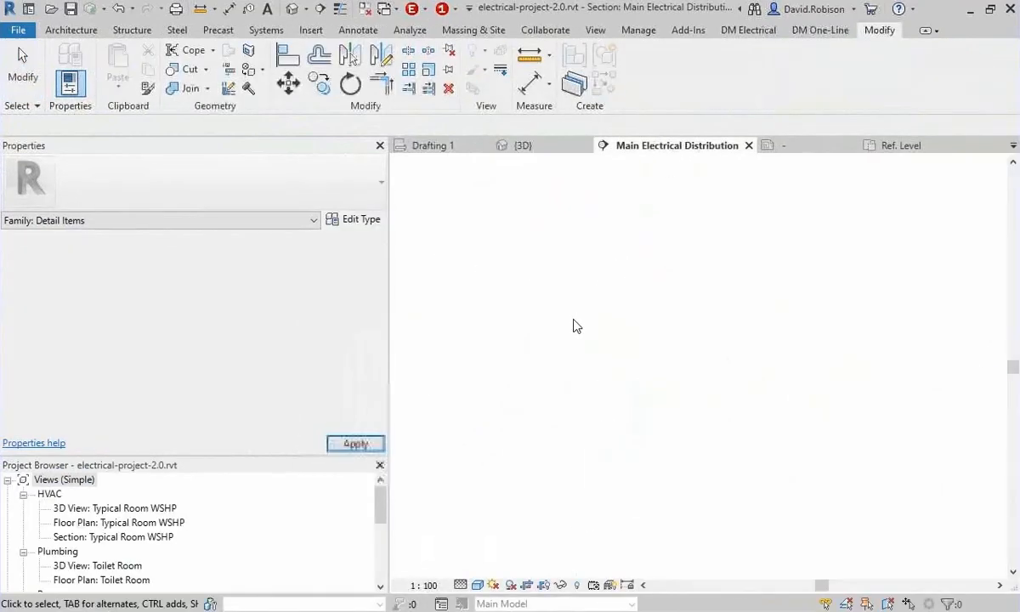
click(532, 146)
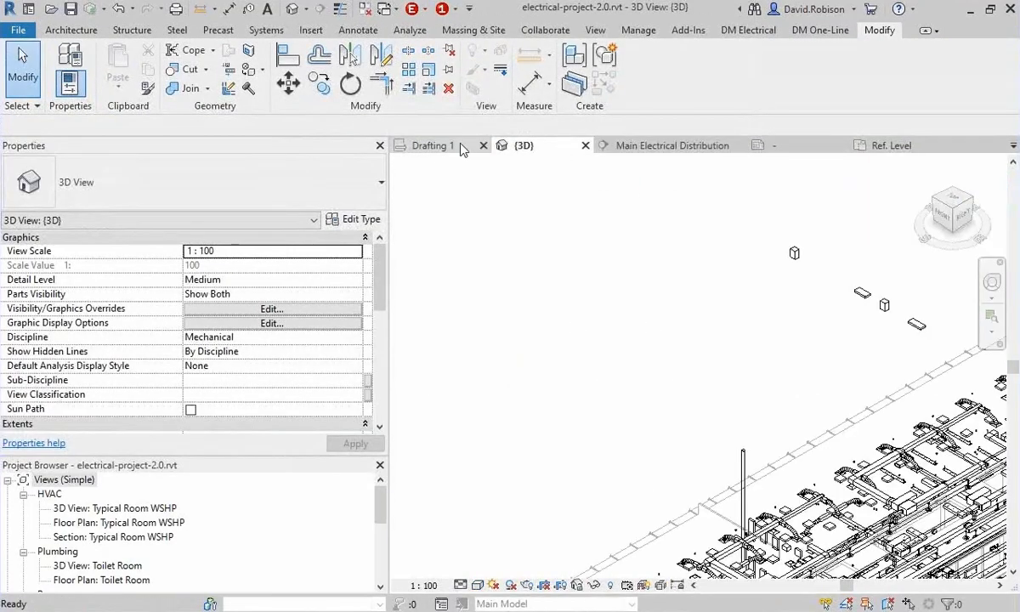
click(431, 145)
scroll(533, 262, down, 2)
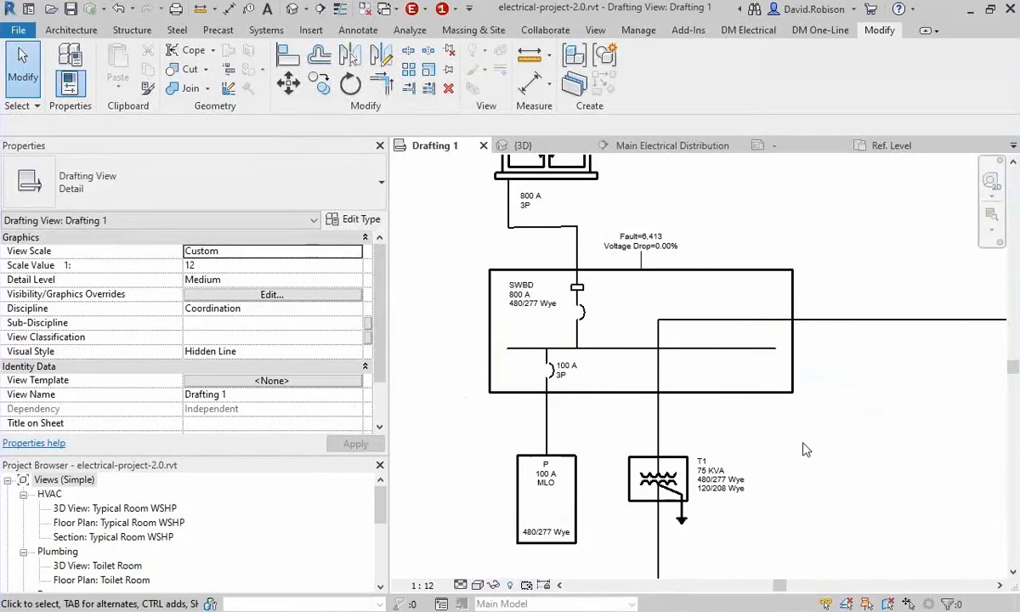
Switch to File Explorer and look at the DME-DEV-Disconnect-Bottom .rfa and .rvt files in the Electrical RT folder.
click(351, 611)
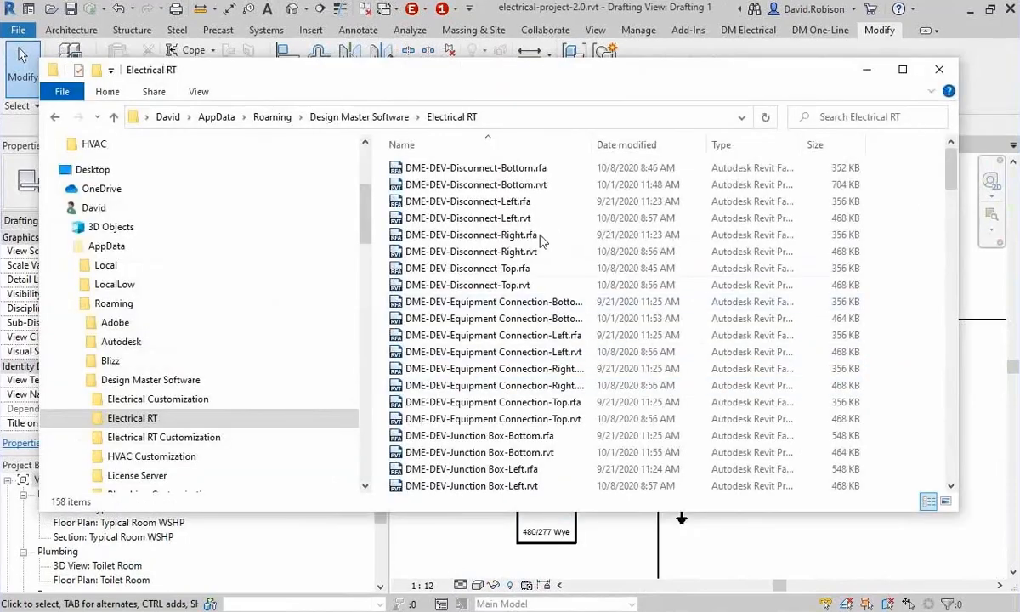
click(558, 170)
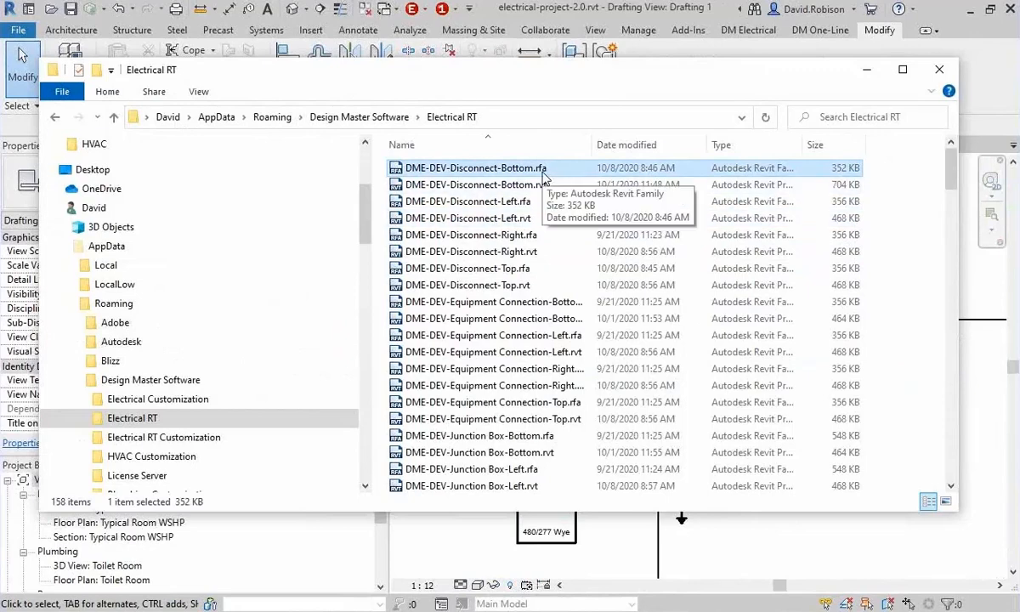
key(Down)
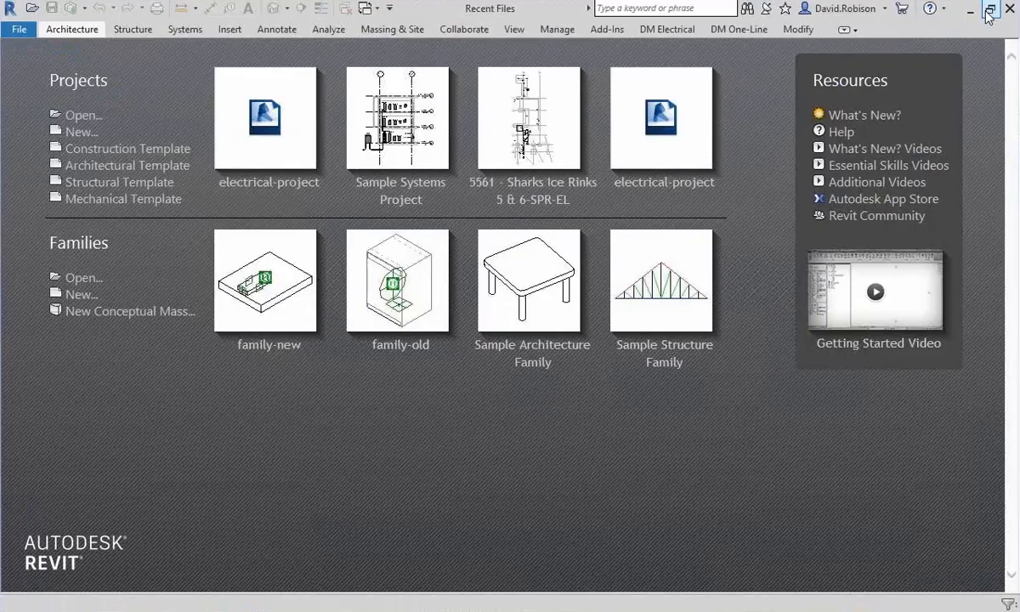
Restore the second Revit session to a smaller window and arrange it beside the File Explorer window.
click(990, 10)
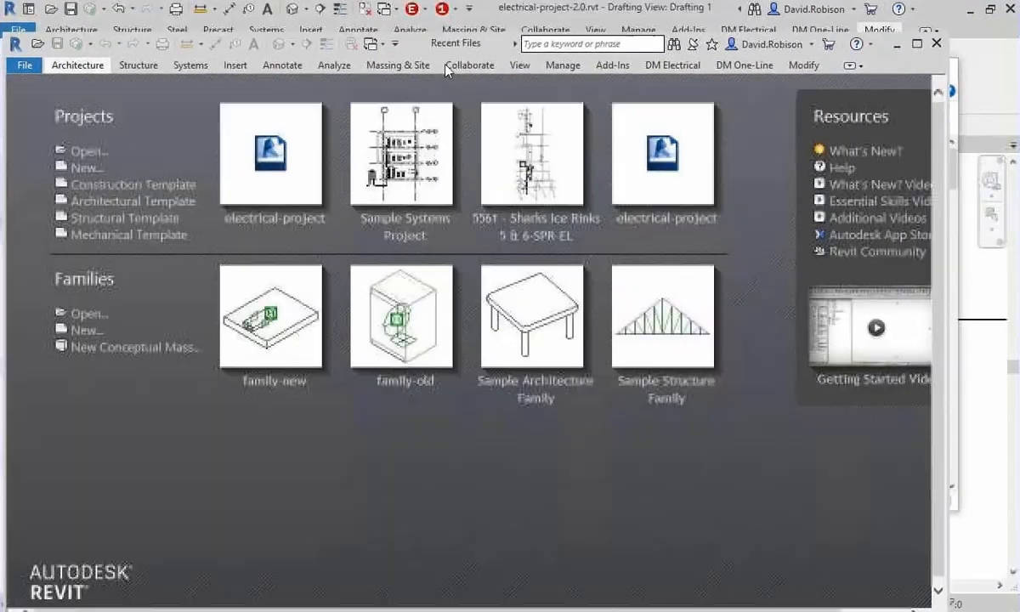
drag(419, 18, 421, 72)
drag(949, 57, 589, 151)
drag(146, 161, 162, 102)
drag(642, 79, 822, 62)
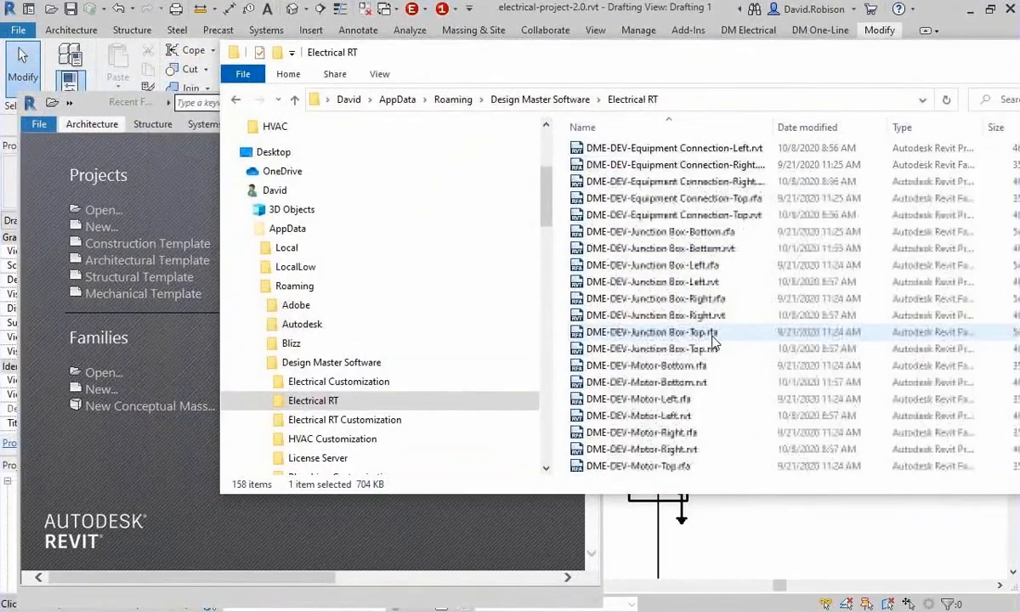
Open DME-EQU-Switchboard-Top.rvt from the Electrical RT folder in the second Revit session and maximize that window.
scroll(680, 340, down, 10)
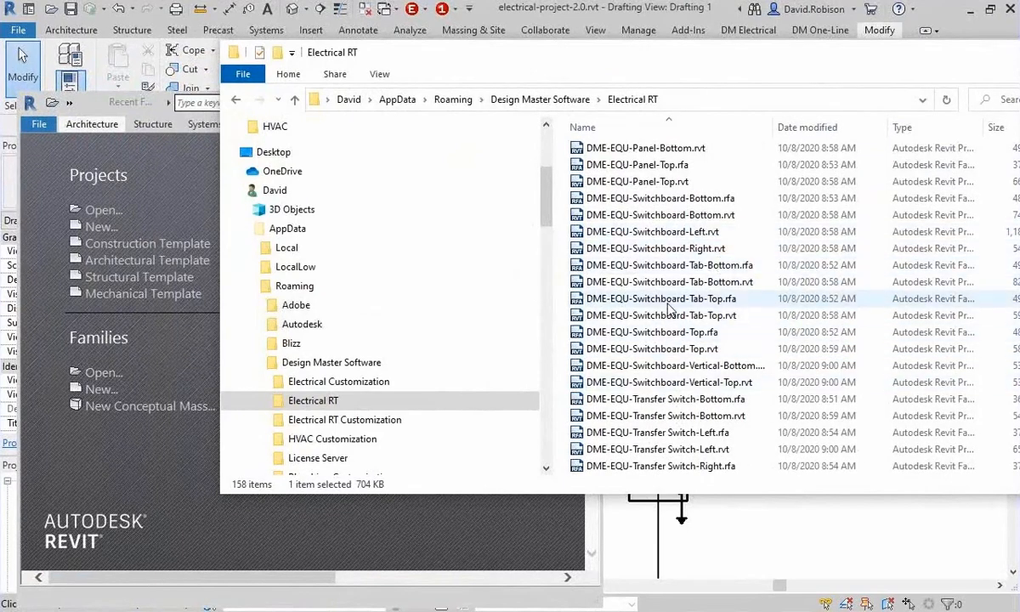
click(611, 348)
drag(541, 351, 167, 465)
click(573, 103)
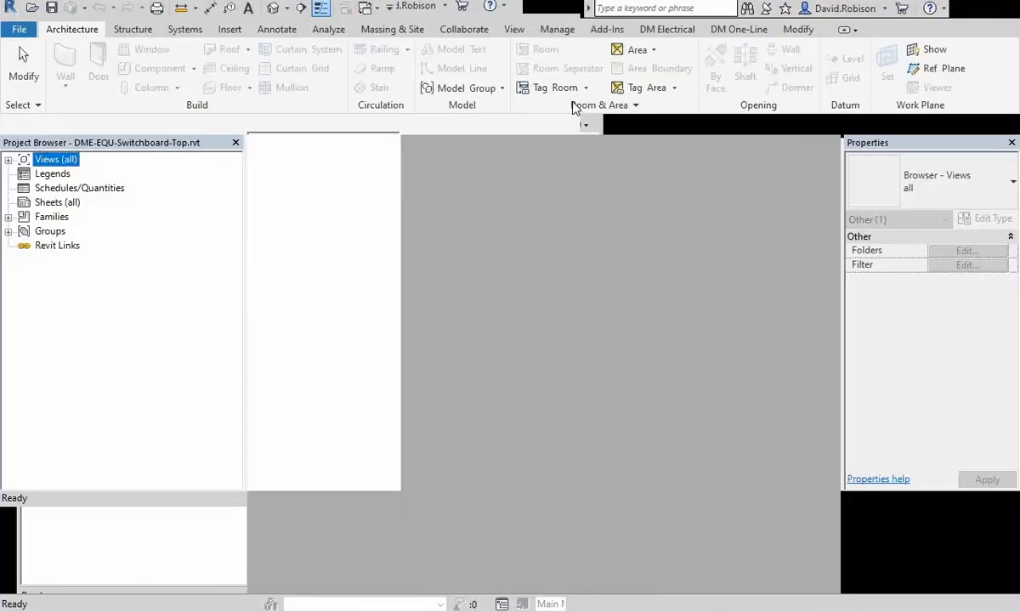
Inspect the switchboard detail item and the parameters behind its 0 A label, leaving their values unedited.
scroll(542, 303, up, 3)
middle_drag(542, 340, 510, 263)
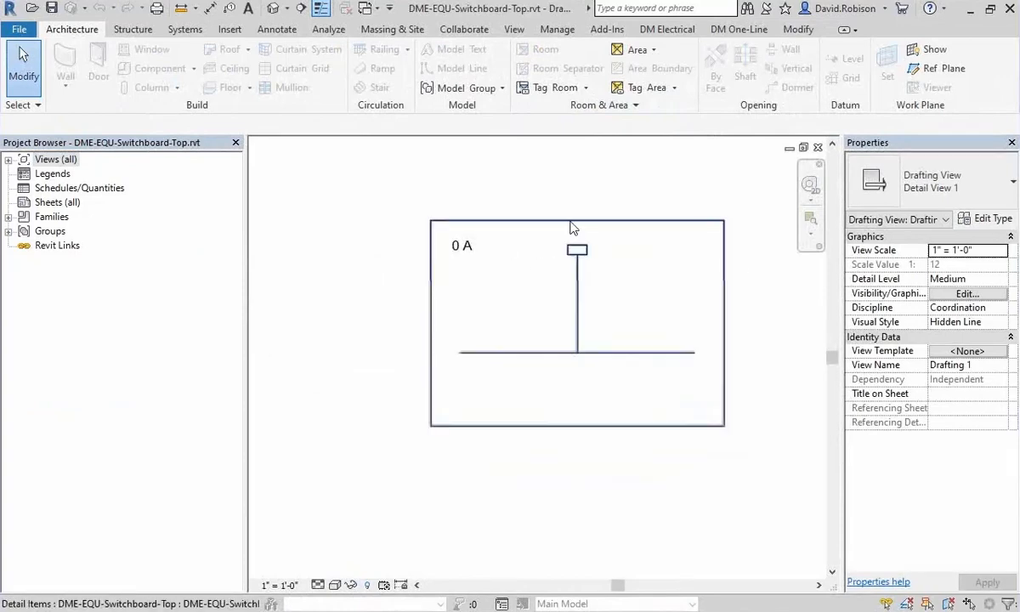
click(570, 222)
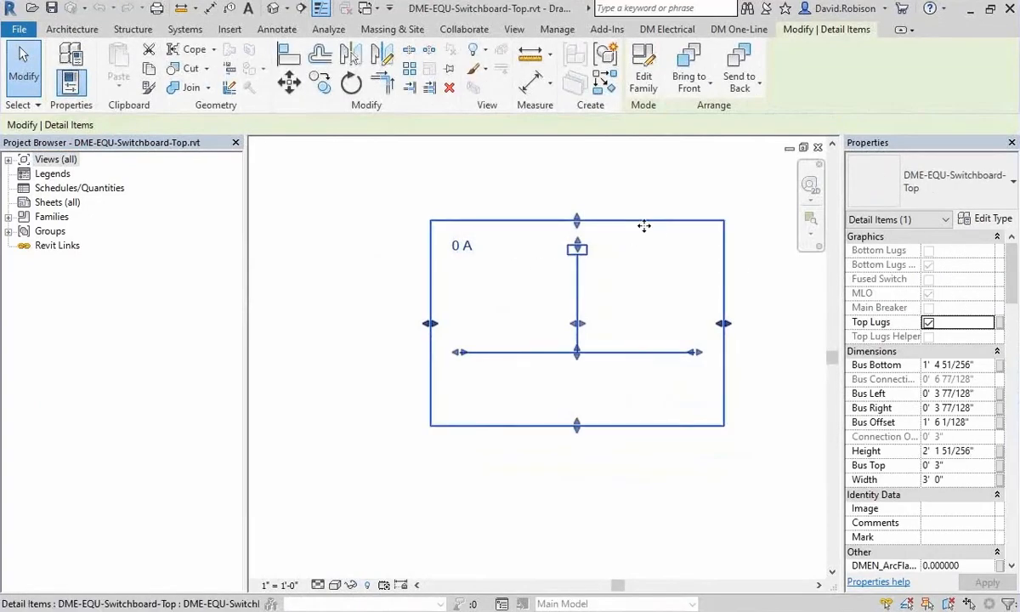
click(460, 244)
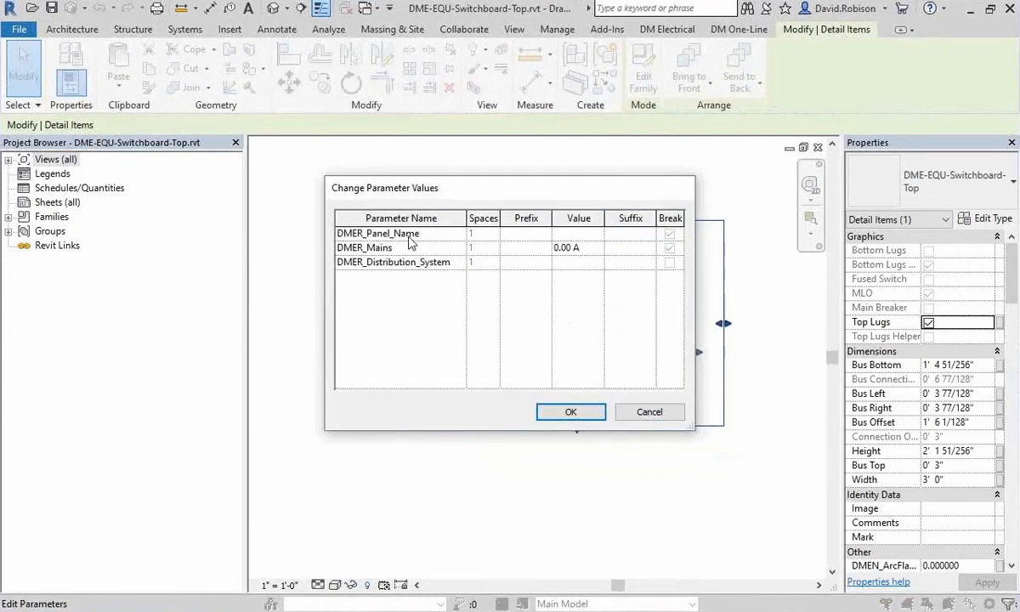
click(635, 411)
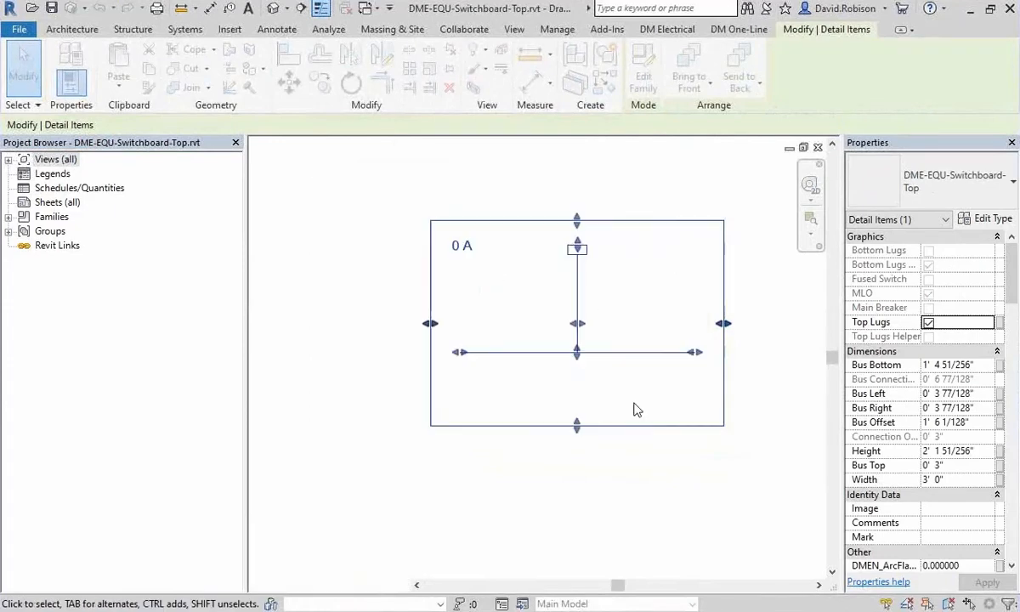
click(354, 329)
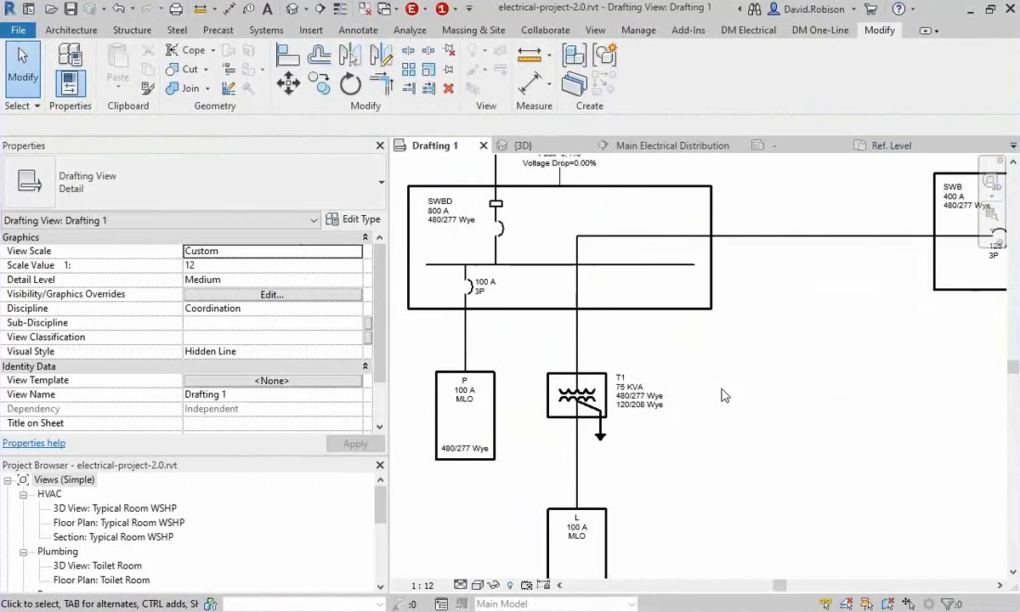
Widen the MDP-1 switchboard to the right and lower its bus bar close to the enclosure's bottom edge.
click(824, 31)
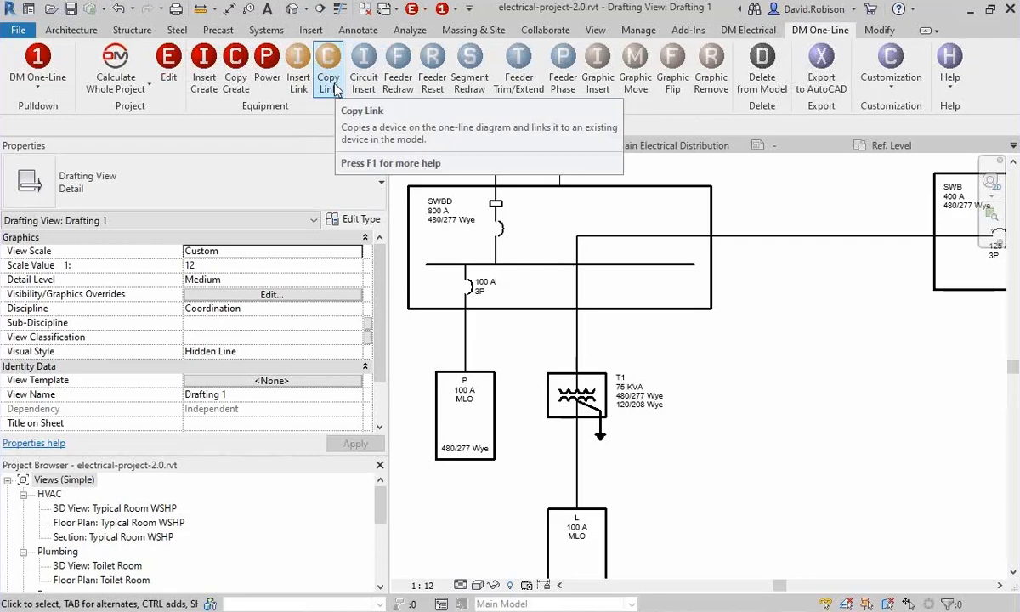
middle_drag(887, 355, 564, 266)
scroll(565, 266, down, 1)
middle_drag(751, 332, 578, 288)
scroll(578, 289, down, 1)
middle_drag(568, 229, 517, 342)
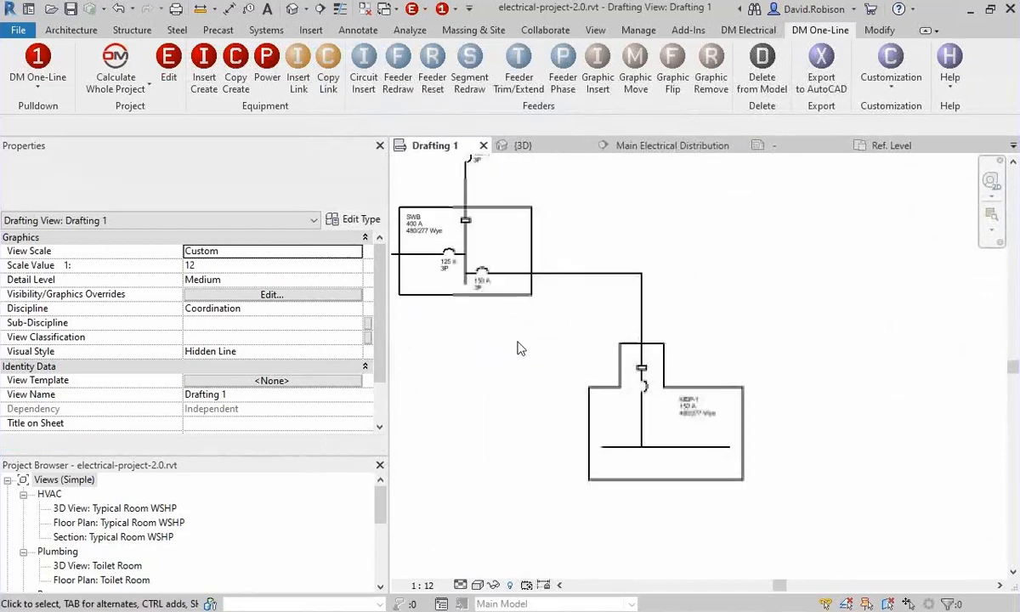
click(331, 75)
click(712, 390)
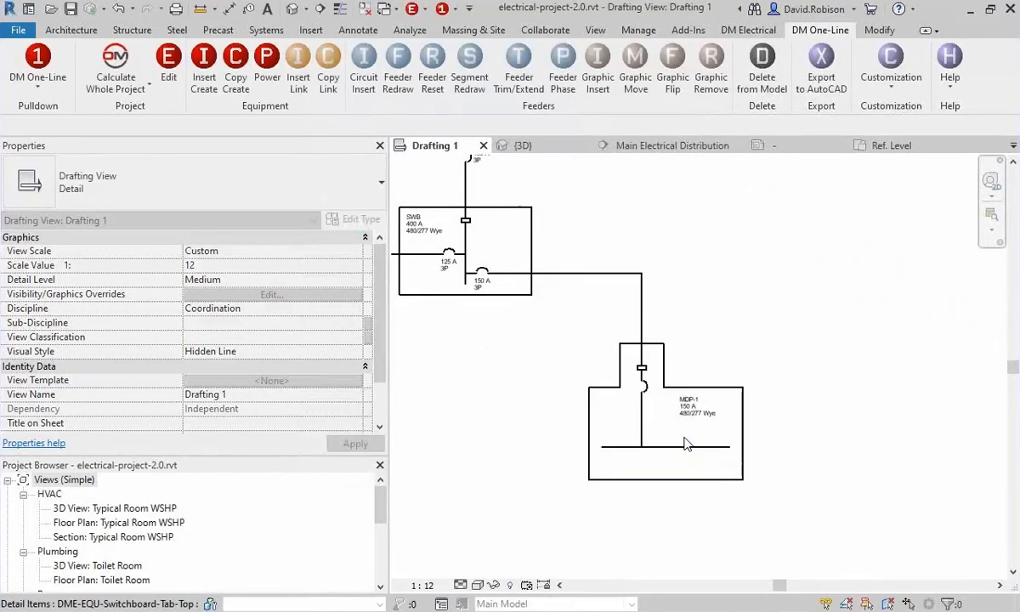
scroll(687, 444, up, 2)
click(808, 391)
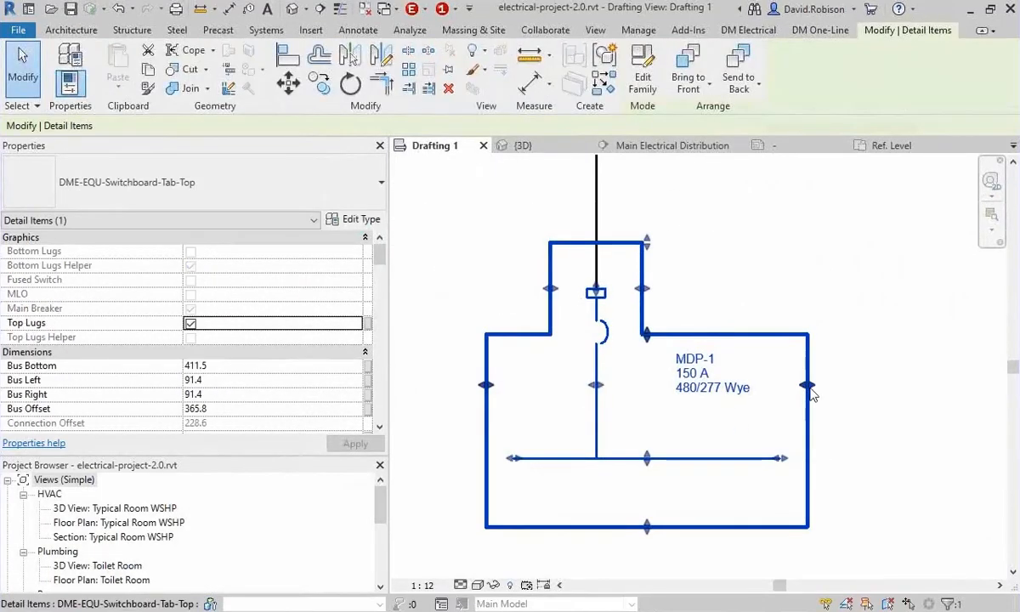
drag(810, 393, 927, 387)
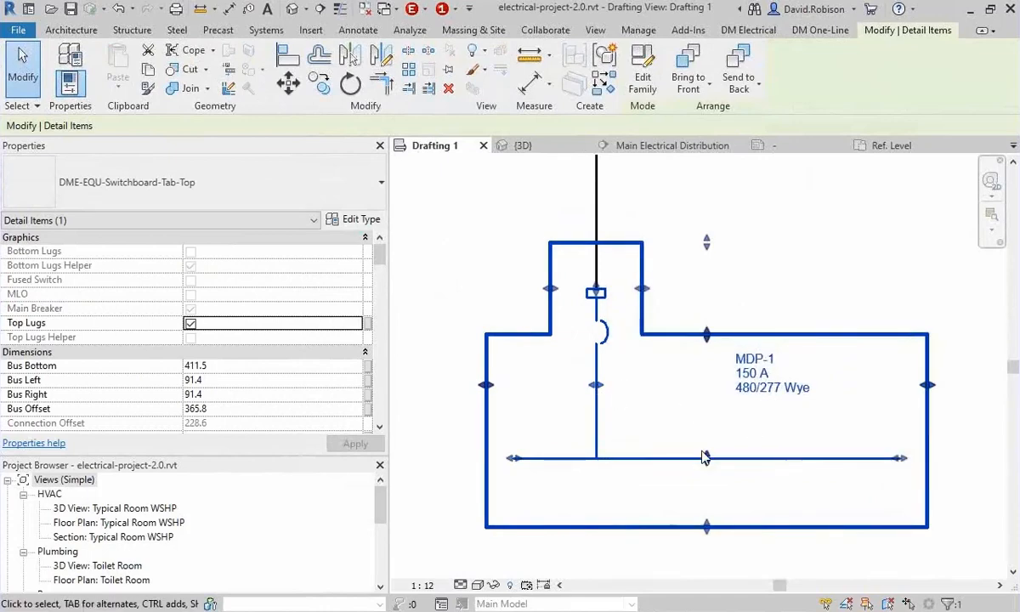
drag(704, 458, 707, 505)
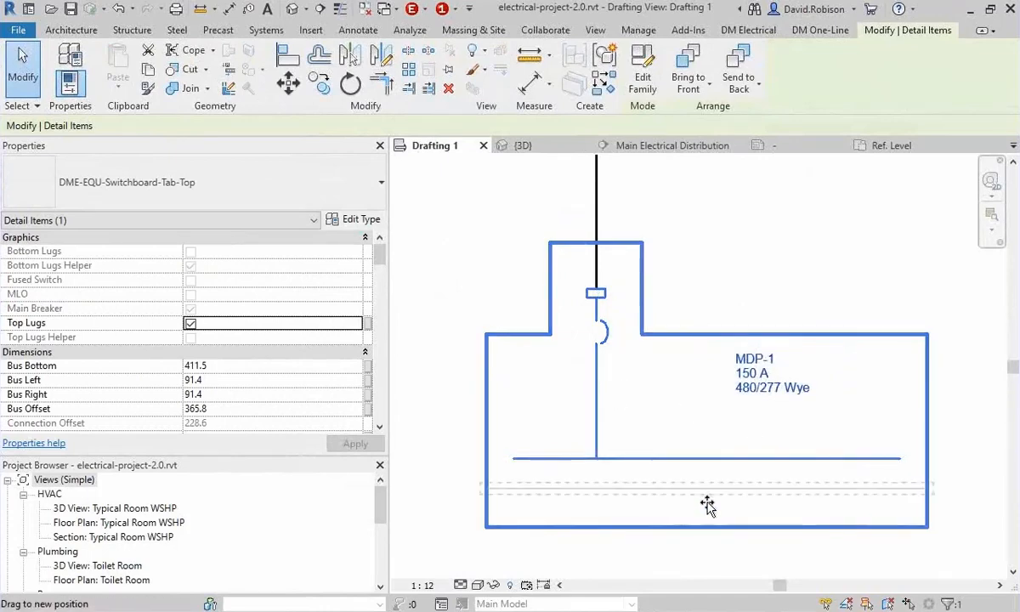
click(709, 414)
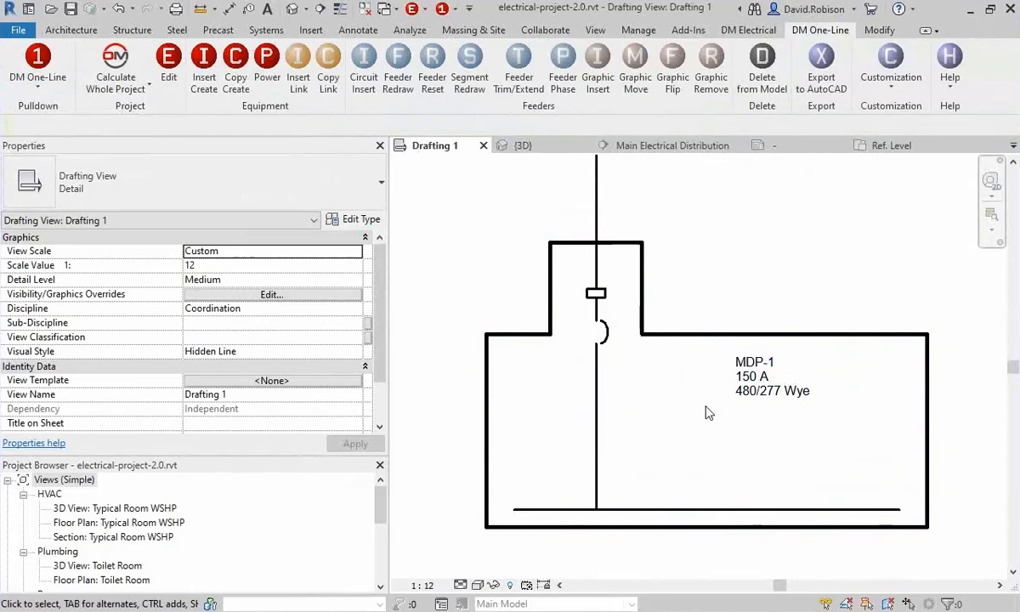
Move the MDP-1 label horizontally toward the right edge of the widened switchboard.
click(732, 401)
drag(771, 394, 879, 394)
click(819, 444)
Copy the MDP-1 switchboard with Copy Link, link the copy to MDP-2, and place it to the right of MDP-1.
scroll(802, 414, down, 3)
middle_drag(814, 288, 683, 261)
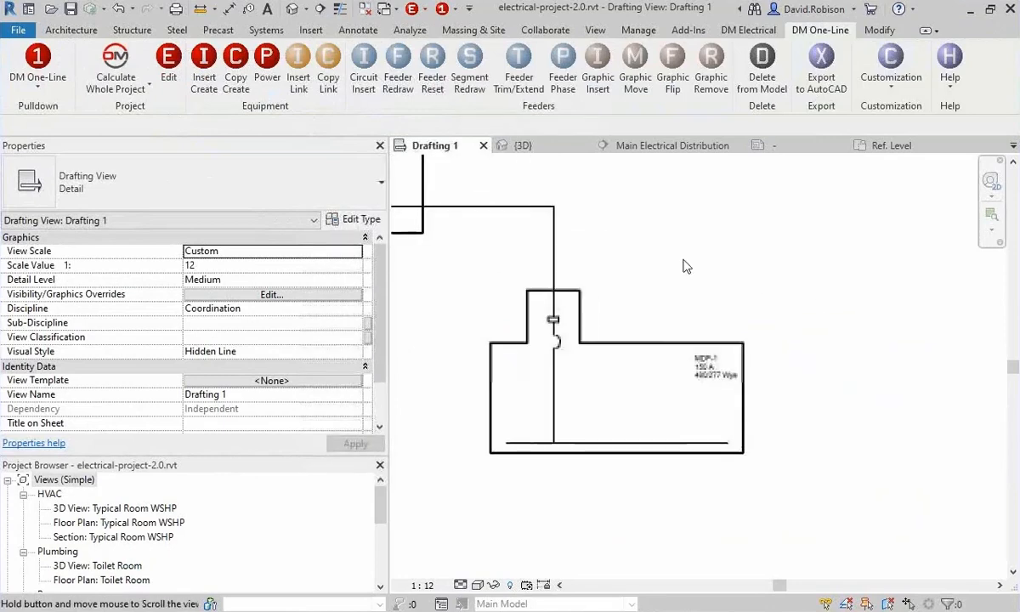
click(329, 85)
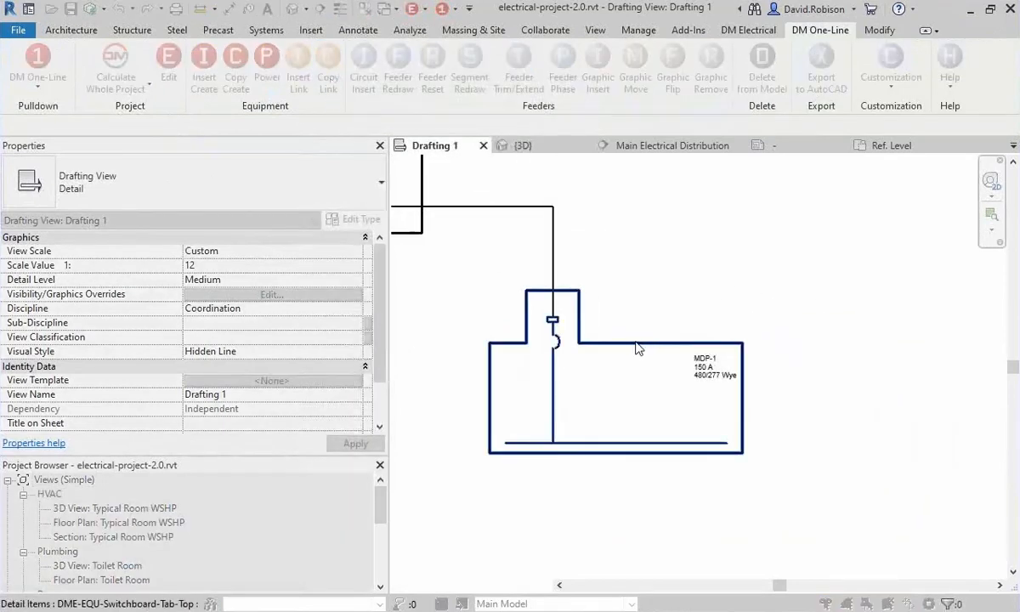
click(637, 348)
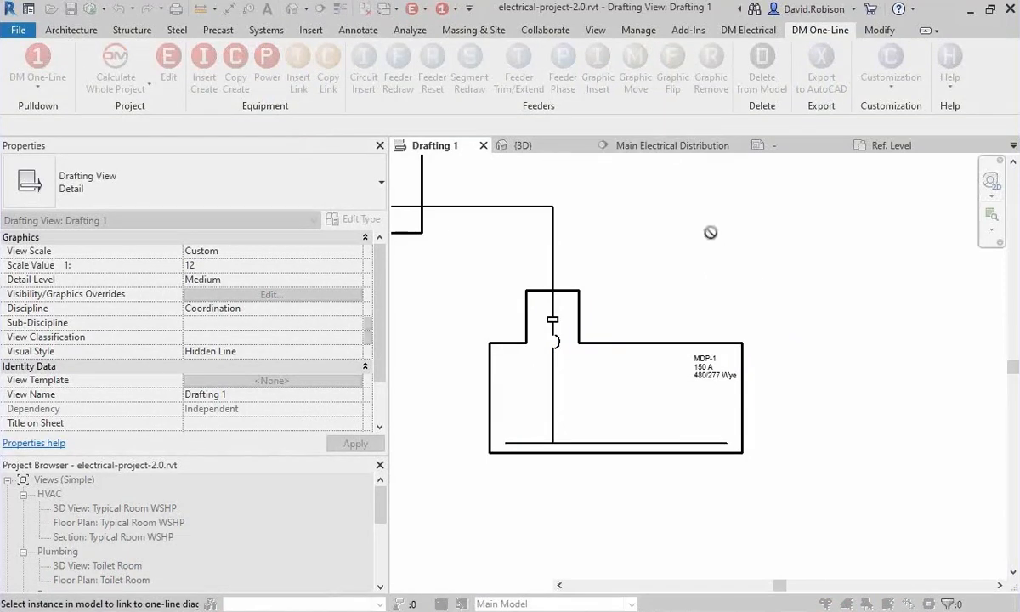
key(Escape)
click(526, 206)
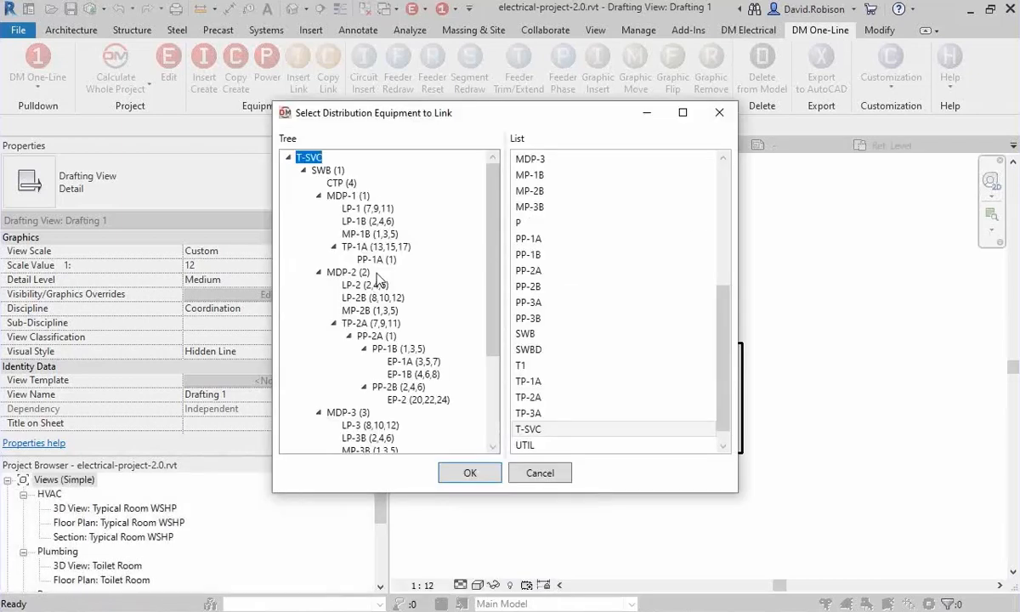
click(350, 273)
click(468, 470)
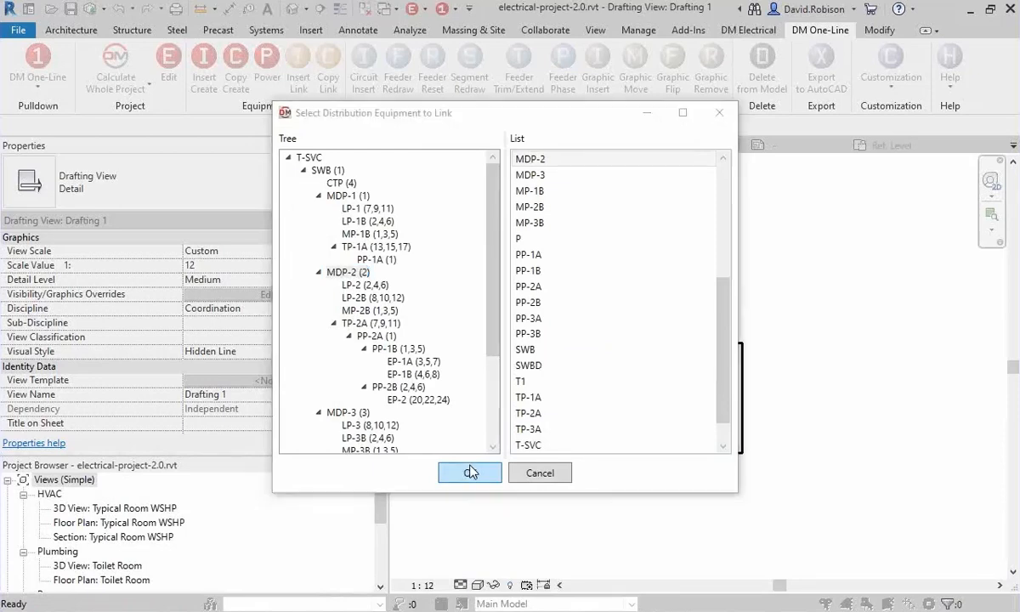
scroll(697, 299, down, 1)
middle_drag(811, 317, 671, 317)
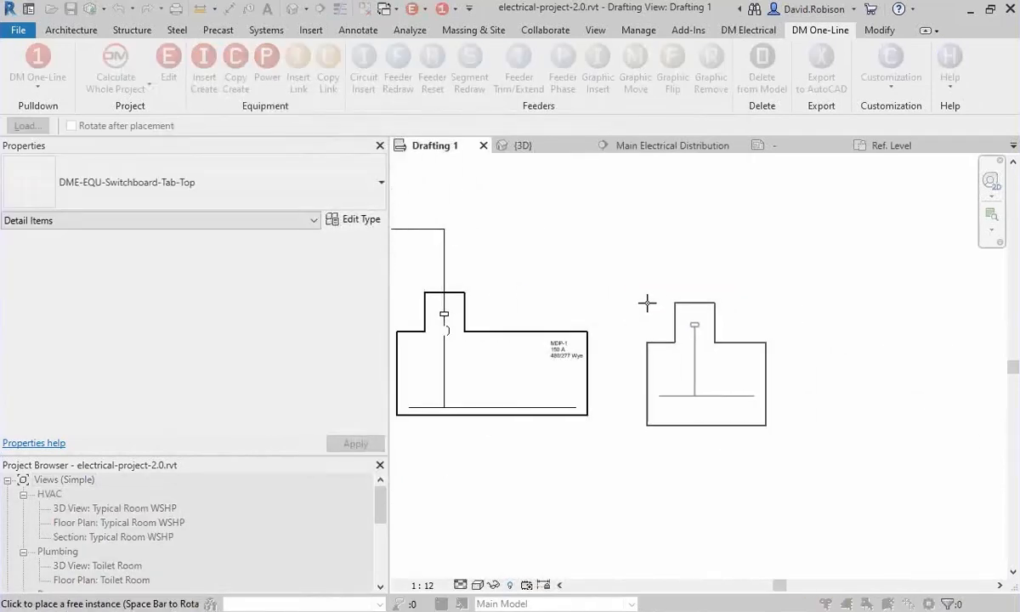
click(650, 291)
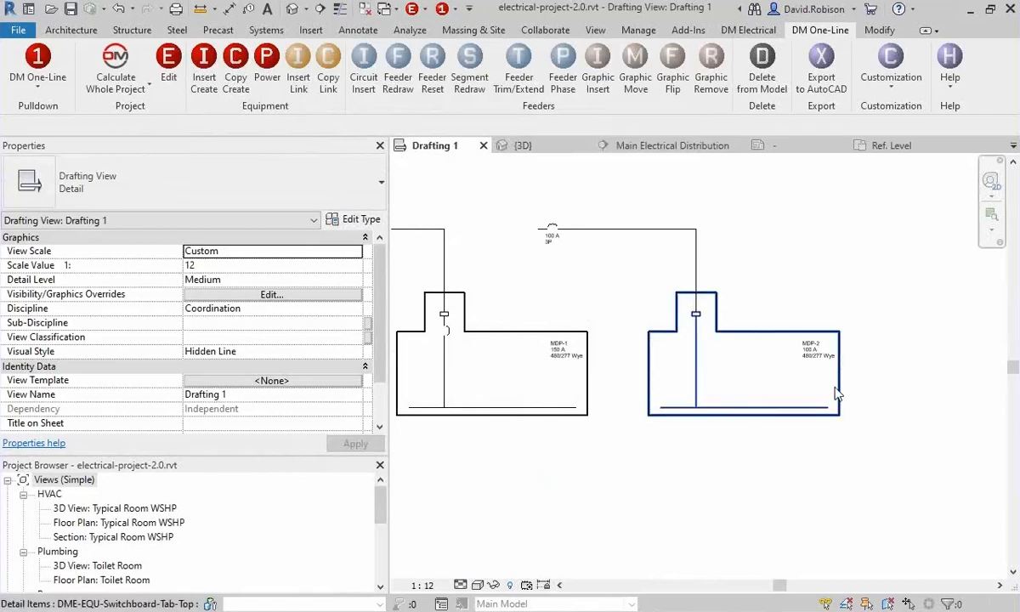
Examine the MDP-1 and MDP-2 feeders and how the other feeders connect to the SWB and SWBD switchboards.
middle_drag(579, 332, 718, 370)
scroll(564, 294, up, 1)
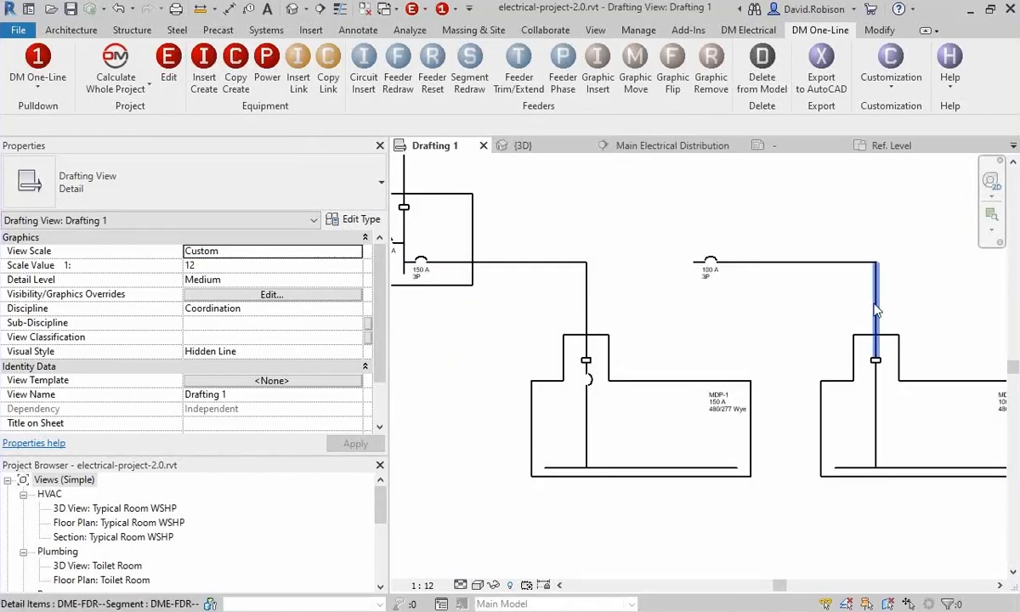
middle_drag(802, 328, 729, 316)
scroll(728, 311, down, 4)
middle_drag(465, 315, 827, 348)
scroll(613, 341, up, 3)
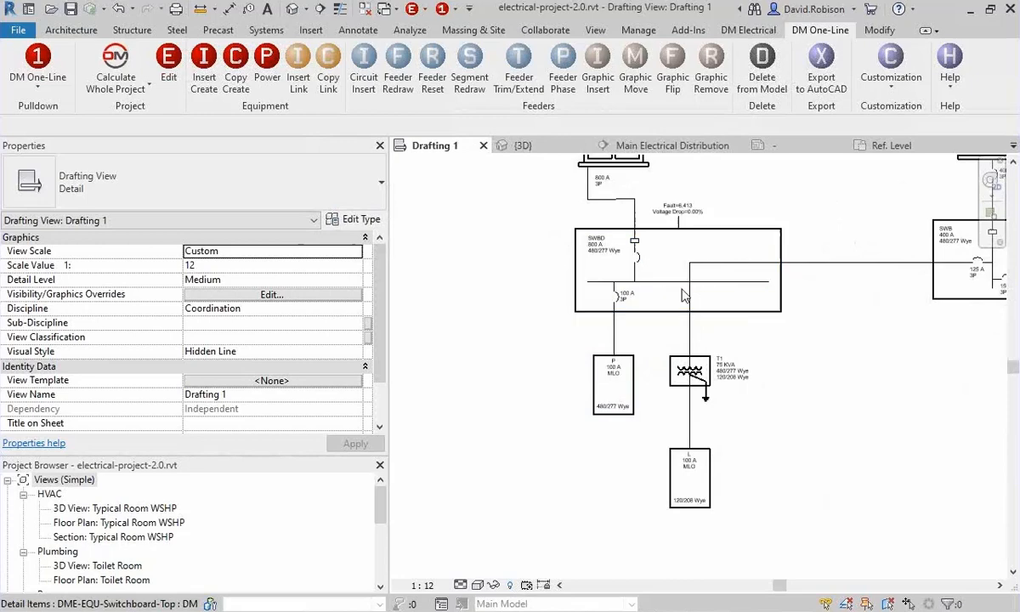
scroll(738, 311, down, 1)
middle_drag(847, 350, 442, 306)
middle_drag(701, 355, 518, 429)
middle_drag(728, 356, 784, 356)
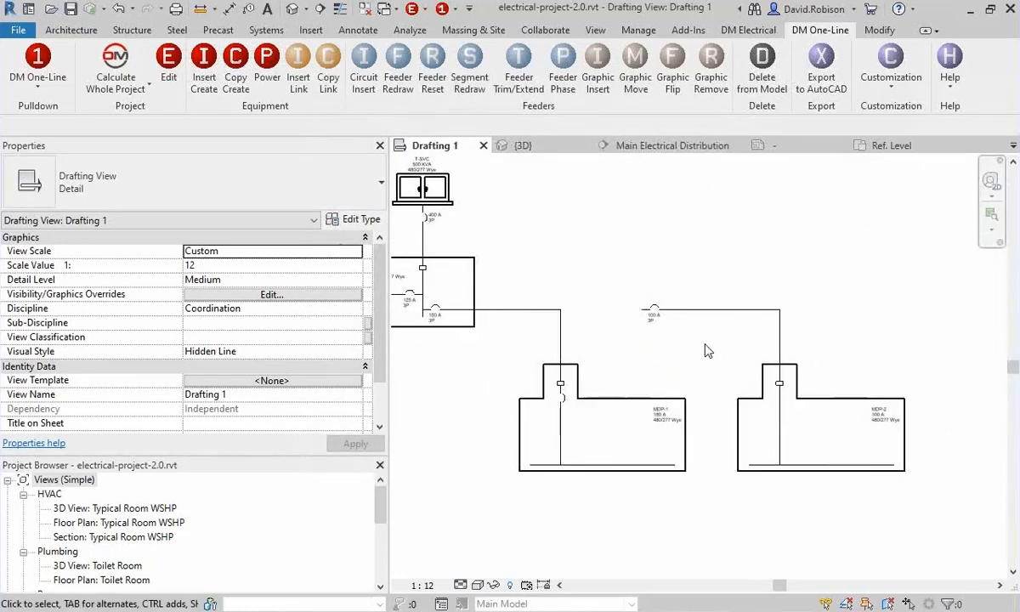
Redraw the 100 A feeder of MDP-2 so that it starts from the bus of the SWB switchboard.
scroll(712, 349, up, 1)
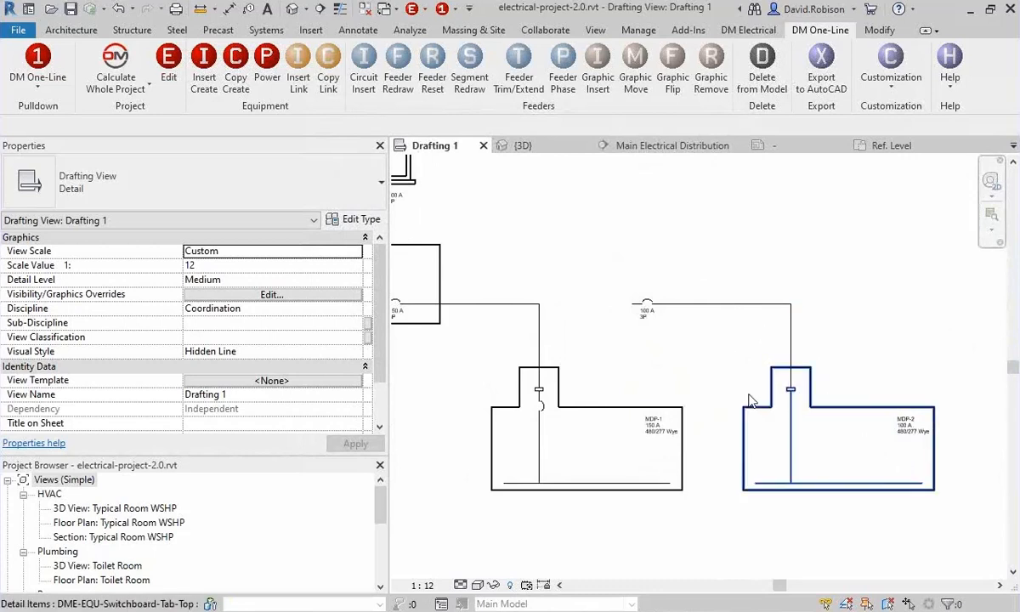
click(433, 73)
click(644, 303)
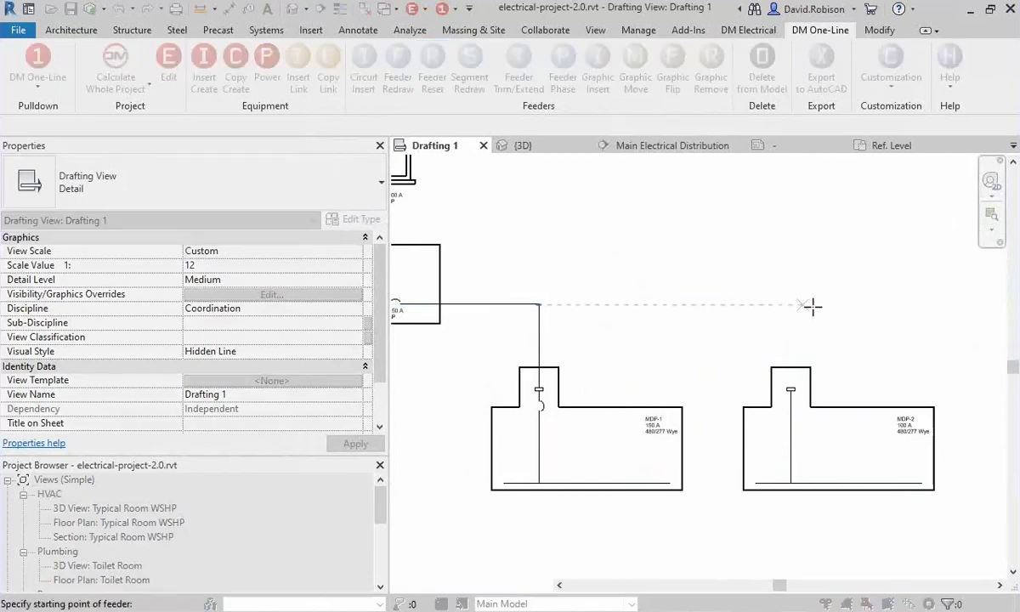
key(Escape)
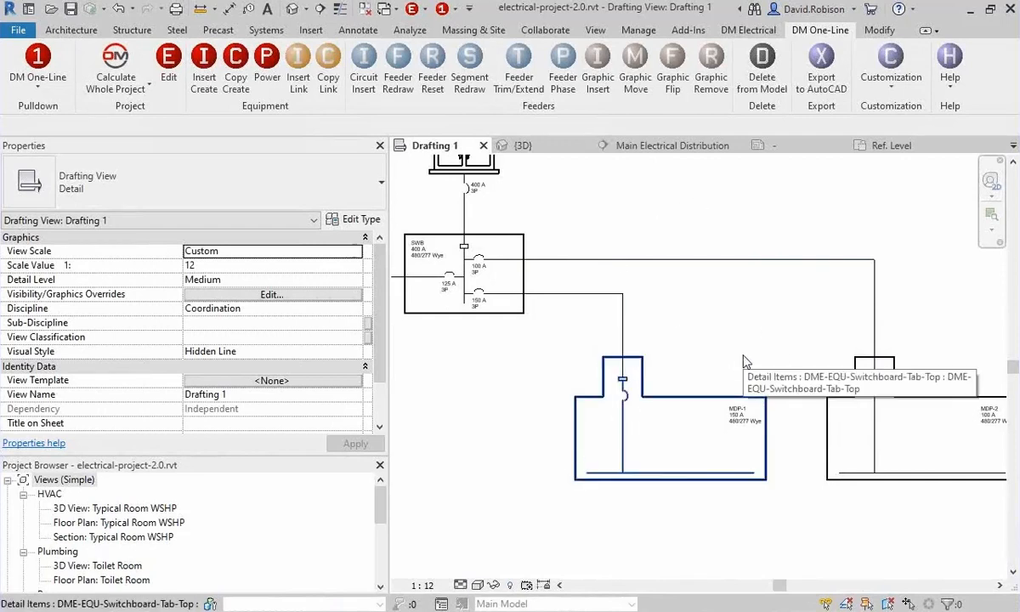
drag(796, 334, 578, 512)
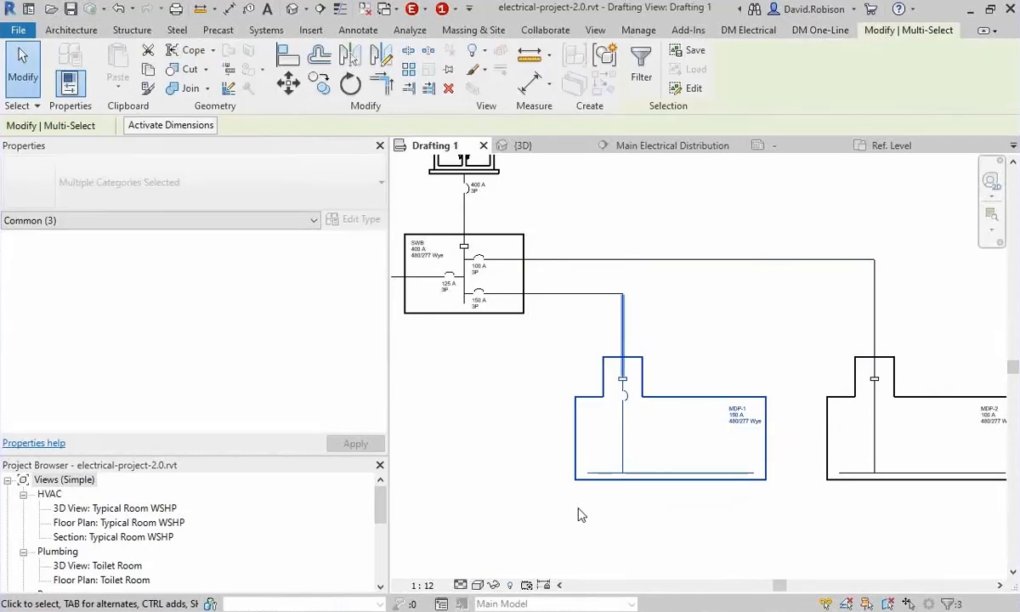
click(734, 214)
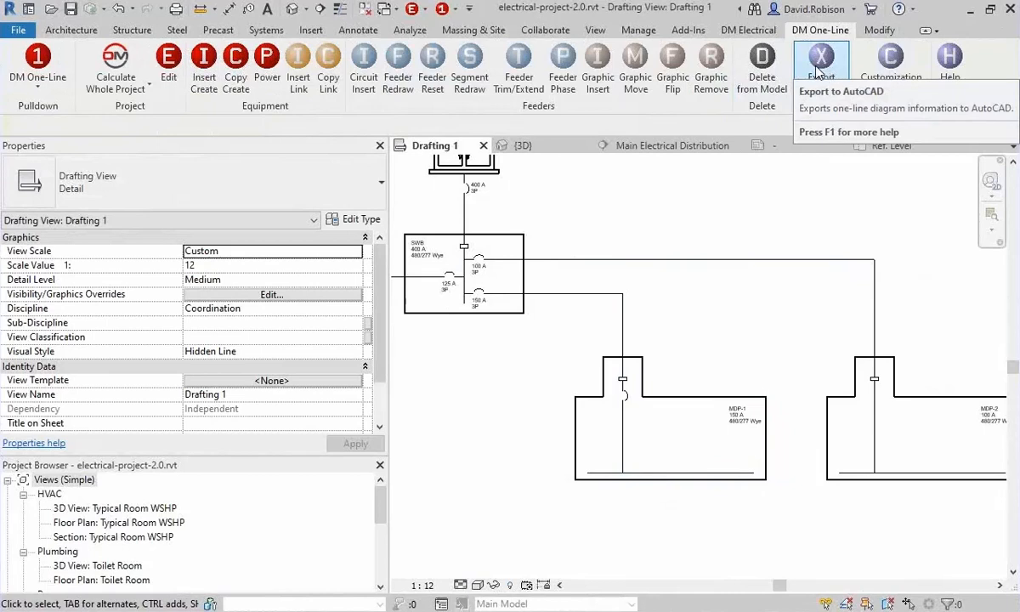
click(818, 73)
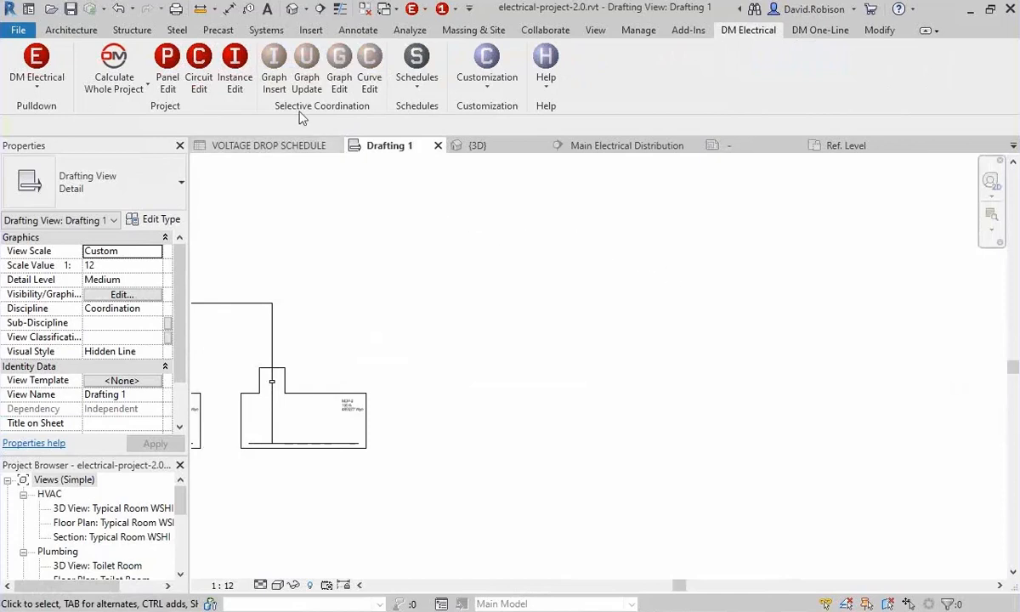
Set up a selective coordination graph with curves for the SWB feeder, the MDP-1 main disconnect and the LP-1 feeder.
click(274, 70)
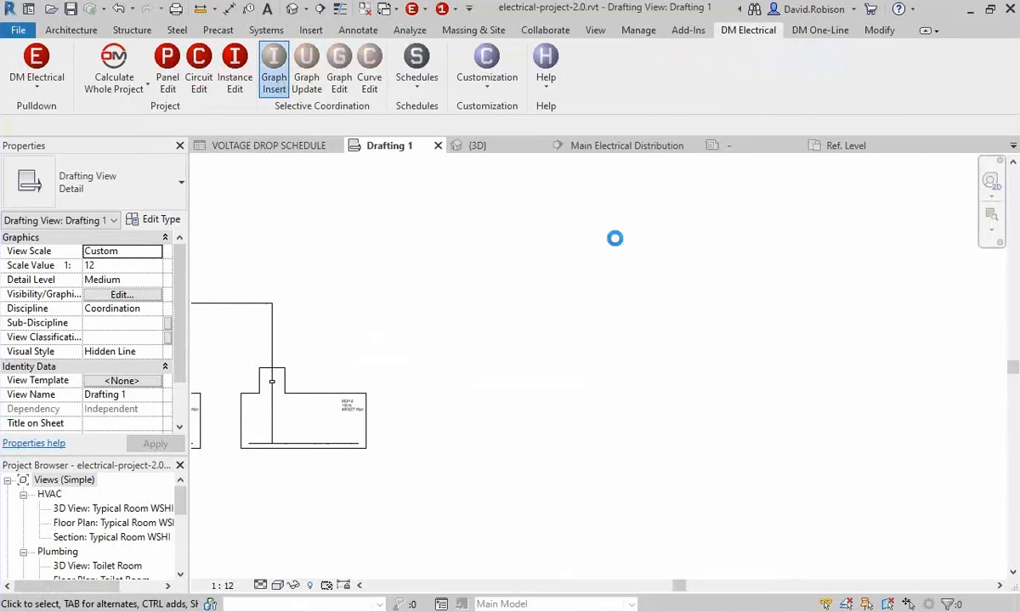
drag(346, 54, 403, 67)
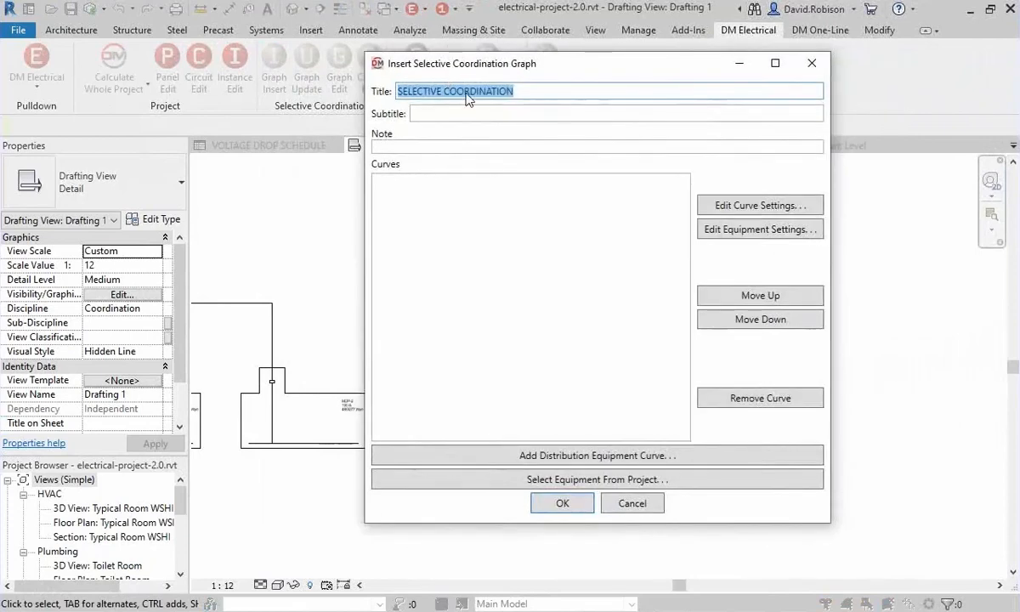
click(599, 458)
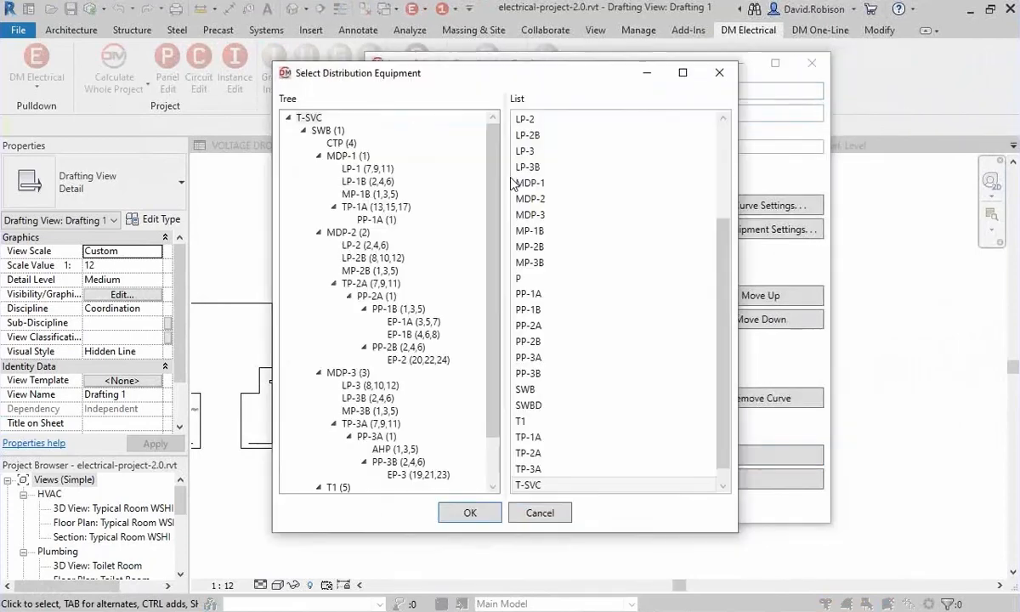
click(326, 130)
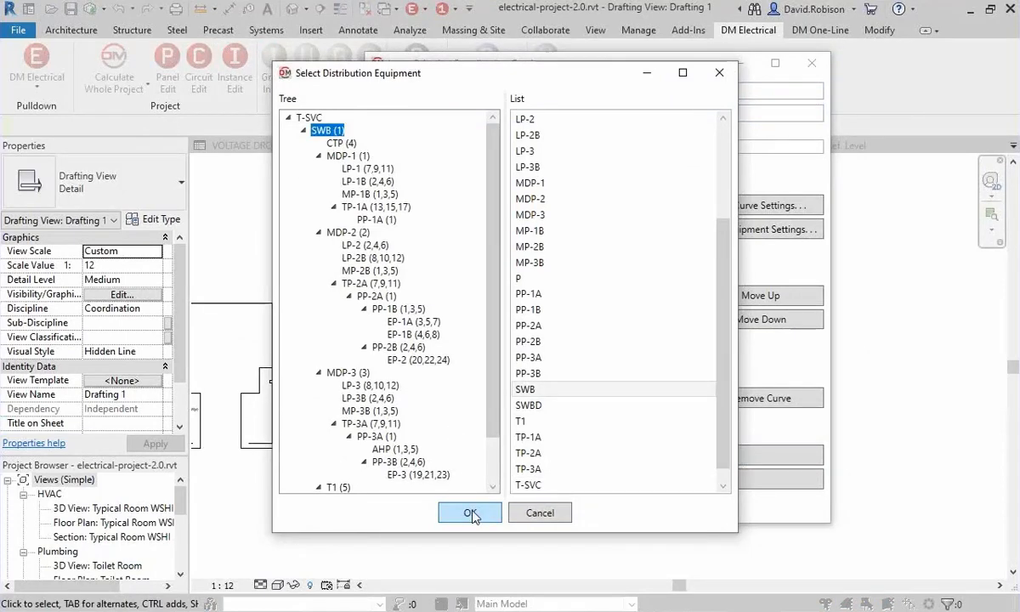
click(472, 515)
click(592, 456)
click(347, 157)
click(470, 513)
click(548, 313)
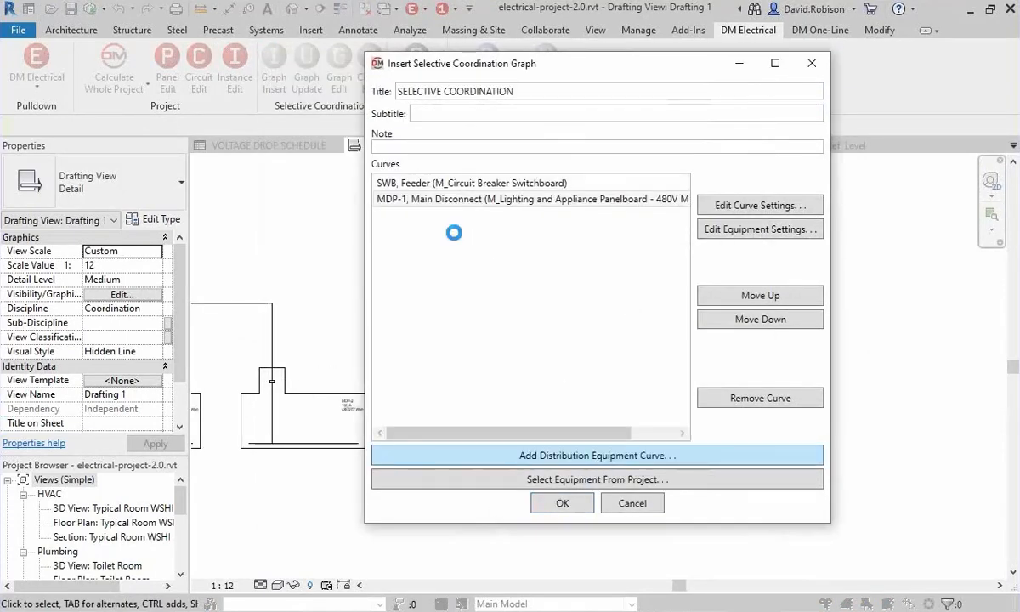
Place the selective coordination graph in the empty area to the right of MDP-2 and view its curve labels up close.
click(560, 503)
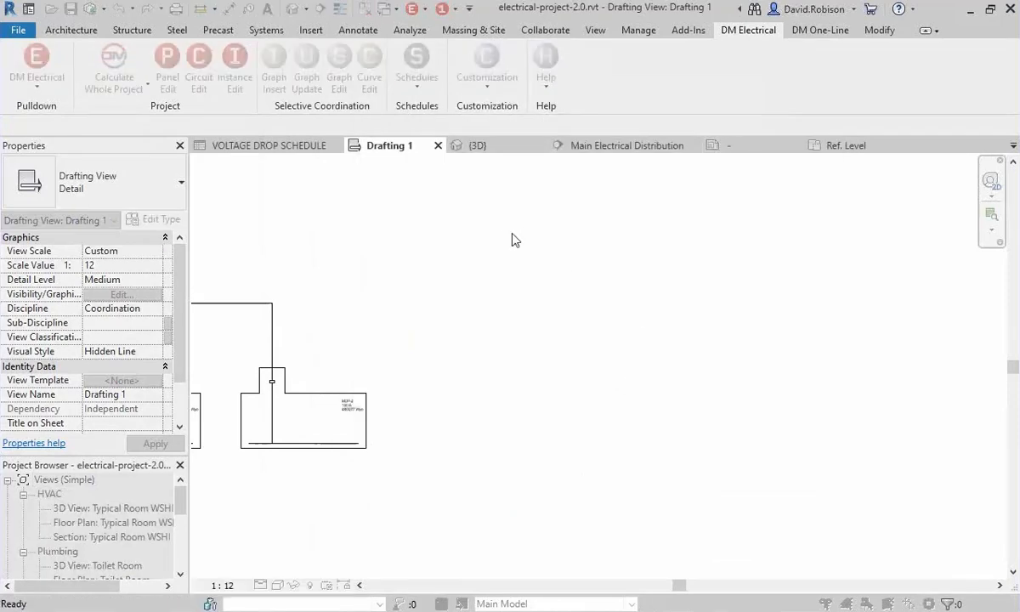
click(571, 295)
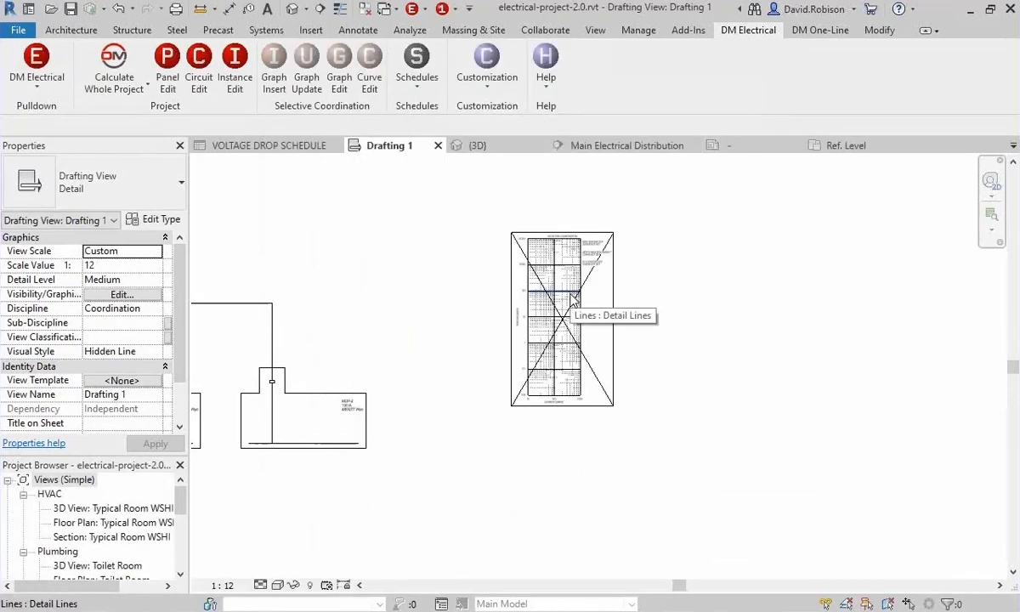
scroll(571, 296, up, 5)
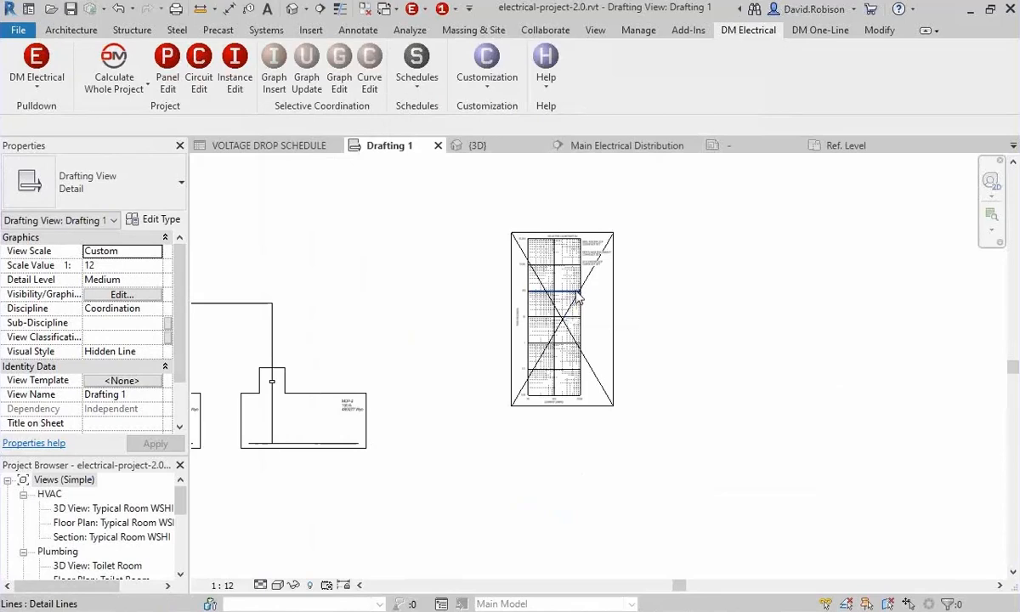
scroll(637, 309, up, 2)
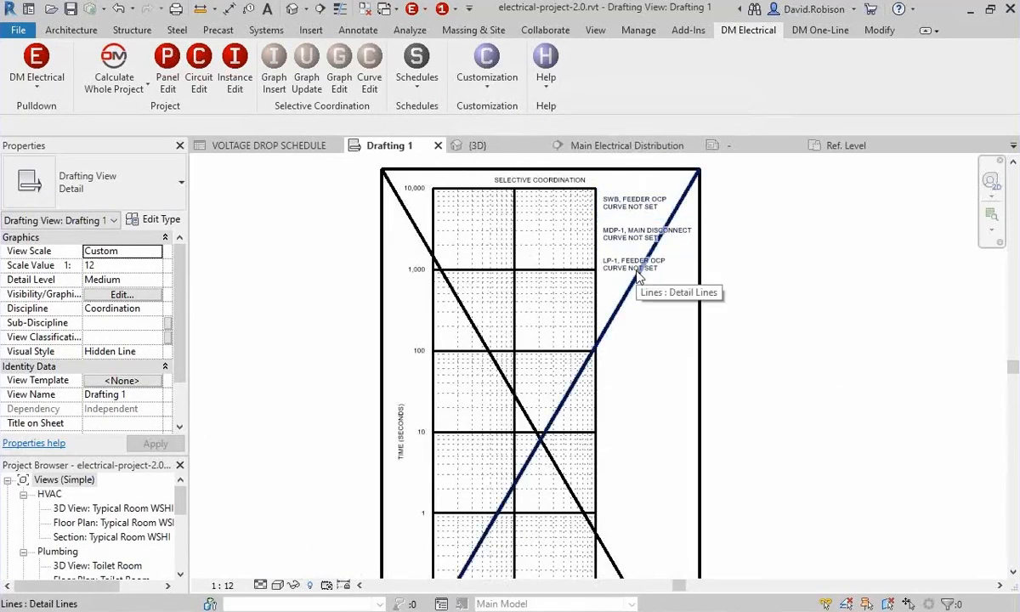
Assign the SWB feeder an Eaton KD-Frame Digitrip 310+ breaker curve with Trip Unit 32, 36, 38, 39 and the 400A sensor.
click(167, 68)
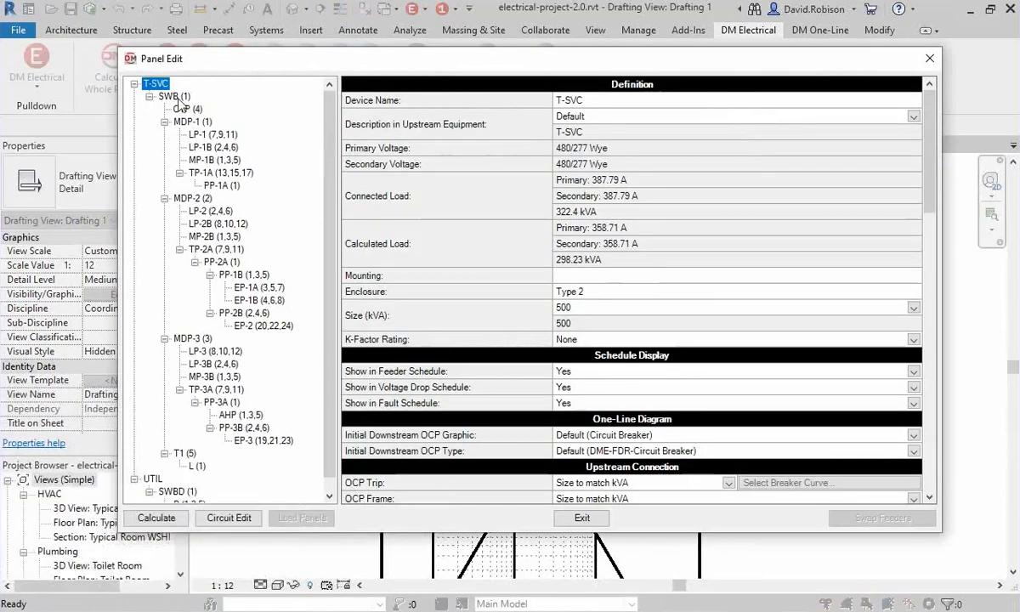
click(174, 97)
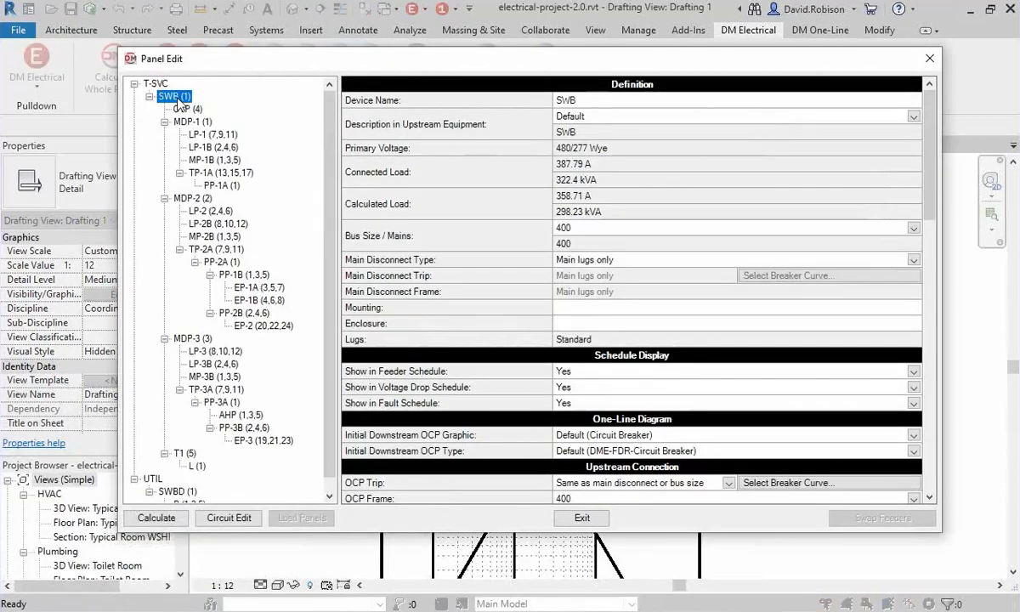
scroll(636, 284, down, 3)
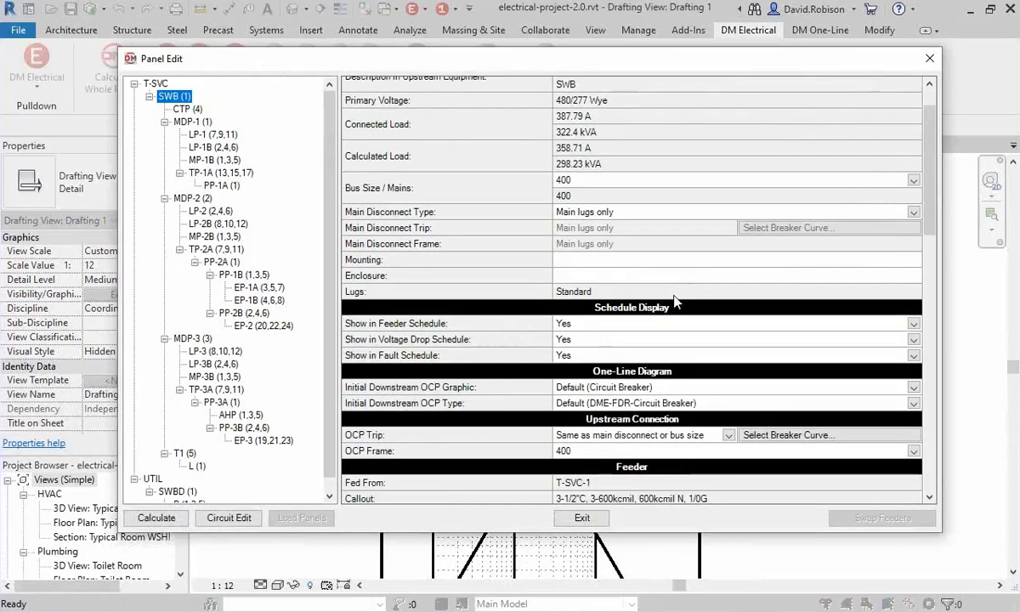
click(803, 435)
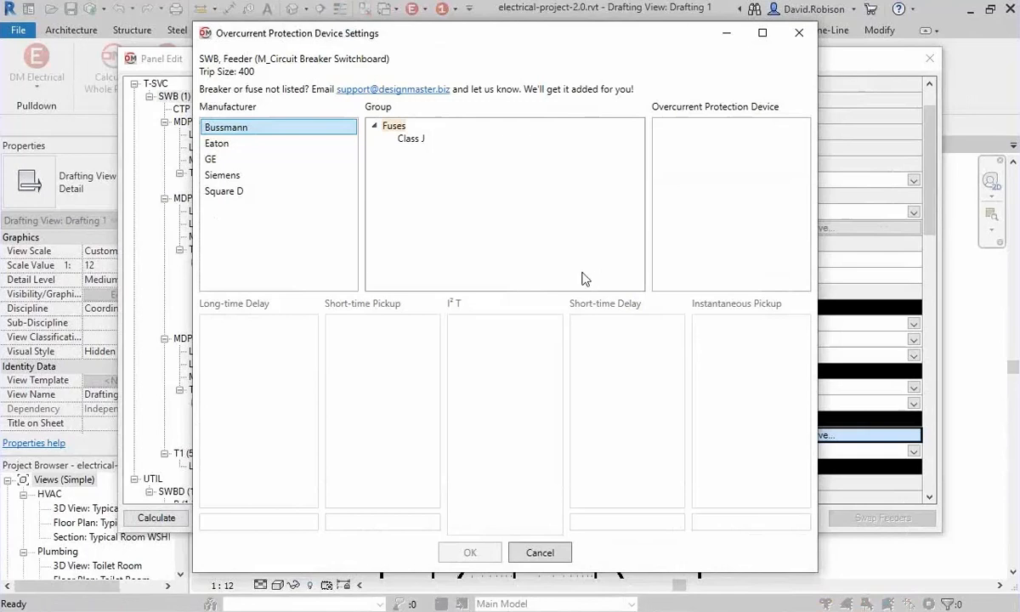
click(234, 145)
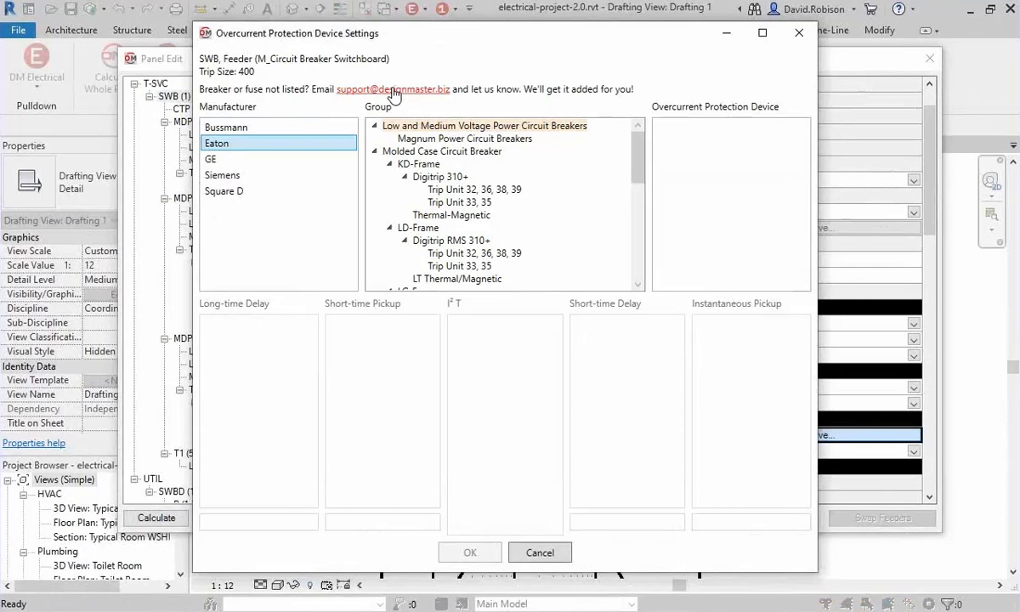
click(456, 190)
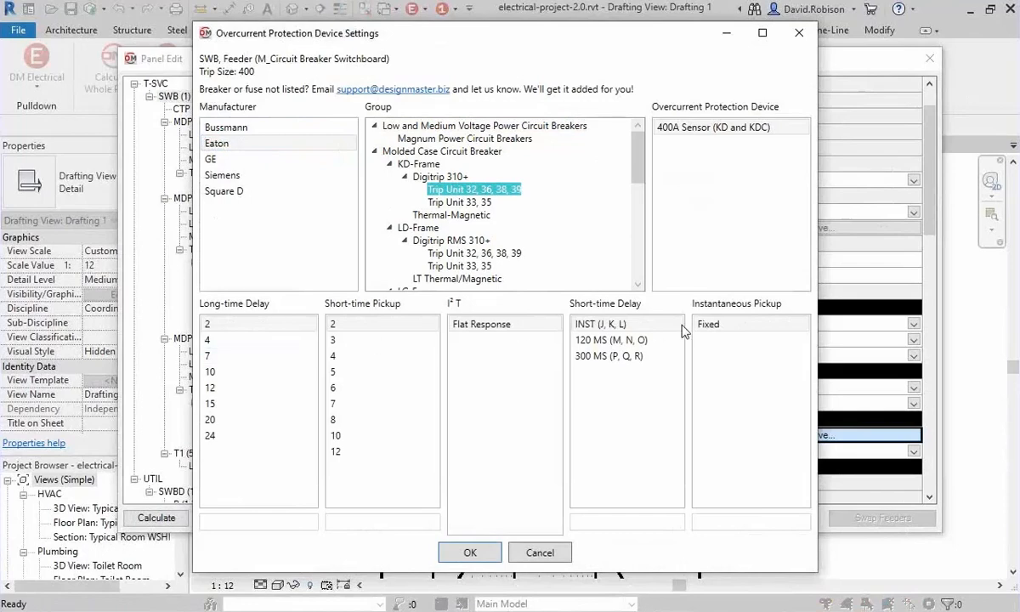
click(487, 557)
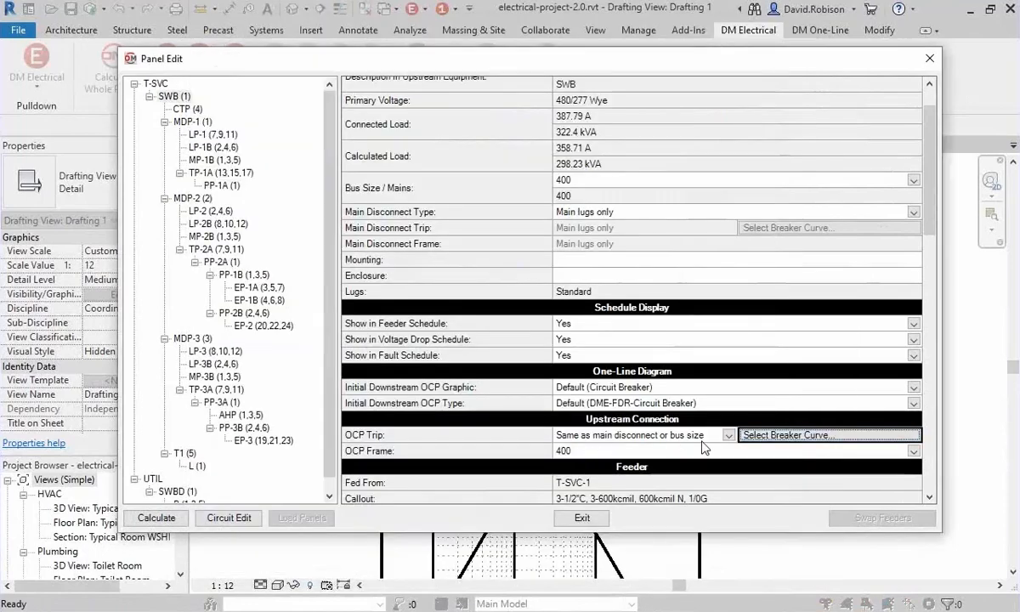
click(583, 519)
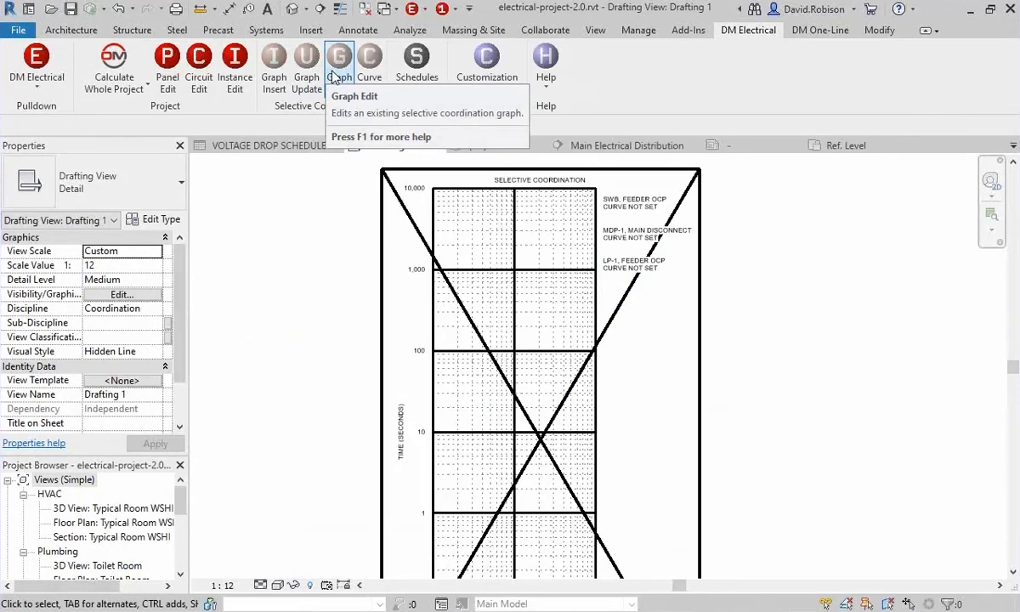
Assign the MDP-1 main disconnect an Eaton KD-Frame Digitrip 310+ breaker curve with Trip Unit 32, 36, 38, 39 and the 250A sensor.
click(369, 81)
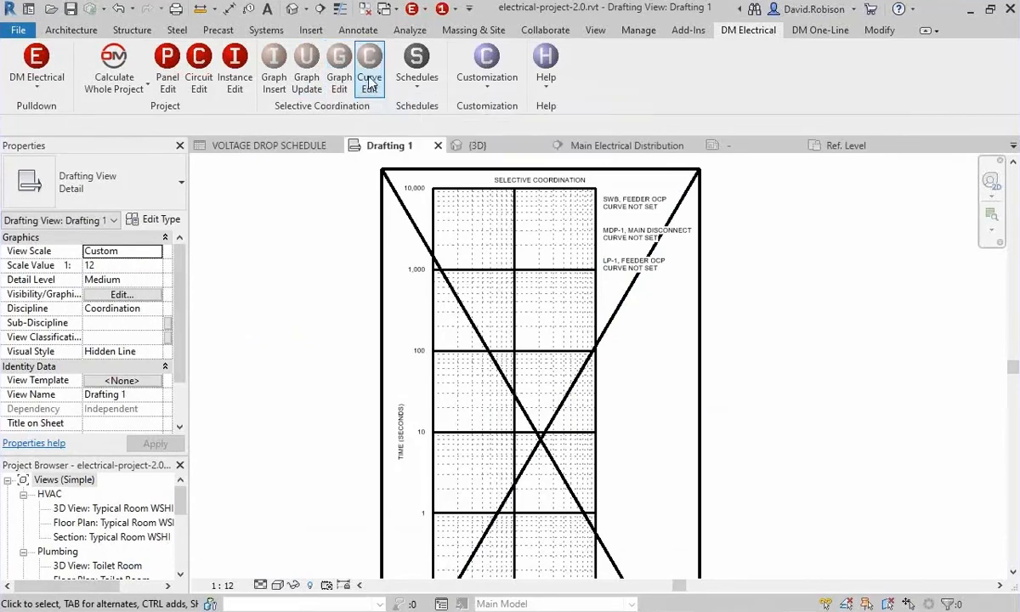
click(610, 234)
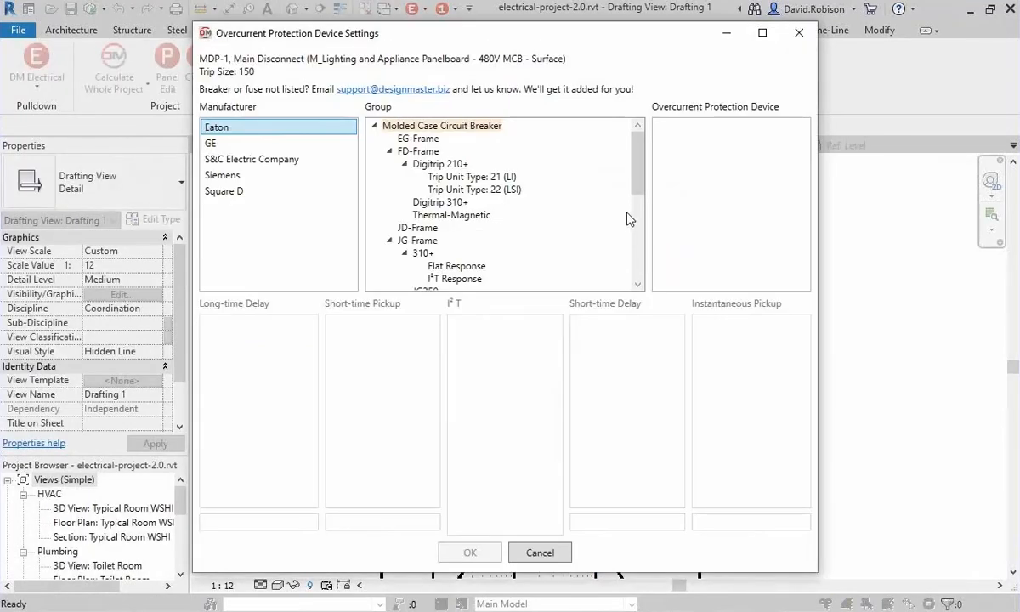
scroll(462, 243, down, 3)
click(466, 227)
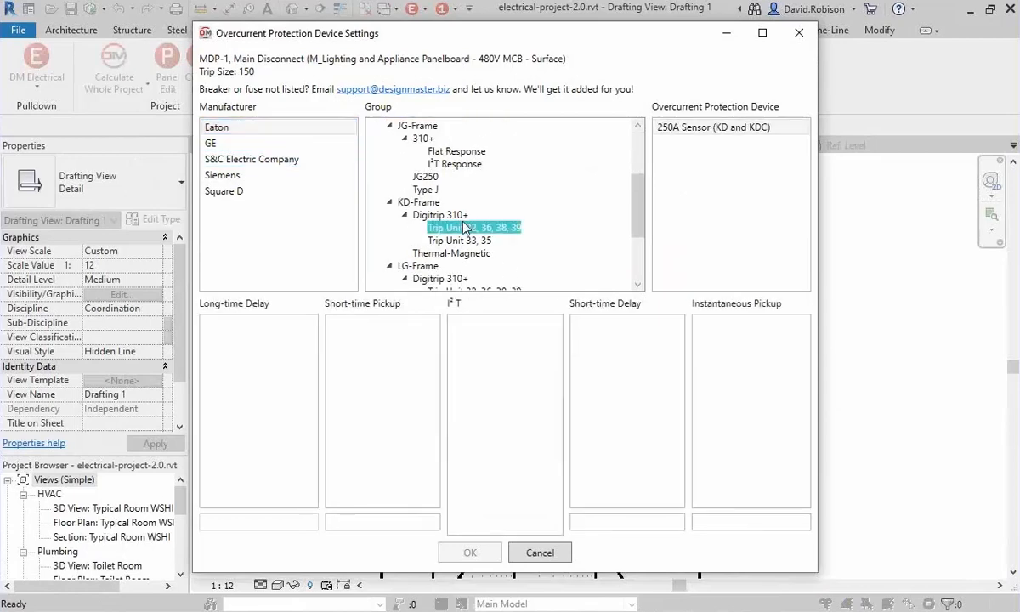
click(467, 241)
click(468, 253)
click(536, 552)
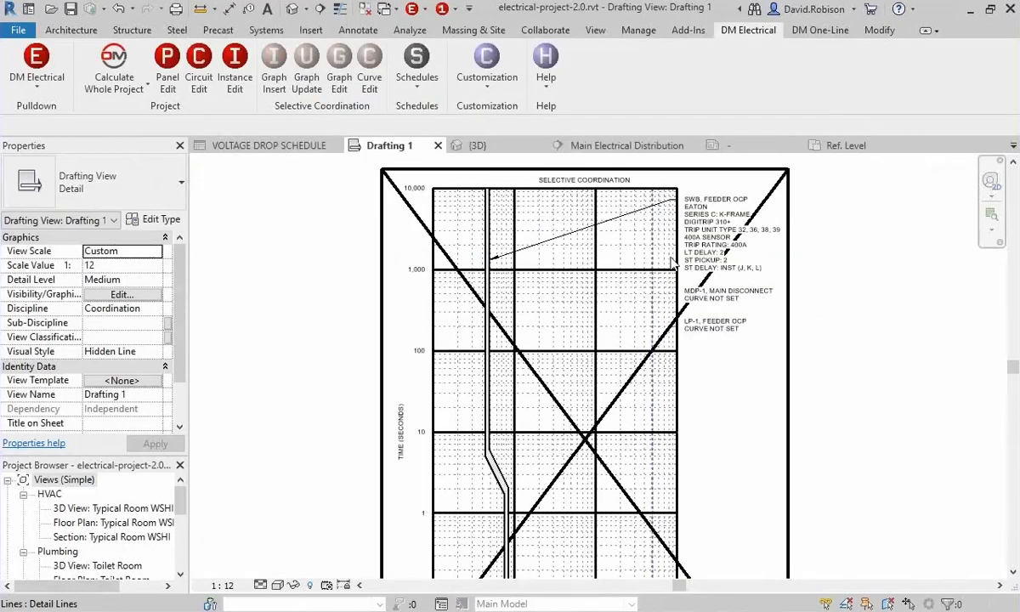
Assign the LP-1 feeder an Eaton F-Frame thermal-magnetic breaker curve and update the selective coordination graph.
middle_drag(758, 343, 687, 289)
scroll(640, 331, down, 1)
middle_drag(640, 332, 725, 408)
middle_drag(531, 284, 497, 244)
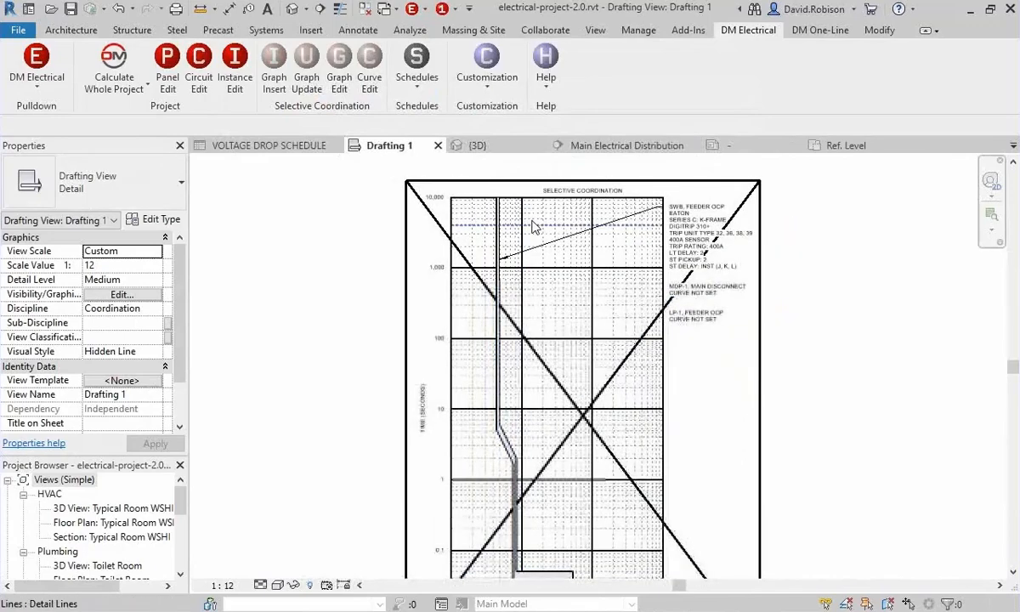
click(202, 82)
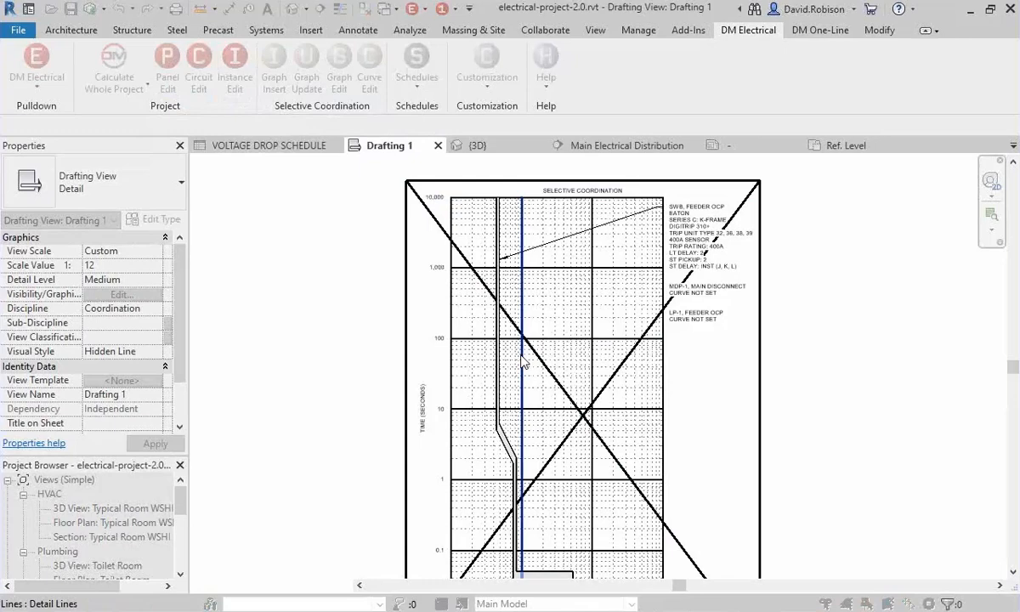
click(521, 273)
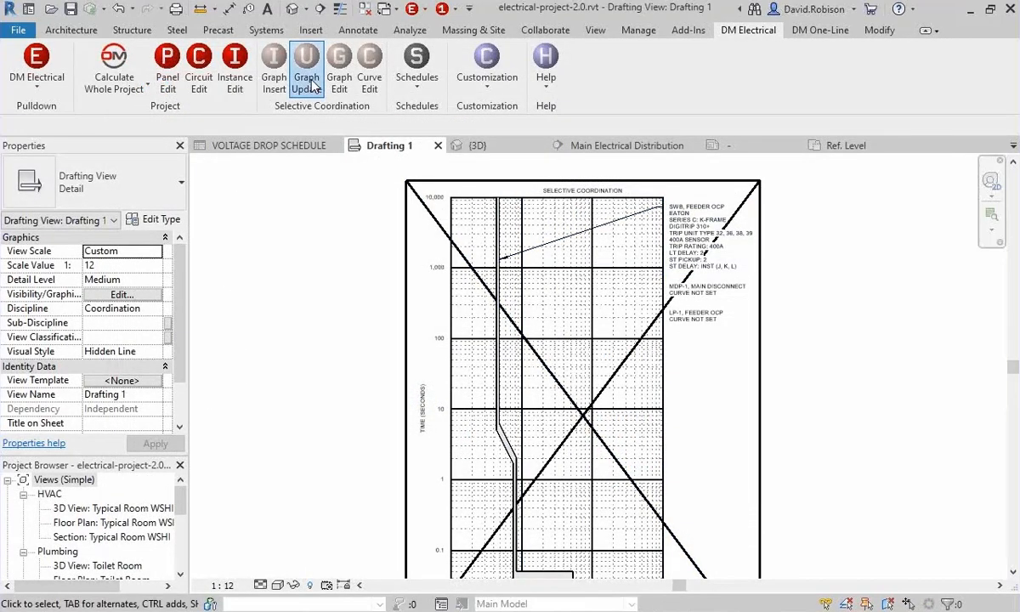
click(313, 83)
click(694, 232)
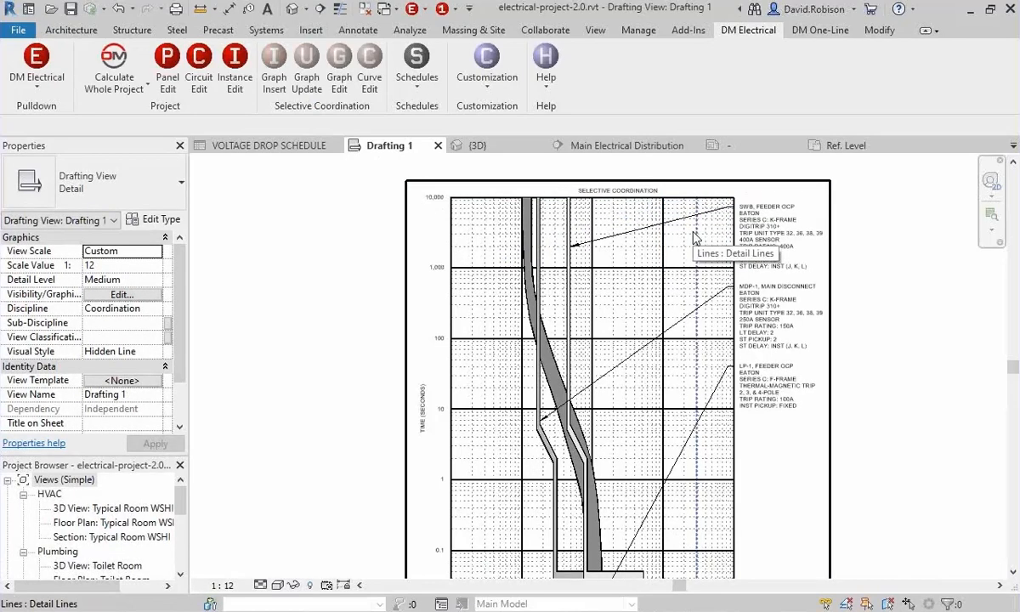
Set the MDP-1 main disconnect's long-time delay to 24 and its short-time pickup to 12.
scroll(629, 255, up, 4)
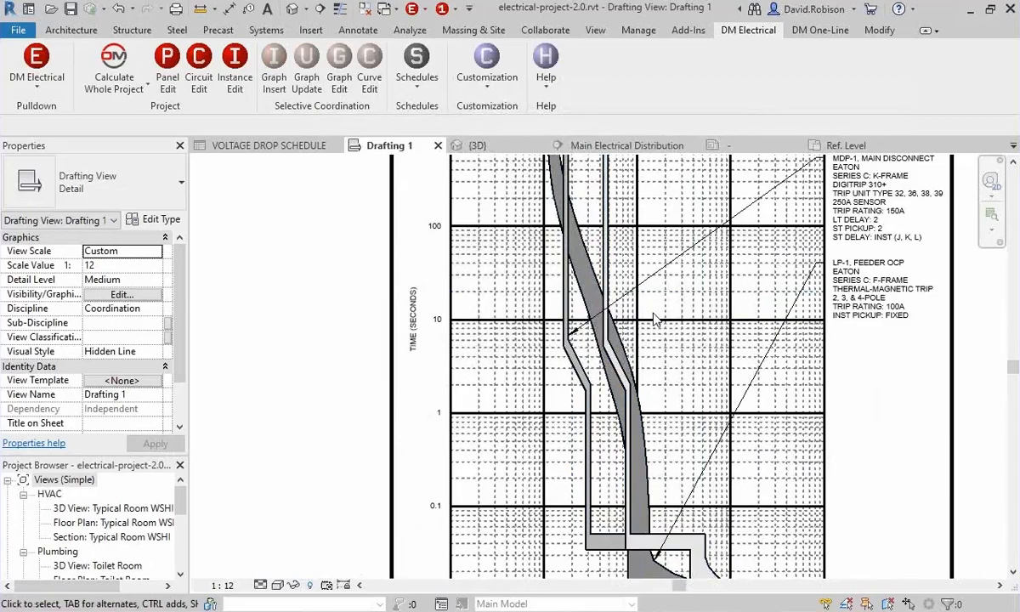
scroll(619, 340, down, 3)
scroll(660, 268, up, 1)
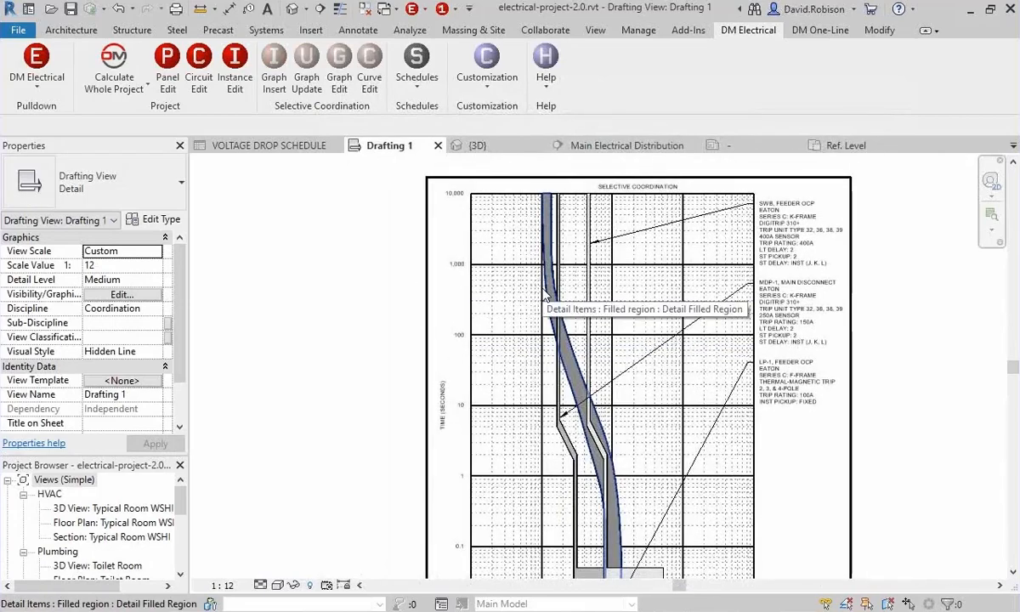
middle_drag(633, 332, 601, 345)
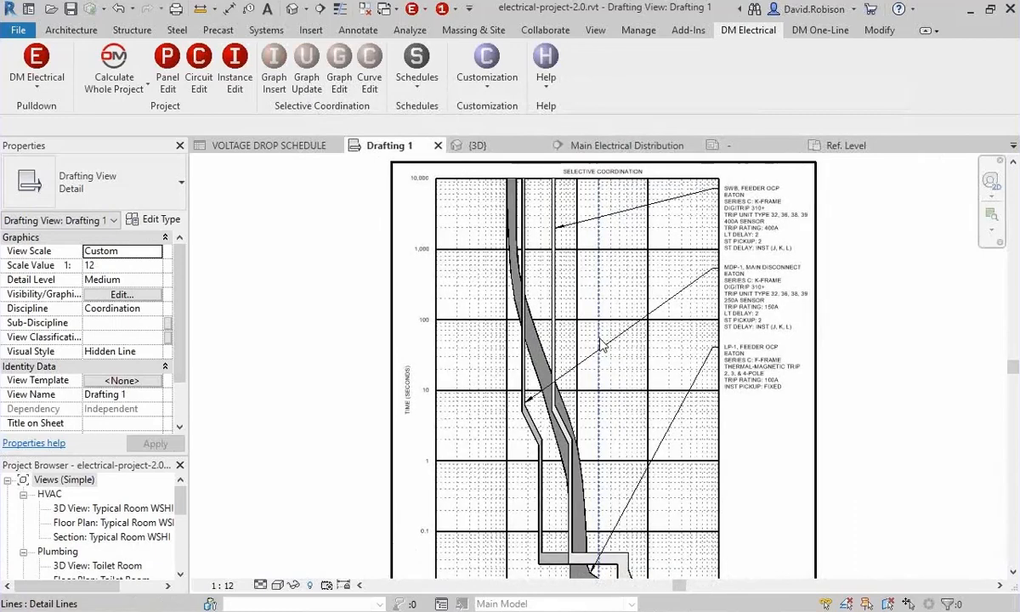
click(337, 57)
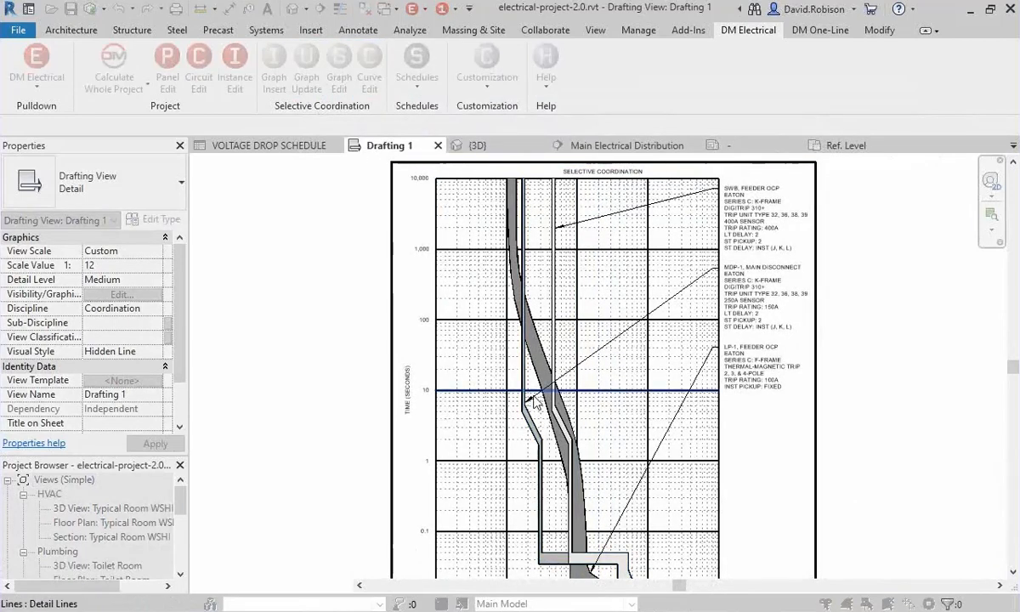
click(748, 294)
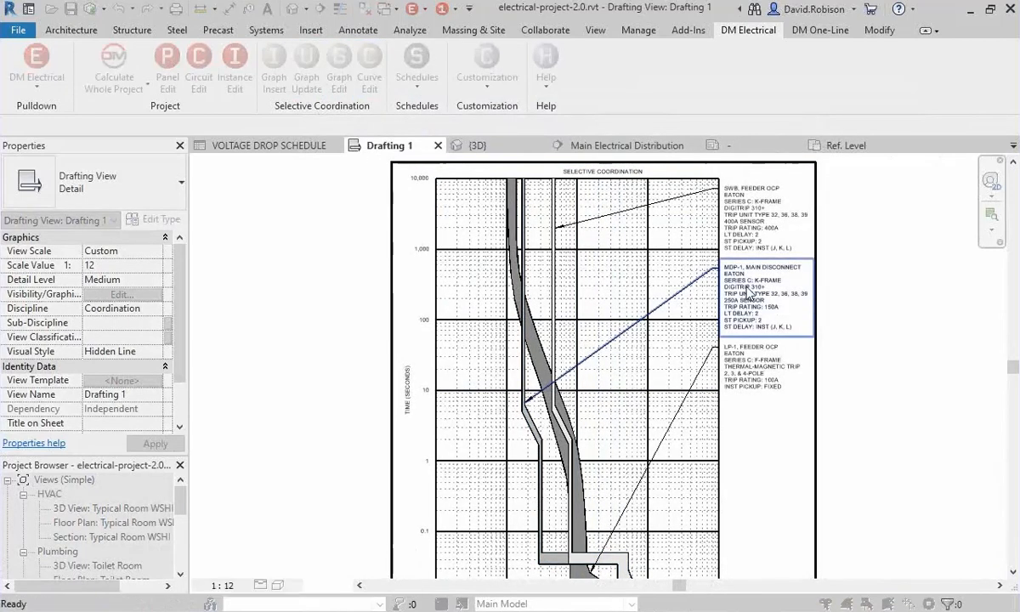
click(319, 430)
click(338, 453)
click(467, 551)
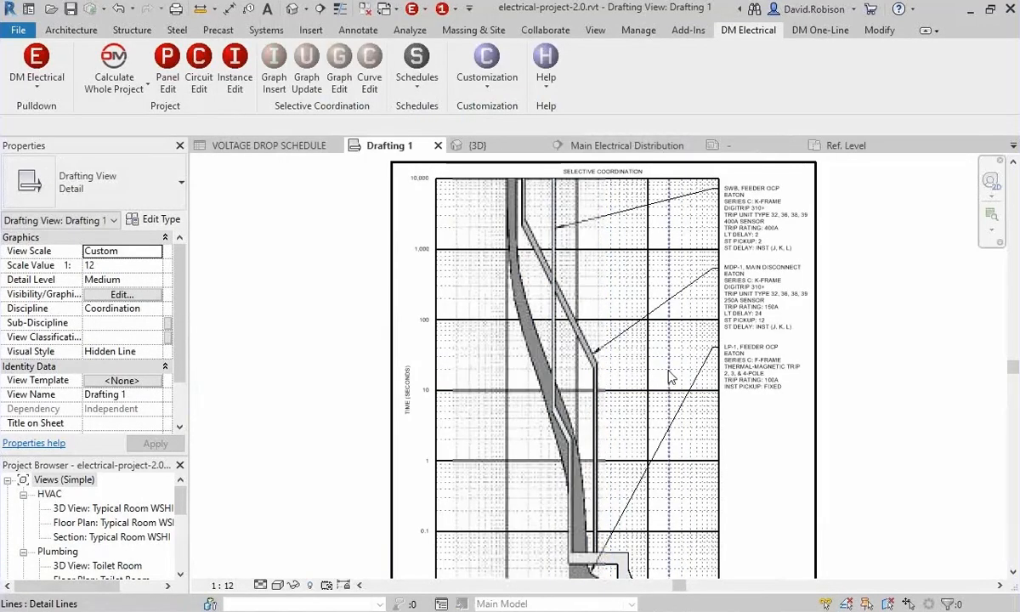
Set the SWB feeder breaker's long-time delay to 24, short-time pickup to 12 and short-time delay to 300 MS (P, Q, R).
click(369, 82)
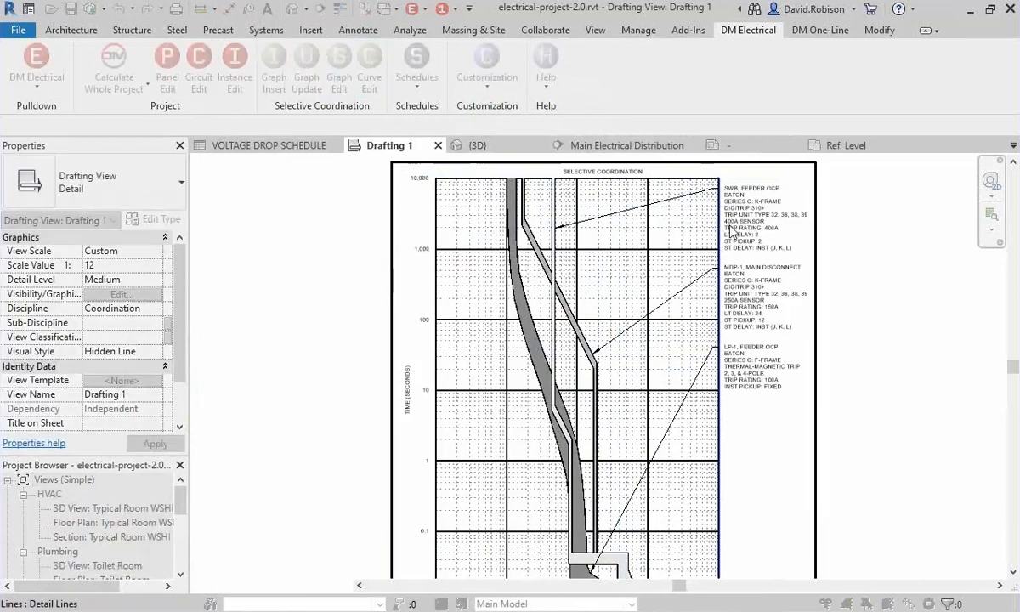
click(729, 231)
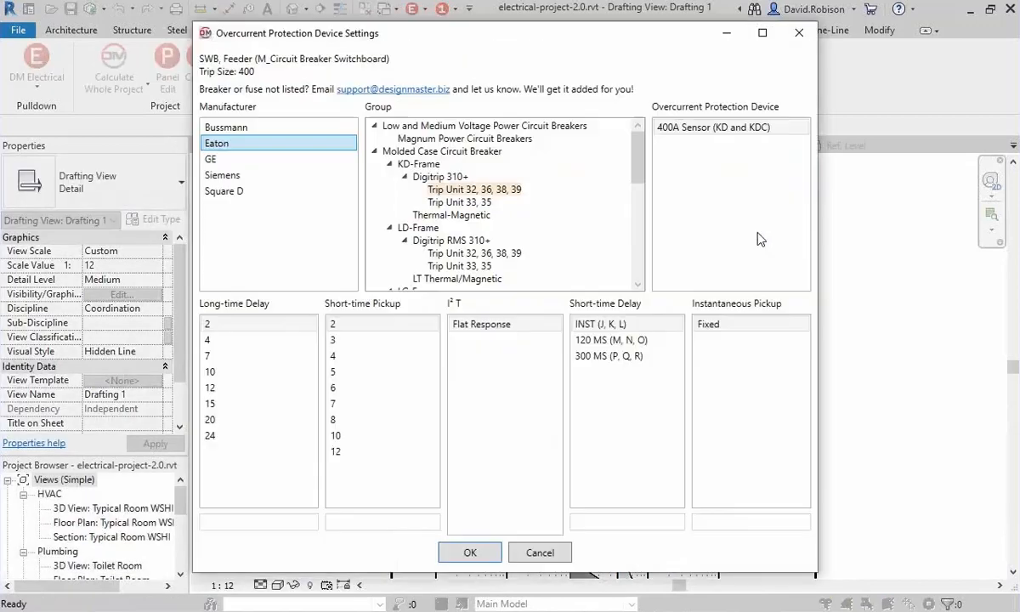
click(211, 434)
click(400, 451)
click(602, 357)
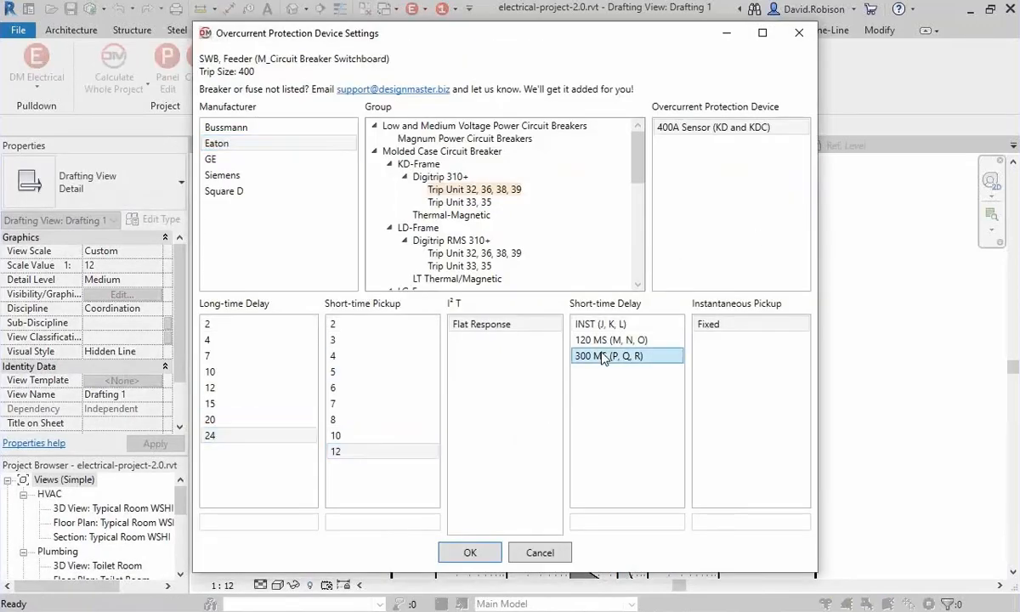
click(468, 552)
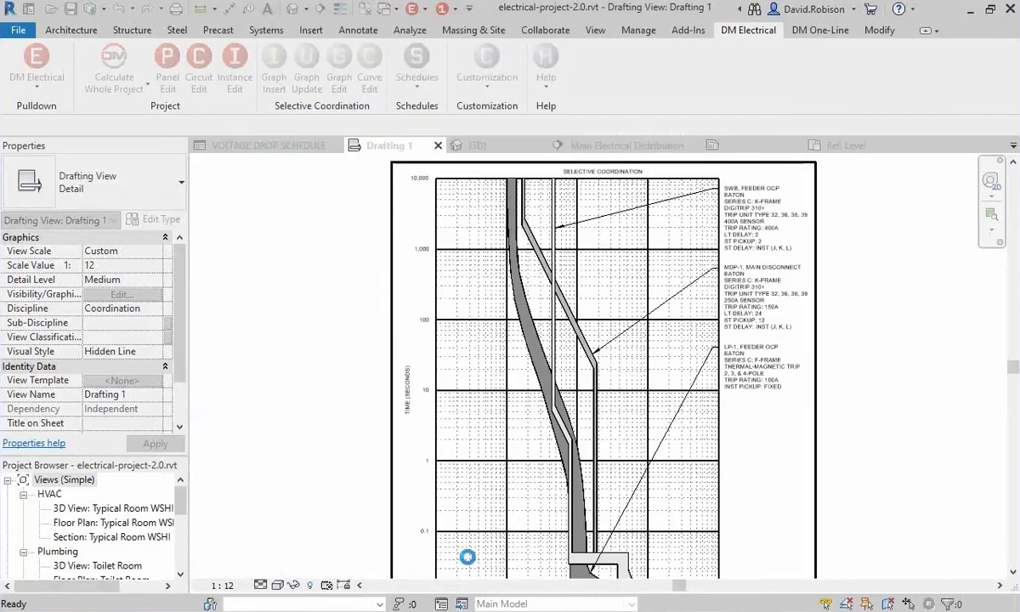
Examine the adjusted curves on the selective coordination graph and the settings in the SWB feeder label.
middle_drag(381, 336, 378, 371)
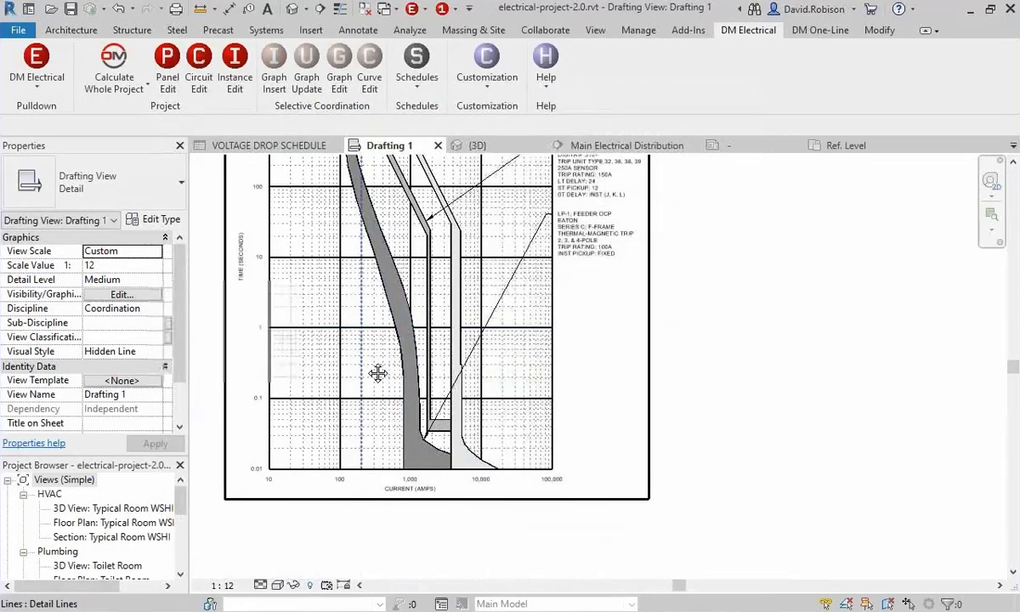
scroll(453, 479, up, 3)
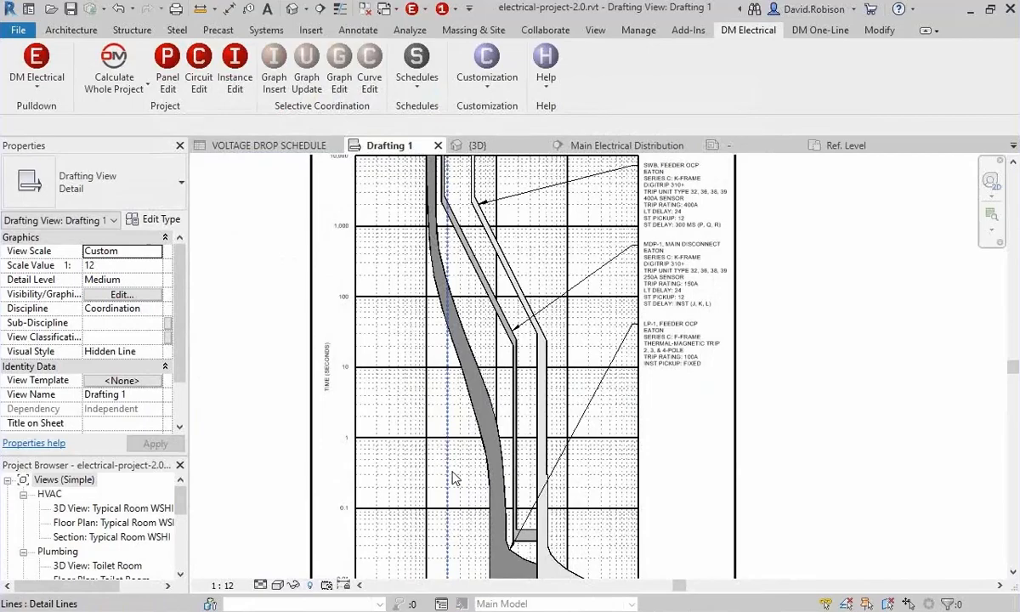
middle_drag(659, 229, 682, 414)
scroll(682, 414, up, 2)
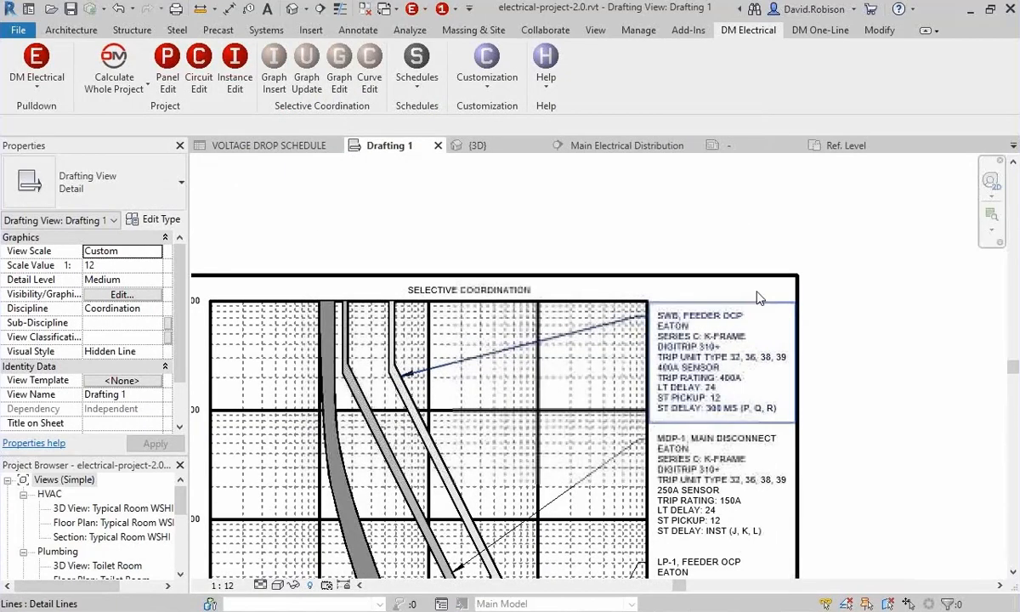
middle_drag(772, 409, 774, 345)
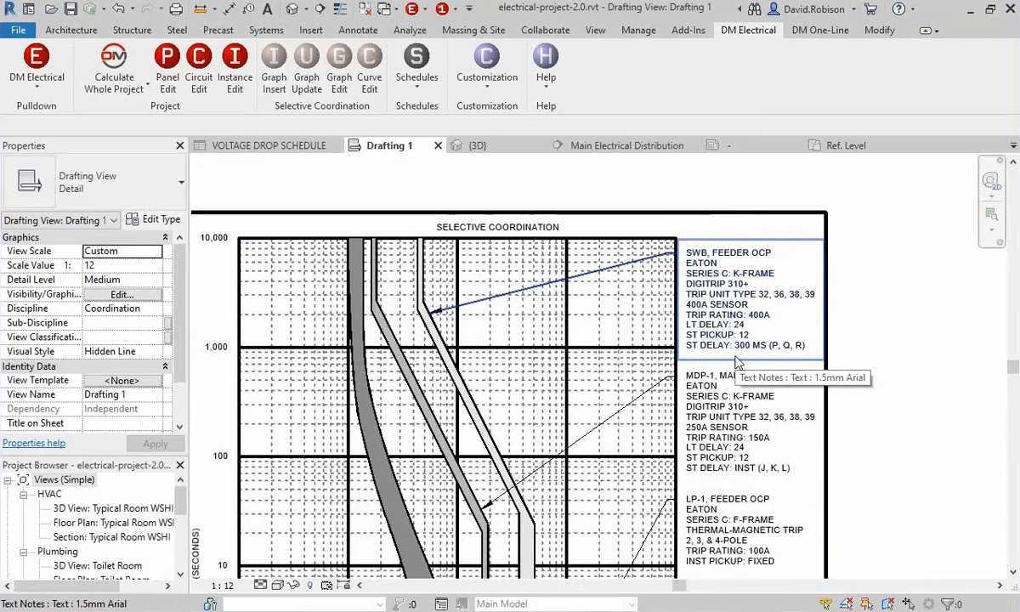
scroll(736, 361, down, 4)
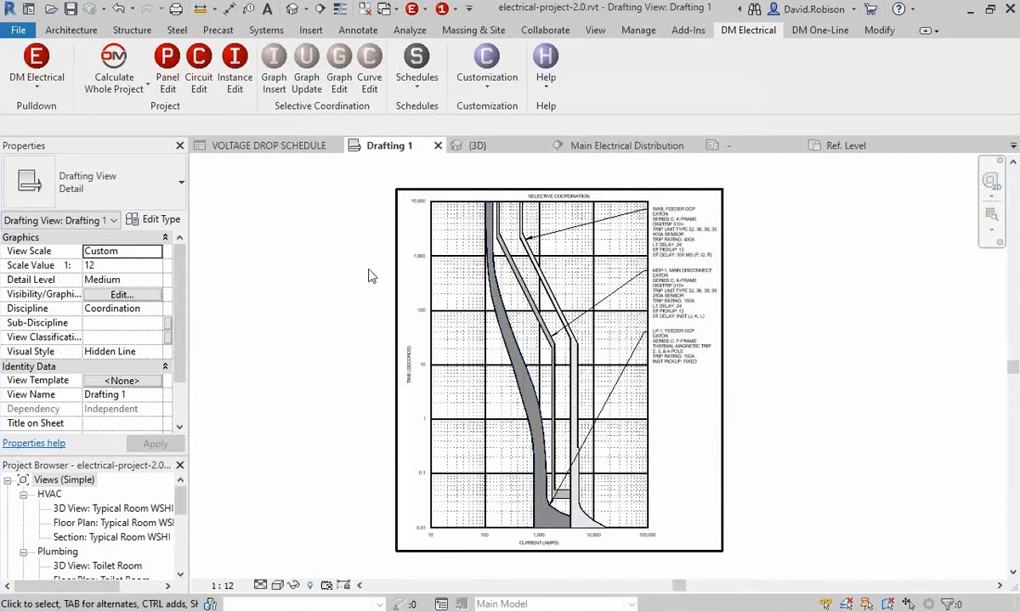
Set the fixed utility fault at the T-SVC transformer to 65000 in its fault calculation settings.
click(165, 71)
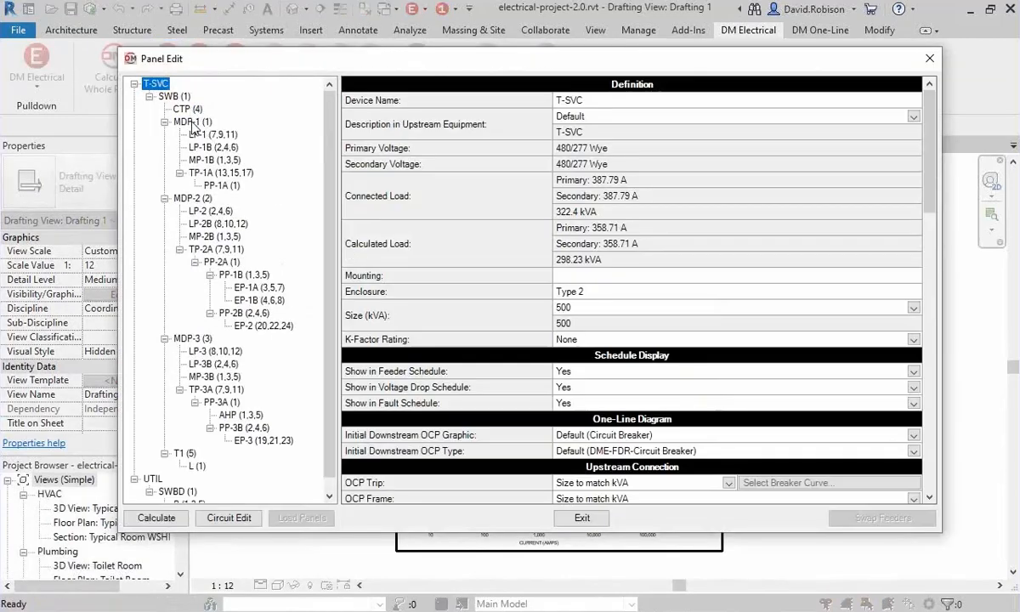
click(190, 122)
scroll(459, 297, down, 7)
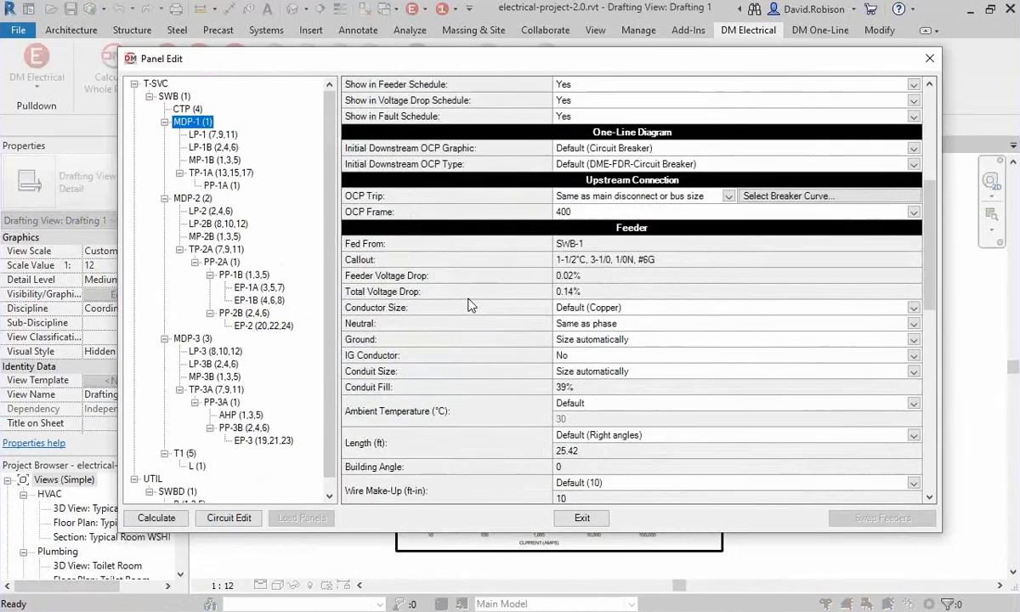
scroll(469, 304, down, 9)
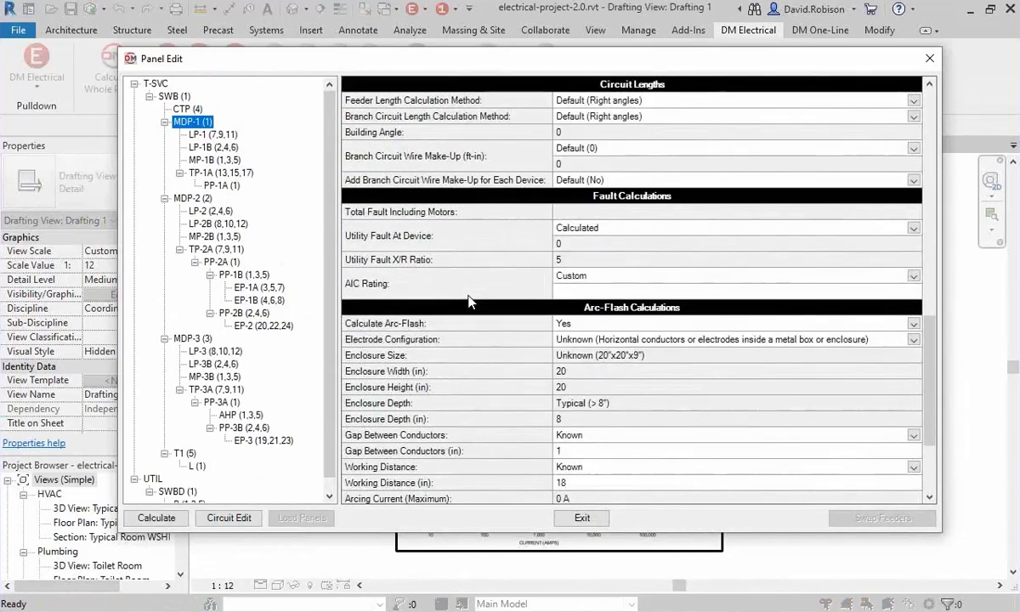
click(155, 83)
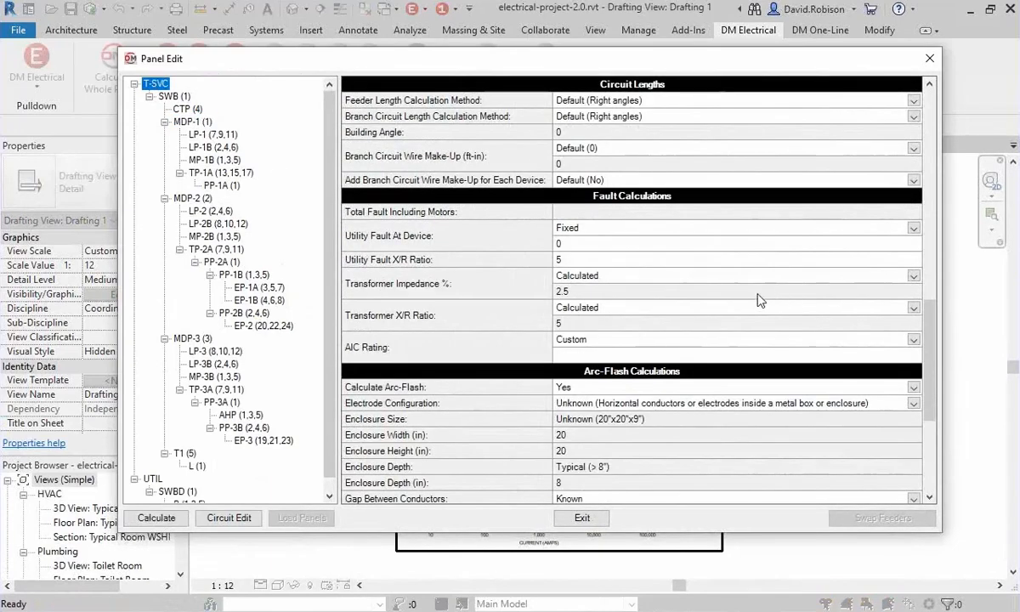
click(569, 244)
text(65000)
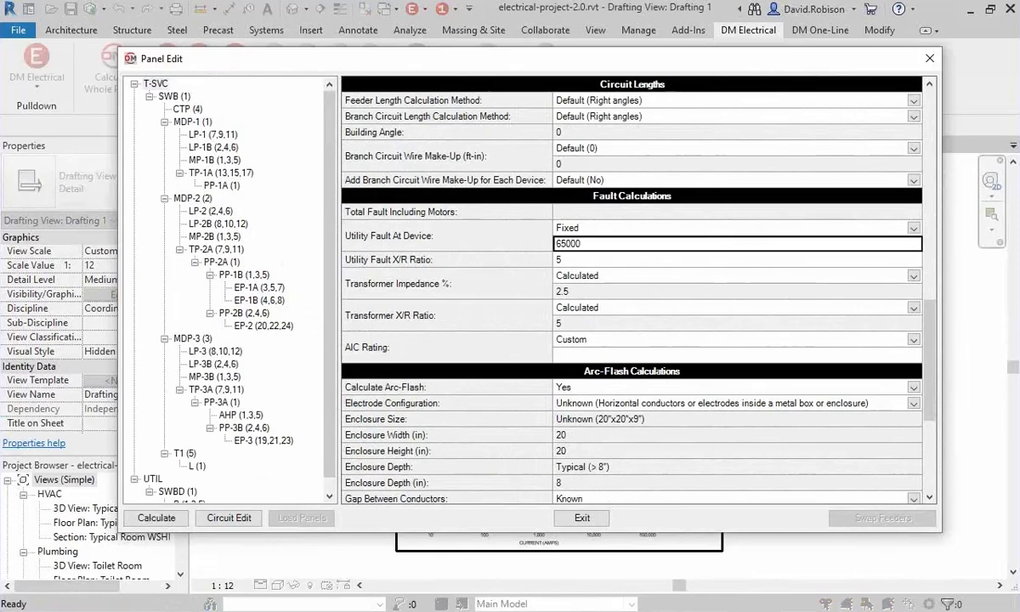
Turn off the manually set arcing time for MDP-1 and recalculate the project.
click(196, 123)
scroll(452, 395, down, 3)
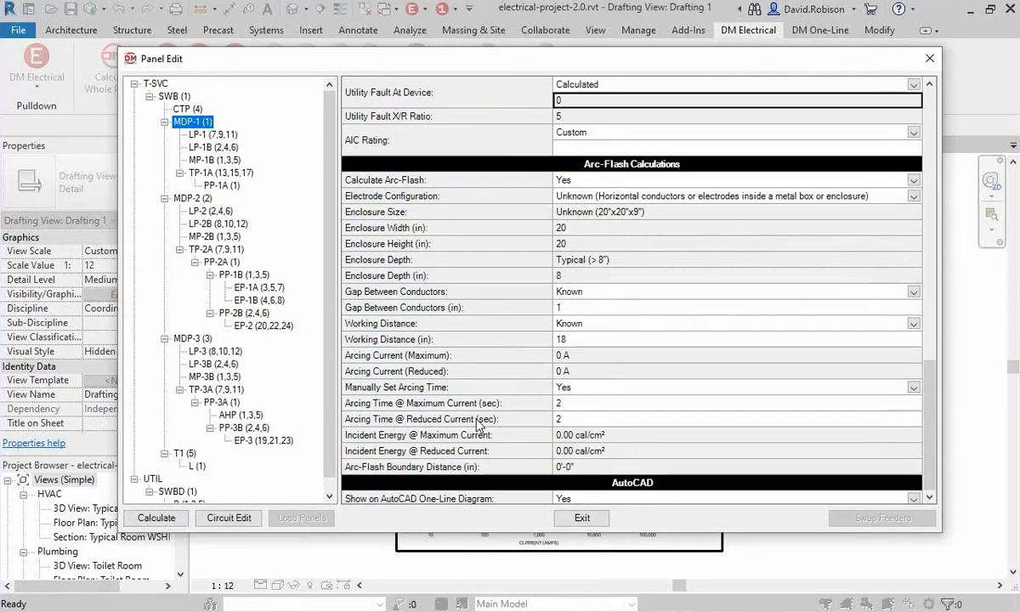
click(563, 389)
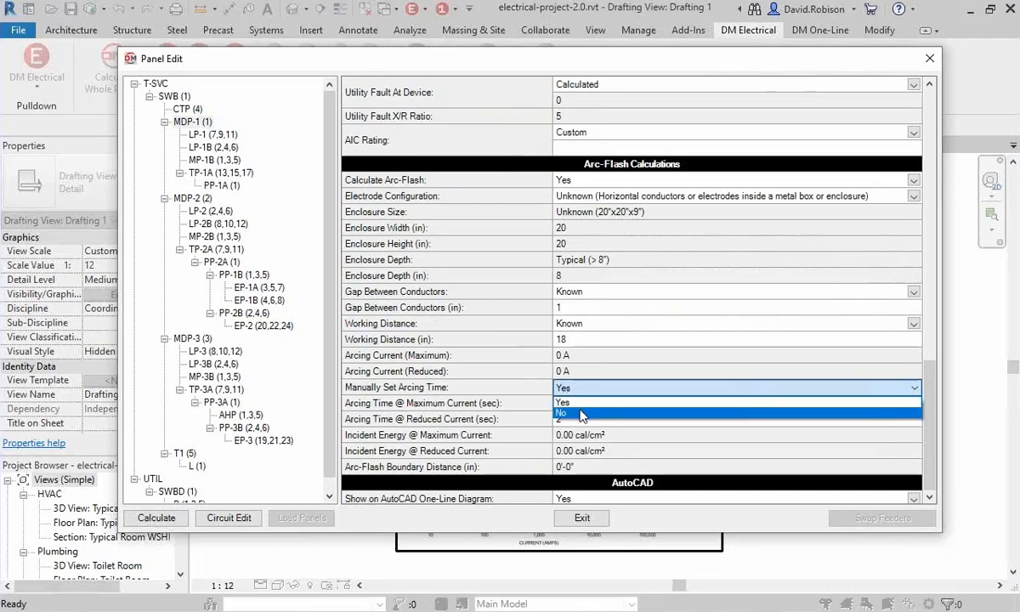
click(561, 412)
click(157, 518)
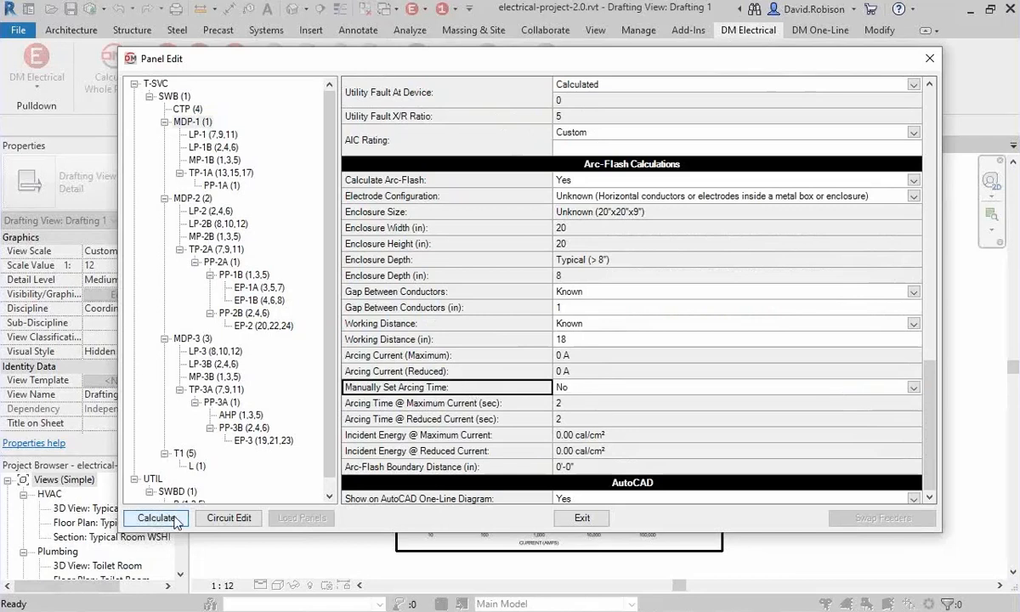
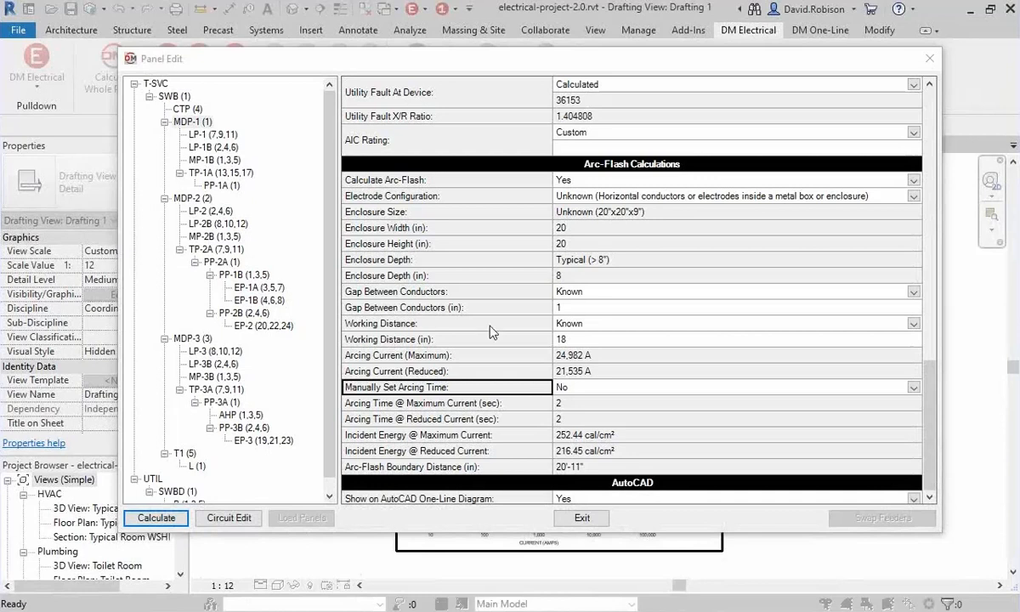
Close the panel settings and examine the rooftop cooling tower's electrical, feeder and fault parameters in the 3D view.
click(583, 518)
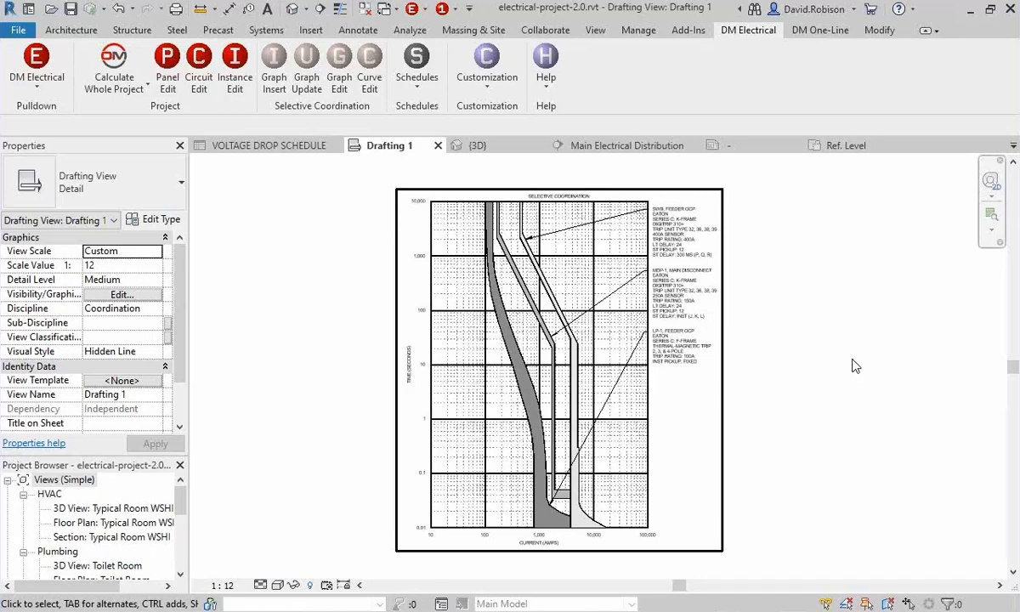
click(463, 145)
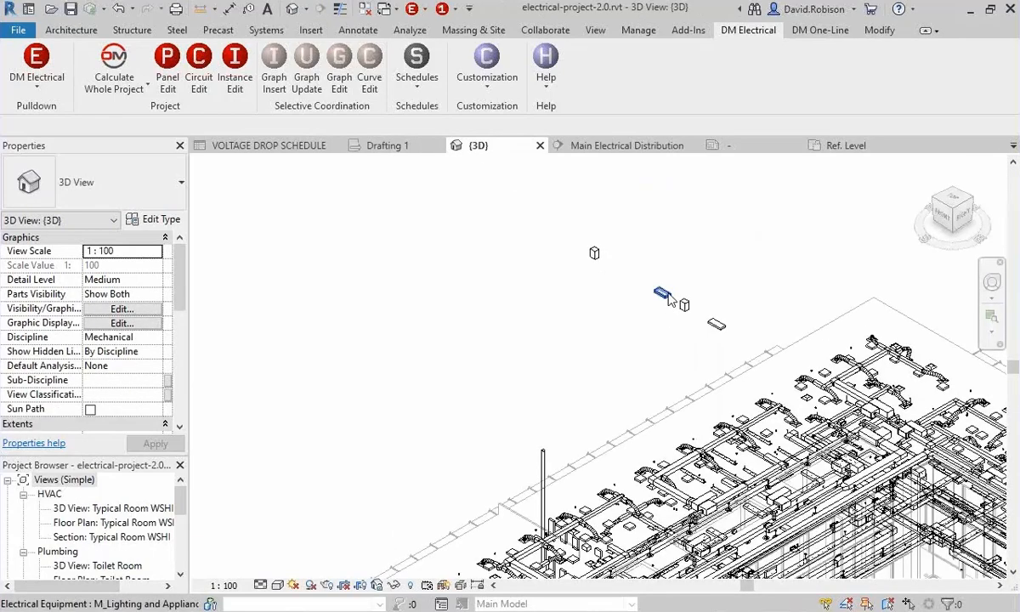
middle_drag(669, 299, 462, 261)
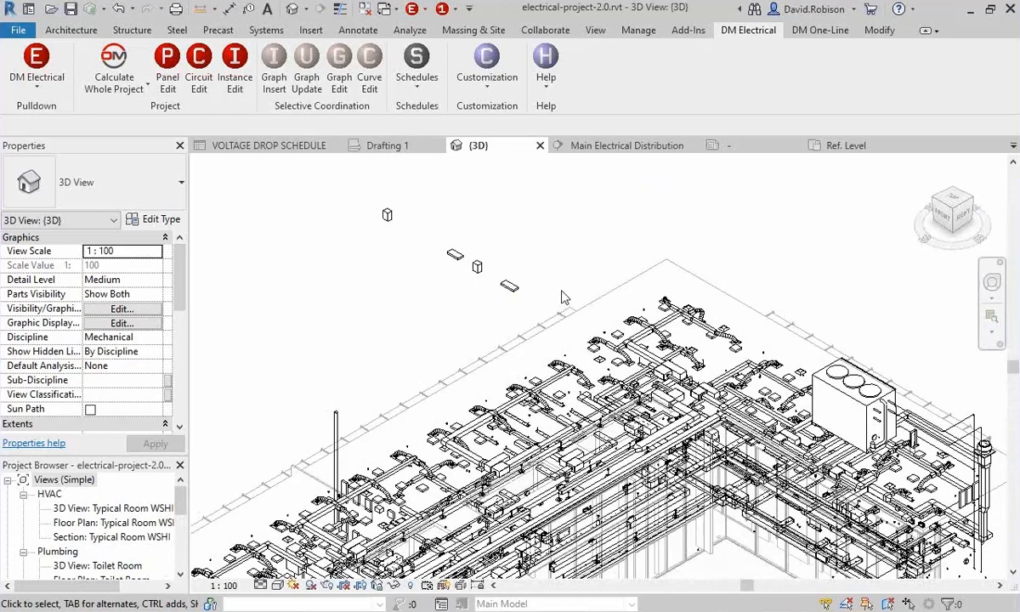
click(850, 376)
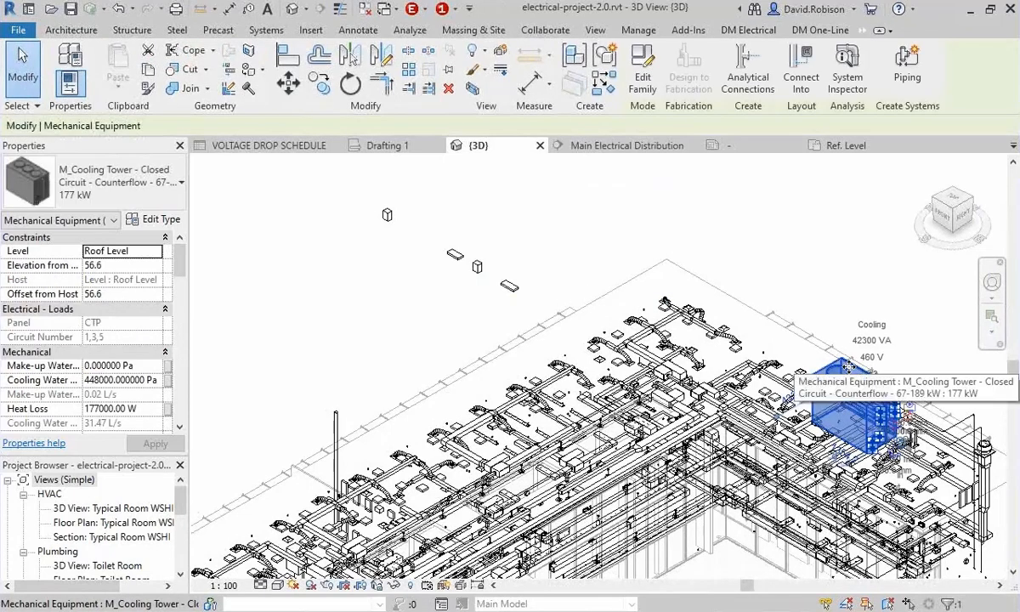
middle_drag(847, 367, 658, 299)
scroll(584, 334, up, 3)
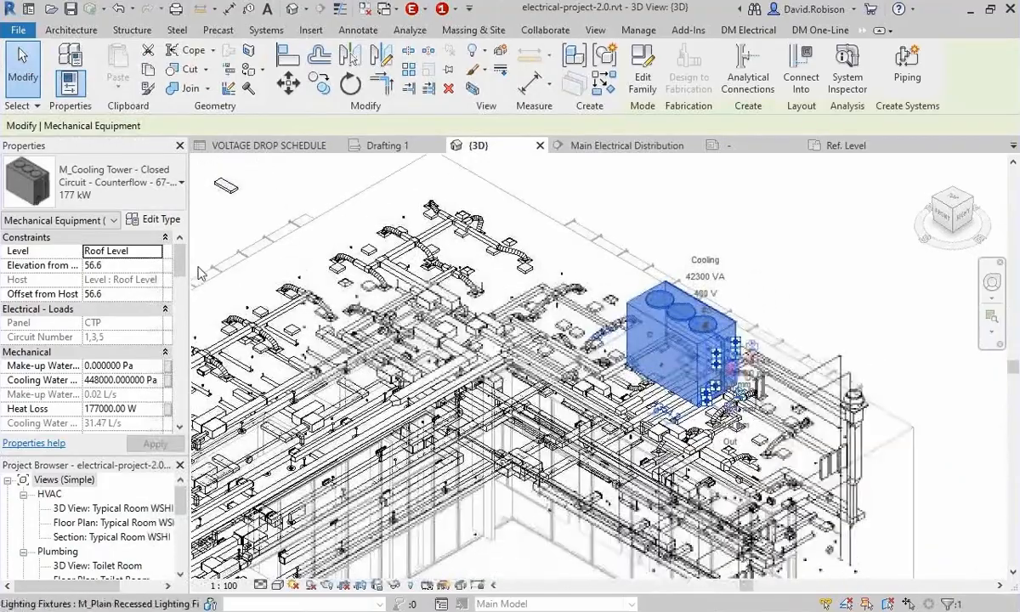
drag(361, 357, 361, 357)
scroll(153, 332, down, 8)
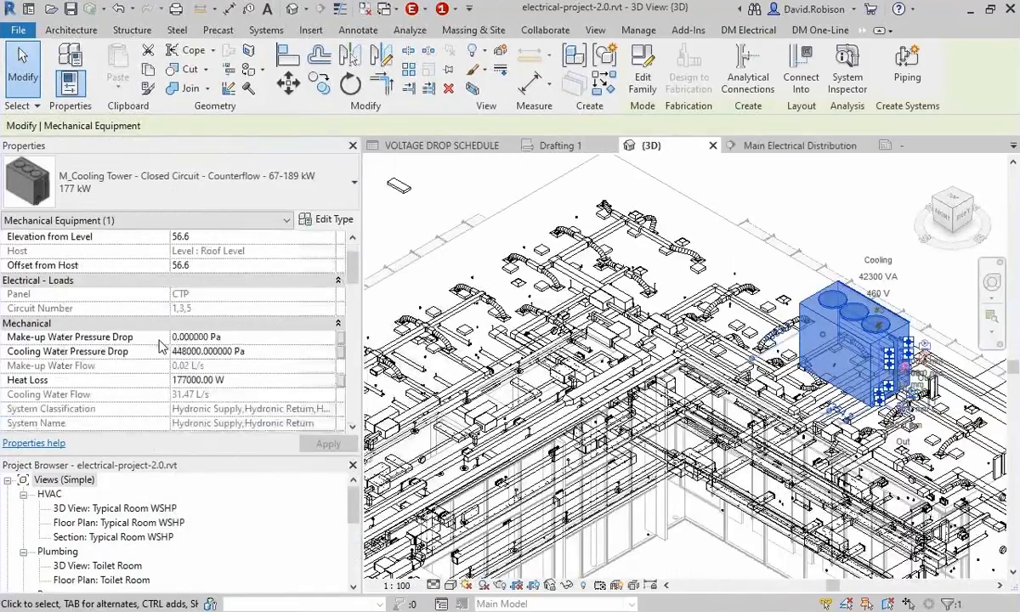
scroll(159, 344, down, 6)
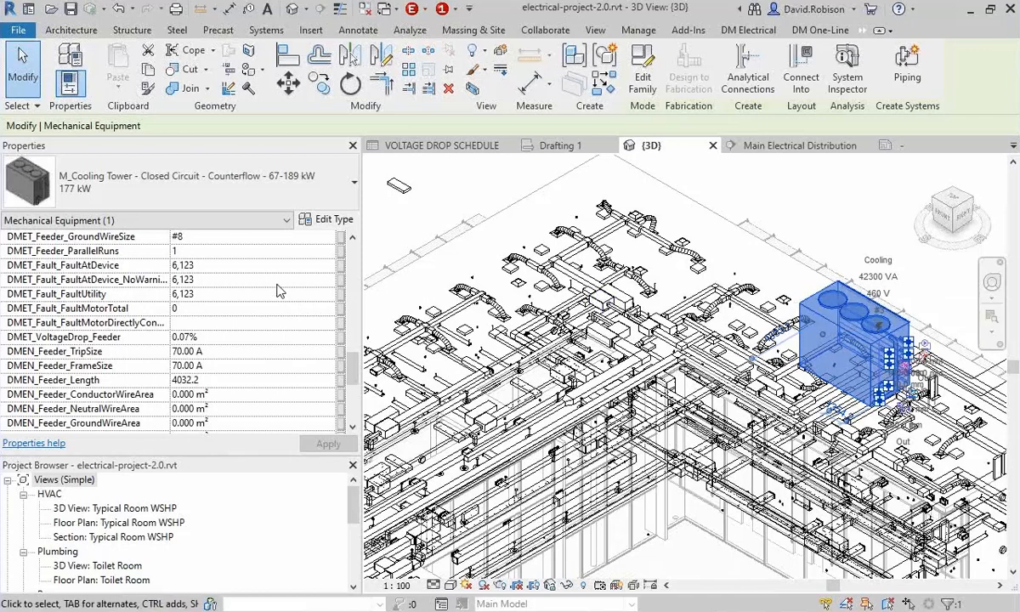
key(Escape)
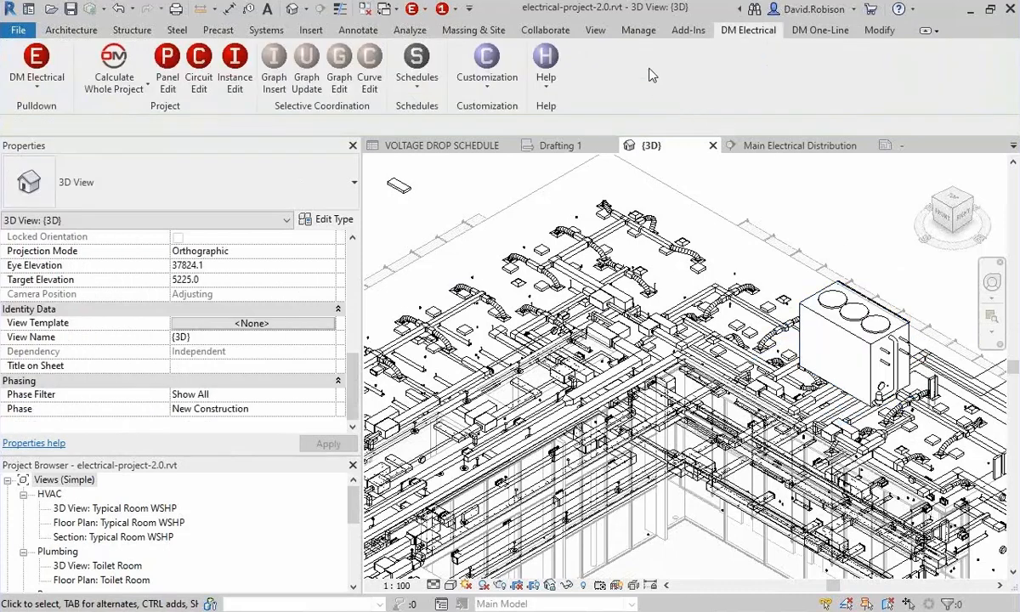
Open the transformer overcurrent protection sizes for the 480 V primary voltage and select the 75 kVA entry.
click(486, 81)
click(530, 204)
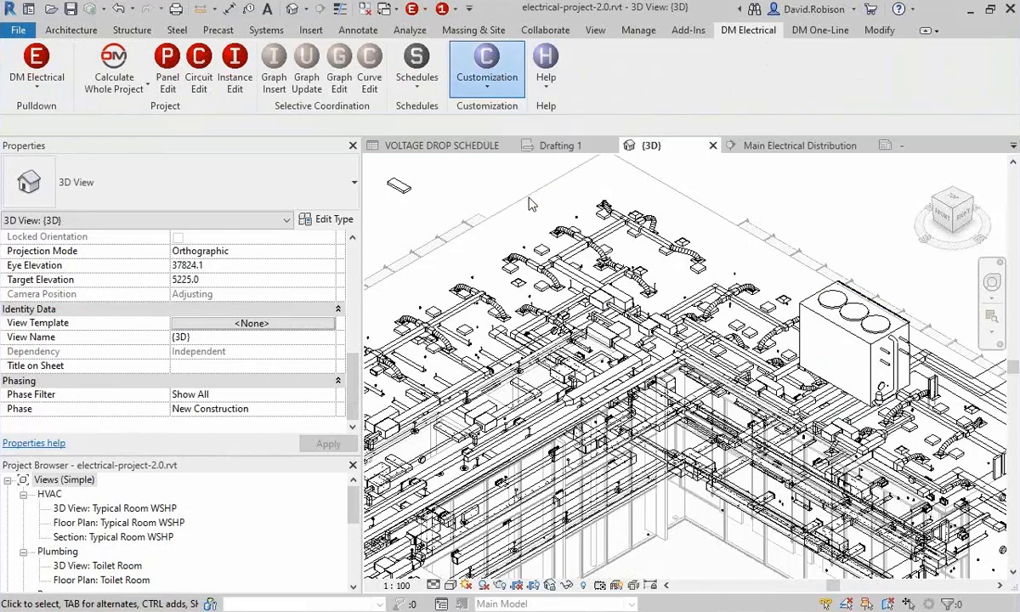
click(494, 109)
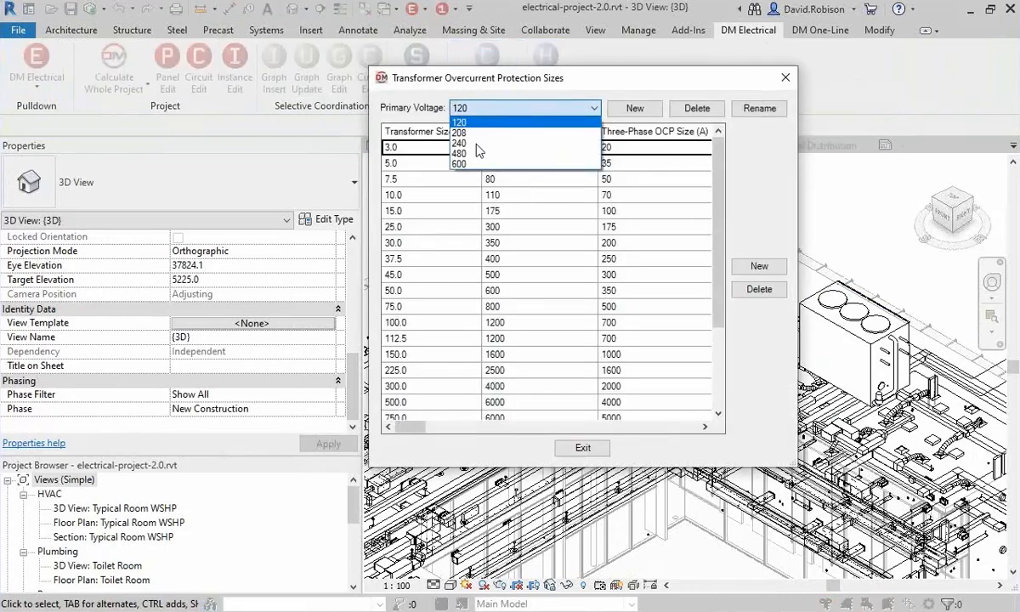
click(456, 153)
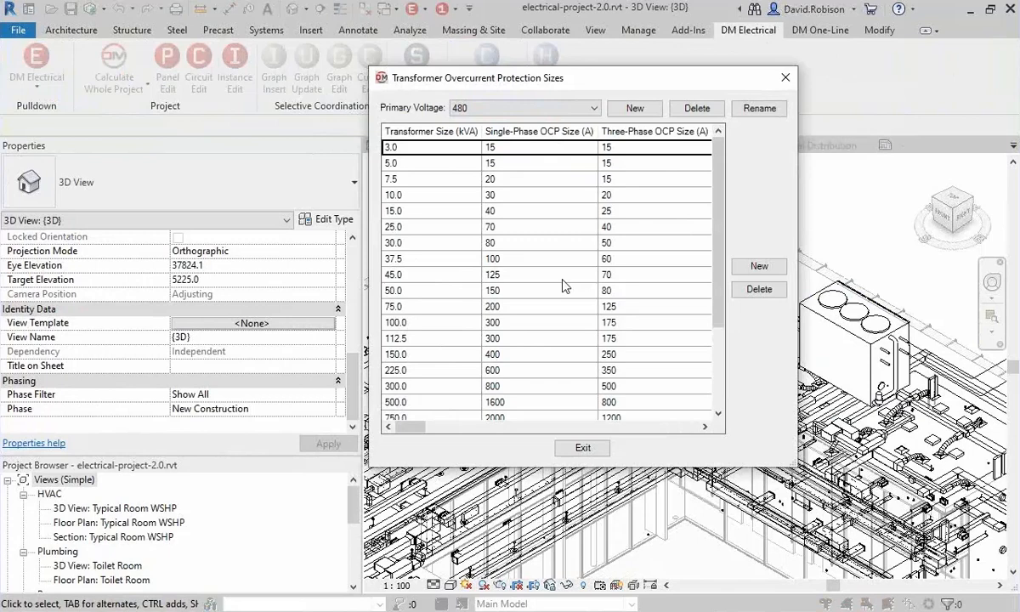
click(463, 306)
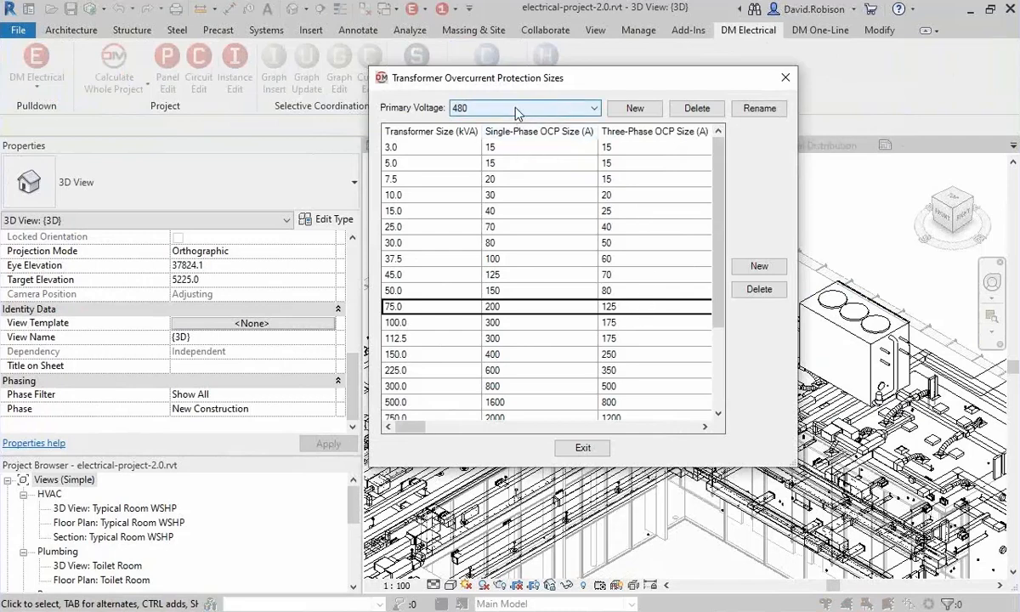
Try a three-phase OCP size of 100 A for the 75 kVA transformer.
click(659, 308)
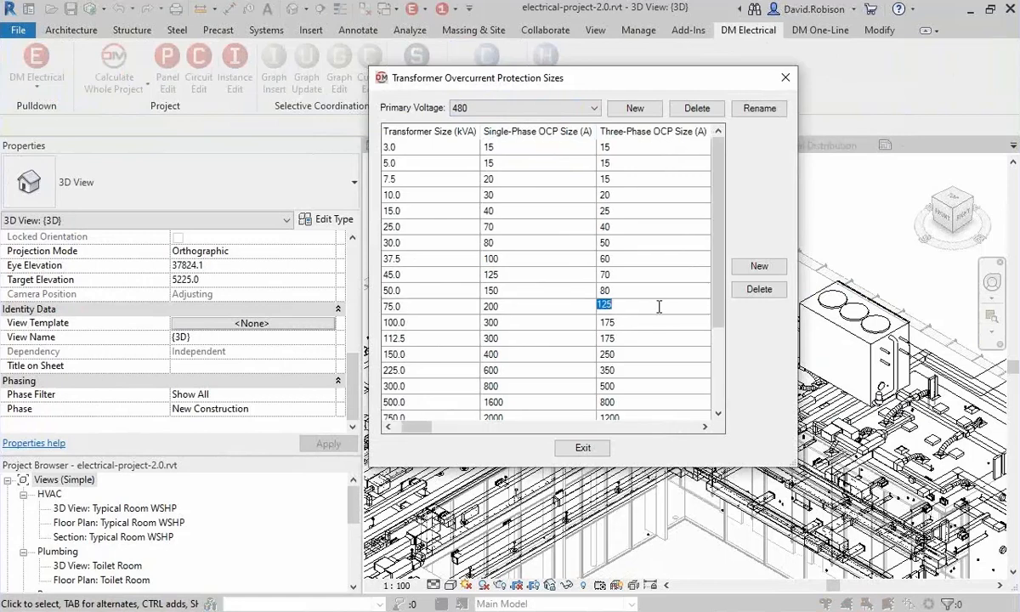
text(100)
key(Return)
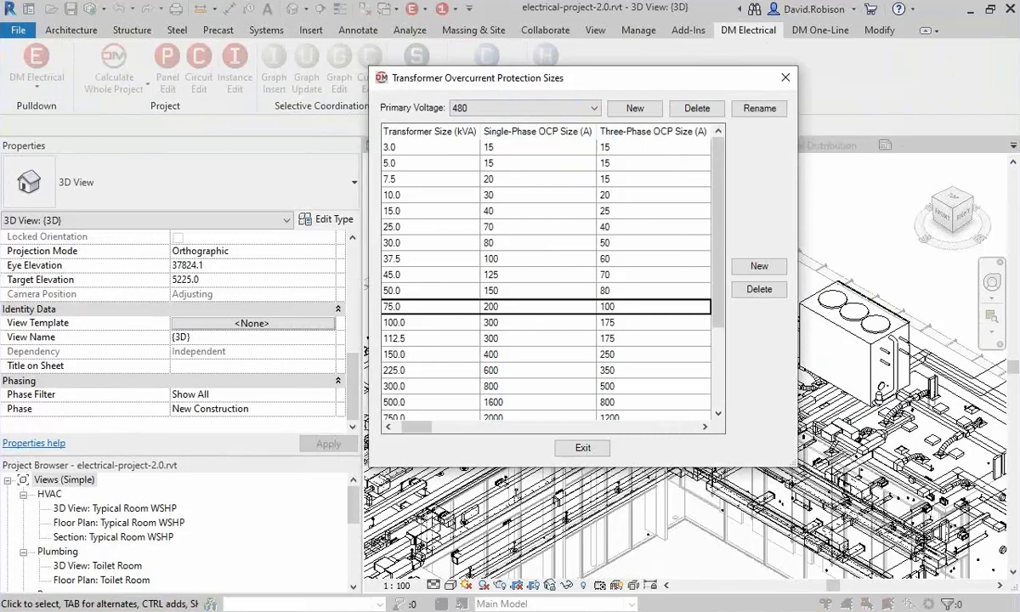
Set the 75 kVA transformer's three-phase OCP size to 150 A and close the size table.
click(657, 306)
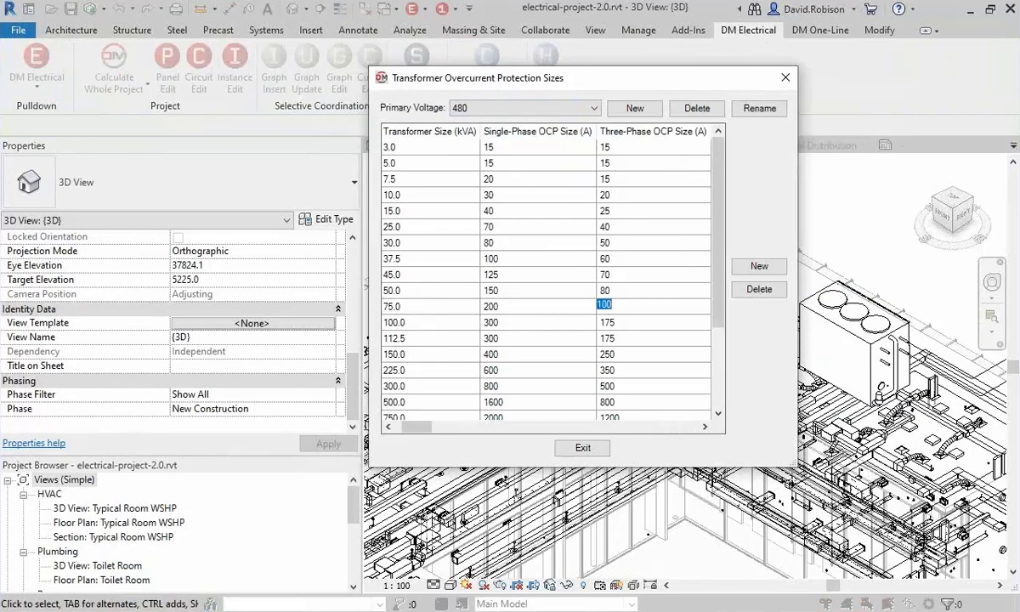
text(150)
key(Return)
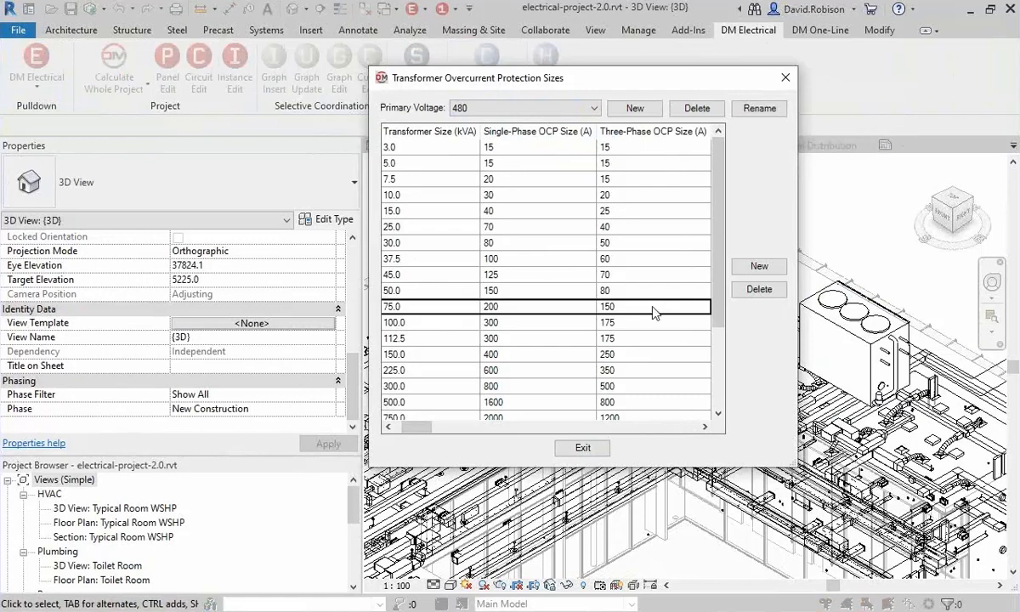
click(580, 447)
Open the feeder settings of panel MDP-1 for editing.
click(168, 72)
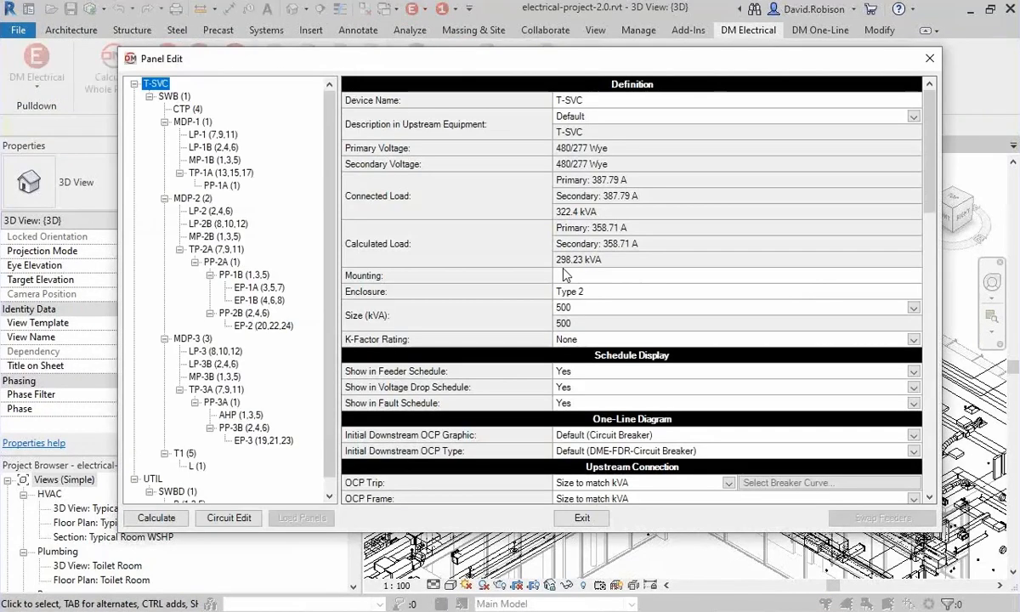
click(192, 122)
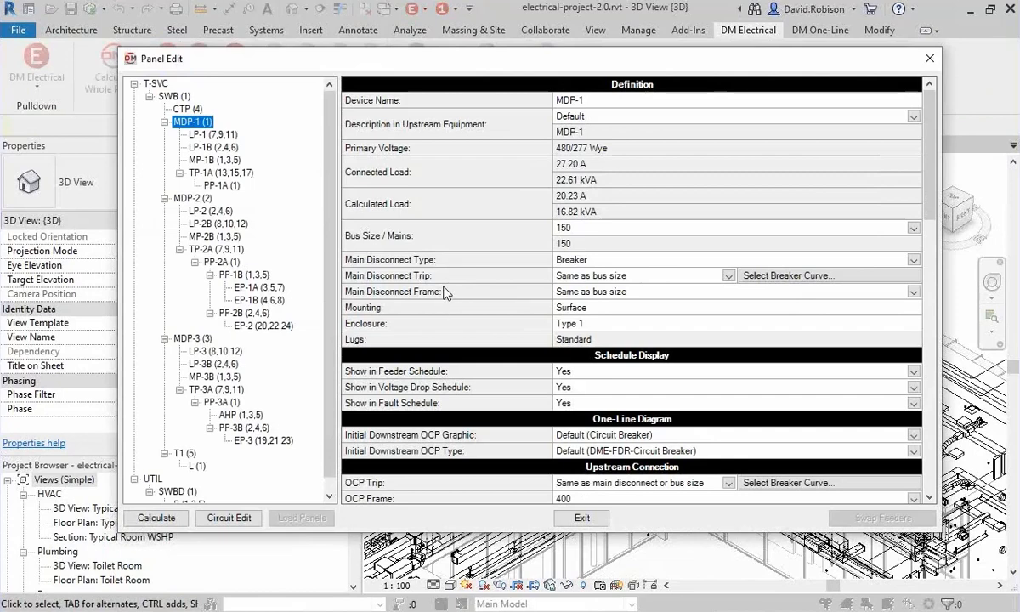
scroll(444, 291, down, 3)
scroll(443, 292, down, 4)
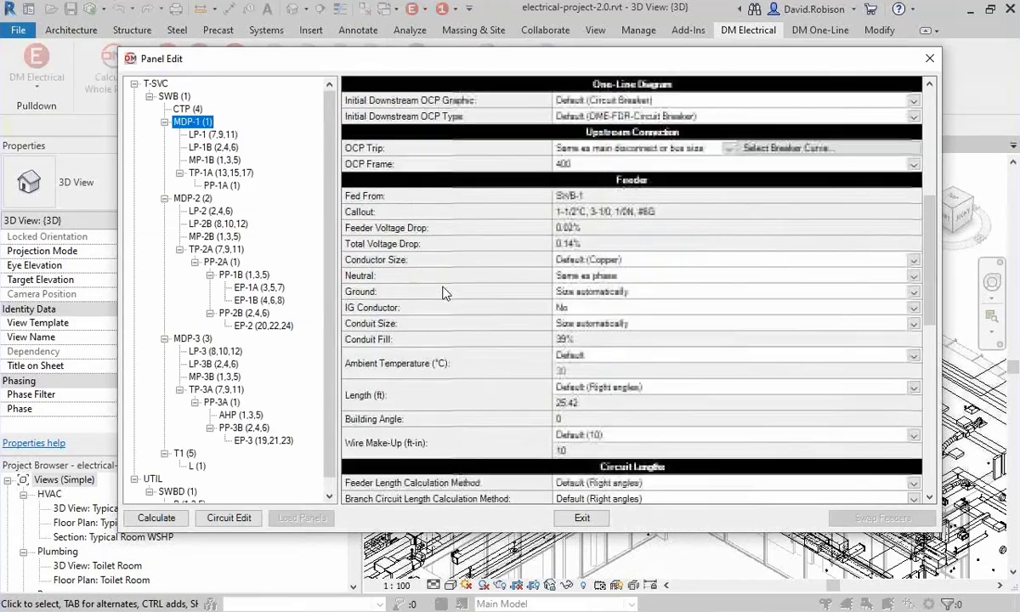
Set the MDP-1 feeder's conductor size to Custom with the callout BUSWAY, and check its custom X and R per 1000' values.
click(390, 262)
click(596, 260)
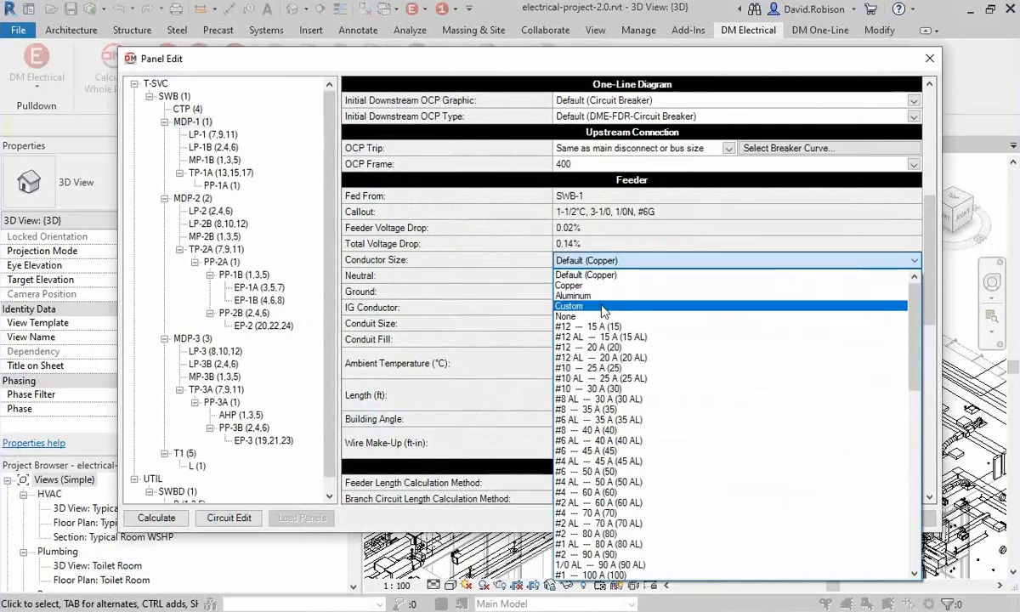
click(412, 270)
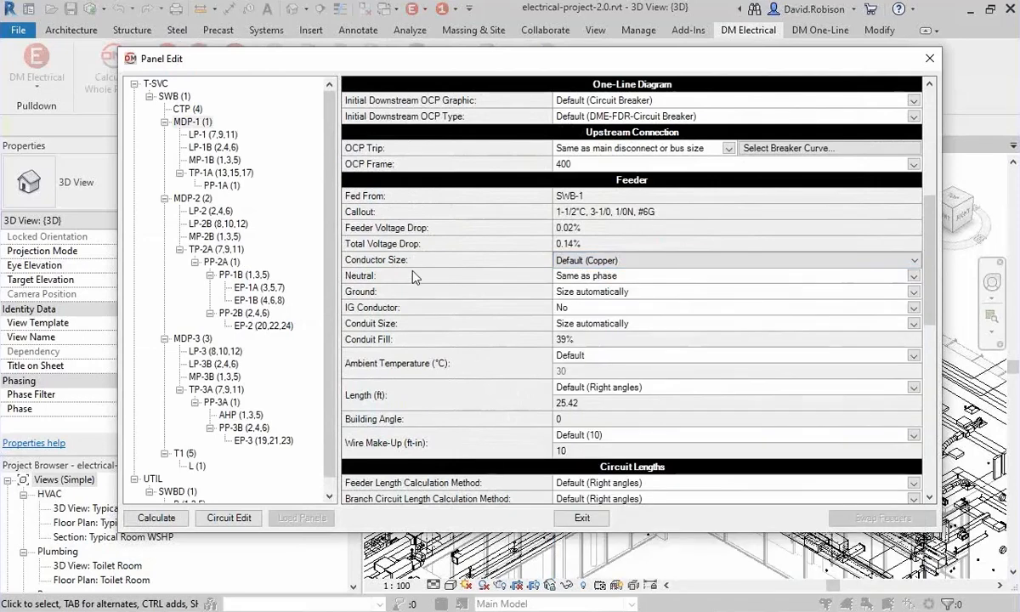
click(598, 263)
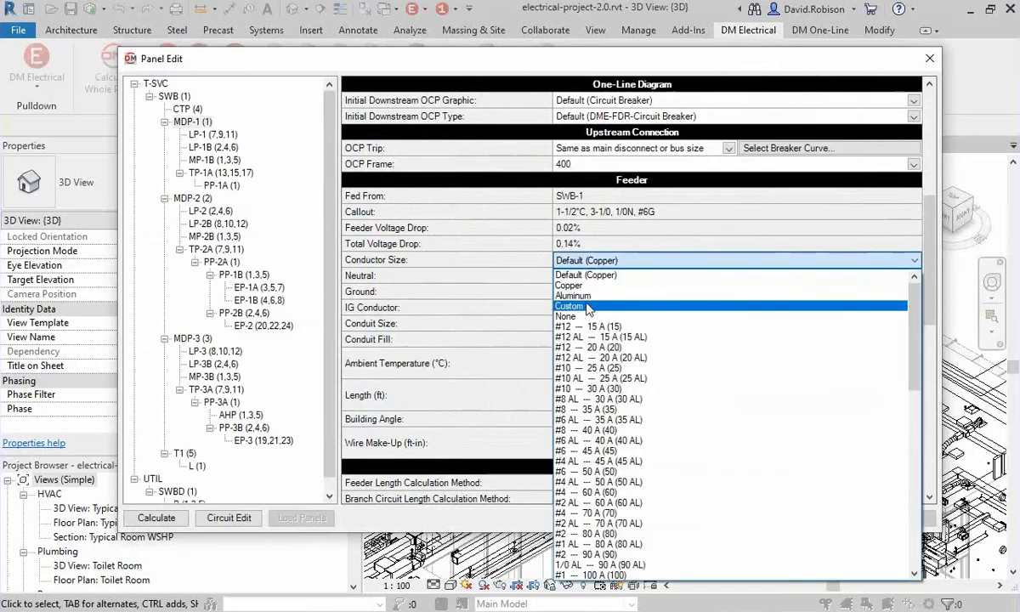
click(593, 295)
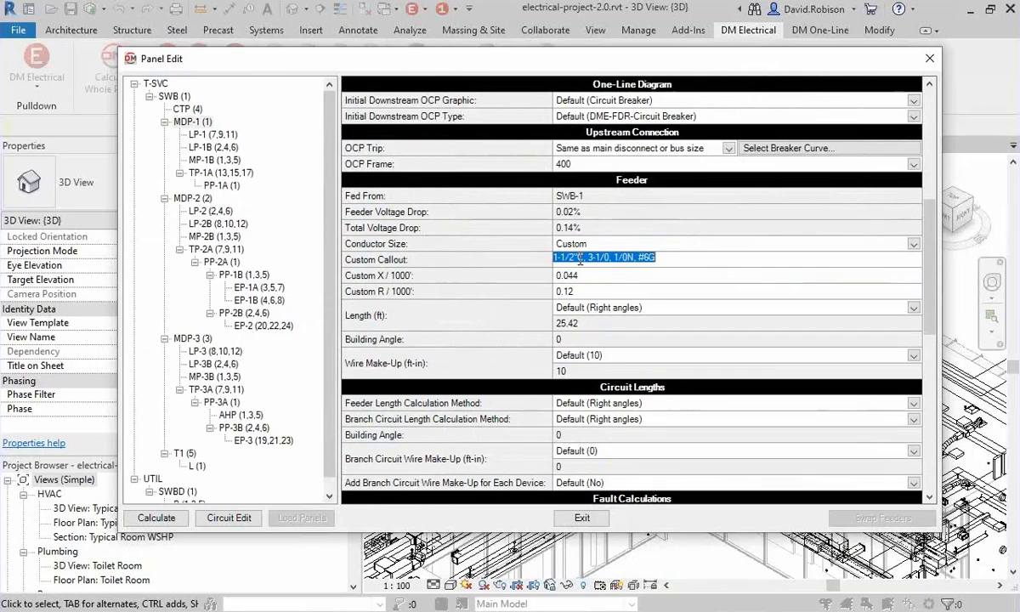
text(BUSWAY)
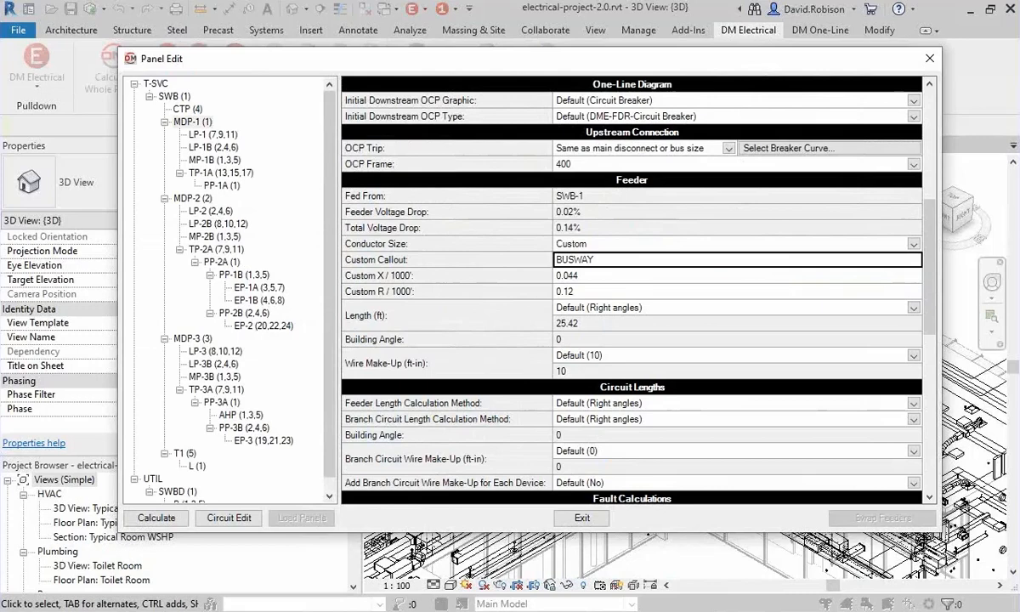
click(586, 274)
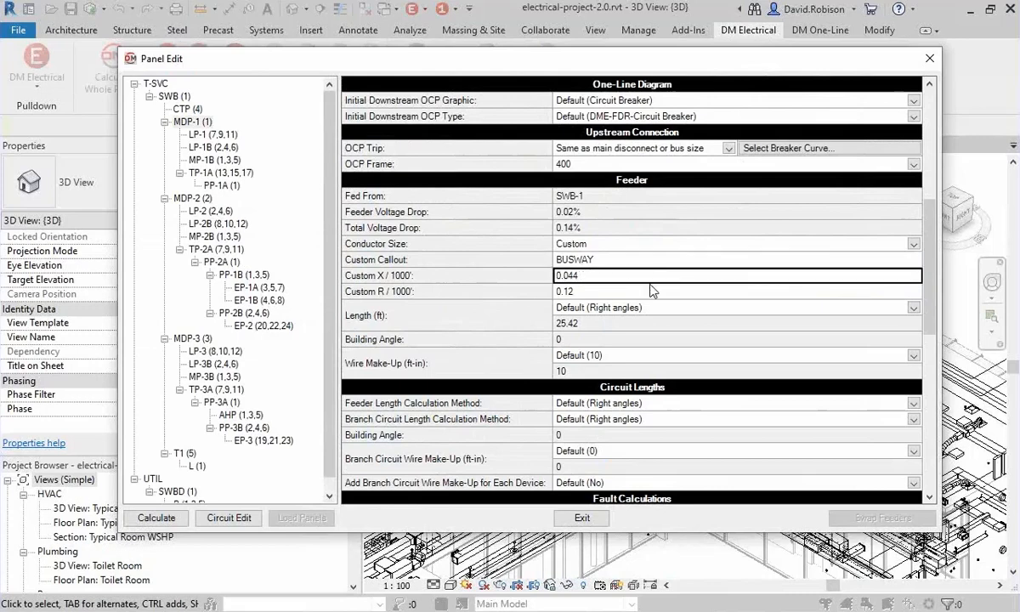
click(651, 287)
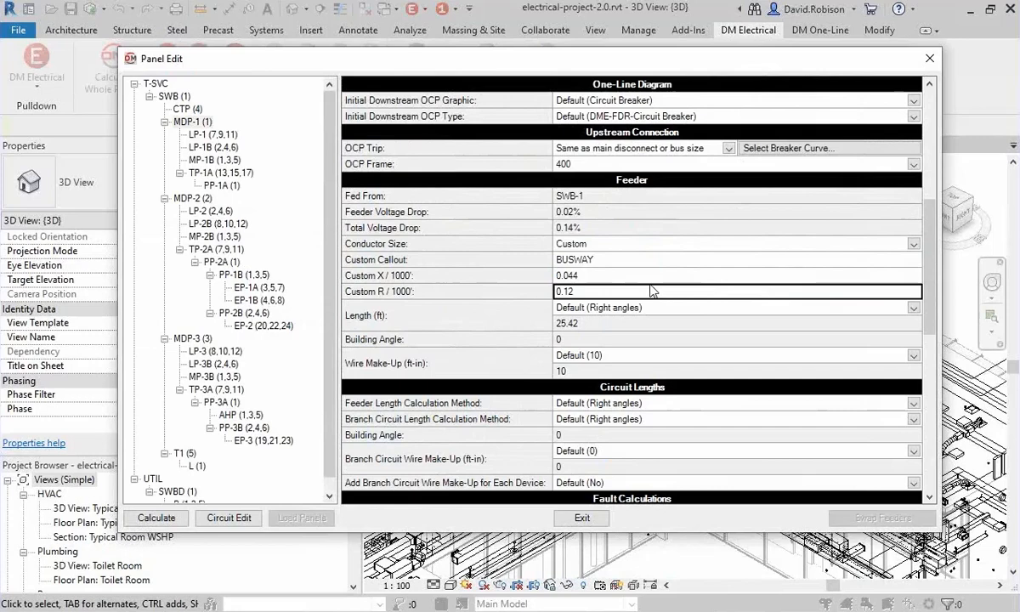
click(567, 276)
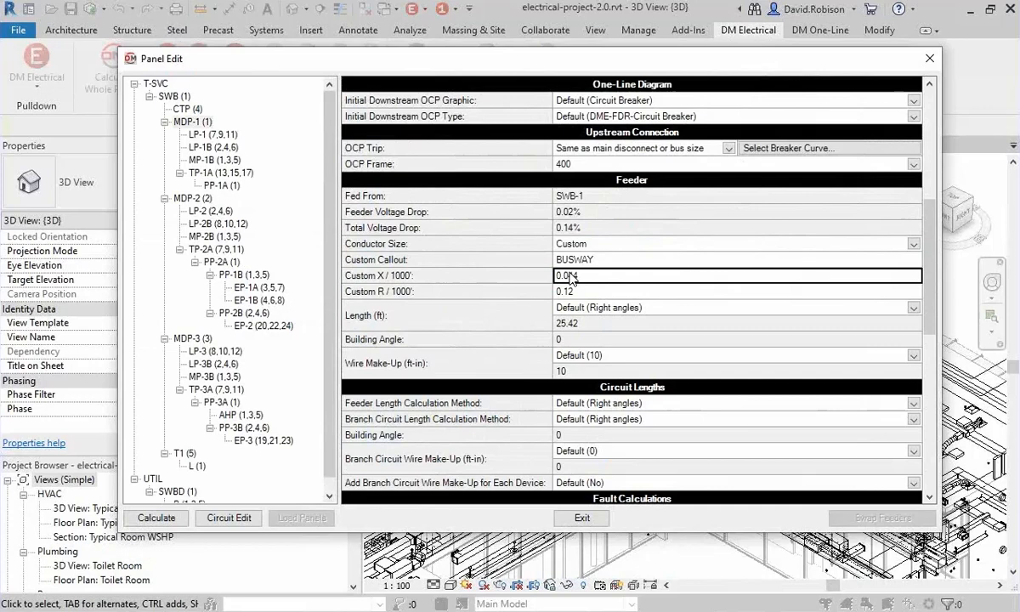
click(497, 246)
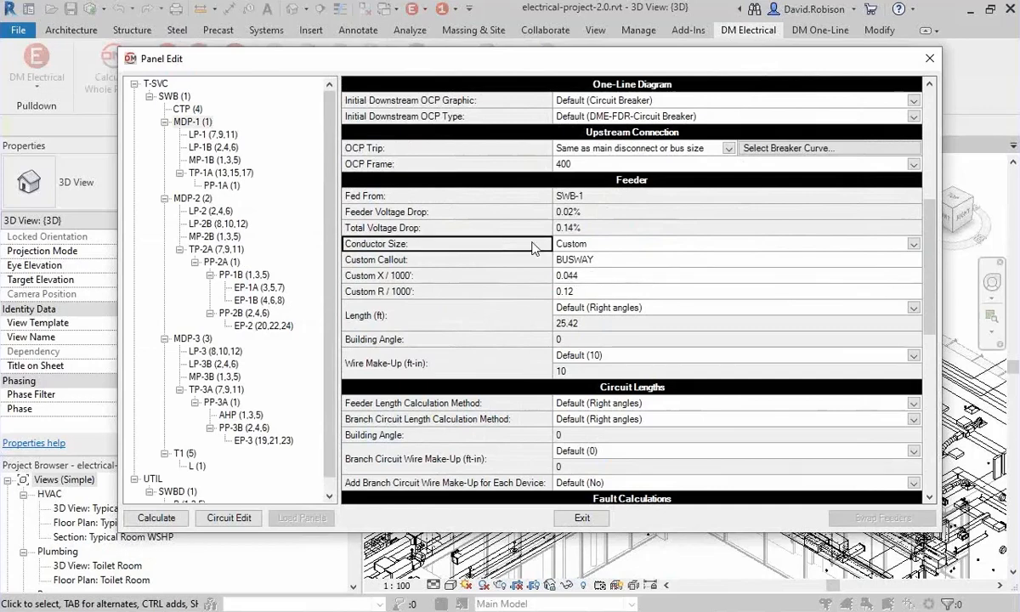
Return the MDP-1 feeder's conductor size to Default (Copper).
click(582, 244)
click(583, 245)
scroll(607, 266, up, 2)
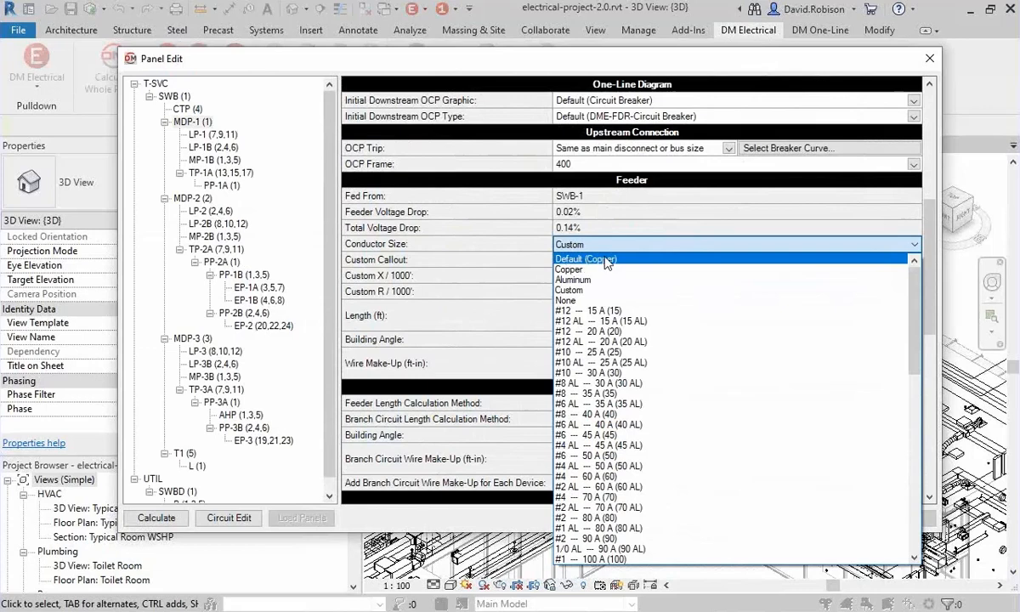
click(607, 260)
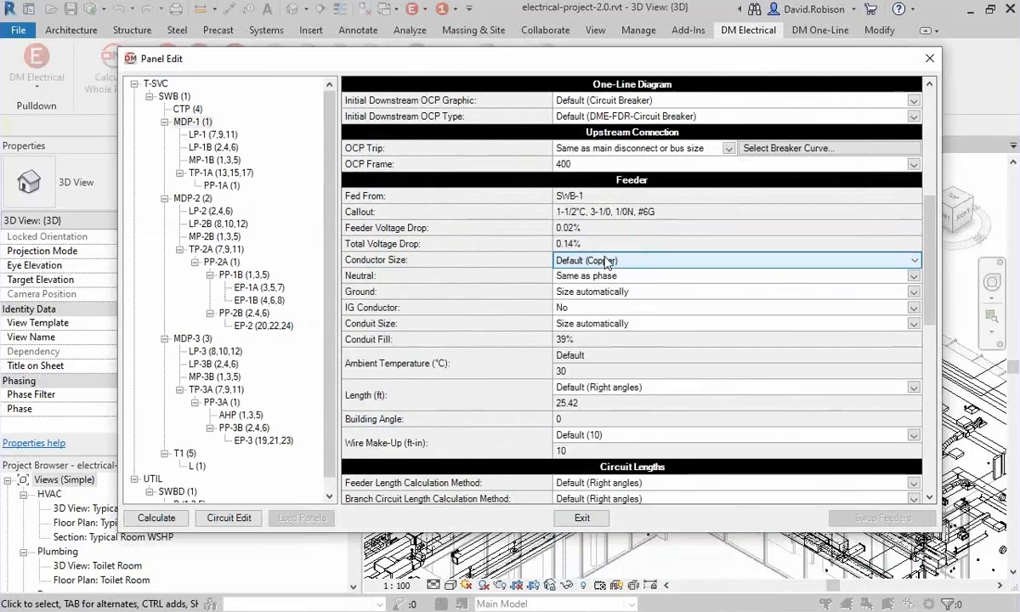
Set the MDP-1 feeder's conductor size to Aluminum and review the panel's bus size and feeder callout.
click(560, 259)
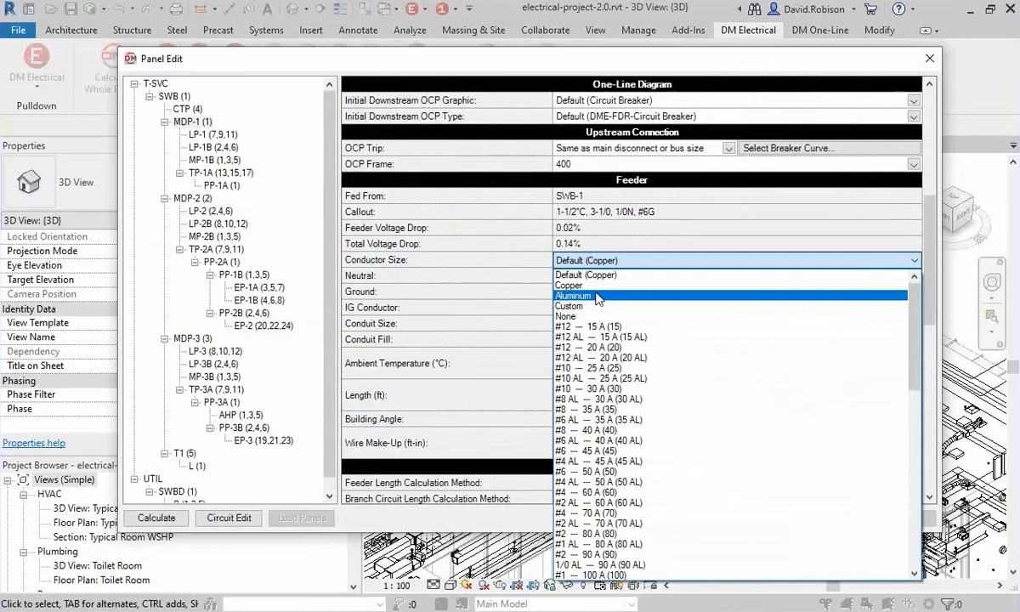
click(597, 296)
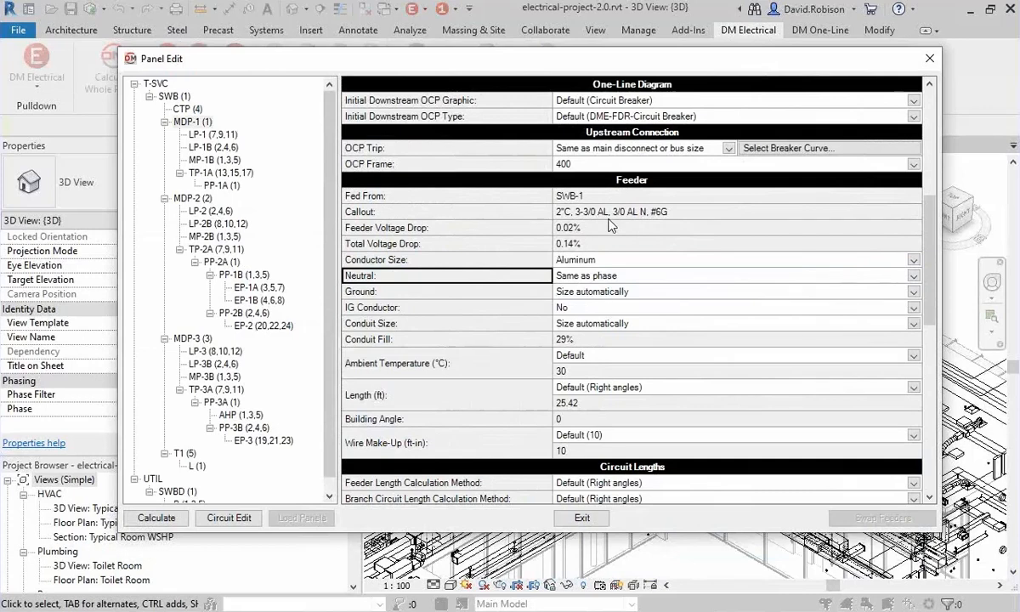
scroll(481, 288, up, 5)
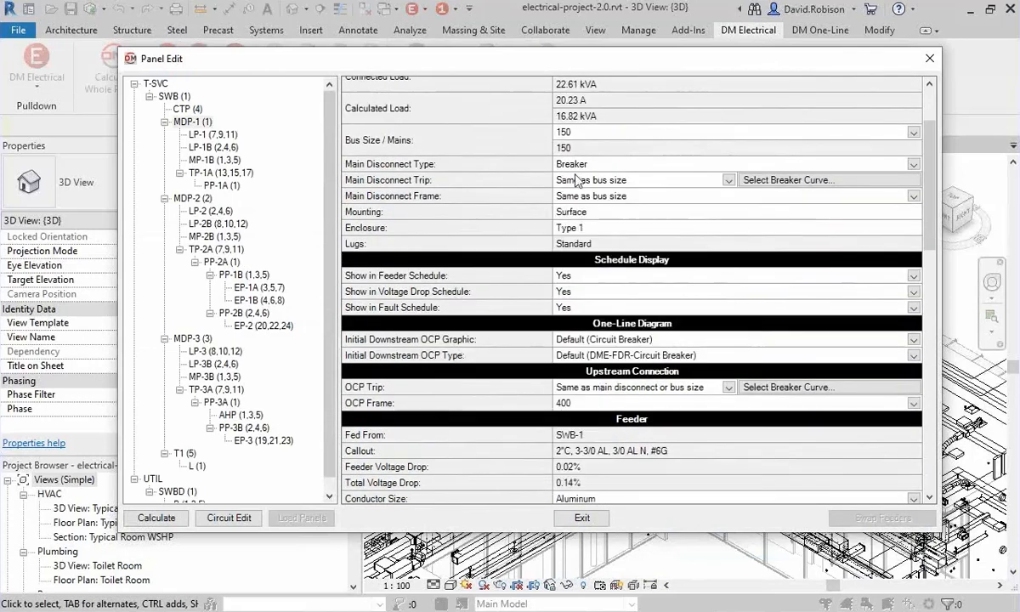
scroll(484, 250, down, 3)
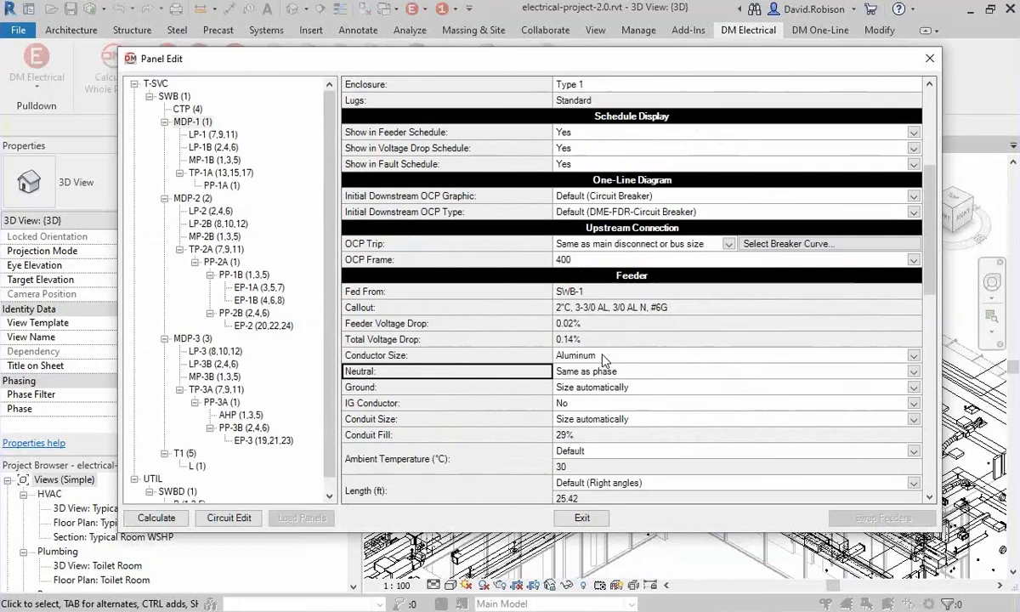
Review the available conductor sizes for the MDP-1 feeder and keep Aluminum selected.
click(602, 356)
scroll(574, 298, down, 2)
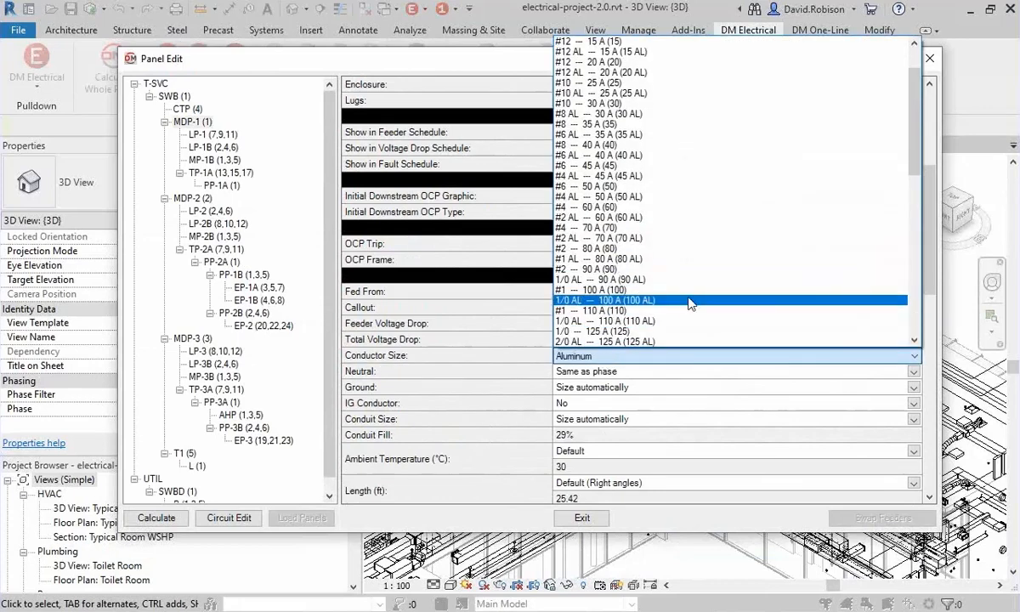
scroll(654, 298, down, 1)
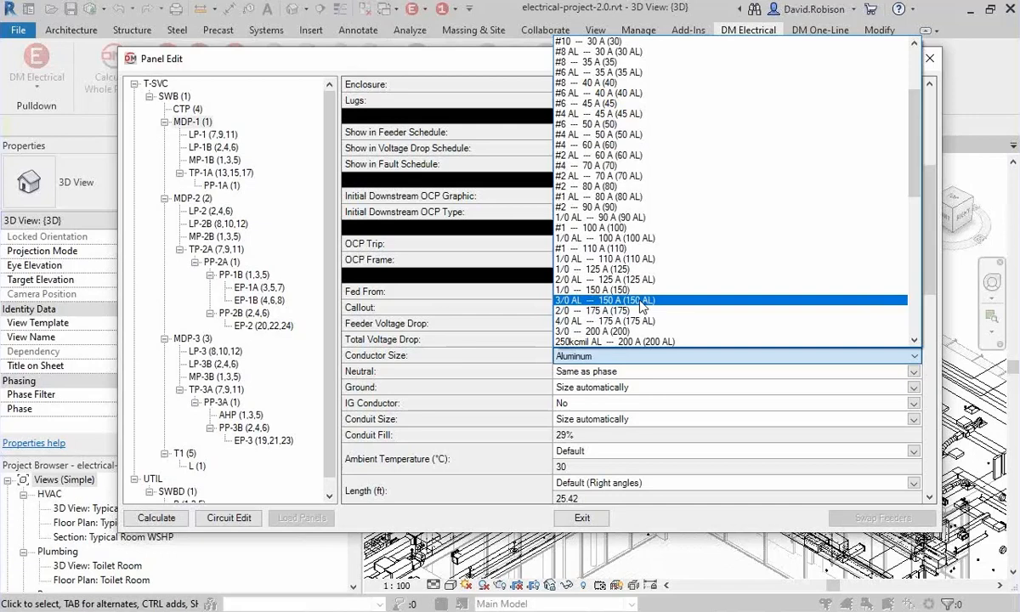
scroll(642, 306, up, 4)
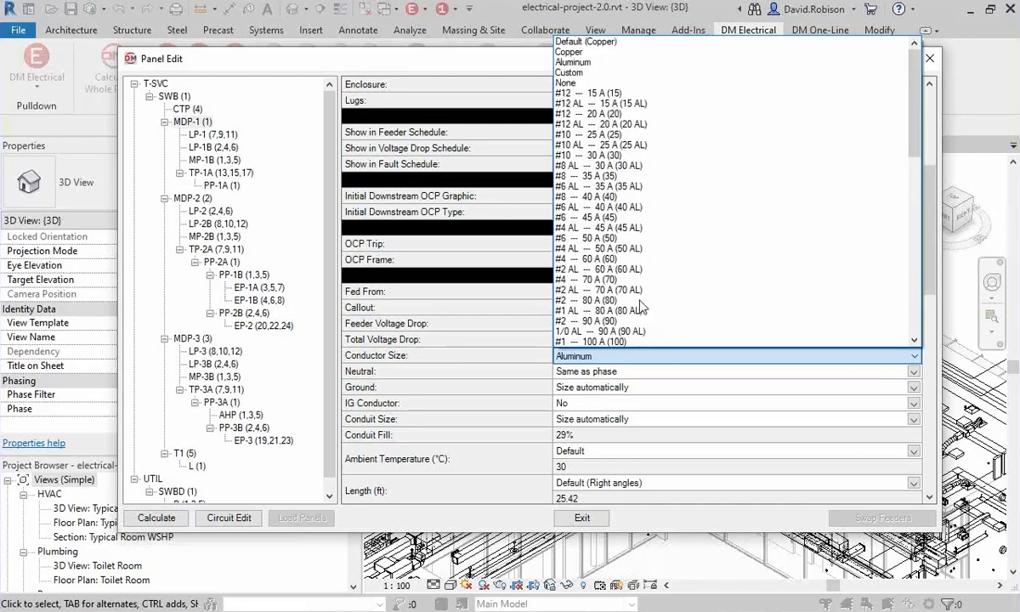
click(586, 64)
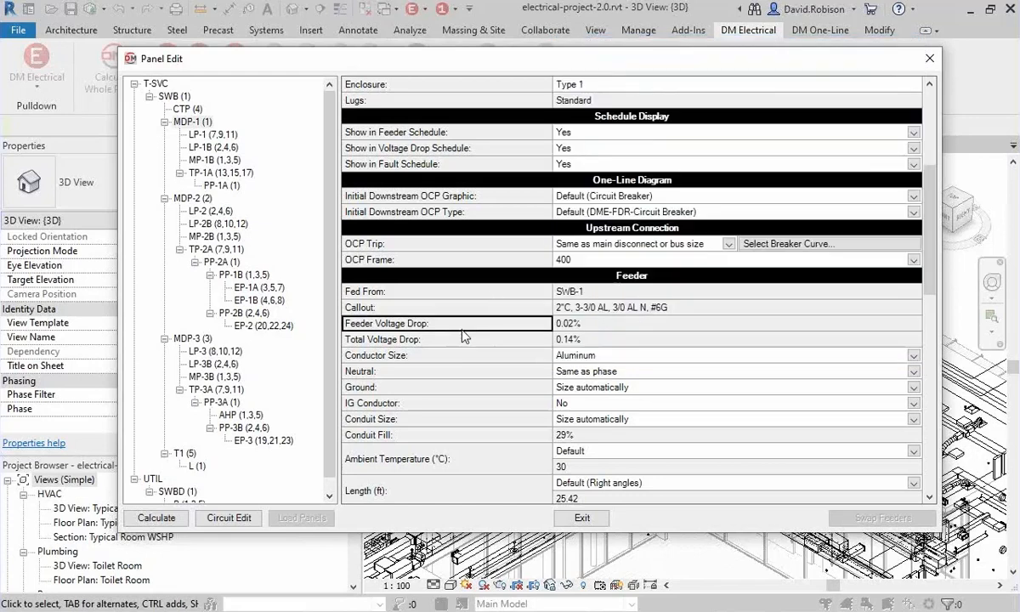
Set the bus size of panel MDP-1 to 200, review its feeder callout, and close the panel settings.
scroll(464, 339, up, 4)
scroll(464, 338, down, 1)
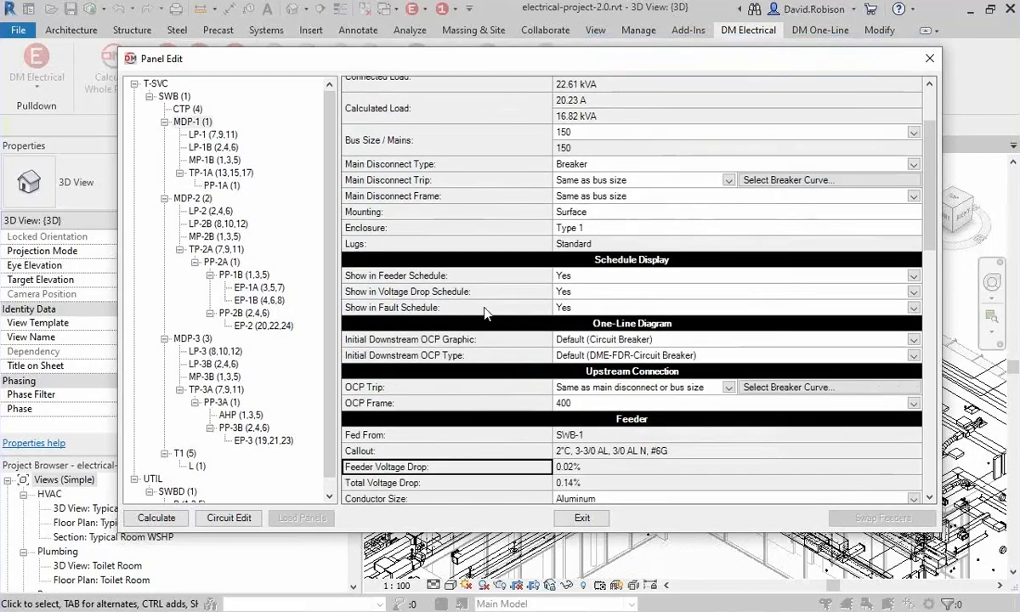
click(587, 132)
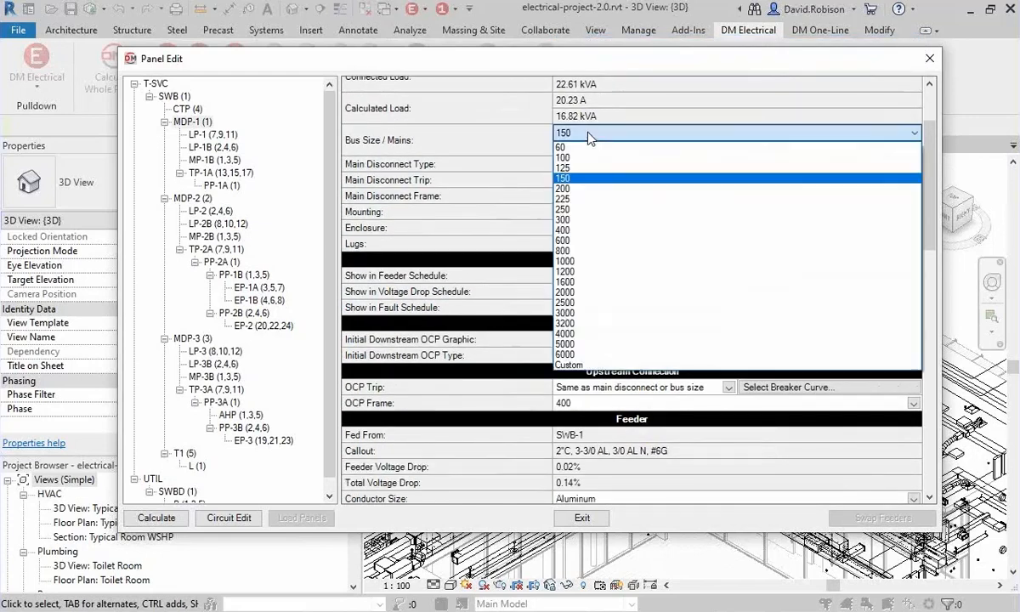
click(587, 188)
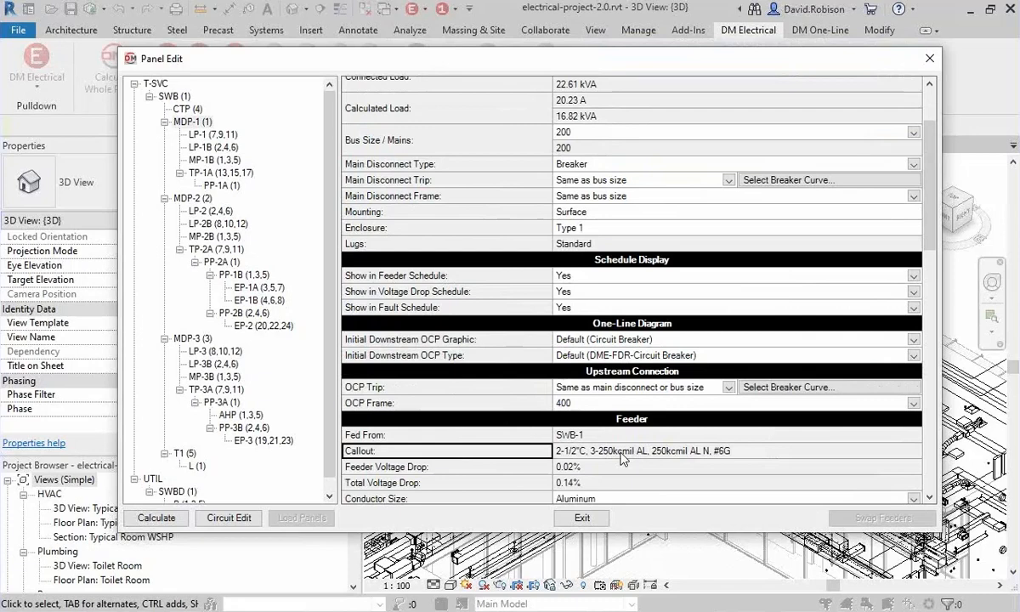
scroll(463, 455, down, 2)
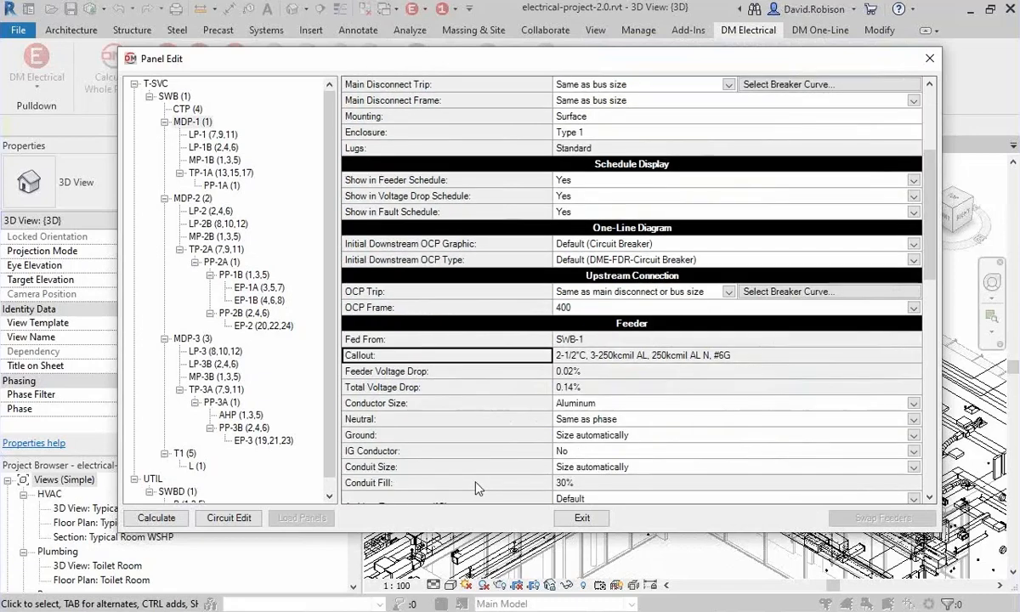
click(453, 408)
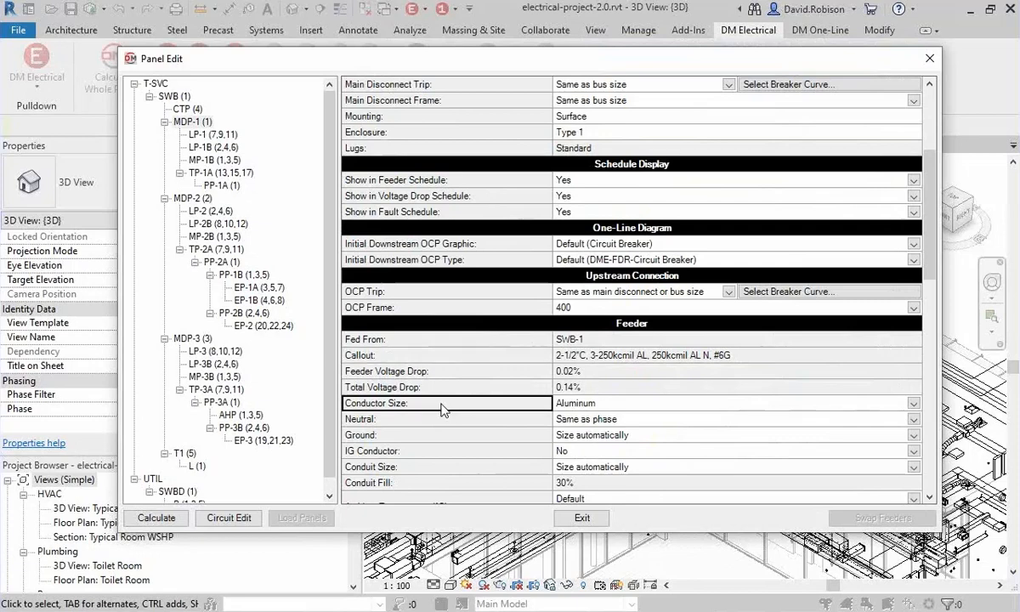
scroll(453, 409, down, 2)
click(581, 517)
In the Copper wire ampacity table, set the wire ampacity at 30°C of the 20 A breaker row with #12 wire to 25.
click(489, 80)
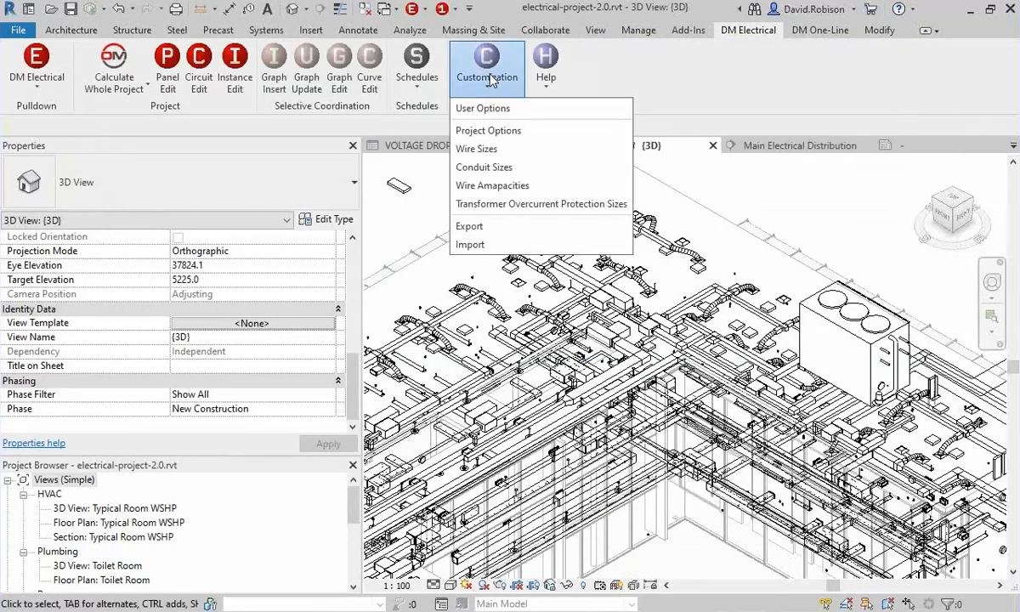
click(515, 187)
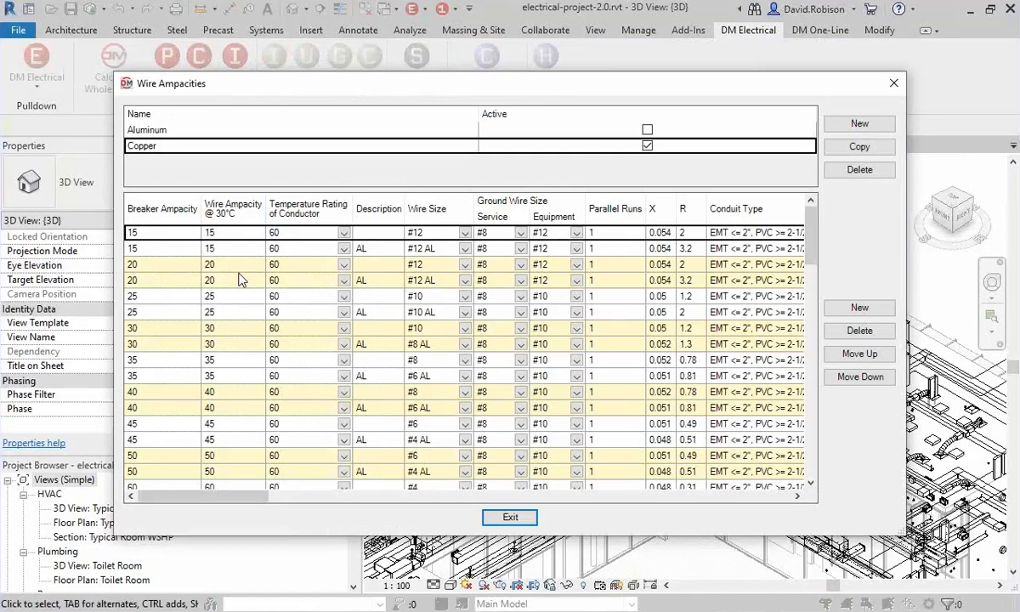
click(158, 295)
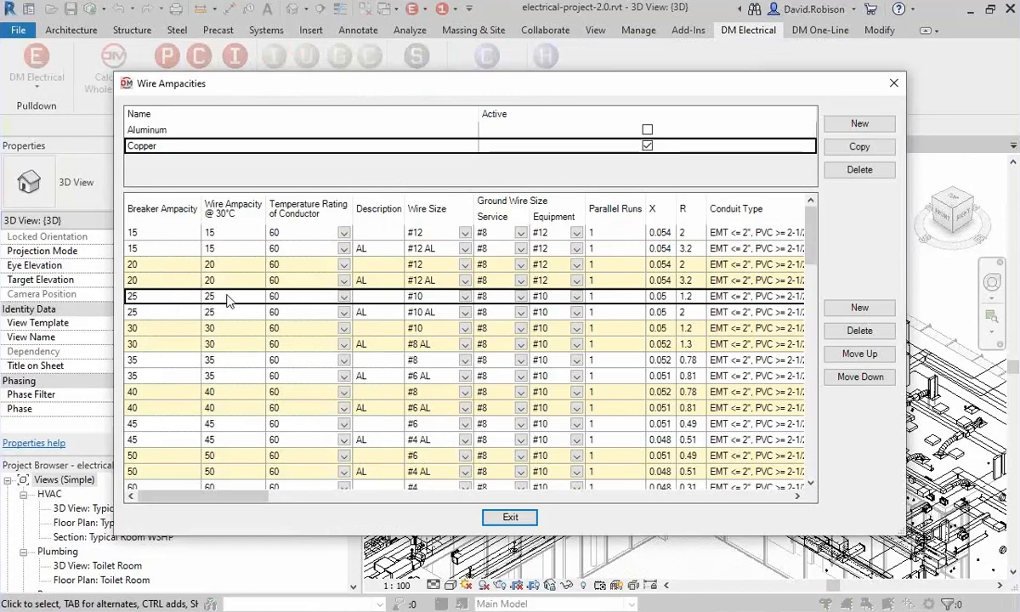
scroll(162, 373, down, 5)
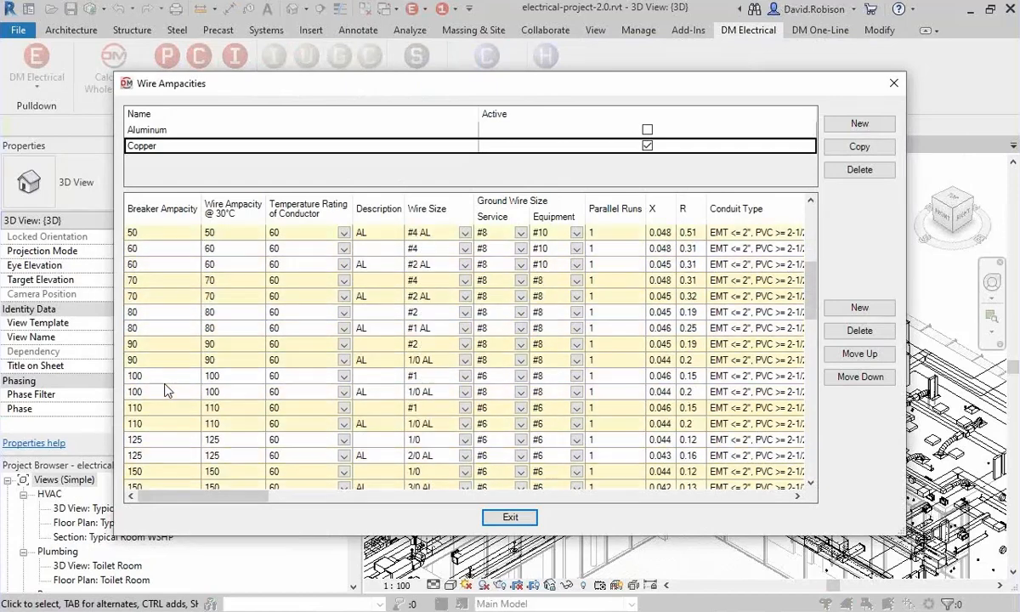
scroll(167, 389, up, 5)
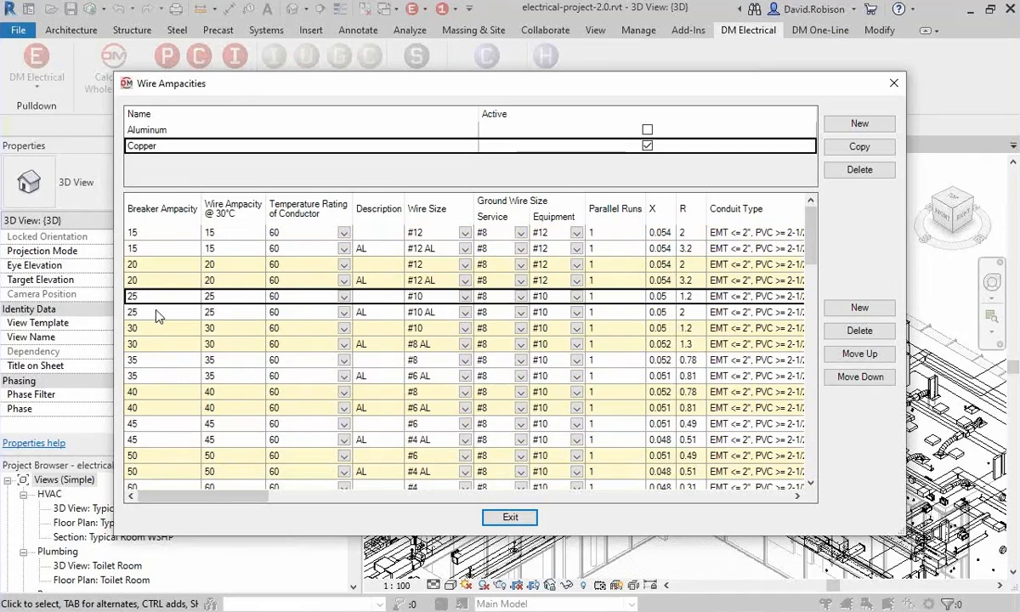
click(228, 267)
text(25)
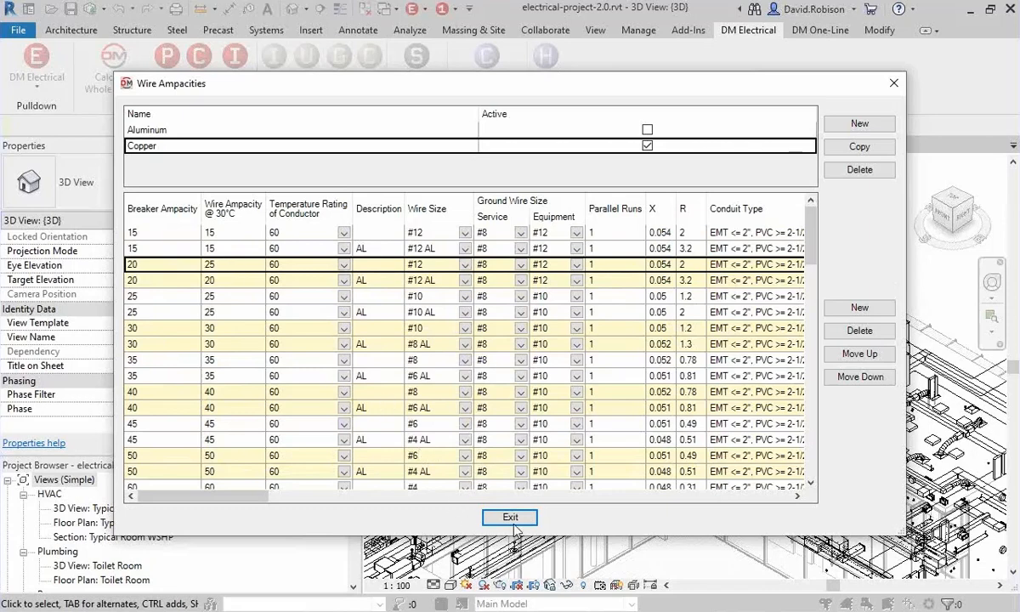
click(511, 521)
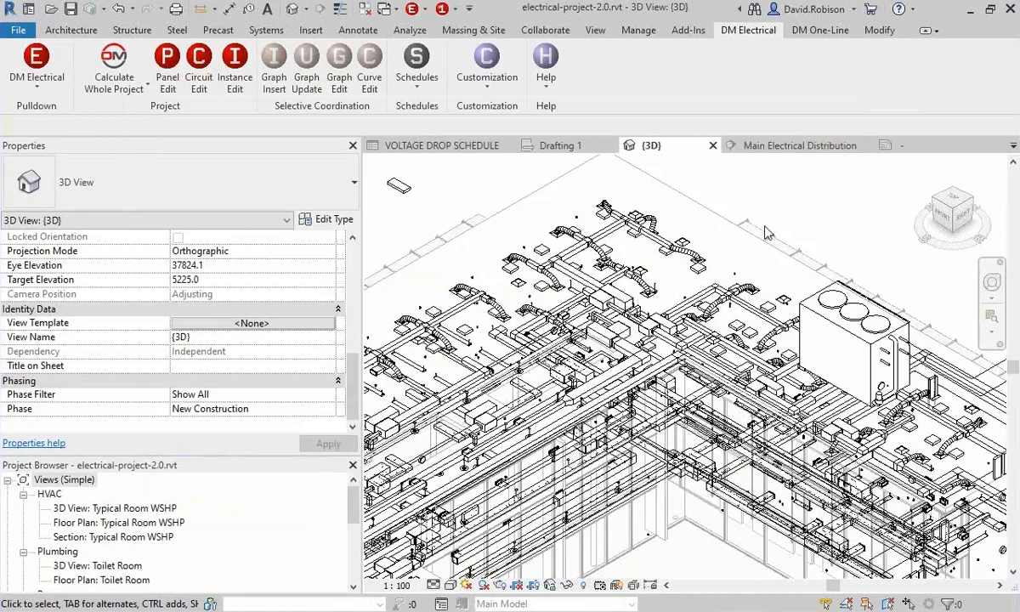
Open the panel settings for switchboard SWB and bring up its feeder parameters.
click(162, 76)
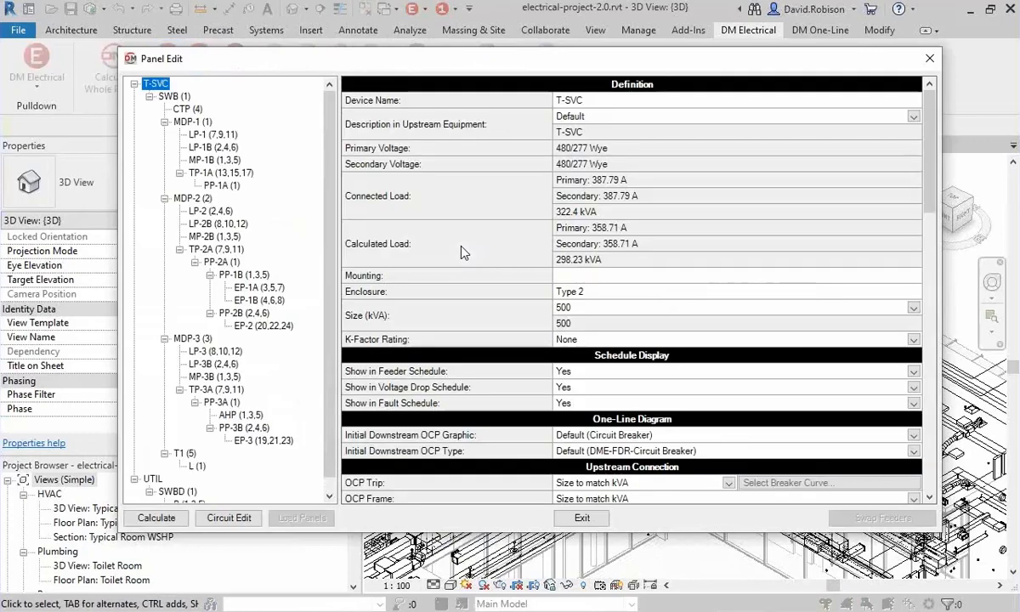
click(170, 96)
scroll(434, 317, down, 3)
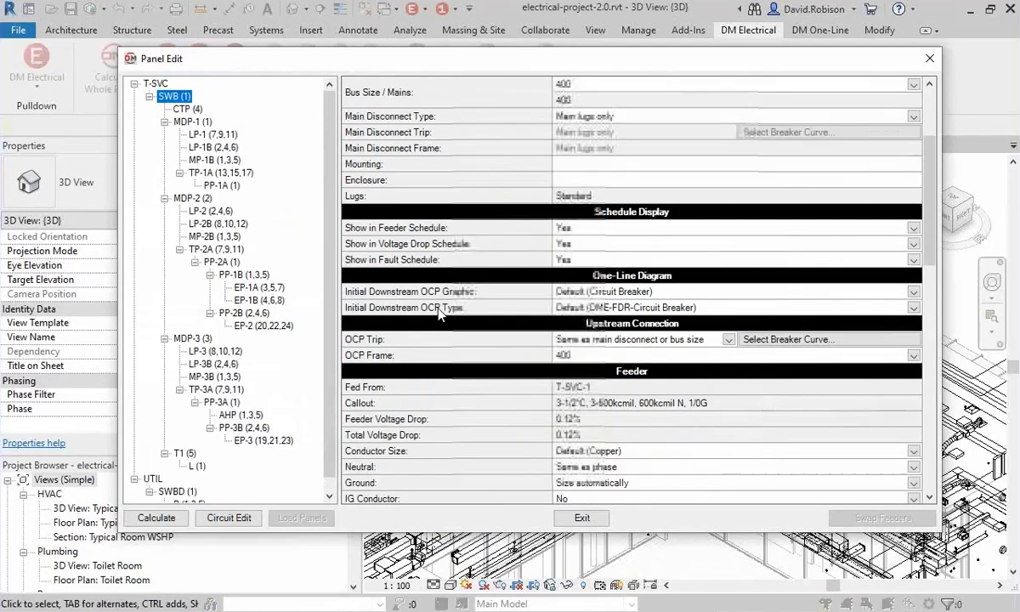
scroll(535, 374, down, 3)
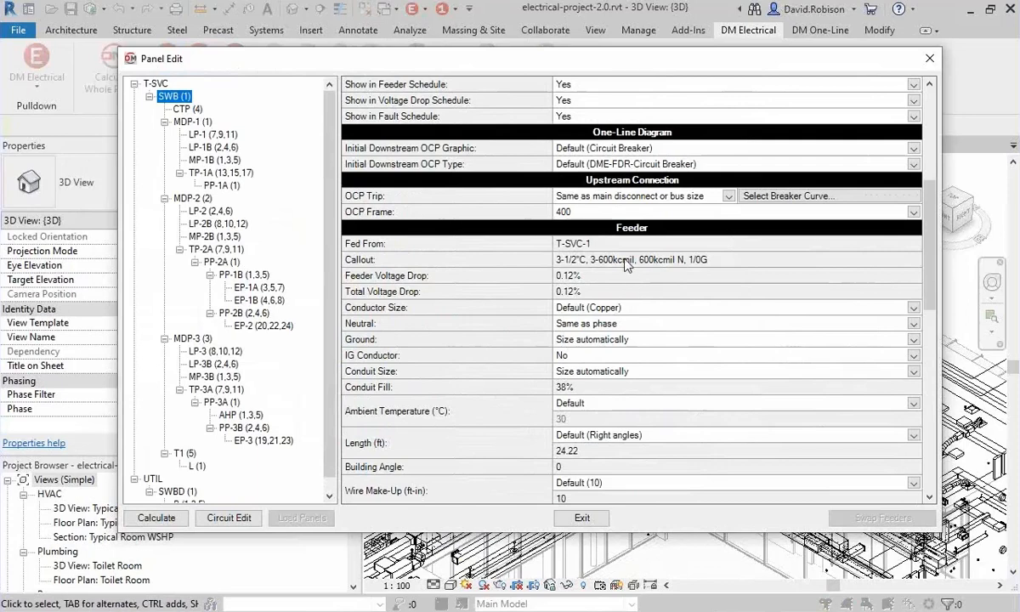
Set the SWB feeder's neutral to Double phase to check its callout, and return it to Same as phase.
click(605, 324)
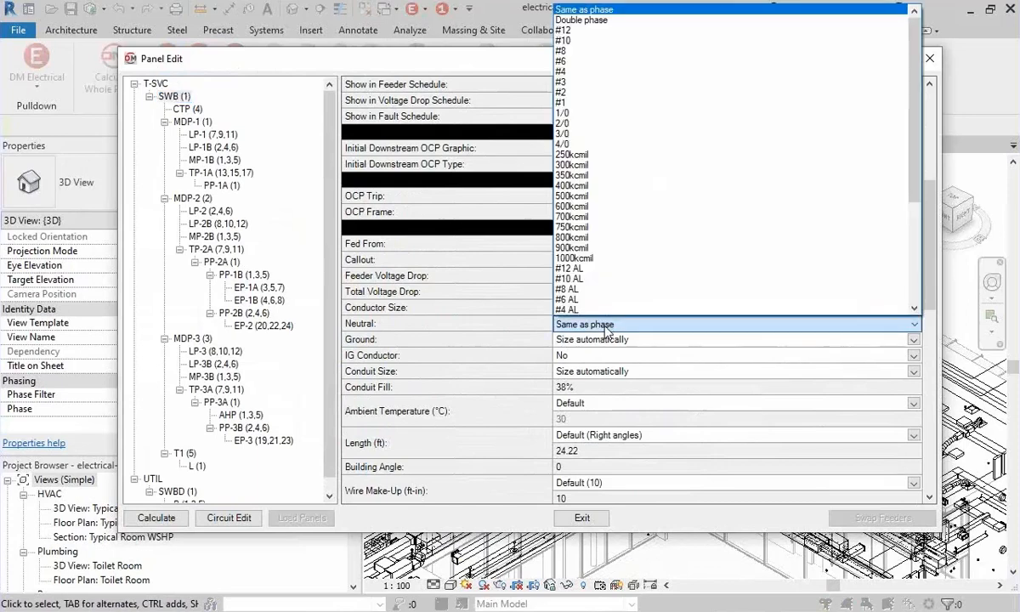
click(575, 19)
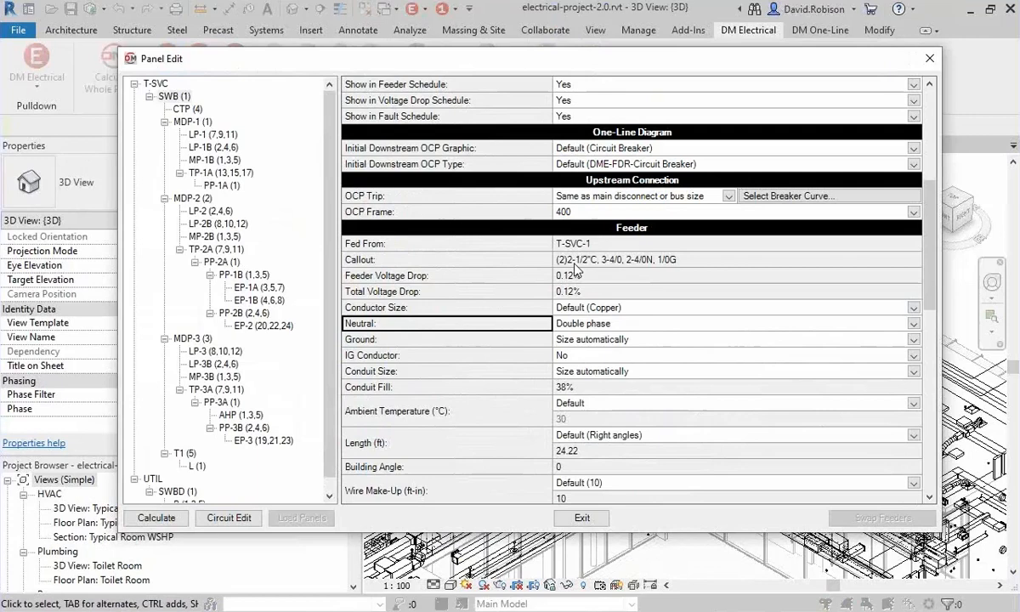
click(611, 330)
click(612, 332)
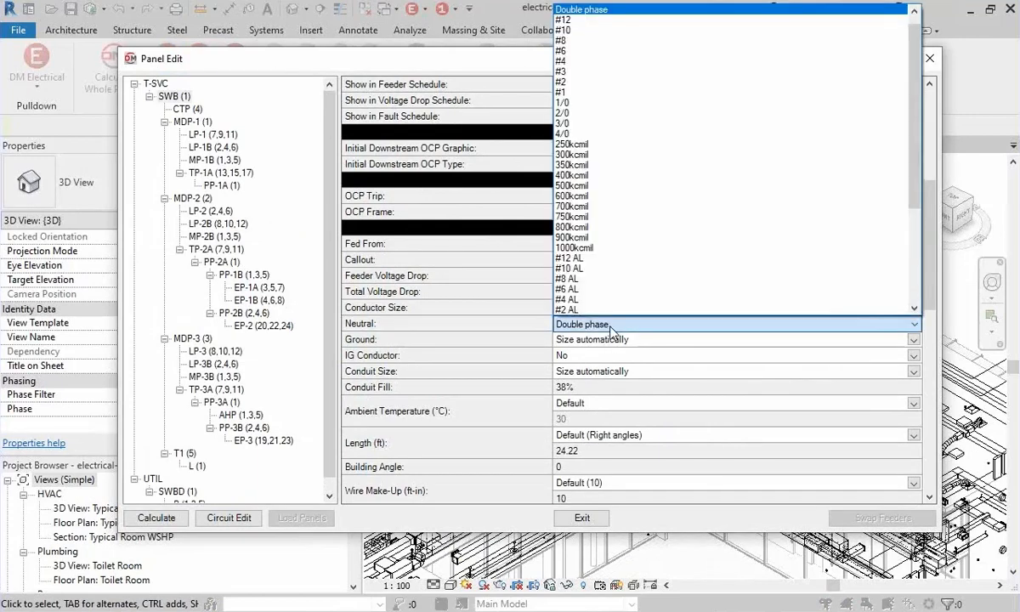
key(Up)
click(611, 330)
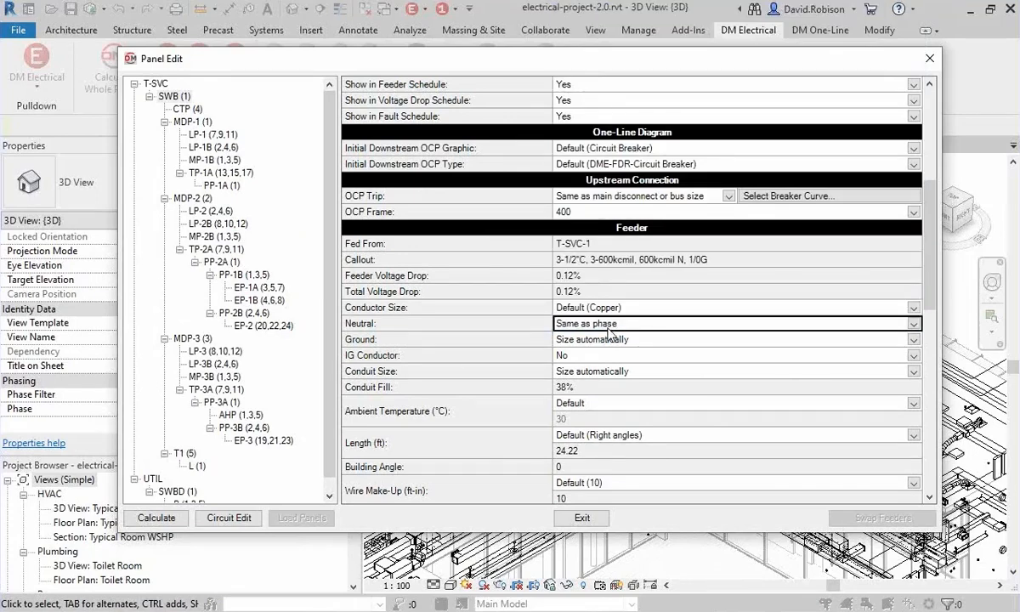
Set the SWB feeder's ambient temperature to Custom with a value of 40 °C.
click(520, 417)
click(593, 419)
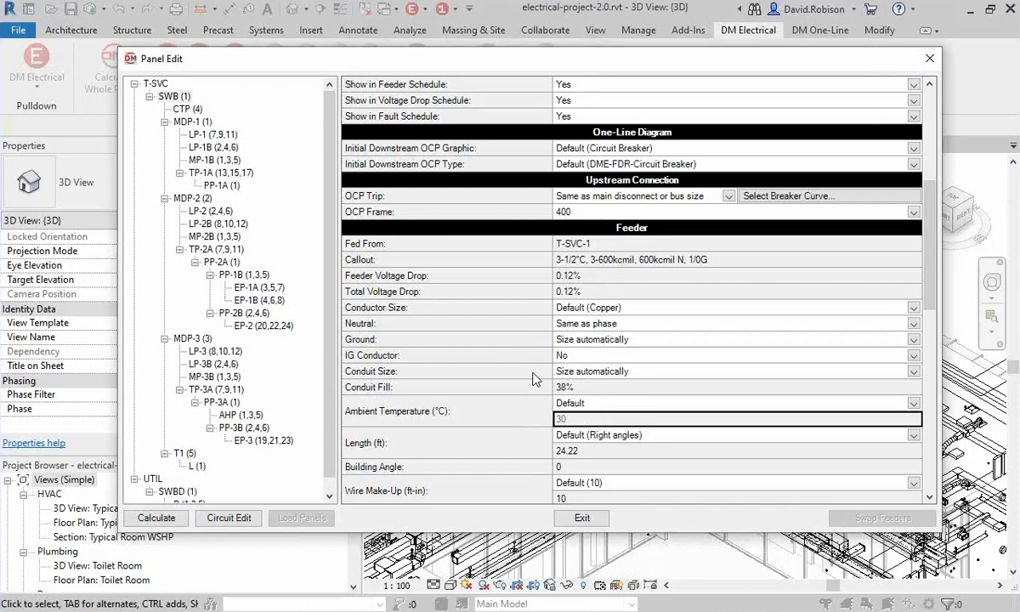
click(599, 408)
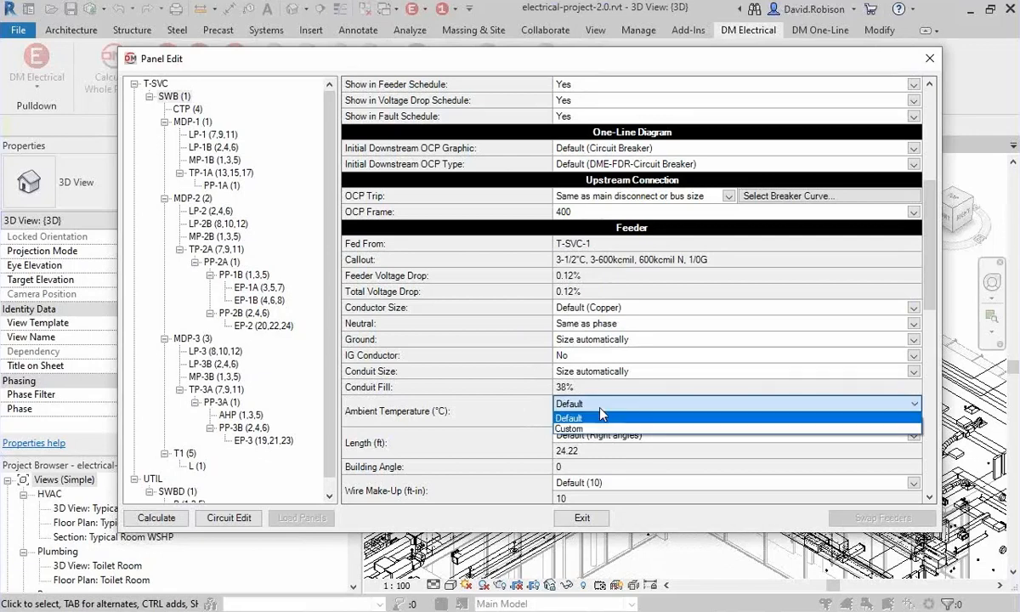
click(599, 420)
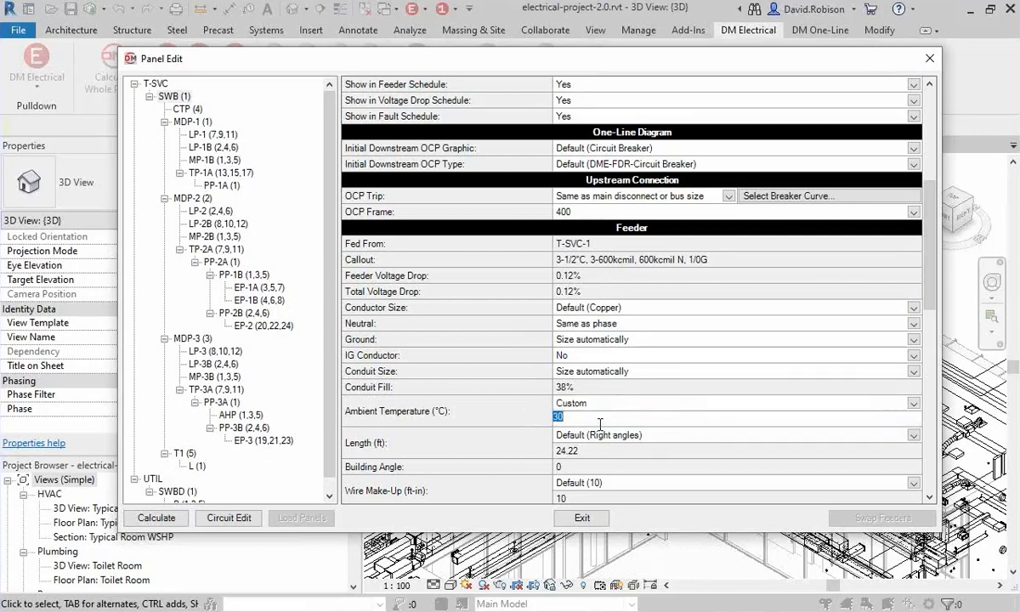
text(40)
key(Return)
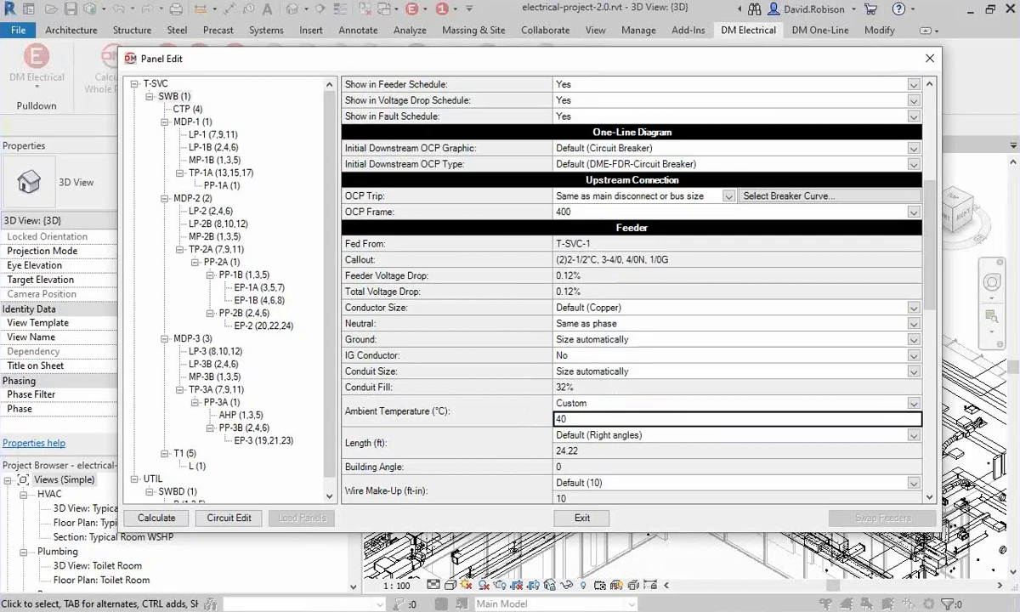
Check the conductor size options of the SWB feeder without changing them, and close the panel settings.
click(593, 311)
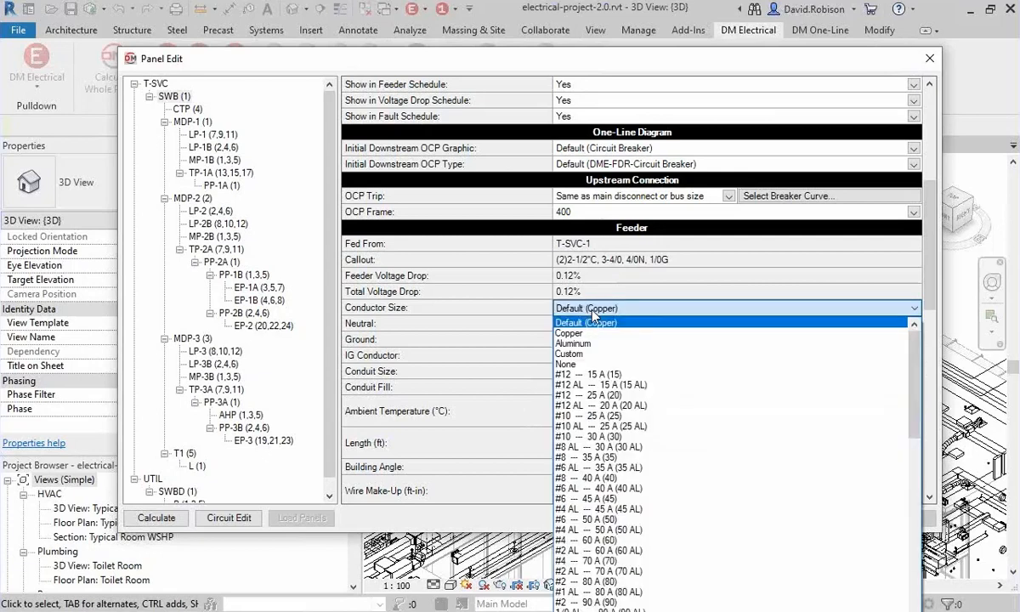
click(487, 312)
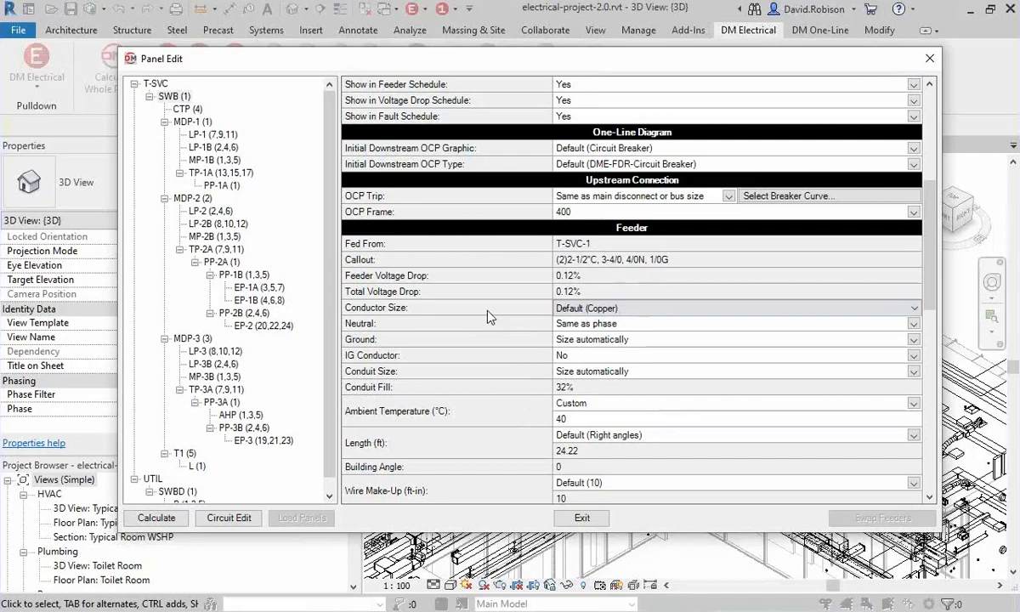
click(502, 387)
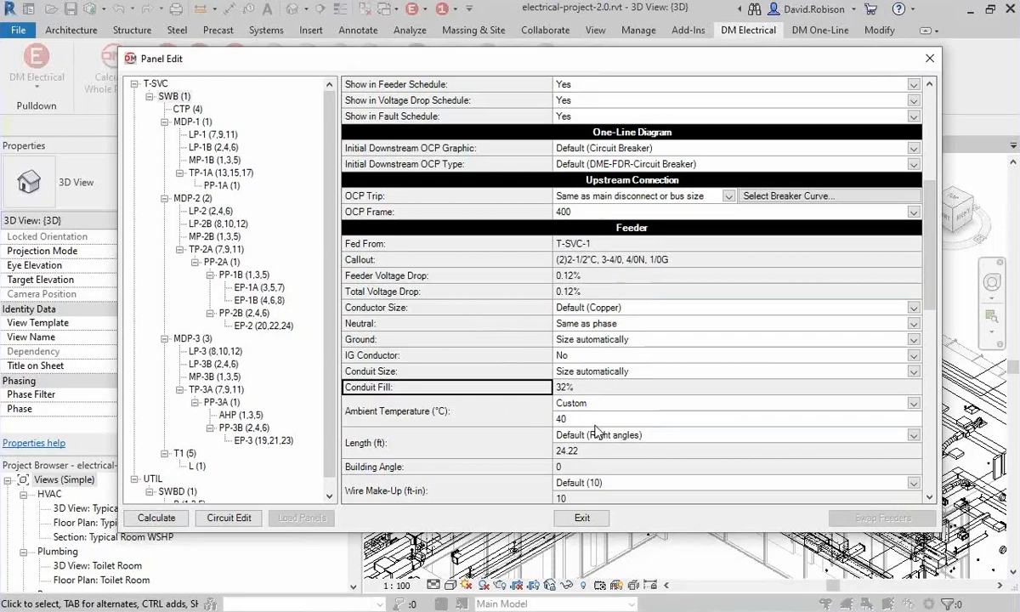
click(582, 517)
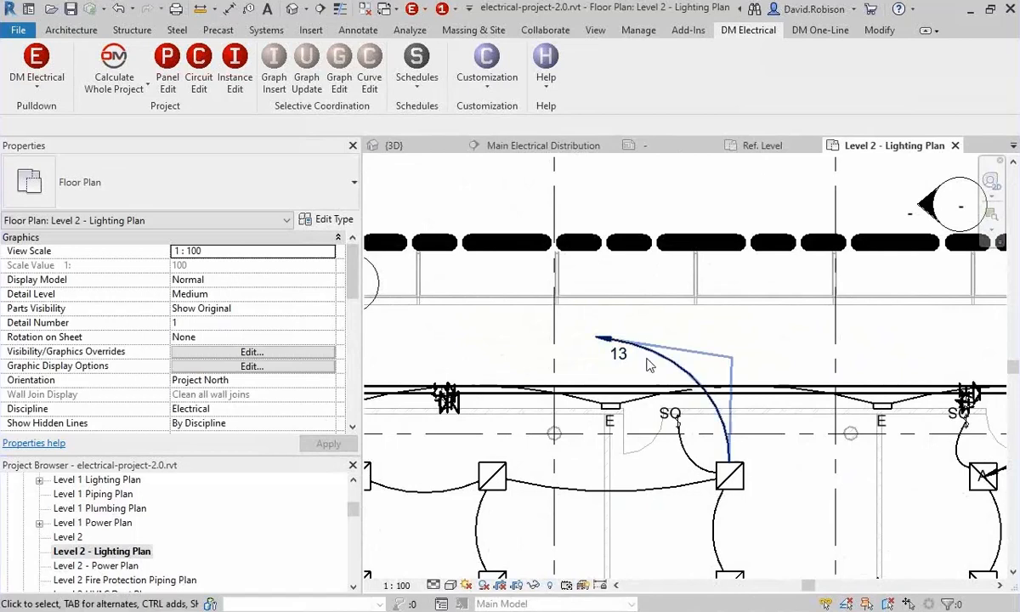
Examine the DM Electrical wire callout and other parameters of circuit 13 through its lighting fixture on the Level 2 lighting plan, and clear the selection.
click(729, 476)
click(986, 30)
scroll(255, 387, down, 15)
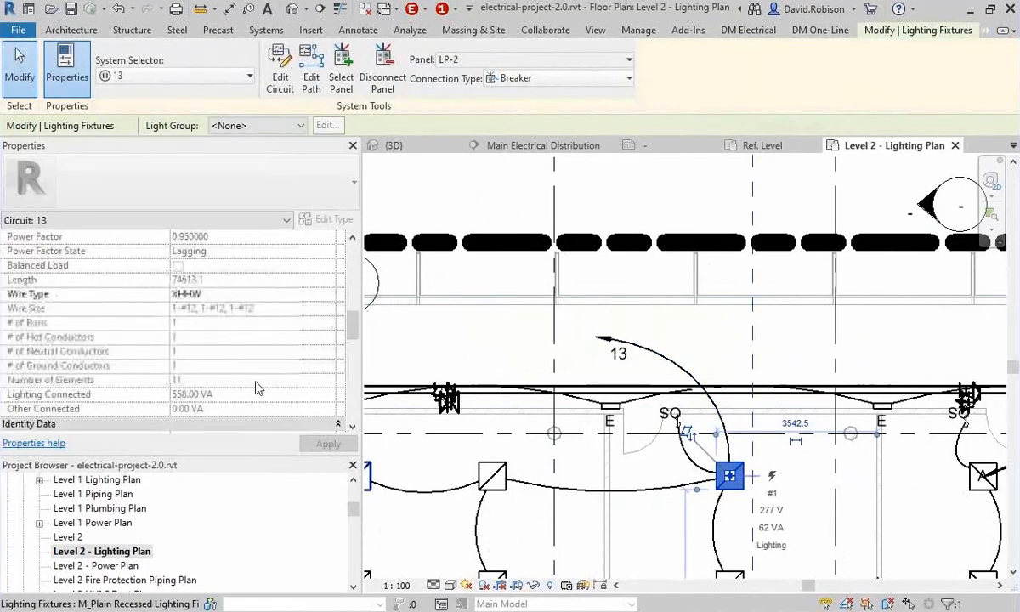
scroll(259, 389, up, 3)
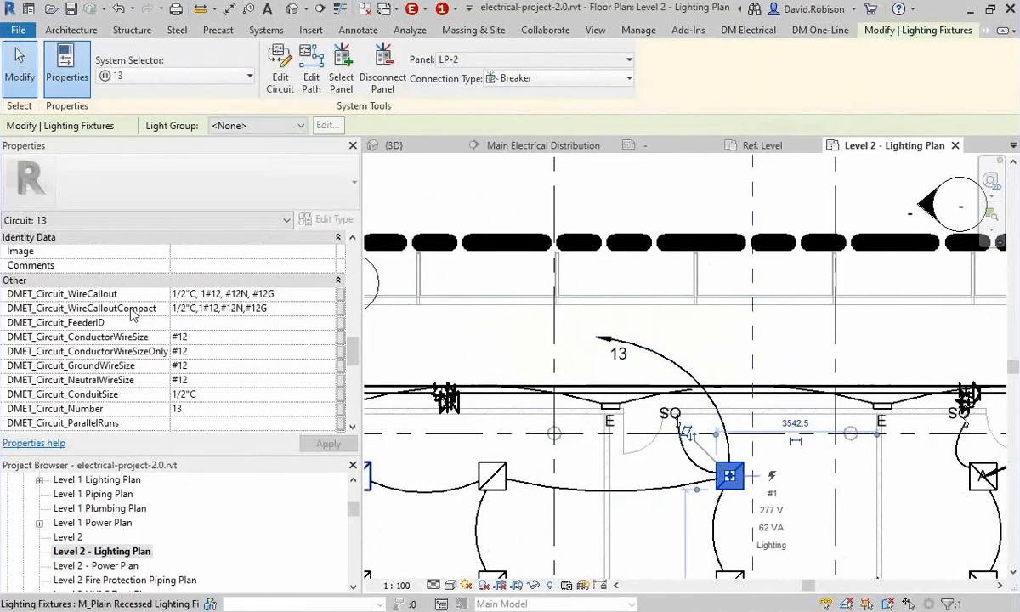
scroll(153, 385, down, 10)
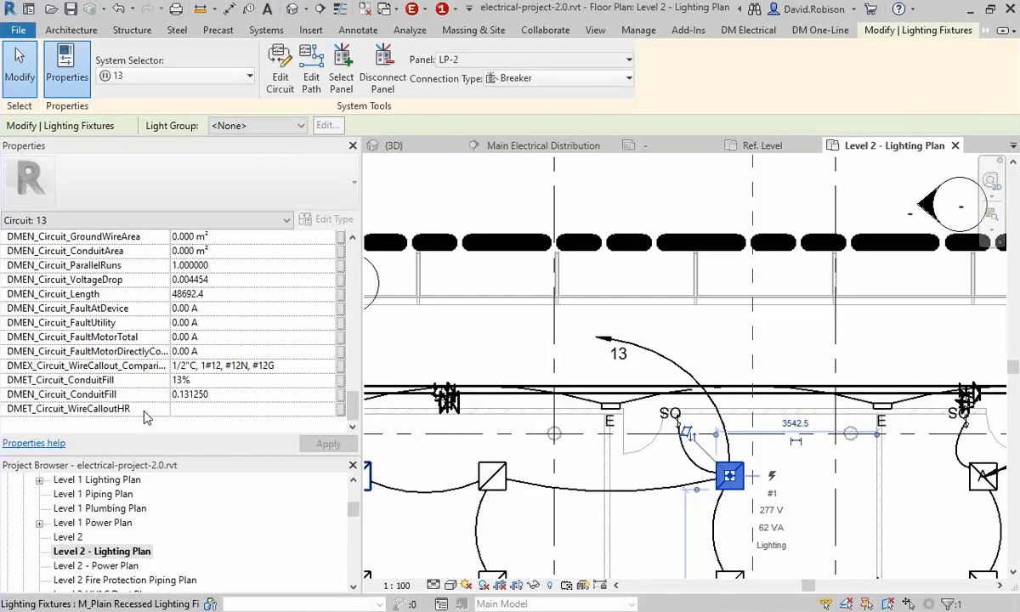
click(433, 318)
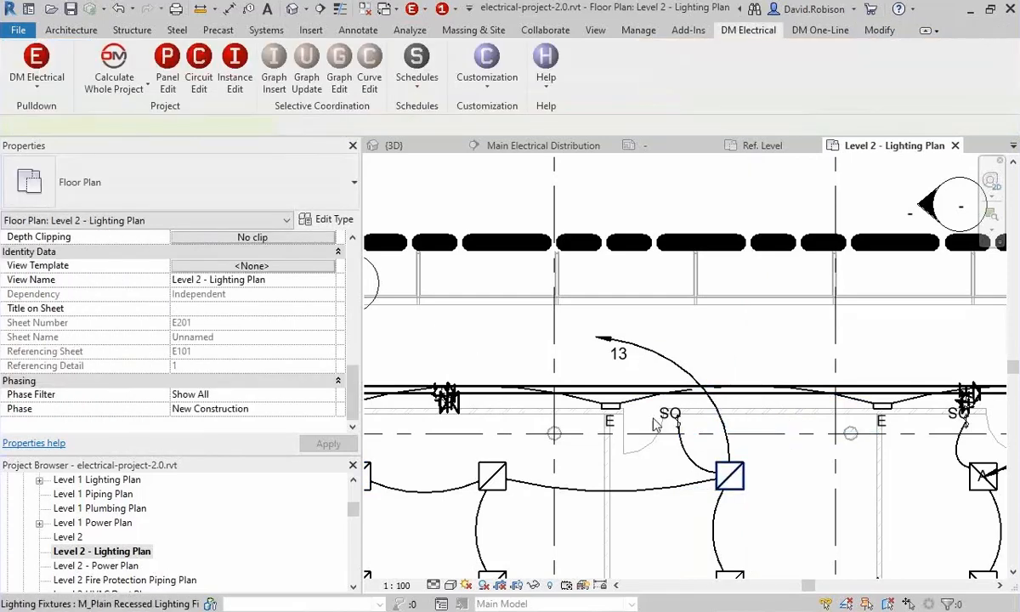
Set the conductor size of circuit 13 on LP-2 to #10 --- 25 A (25) through its lighting fixture's circuit settings.
click(731, 476)
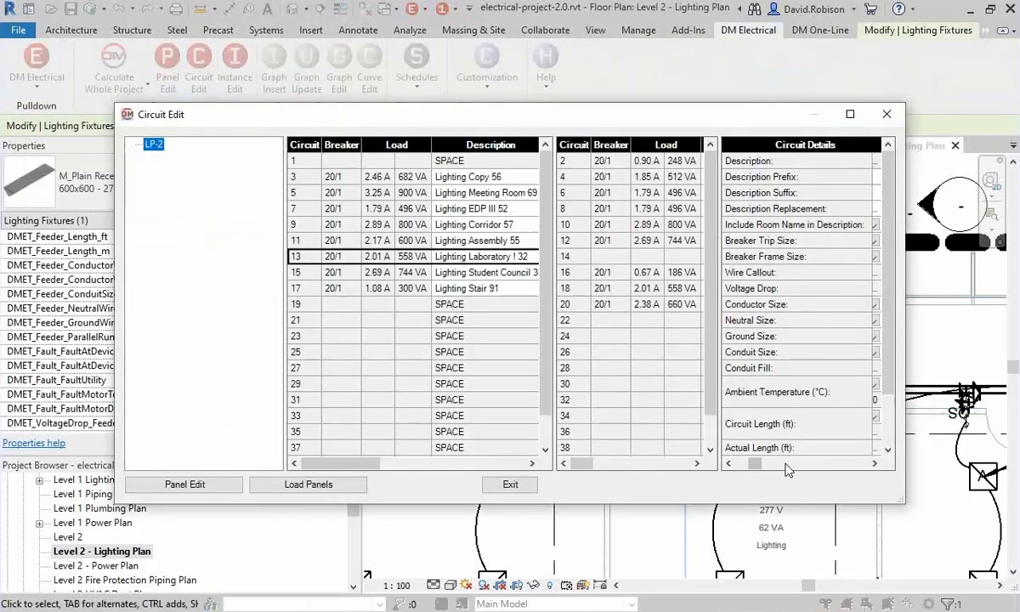
drag(800, 116, 698, 86)
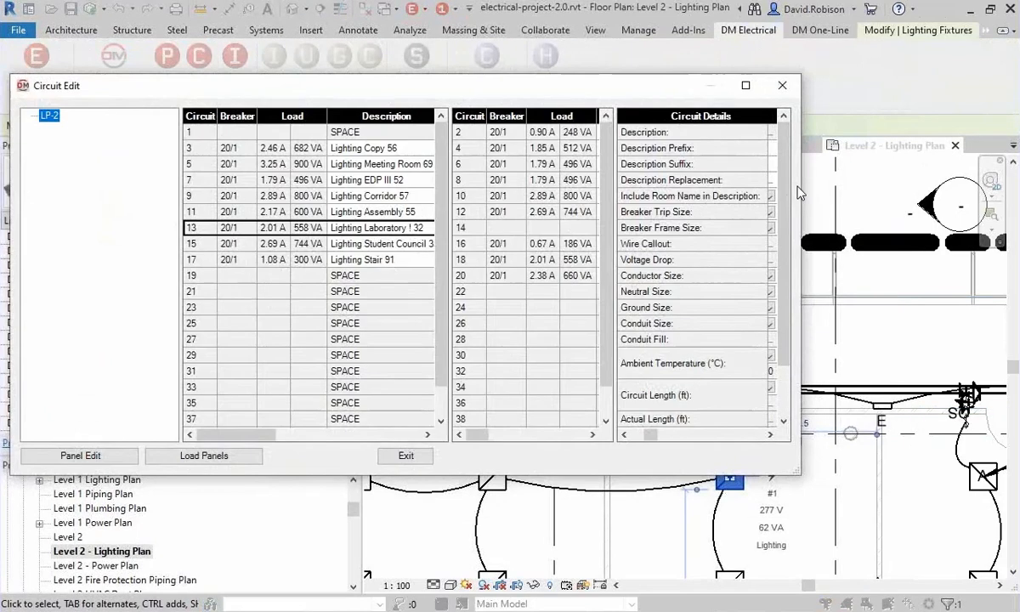
drag(800, 192, 985, 185)
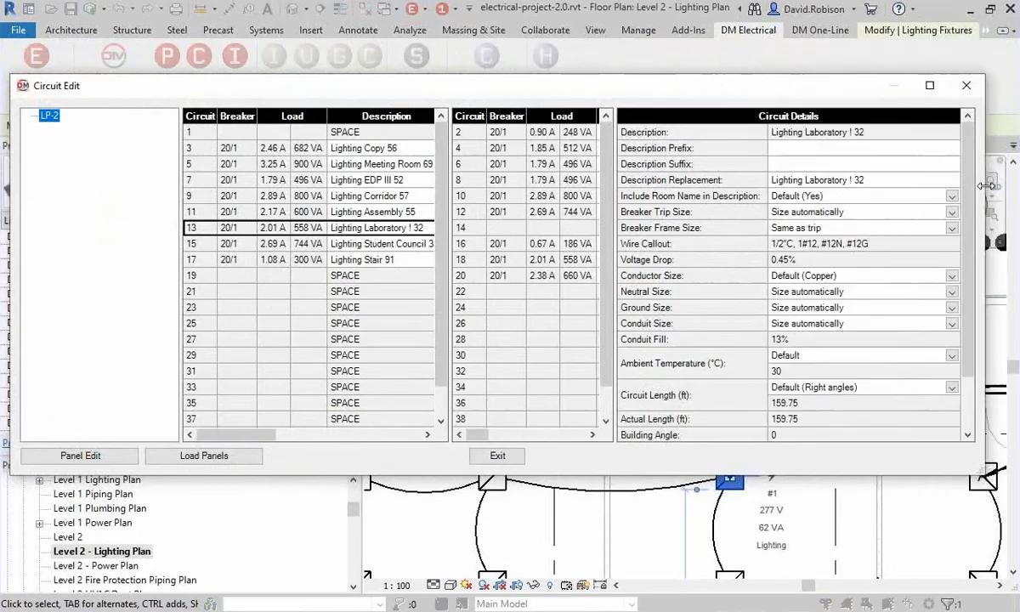
click(822, 247)
click(797, 277)
click(833, 374)
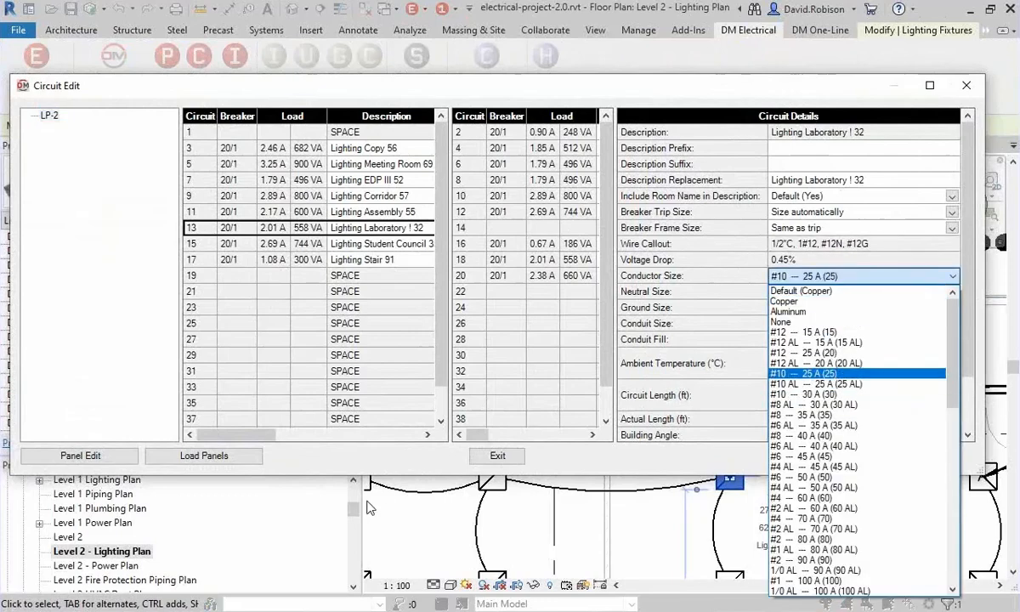
click(497, 455)
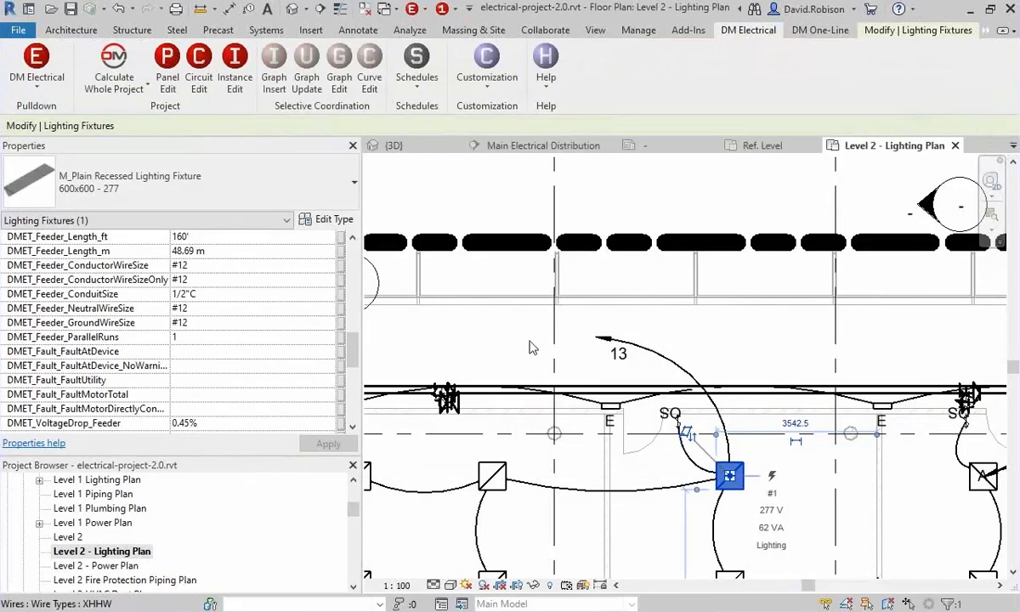
Check the wire callout parameters of circuit 13 in its electrical circuit properties, and clear the selection.
click(984, 31)
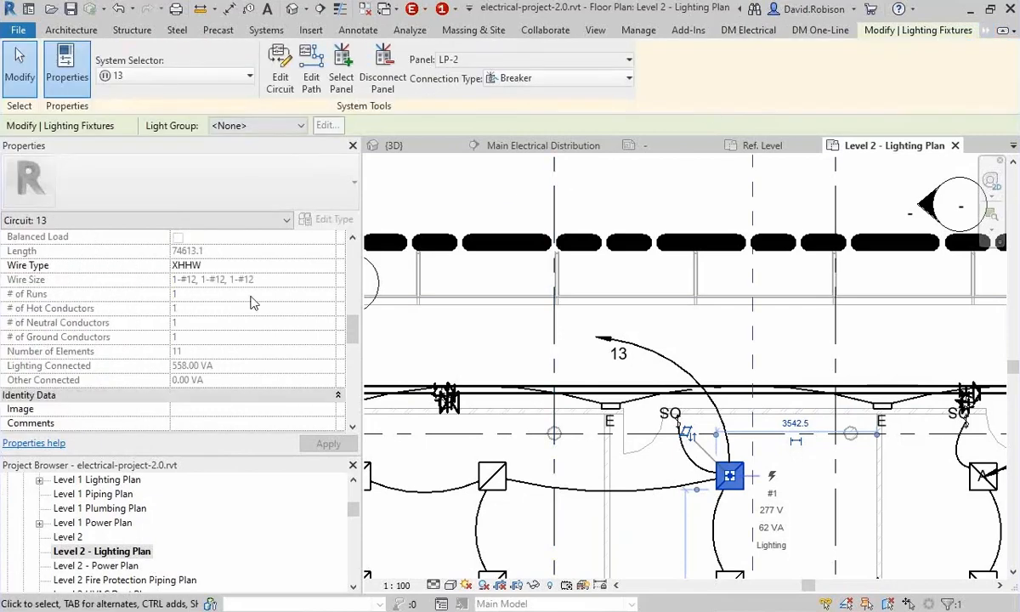
scroll(259, 322, down, 5)
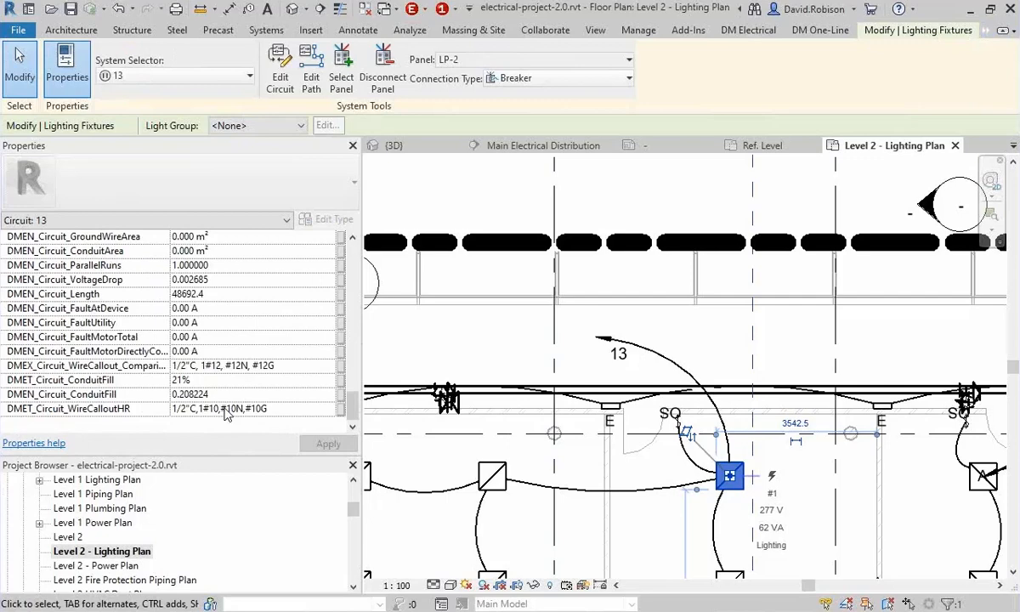
click(538, 363)
Open the M_Wire Tag family of circuit 13's wire tag for editing and select its Circuits label.
click(618, 353)
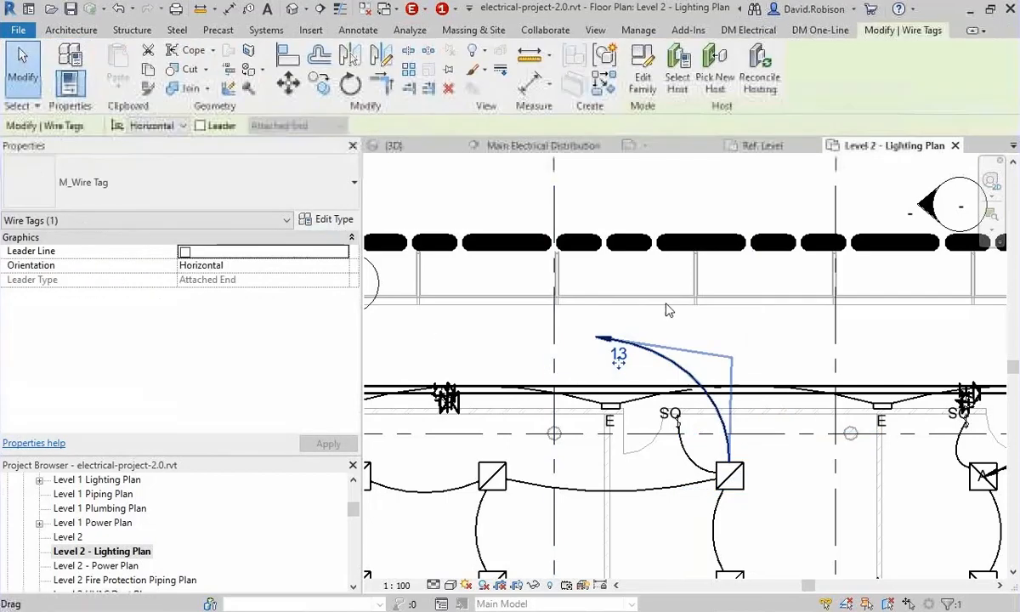
click(643, 72)
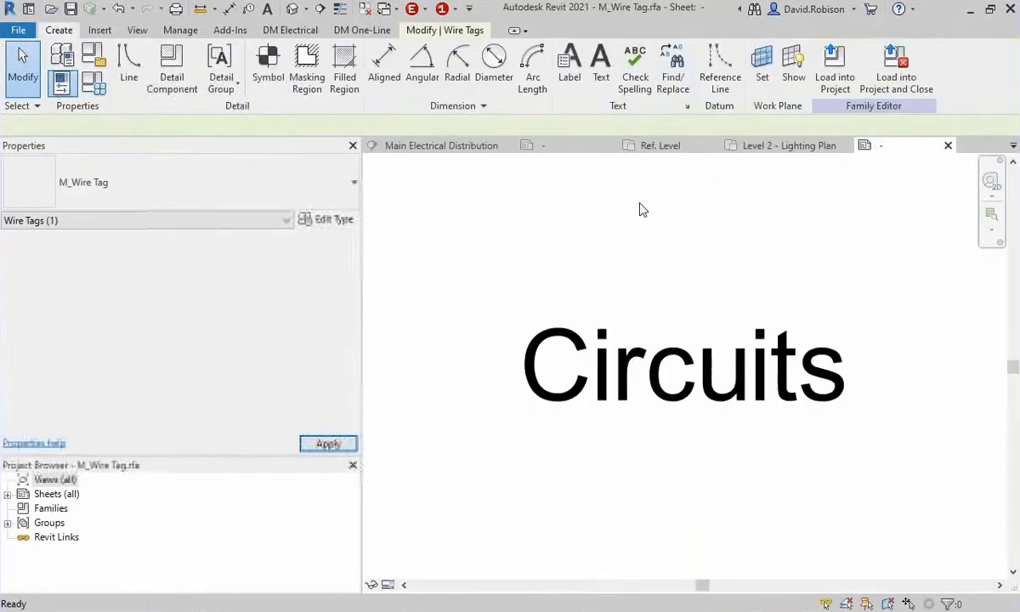
click(503, 387)
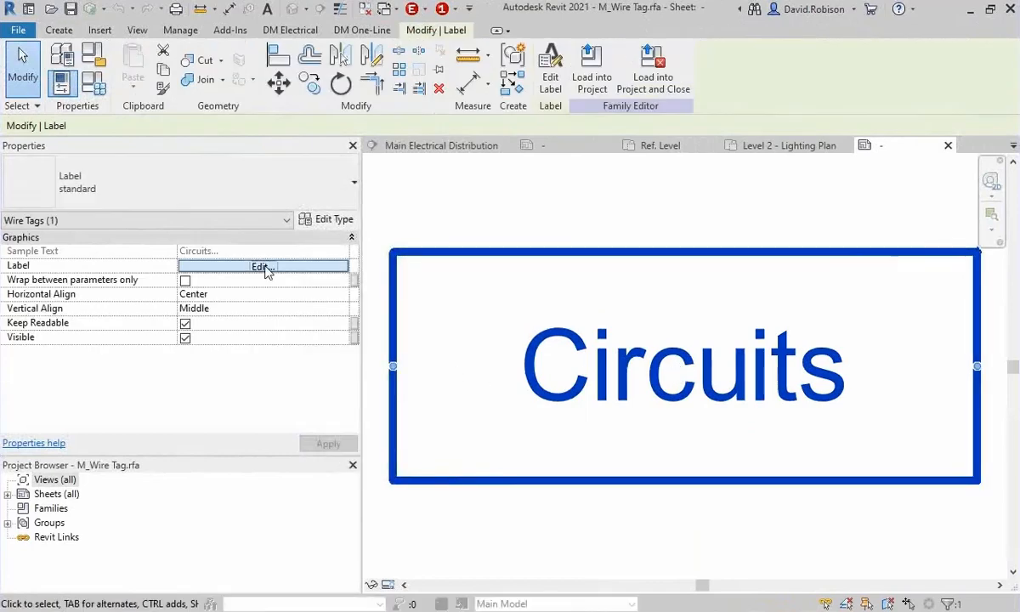
Add the shared parameter DMET_Circuit_WireCalloutHR from the Circuit group to the wire tag's label after the Circuits parameter.
click(265, 270)
click(211, 420)
click(464, 226)
click(391, 241)
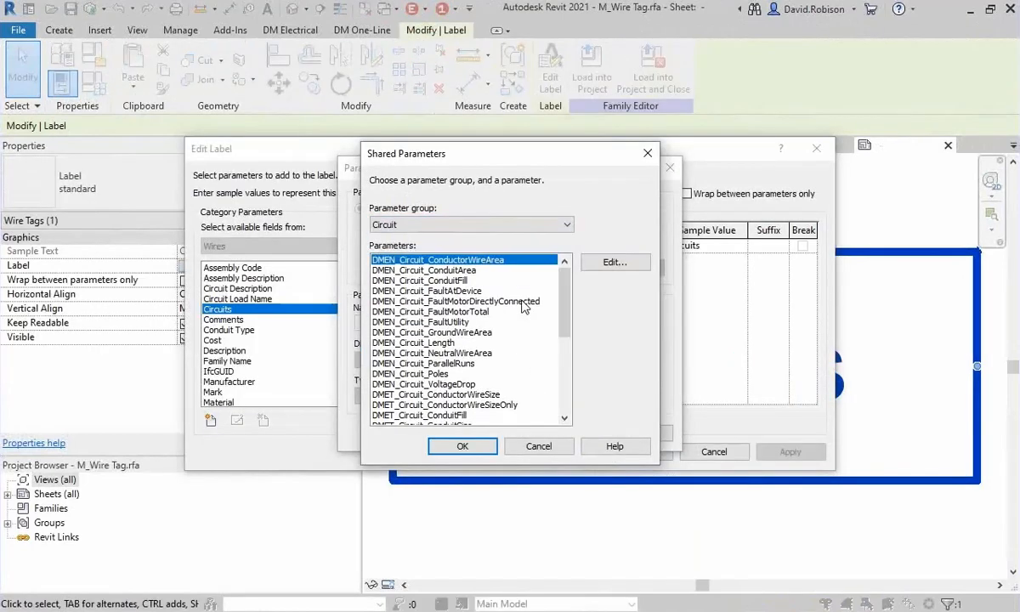
scroll(524, 307, down, 5)
double_click(510, 378)
click(483, 433)
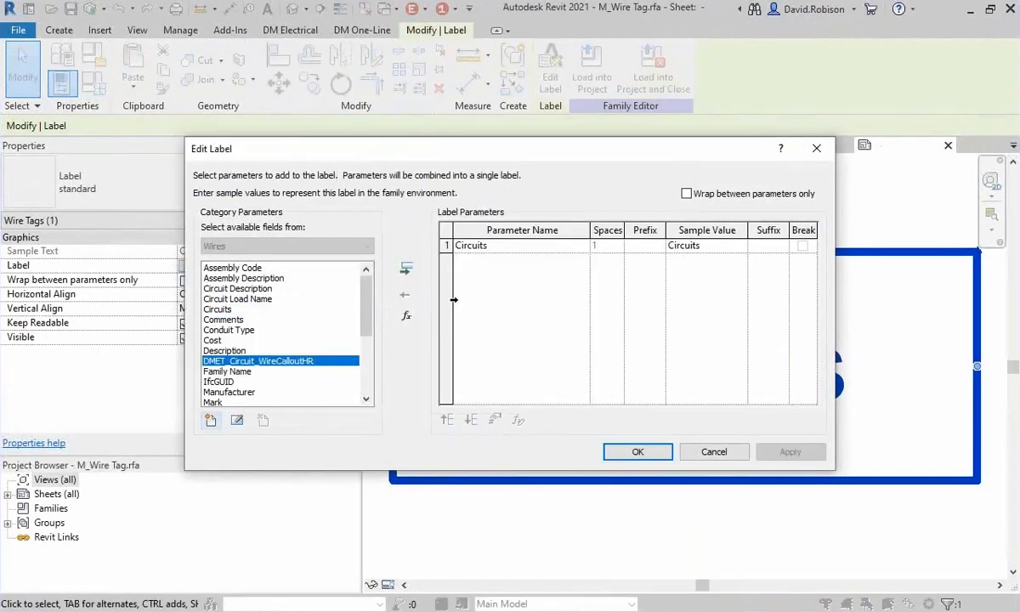
click(407, 269)
click(636, 452)
Load the edited wire tag family into electrical-project-2.0.rvt, overwriting the existing version and its parameter values.
click(595, 82)
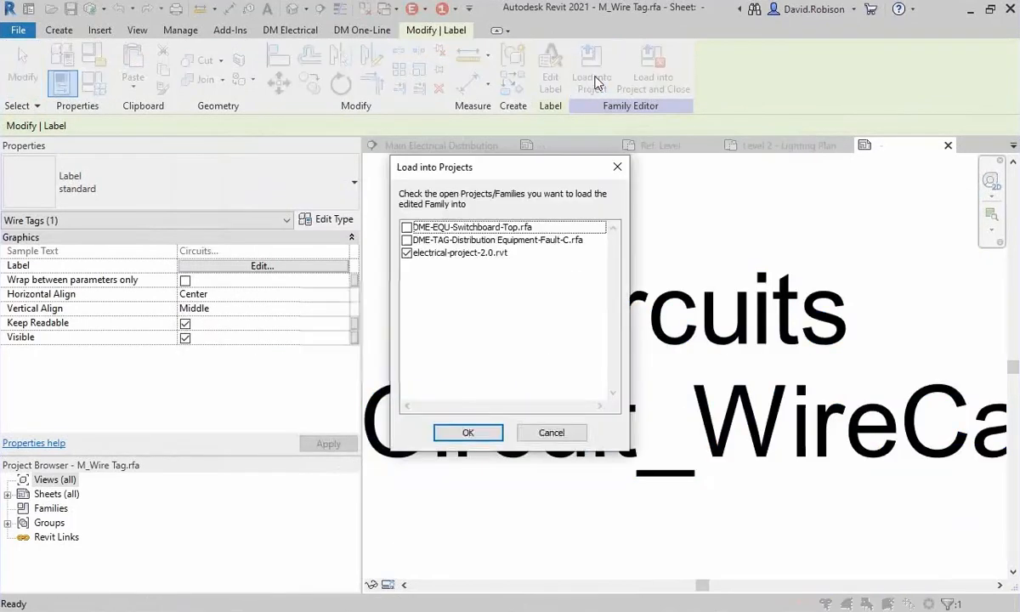
click(467, 432)
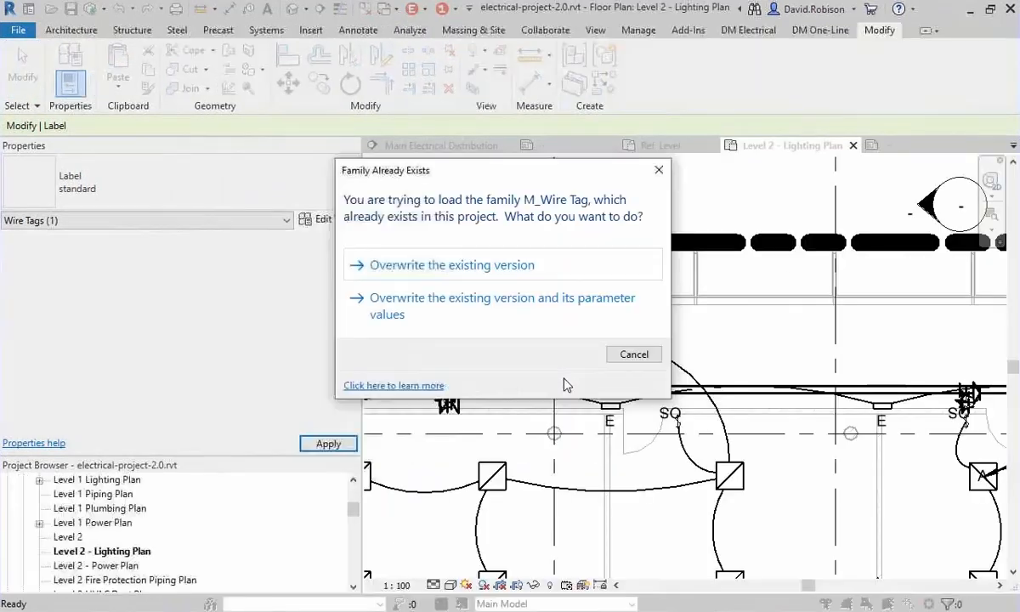
click(521, 314)
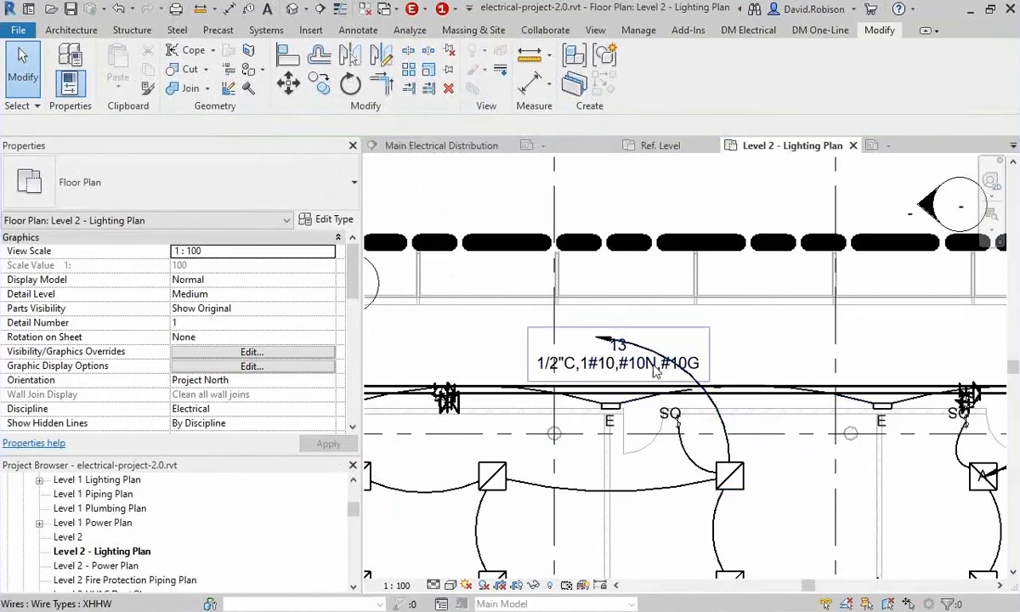
Revise the conductor size of circuit 13 through its lighting fixture's circuit settings and exit the circuit editor.
click(721, 469)
click(748, 30)
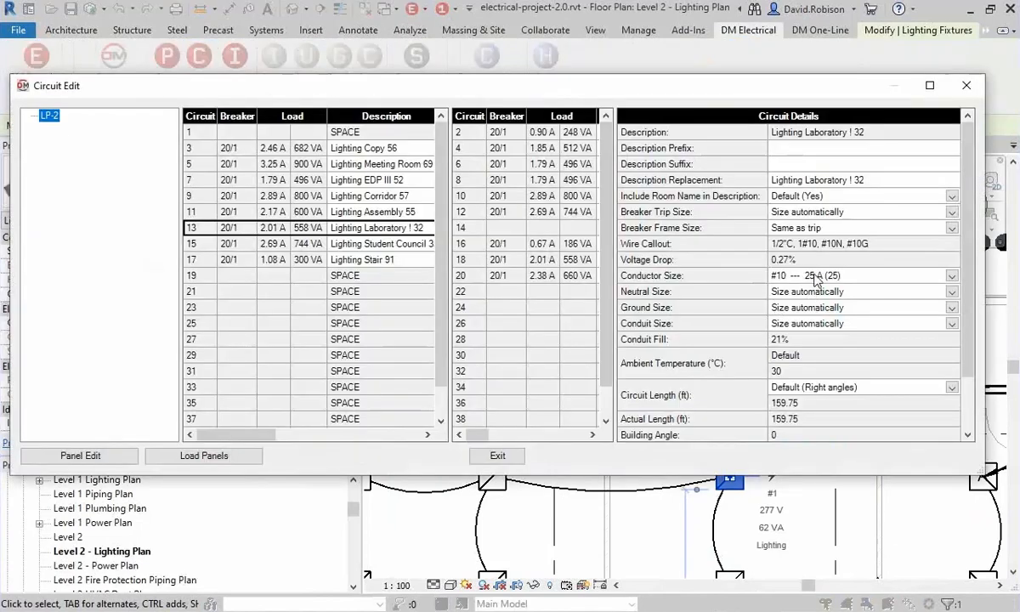
click(811, 277)
click(815, 281)
click(498, 455)
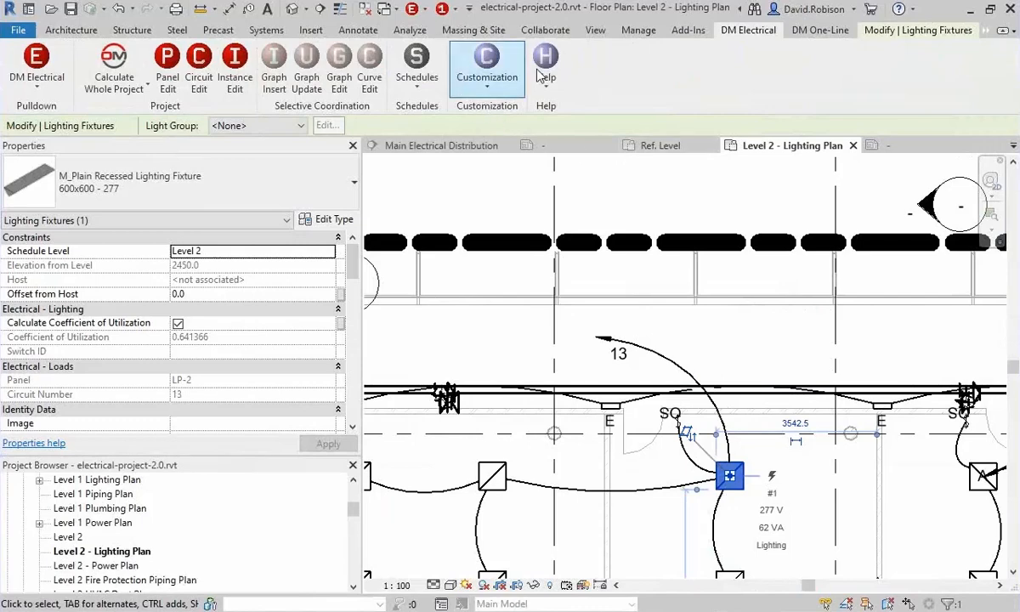
Create a new drafting view named TCC with a scale of 1 : 10.
click(595, 30)
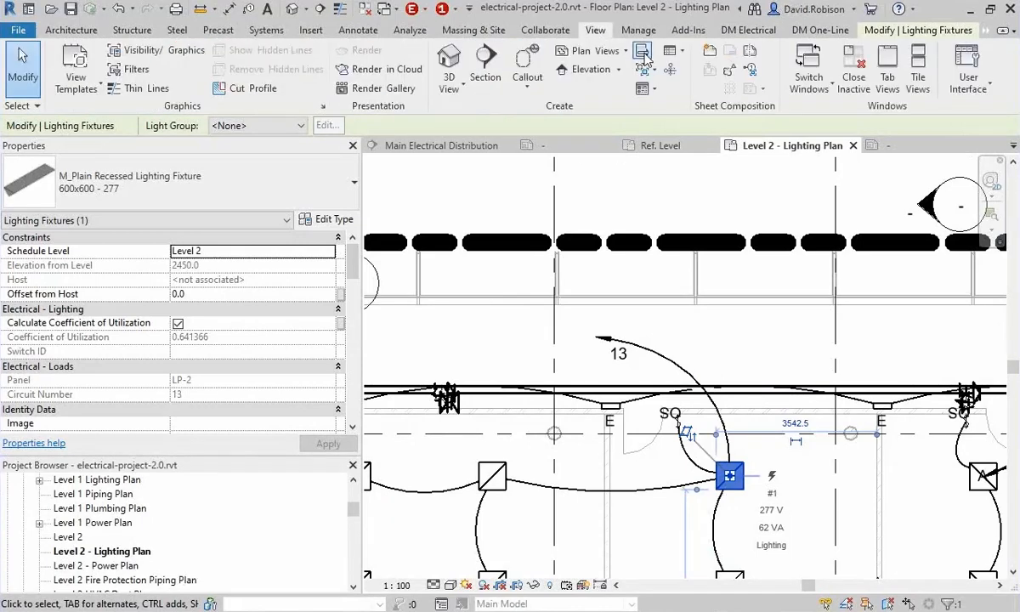
click(607, 53)
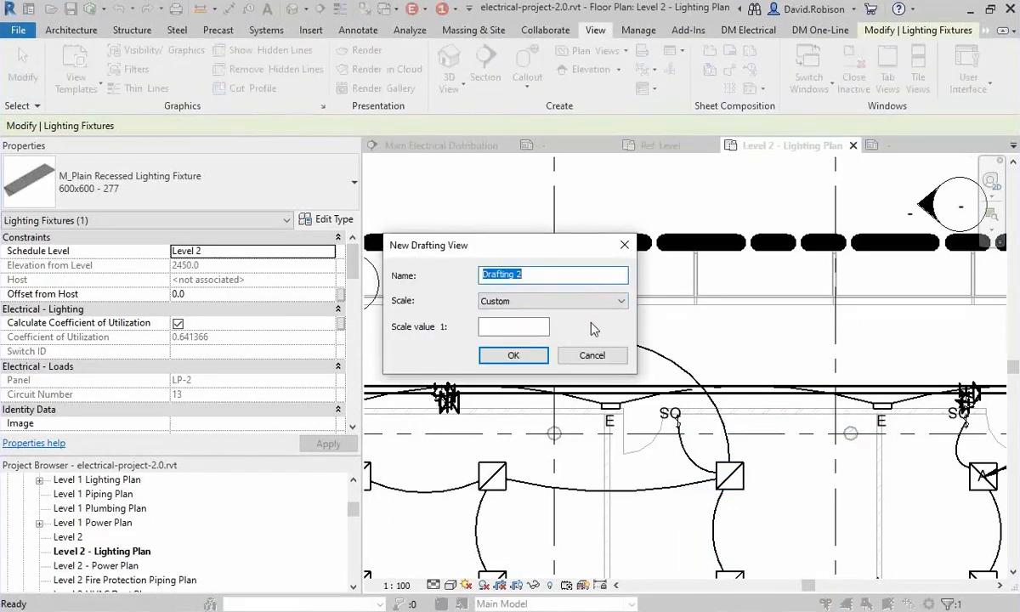
text(TCC)
key(Return)
click(594, 325)
click(548, 301)
click(518, 356)
click(515, 355)
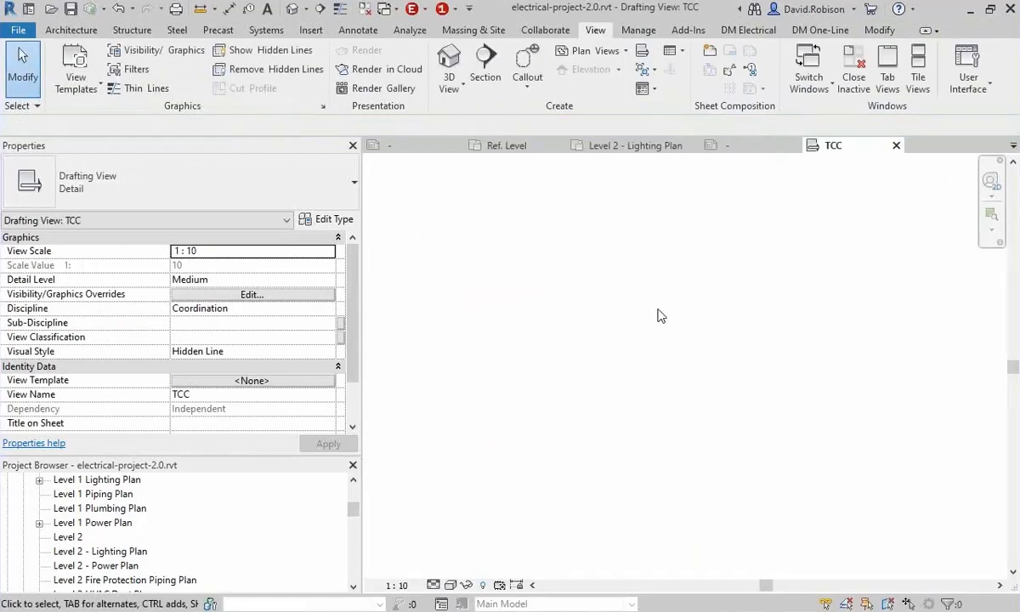
Insert a selective coordination graph titled SELECTIVE COORDINATION with the SWB equipment curve in the TCC view, and inspect it.
click(747, 30)
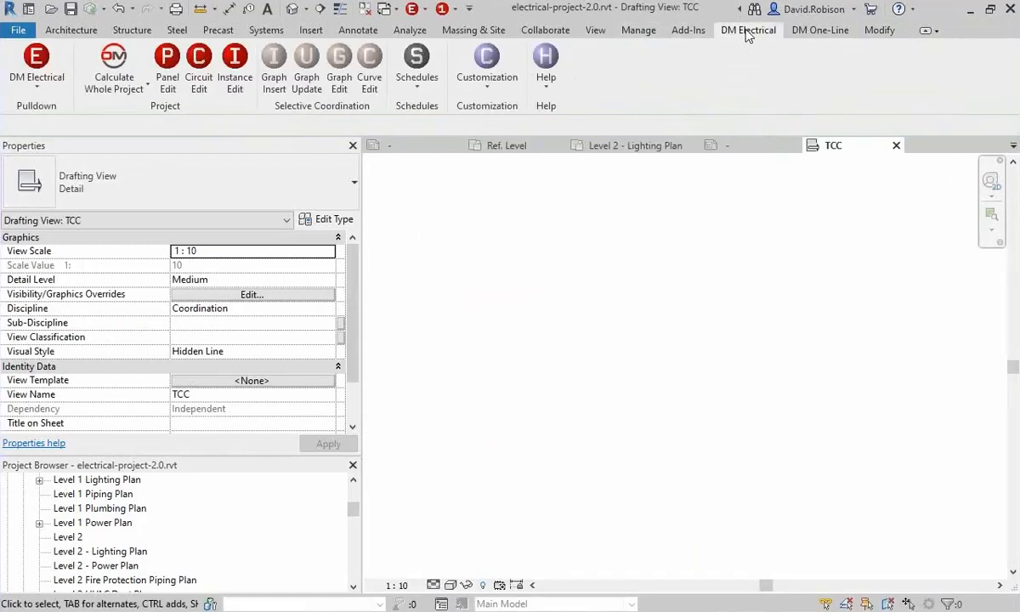
click(281, 79)
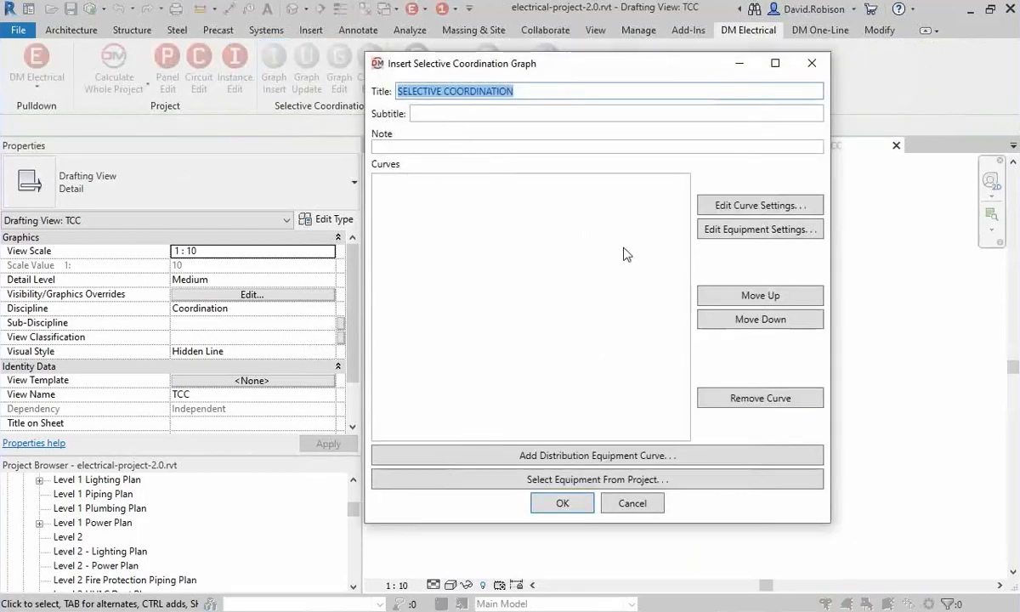
click(560, 519)
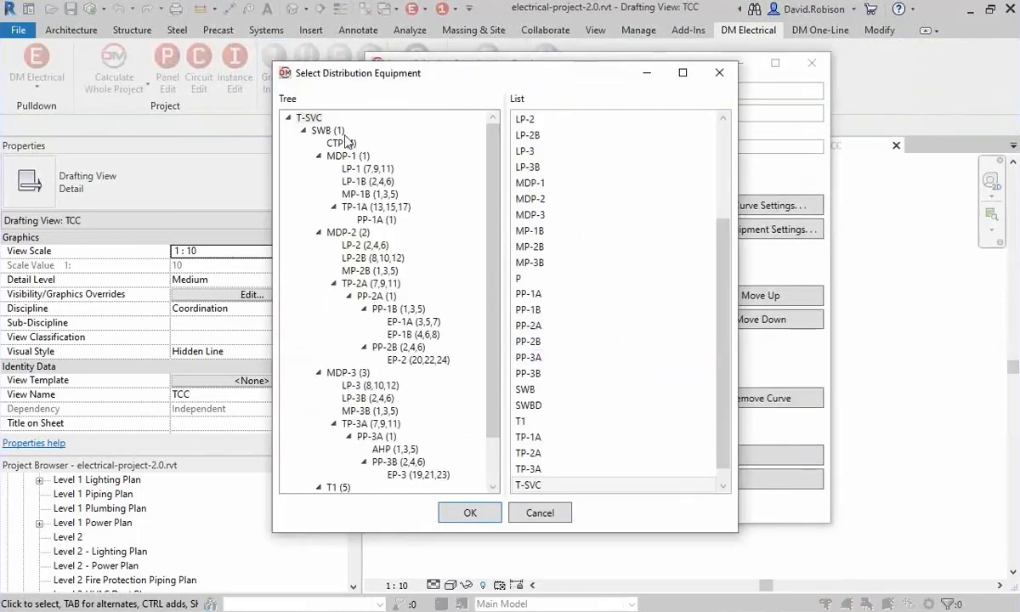
click(327, 130)
click(470, 513)
click(557, 503)
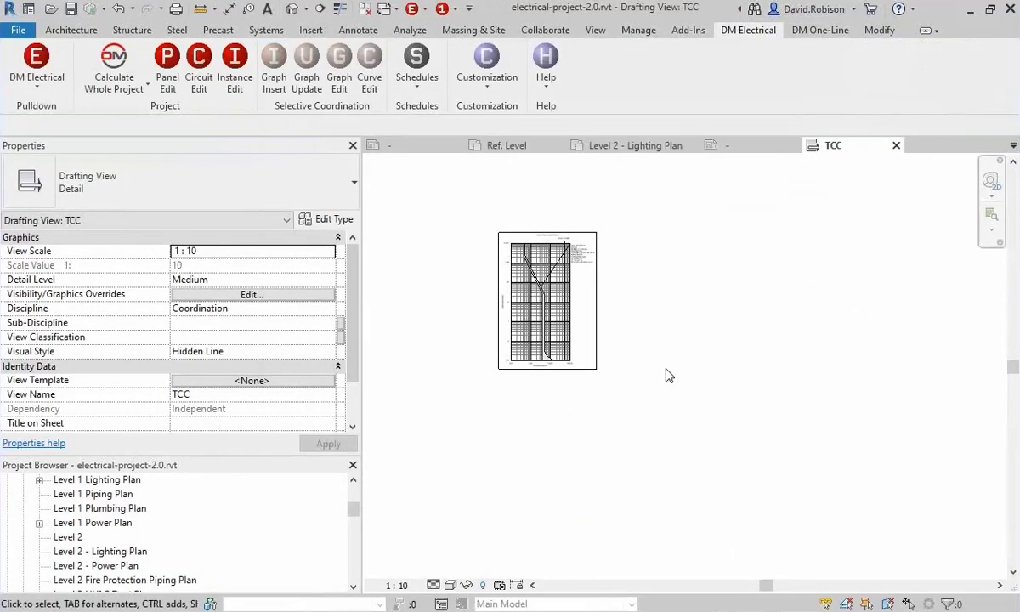
scroll(592, 269, up, 4)
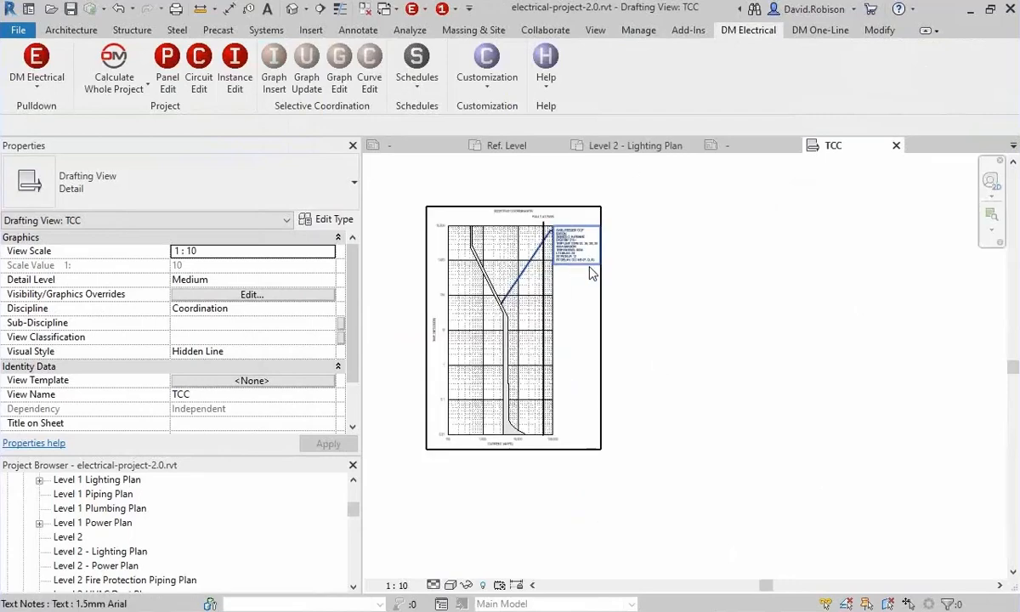
middle_drag(636, 275, 704, 265)
scroll(699, 265, up, 1)
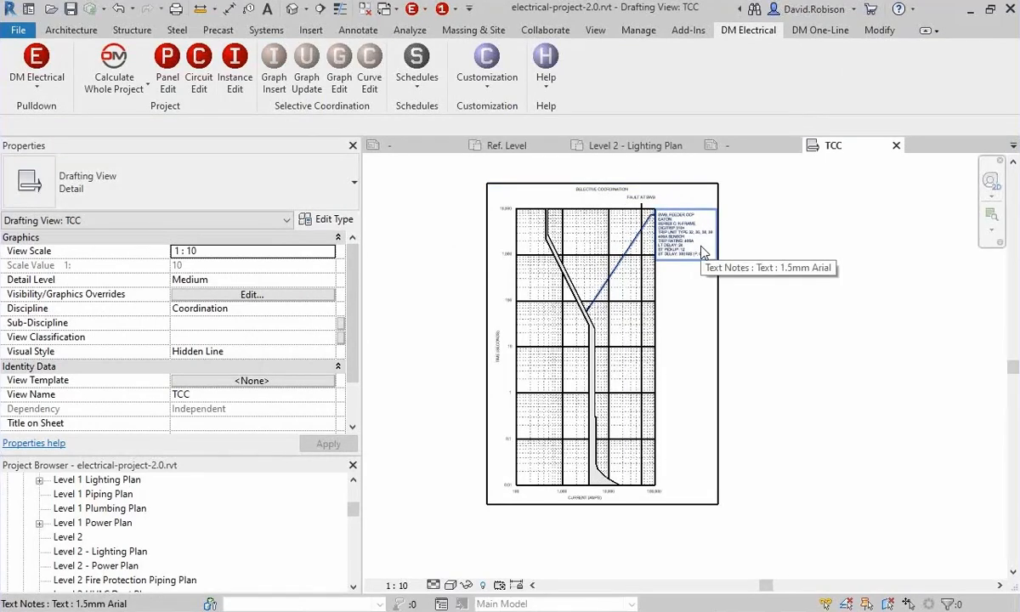
scroll(631, 362, up, 1)
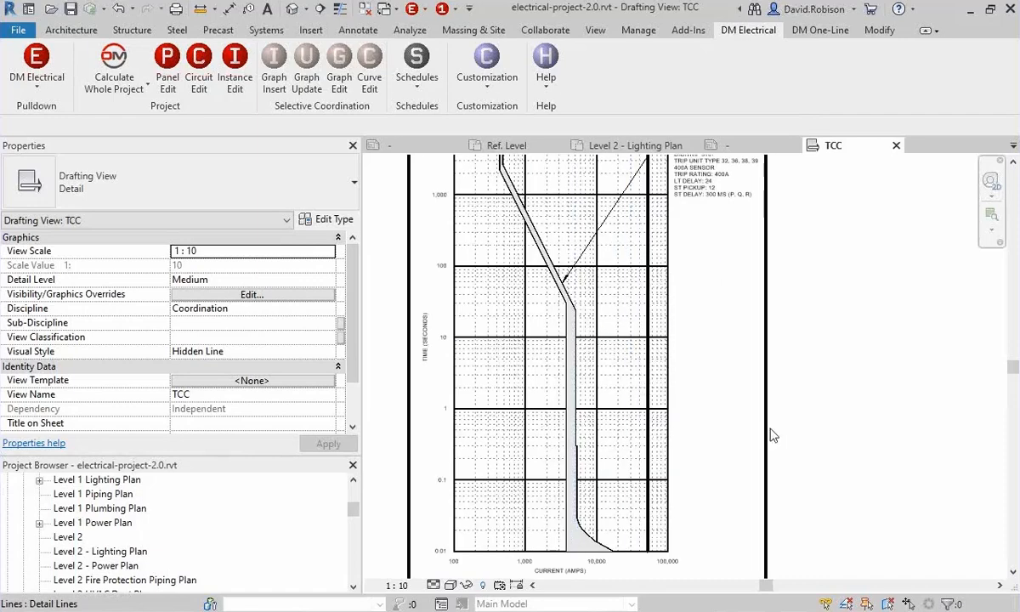